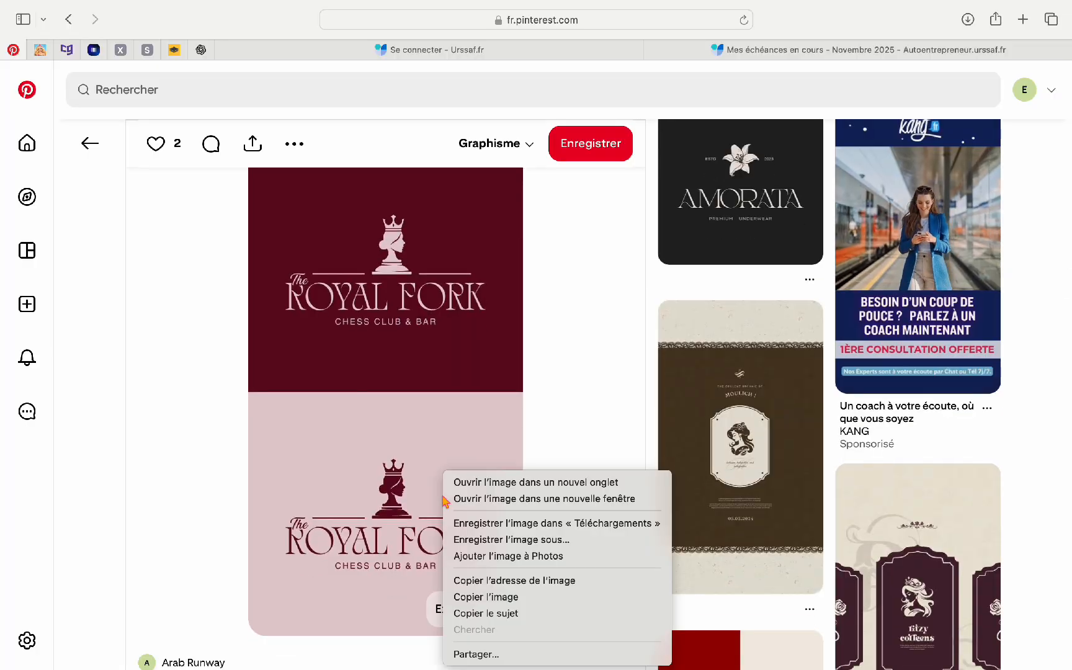
Step: Copy the Royal Fork logo image from Pinterest into the Illustrator moodboard and scale it down beside the Royal Copenhagen logo
{"action": "left_click", "coordinate": [484, 592]}
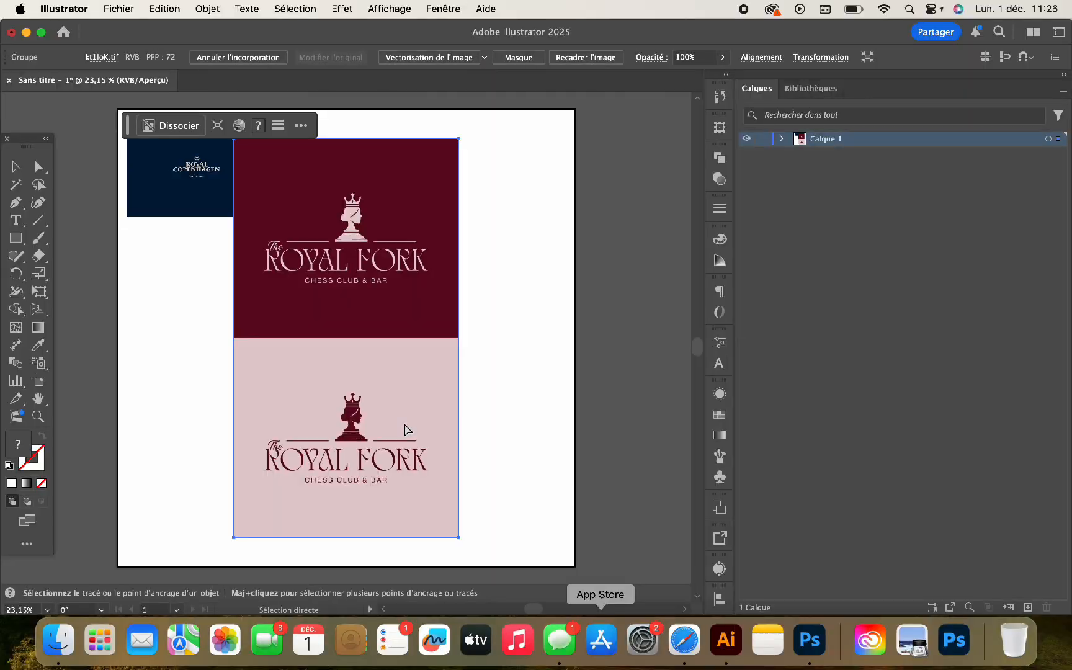
{"action": "left_click_drag", "start_coordinate": [459, 337], "coordinate": [328, 216]}
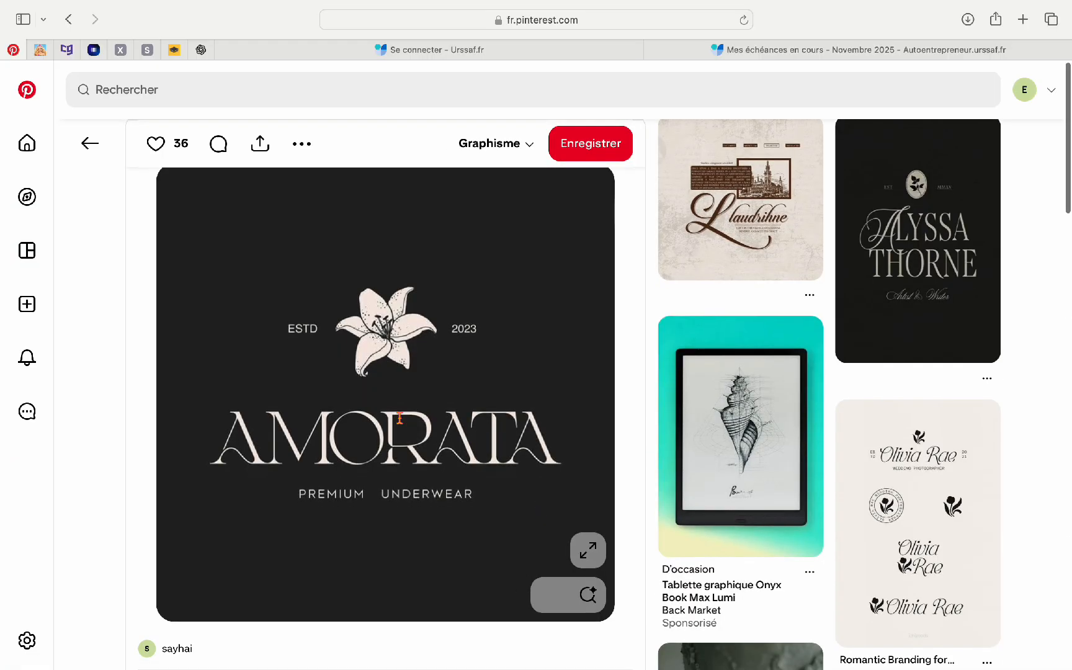
Step: Copy the Amorata logo image from Pinterest, paste it into the Illustrator moodboard and scale it to fit beside the Royal Fork logo
{"action": "right_click", "coordinate": [586, 319]}
{"action": "left_click", "coordinate": [631, 439]}
{"action": "left_click", "coordinate": [729, 653]}
{"action": "key", "text": "super+v"}
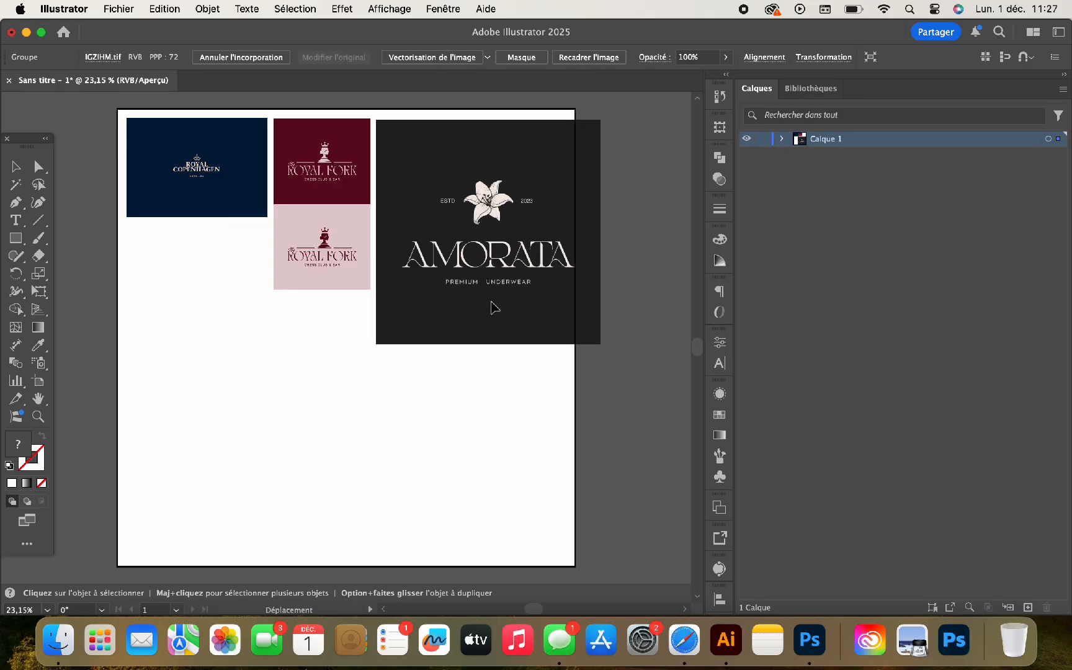
{"action": "left_click_drag", "start_coordinate": [598, 342], "coordinate": [546, 287]}
Step: Return to Pinterest in Safari, browse the related logos and search for "blanche neige design"
{"action": "left_click", "coordinate": [699, 648]}
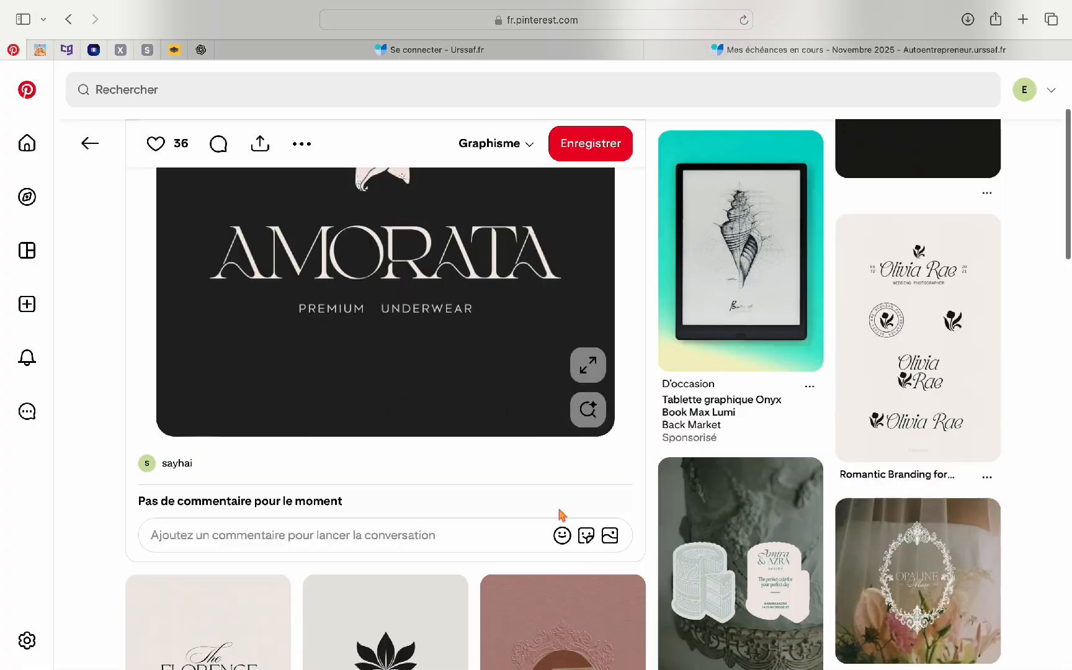
{"action": "scroll", "coordinate": [561, 510], "scroll_direction": "down", "scroll_amount": 10}
{"action": "scroll", "coordinate": [620, 507], "scroll_direction": "down", "scroll_amount": 15}
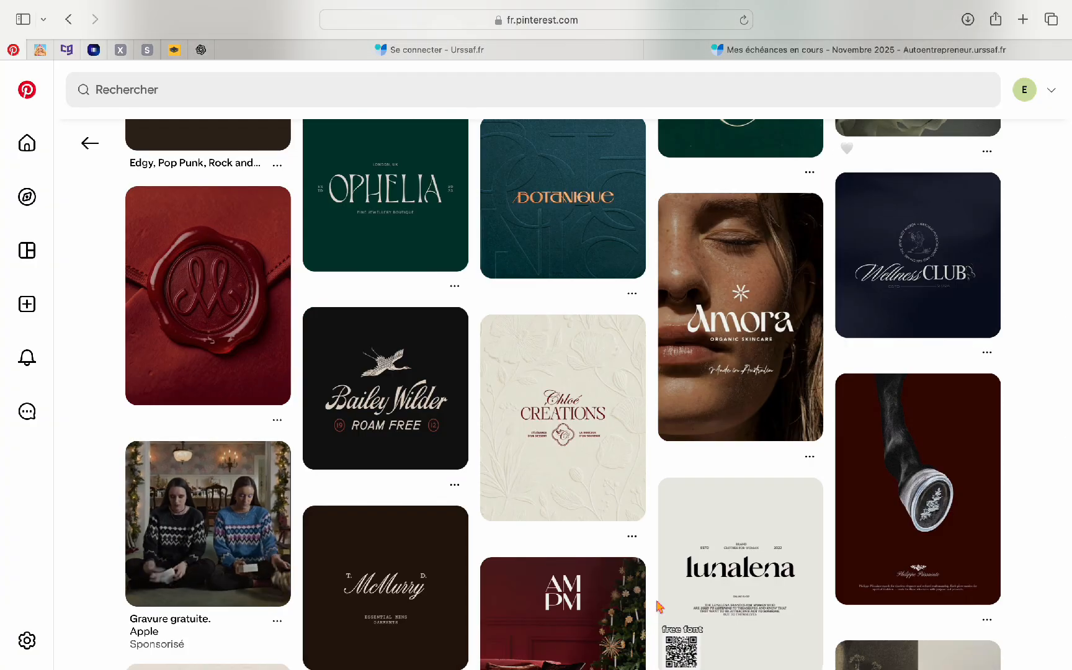
{"action": "left_click", "coordinate": [147, 82]}
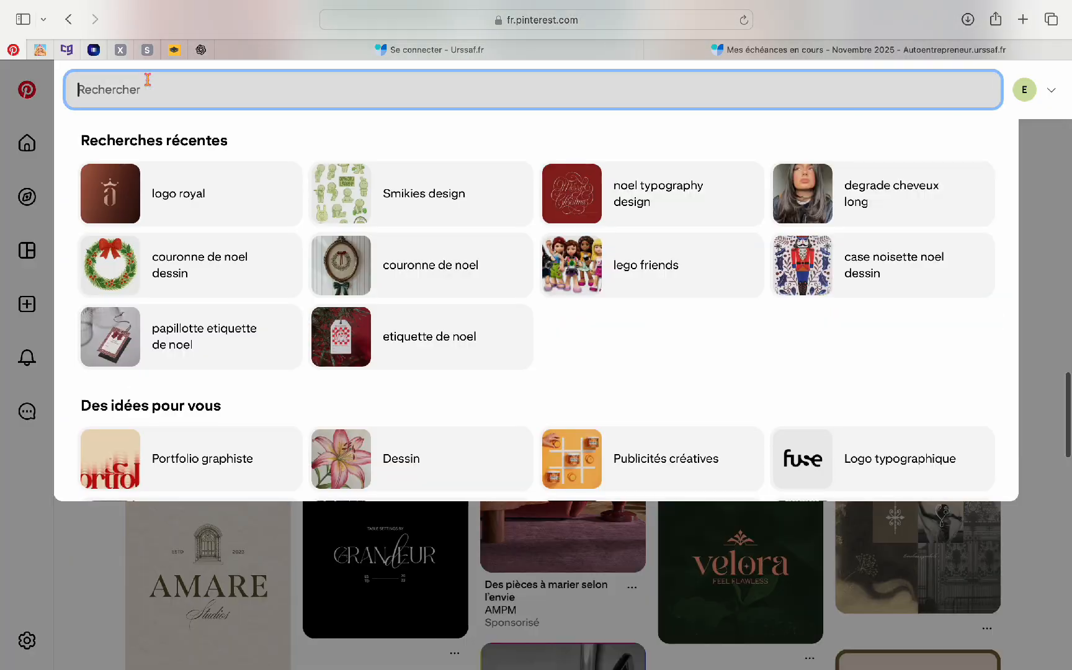
{"action": "type", "text": "balche neij"}
{"action": "key", "text": "BackSpace"}
{"action": "key", "text": "BackSpace"}
{"action": "key", "text": "BackSpace"}
{"action": "key", "text": "BackSpace"}
{"action": "key", "text": "BackSpace"}
{"action": "key", "text": "BackSpace"}
{"action": "key", "text": "BackSpace"}
{"action": "key", "text": "BackSpace"}
{"action": "key", "text": "BackSpace"}
{"action": "key", "text": "BackSpace"}
{"action": "type", "text": "lanche neig desig"}
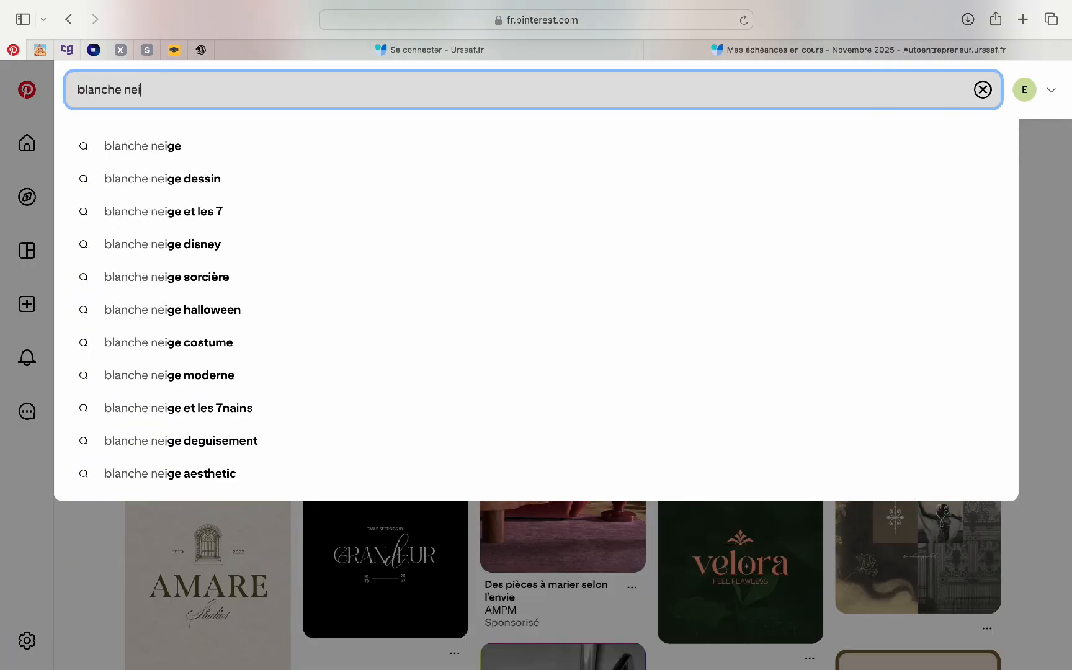
{"action": "key", "text": "BackSpace"}
{"action": "key", "text": "BackSpace"}
{"action": "key", "text": "BackSpace"}
{"action": "key", "text": "BackSpace"}
{"action": "key", "text": "BackSpace"}
{"action": "key", "text": "BackSpace"}
{"action": "type", "text": "e design"}
{"action": "key", "text": "Return"}
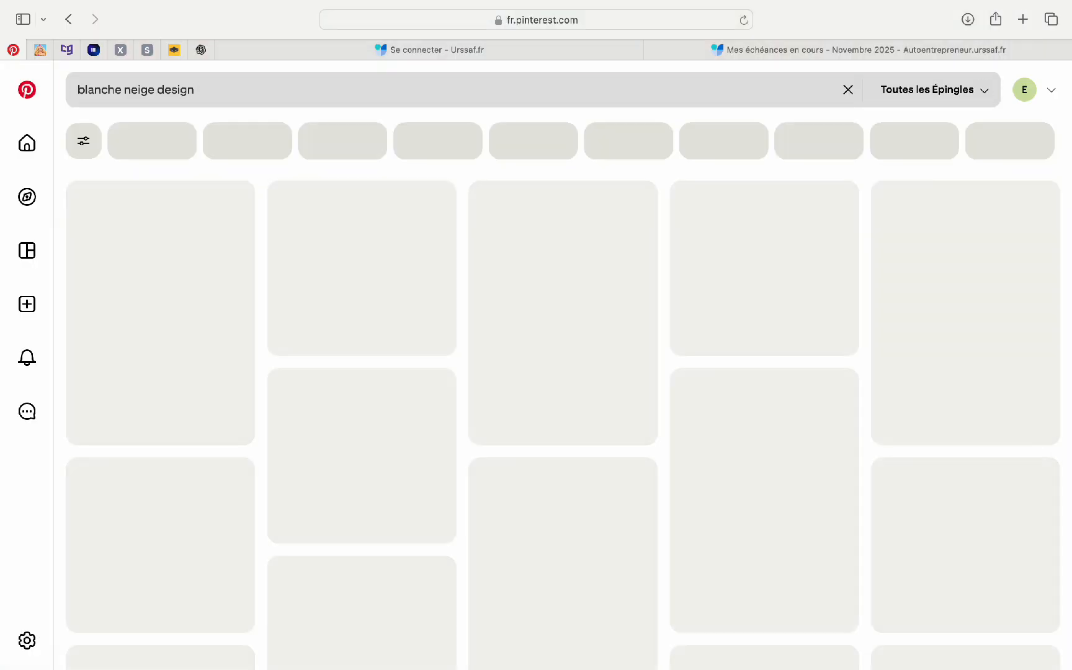
Step: Copy the red "Snow White Still Story" image from the search results and paste it into Illustrator below the Royal Copenhagen logo
{"action": "scroll", "coordinate": [129, 347], "scroll_direction": "down", "scroll_amount": 5}
{"action": "left_click", "coordinate": [128, 348]}
{"action": "right_click", "coordinate": [345, 346]}
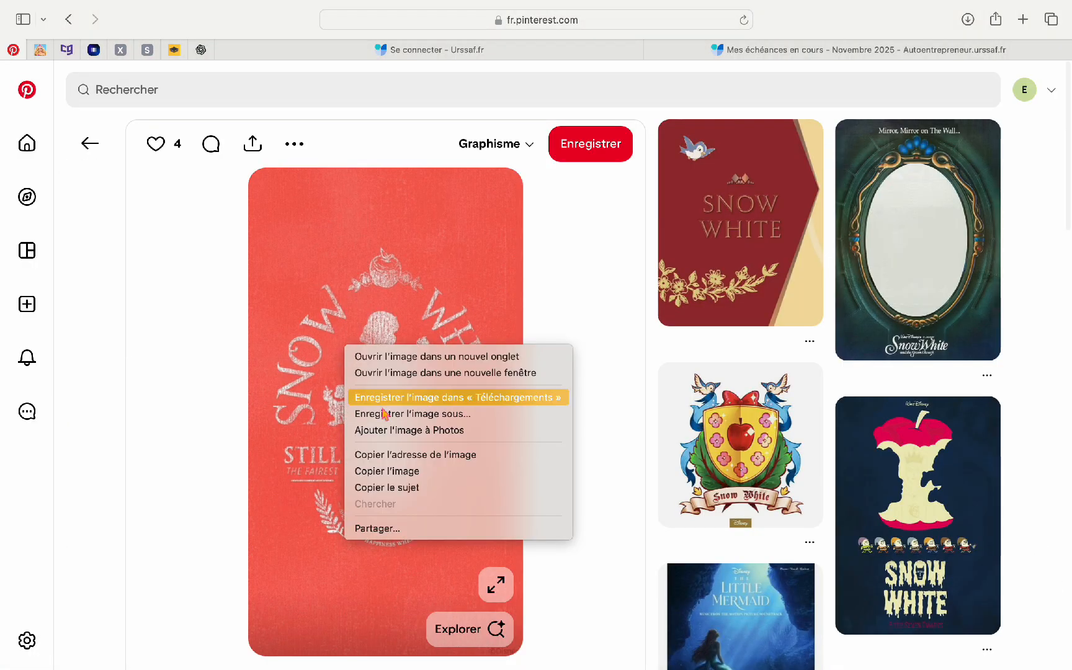
{"action": "left_click", "coordinate": [409, 472]}
{"action": "mouse_move", "coordinate": [601, 659]}
{"action": "left_click", "coordinate": [724, 647]}
{"action": "key", "text": "super+v"}
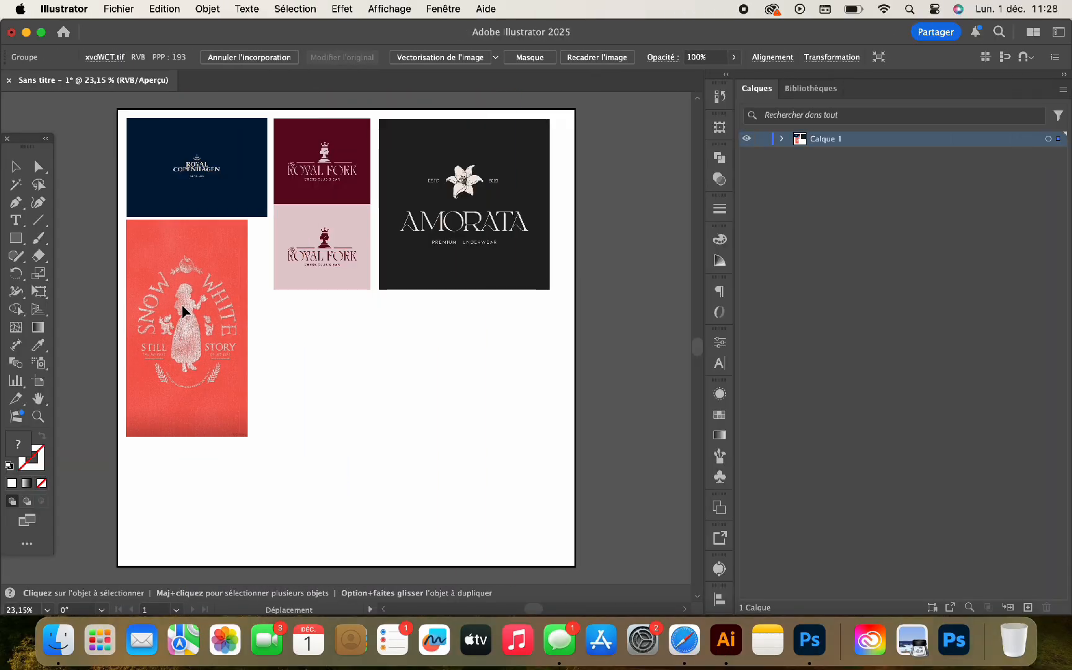
Step: Copy the burgundy Snow White cover from Pinterest, paste it into Illustrator and scale it down below the Royal Fork logo
{"action": "left_click", "coordinate": [685, 642]}
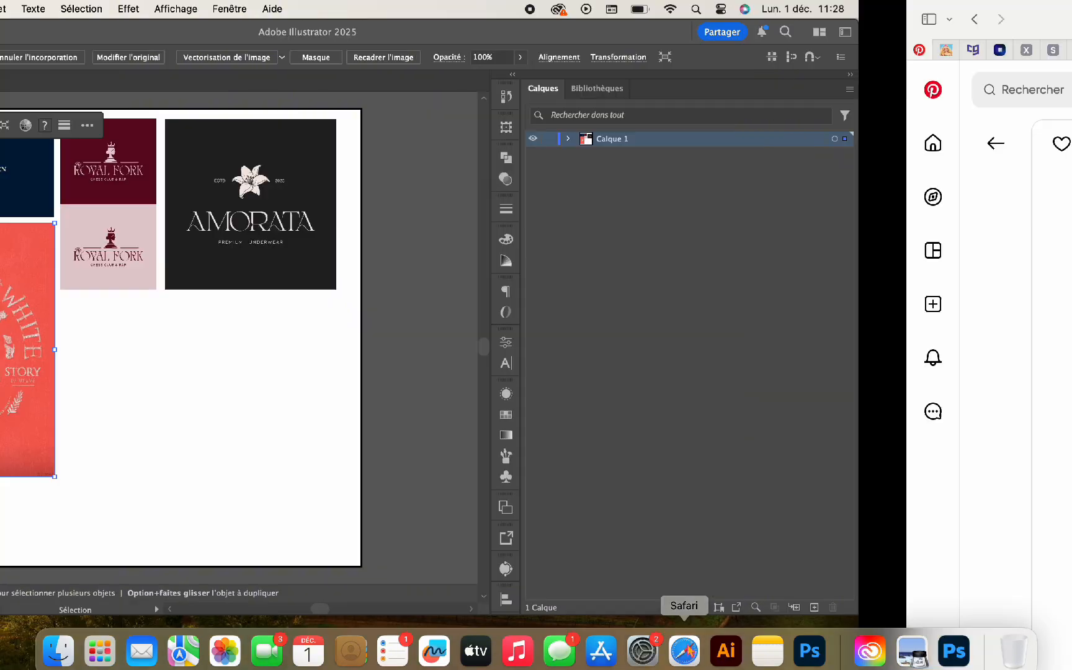
{"action": "left_click", "coordinate": [702, 277]}
{"action": "left_click", "coordinate": [406, 597]}
{"action": "left_click", "coordinate": [695, 642]}
{"action": "key", "text": "super+v"}
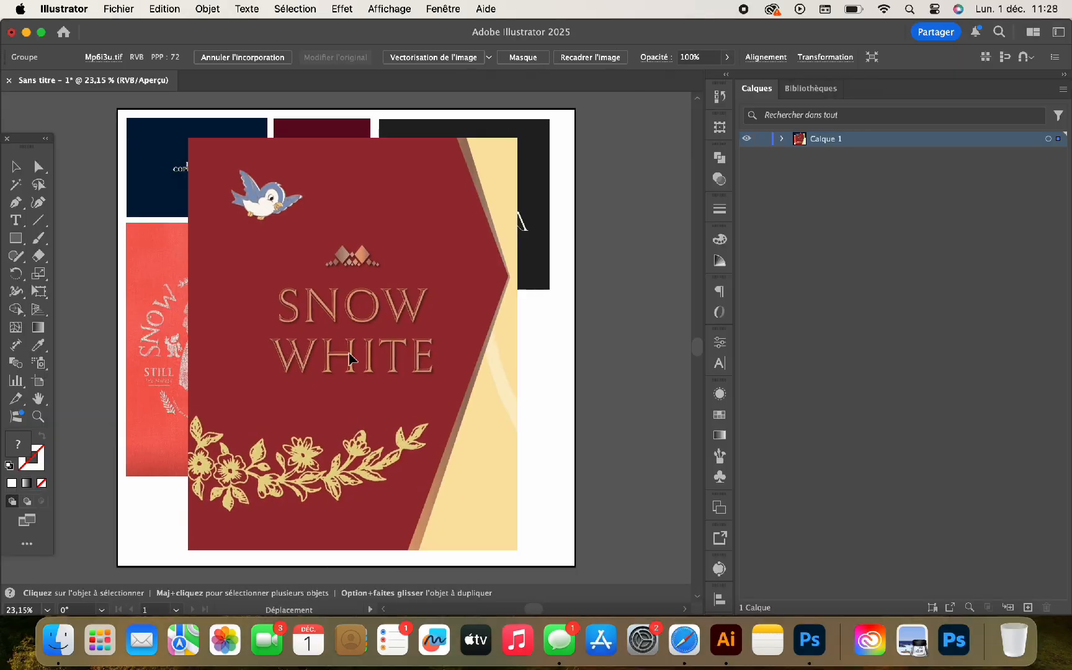
{"action": "left_click_drag", "start_coordinate": [604, 497], "coordinate": [390, 469]}
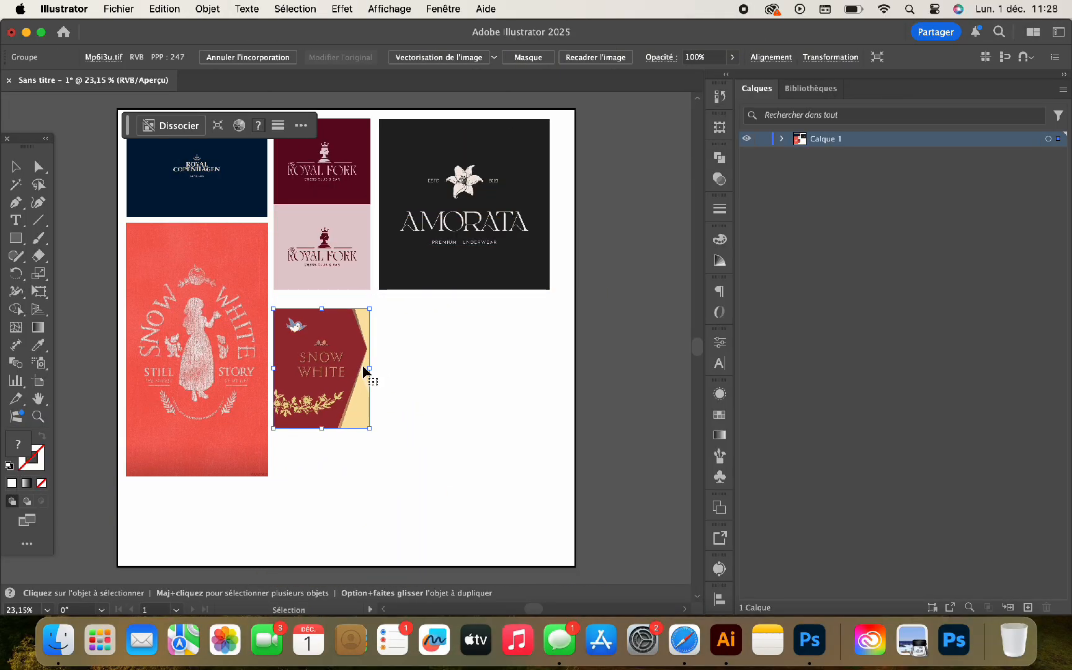
Step: Return to Pinterest in Safari and look through the related pins and "blanche neige design" results for another Snow White reference
{"action": "left_click", "coordinate": [684, 642]}
{"action": "scroll", "coordinate": [589, 564], "scroll_direction": "down", "scroll_amount": 10}
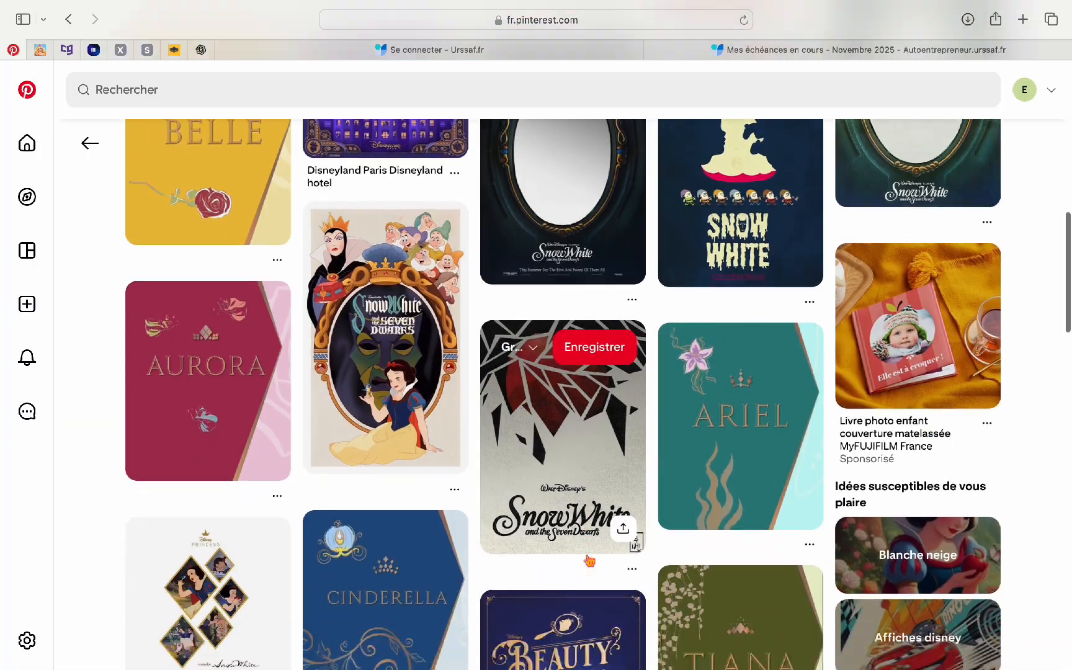
{"action": "left_click", "coordinate": [366, 539]}
{"action": "left_click", "coordinate": [89, 143]}
{"action": "scroll", "coordinate": [470, 606], "scroll_direction": "down", "scroll_amount": 5}
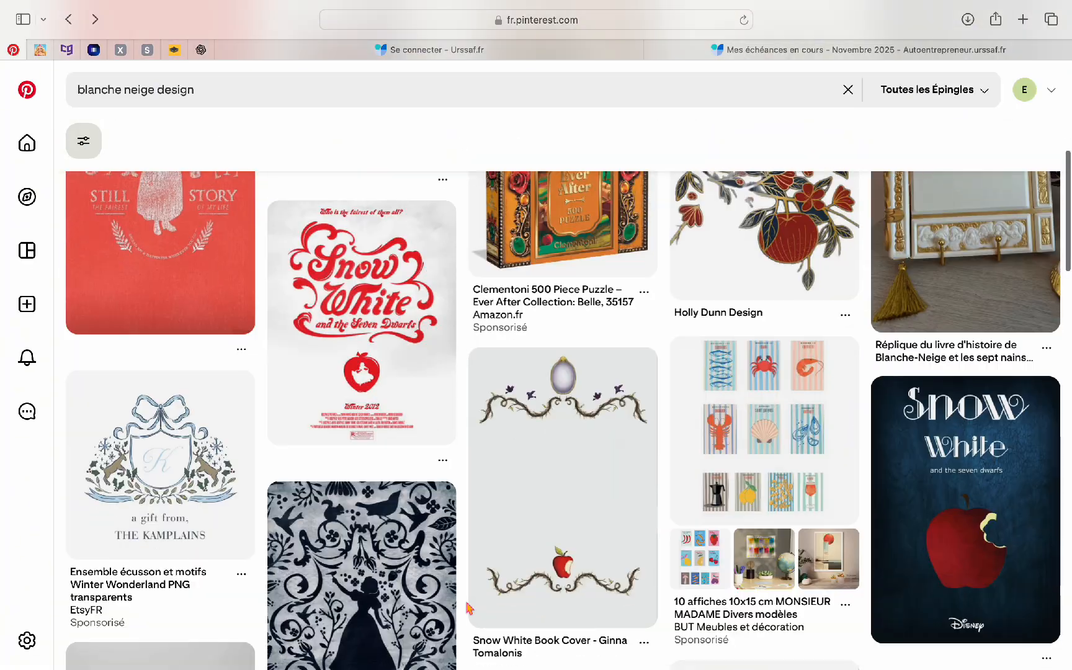
{"action": "scroll", "coordinate": [470, 608], "scroll_direction": "down", "scroll_amount": 10}
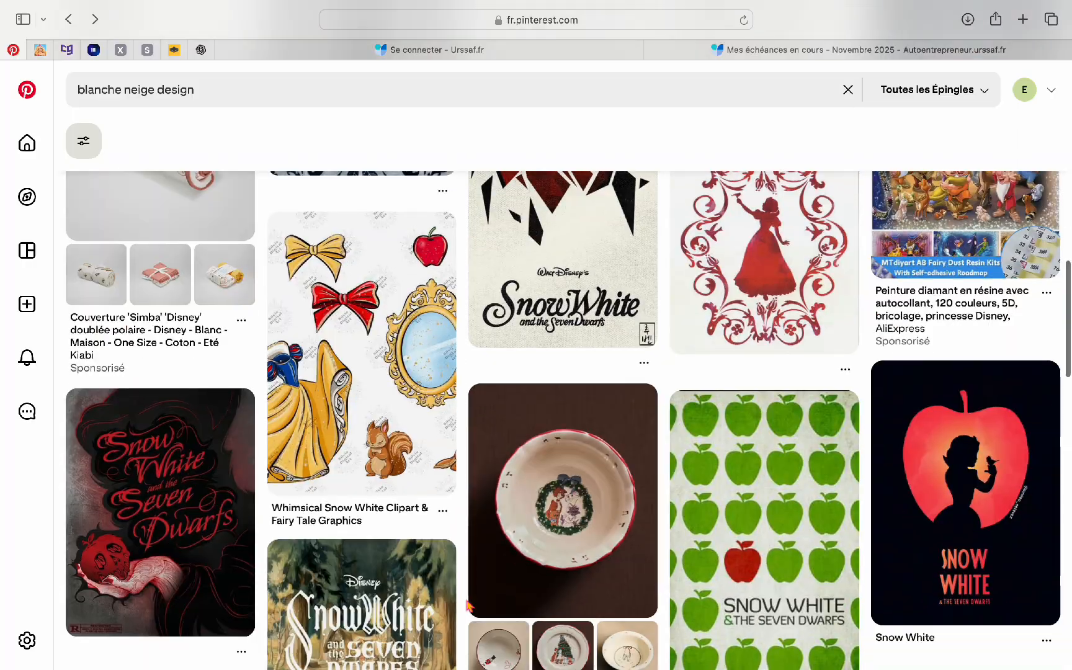
{"action": "scroll", "coordinate": [470, 607], "scroll_direction": "down", "scroll_amount": 10}
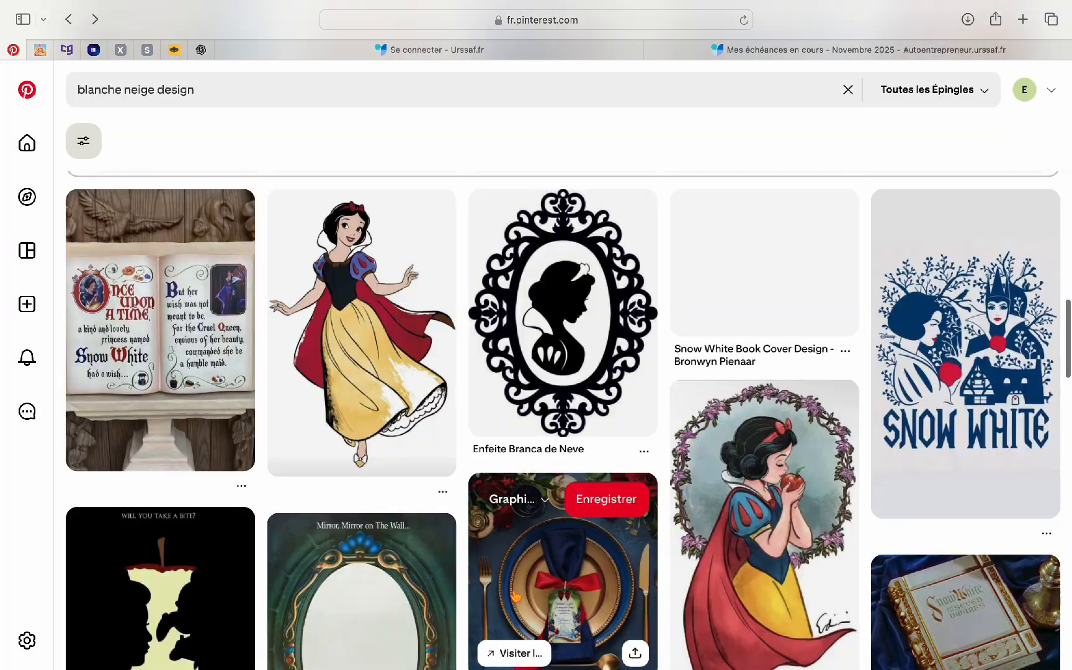
{"action": "scroll", "coordinate": [469, 605], "scroll_direction": "down", "scroll_amount": 10}
{"action": "scroll", "coordinate": [516, 595], "scroll_direction": "down", "scroll_amount": 6}
{"action": "scroll", "coordinate": [516, 595], "scroll_direction": "up", "scroll_amount": 3}
Step: Switch to Illustrator and fit the red apple-in-hand Snow White image to the Amorata logo's width, directly below it
{"action": "mouse_move", "coordinate": [809, 659]}
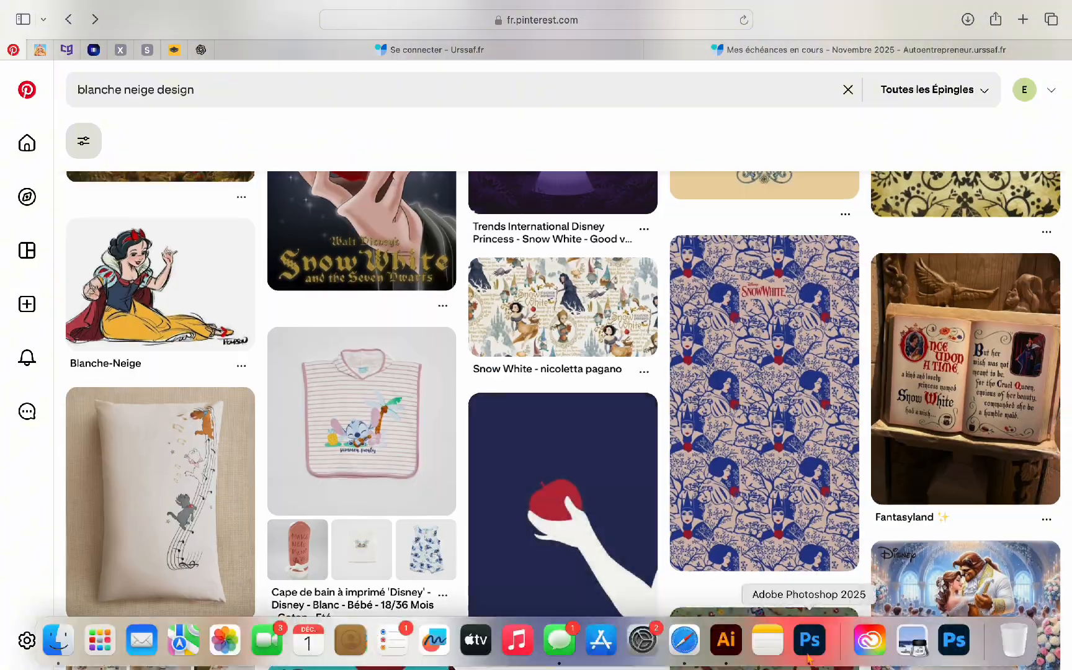
{"action": "left_click", "coordinate": [713, 657]}
{"action": "left_click_drag", "start_coordinate": [503, 342], "coordinate": [552, 347]}
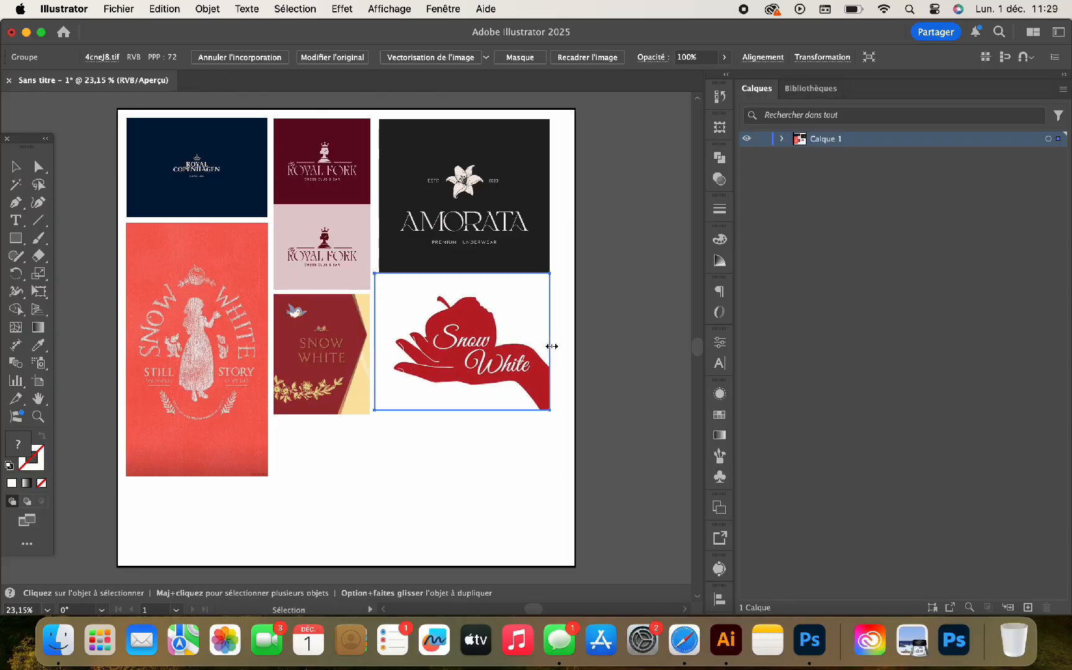
{"action": "left_click_drag", "start_coordinate": [443, 349], "coordinate": [443, 373]}
Step: Select all the reference images and move them down together to centre them vertically on the artboard
{"action": "left_click", "coordinate": [555, 509]}
{"action": "scroll", "coordinate": [556, 515], "scroll_direction": "up", "scroll_amount": 1}
{"action": "left_click_drag", "start_coordinate": [556, 522], "coordinate": [231, 186]}
{"action": "left_click_drag", "start_coordinate": [232, 181], "coordinate": [232, 229]}
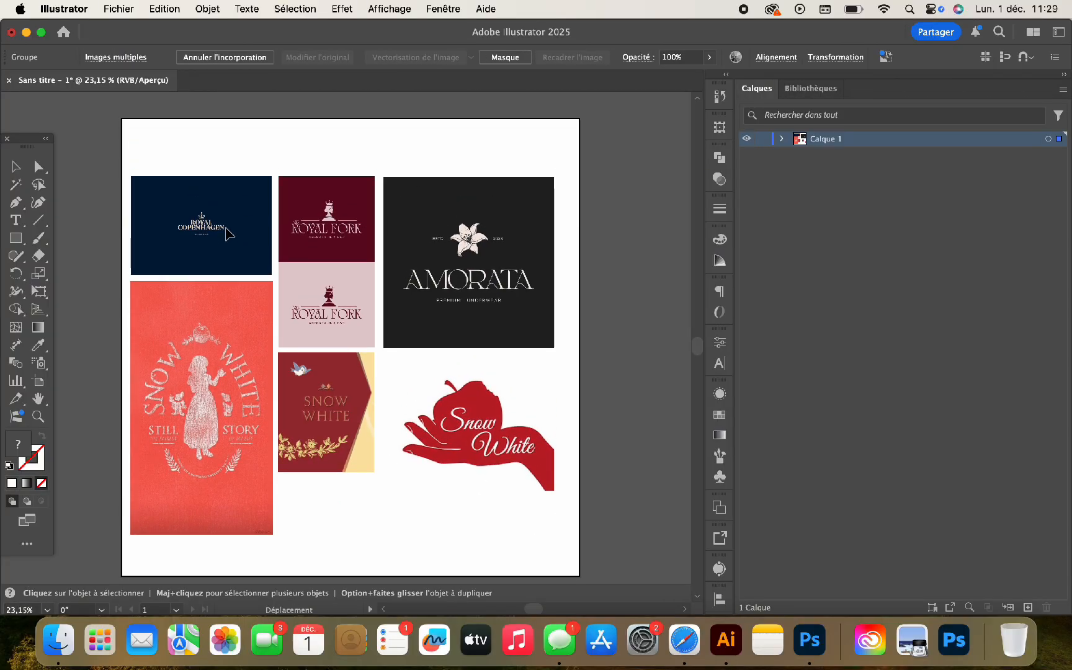
Step: Add a second 1500 x 1500 px artboard beside the moodboard and widen the gap between the two artboards slightly
{"action": "left_click", "coordinate": [565, 358]}
{"action": "left_click", "coordinate": [39, 382]}
{"action": "left_click", "coordinate": [593, 347]}
{"action": "scroll", "coordinate": [442, 335], "scroll_direction": "down", "scroll_amount": 3}
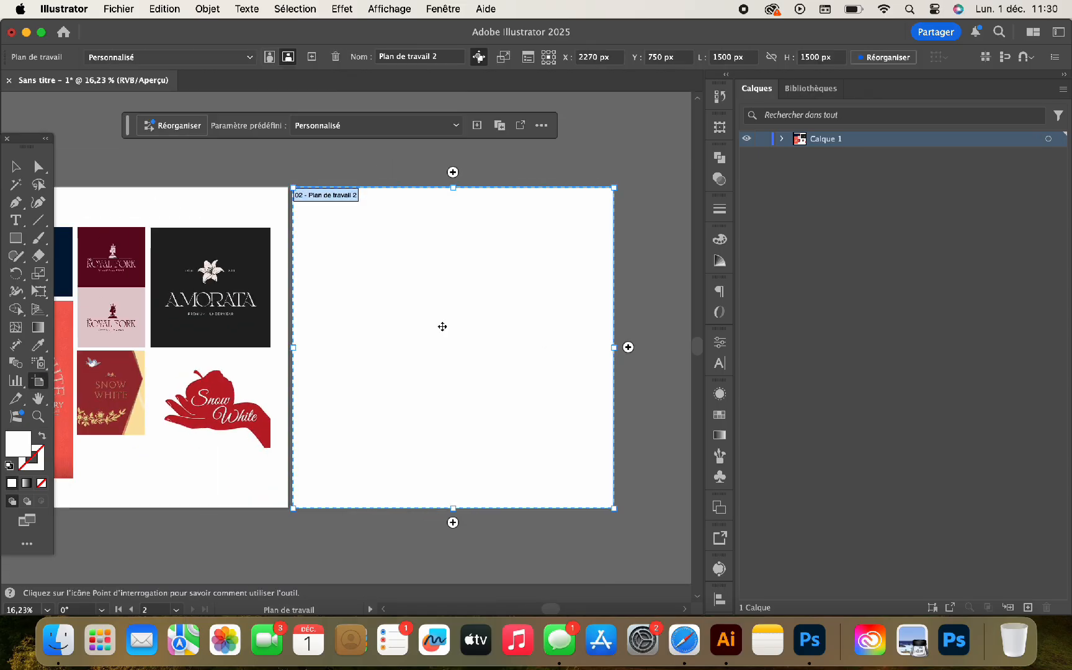
{"action": "left_click_drag", "start_coordinate": [442, 328], "coordinate": [456, 328]}
{"action": "scroll", "coordinate": [298, 298], "scroll_direction": "left", "scroll_amount": 3}
{"action": "left_click", "coordinate": [17, 167]}
{"action": "scroll", "coordinate": [432, 336], "scroll_direction": "right", "scroll_amount": 2}
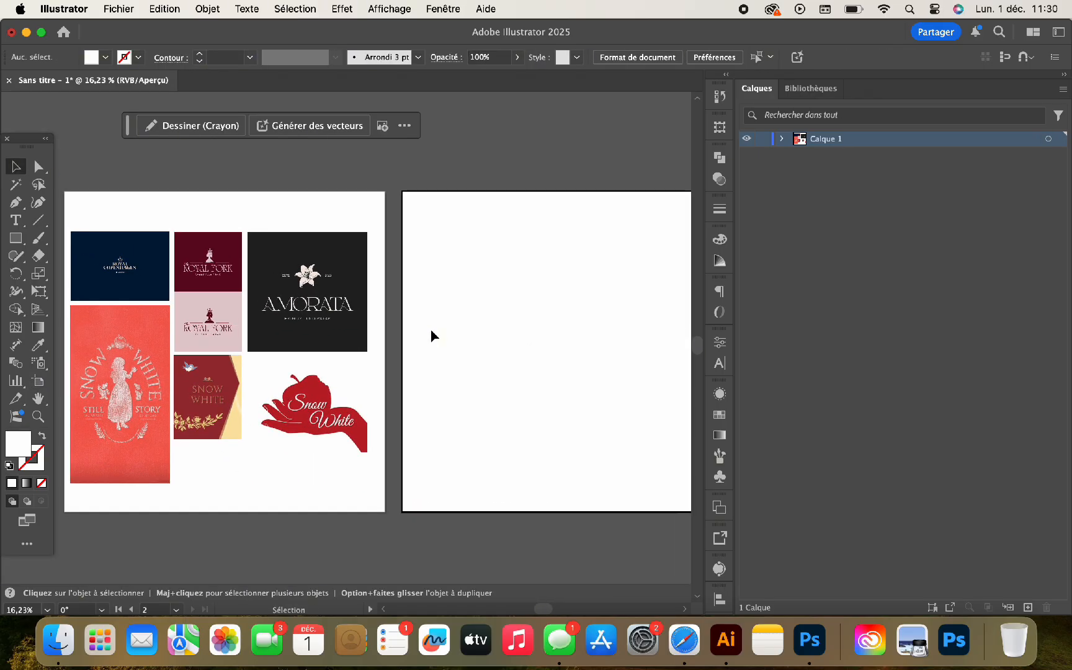
{"action": "scroll", "coordinate": [484, 377], "scroll_direction": "right", "scroll_amount": 3}
Step: Switch to dafont.com in Safari and examine the first page of Serif fonts previewed with "Blanche neige"
{"action": "left_click", "coordinate": [685, 640]}
{"action": "scroll", "coordinate": [589, 642], "scroll_direction": "down", "scroll_amount": 4}
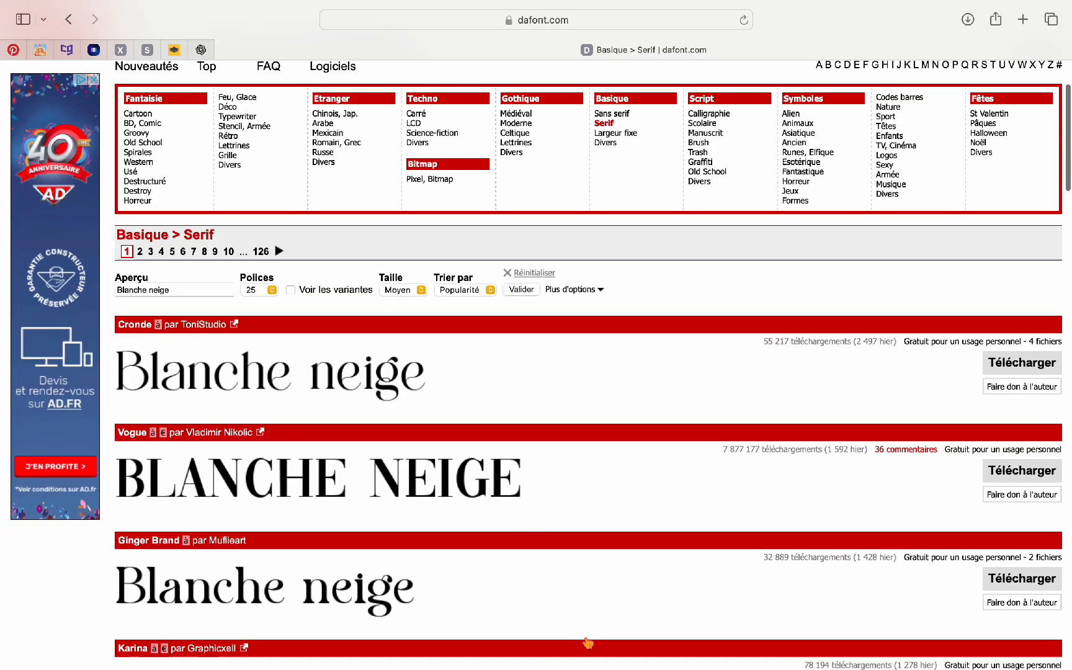
{"action": "scroll", "coordinate": [587, 643], "scroll_direction": "down", "scroll_amount": 10}
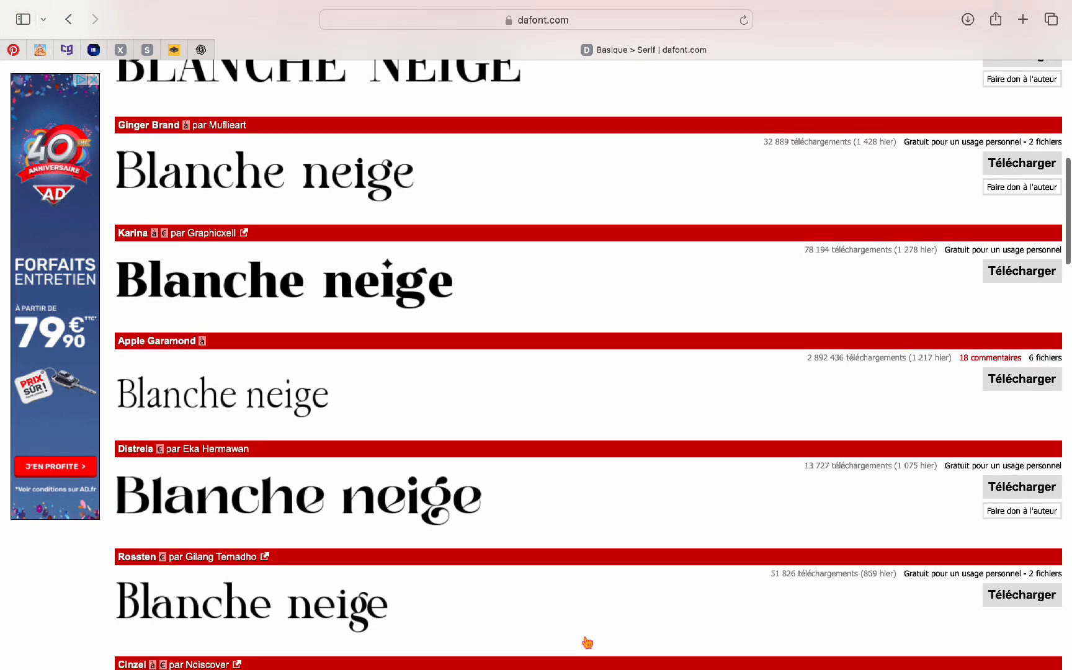
{"action": "scroll", "coordinate": [587, 643], "scroll_direction": "down", "scroll_amount": 6}
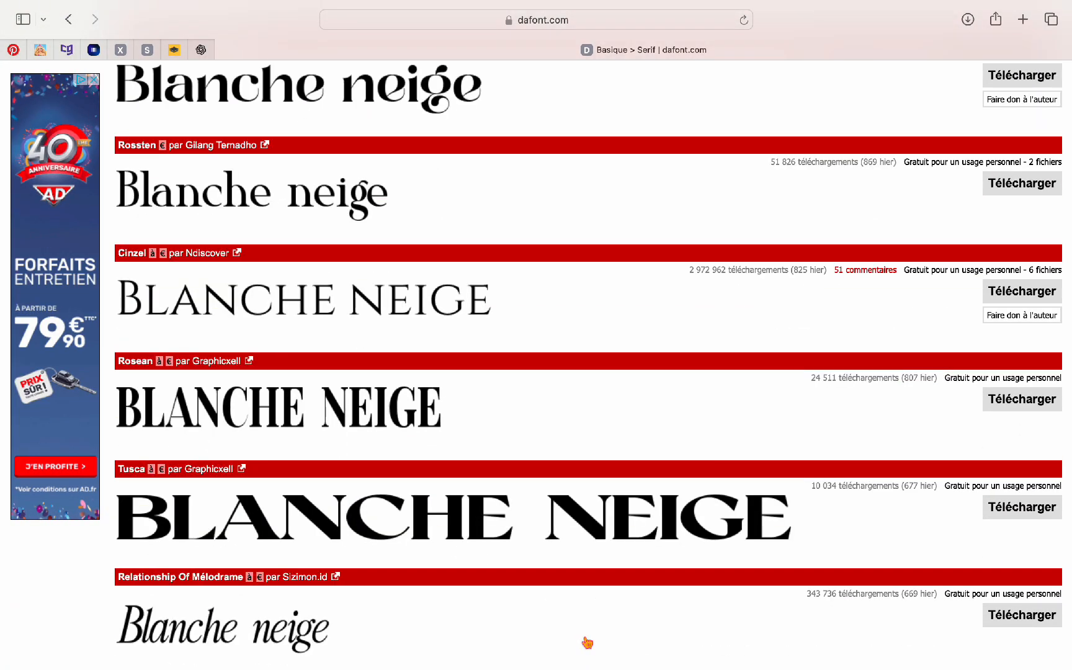
{"action": "scroll", "coordinate": [588, 643], "scroll_direction": "down", "scroll_amount": 9}
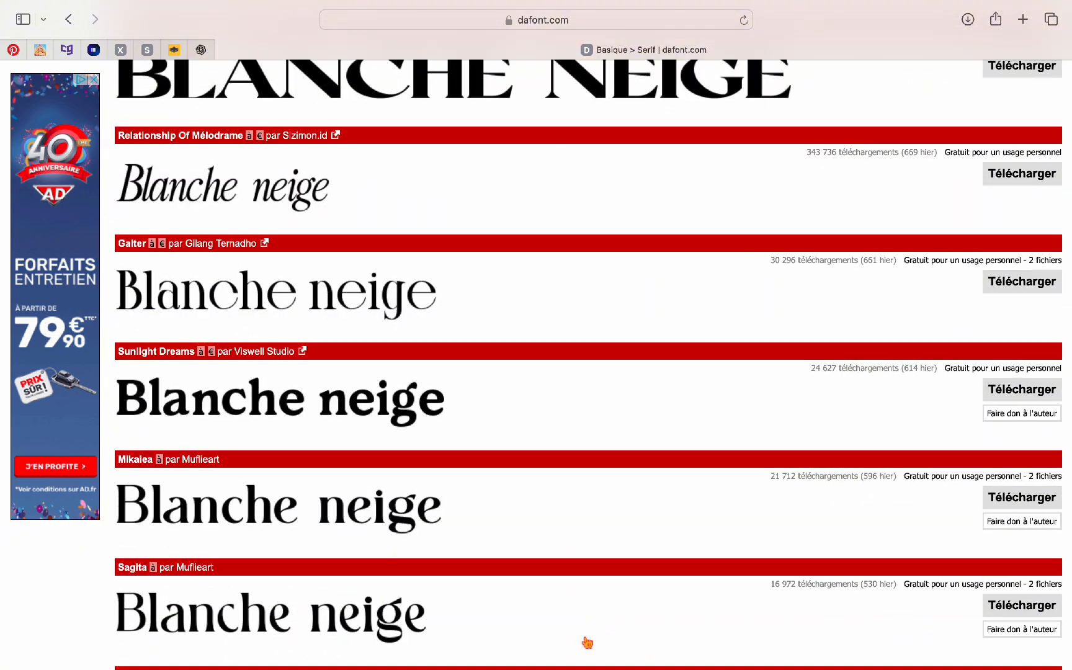
{"action": "scroll", "coordinate": [588, 643], "scroll_direction": "down", "scroll_amount": 12}
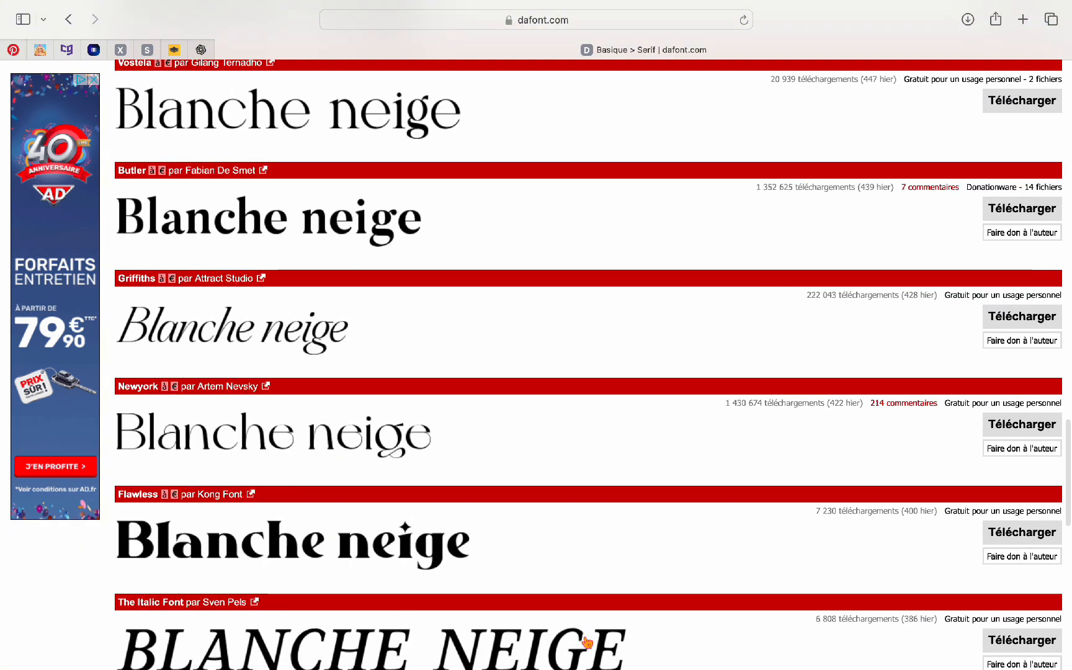
{"action": "scroll", "coordinate": [586, 641], "scroll_direction": "down", "scroll_amount": 11}
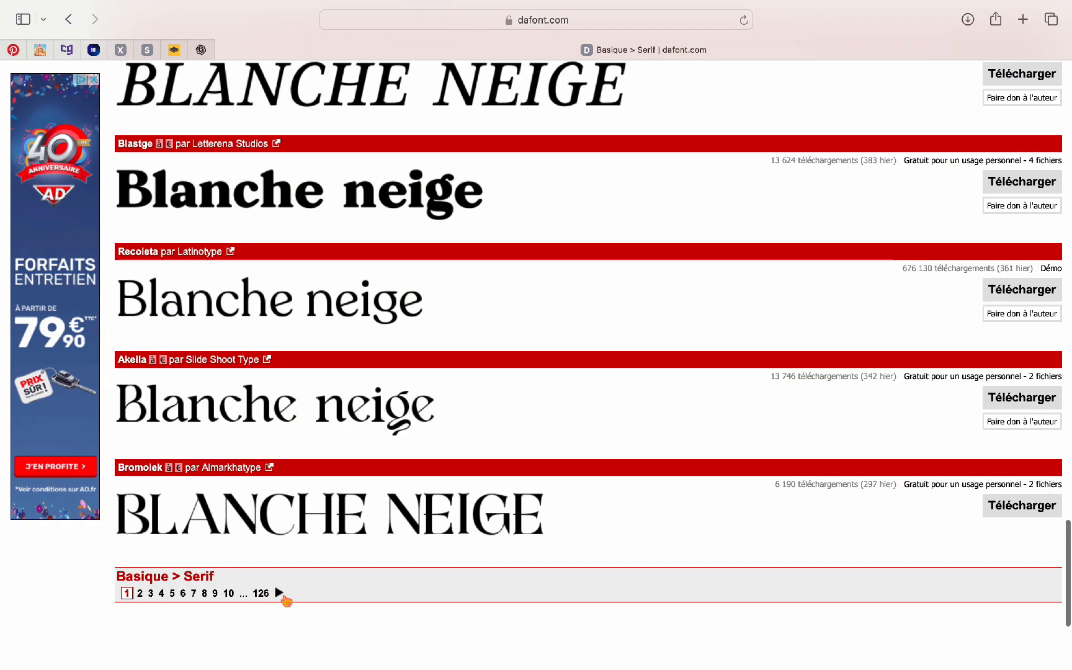
Step: Examine the second and third pages of Serif fonts previewed with "Blanche neige"
{"action": "left_click", "coordinate": [284, 596]}
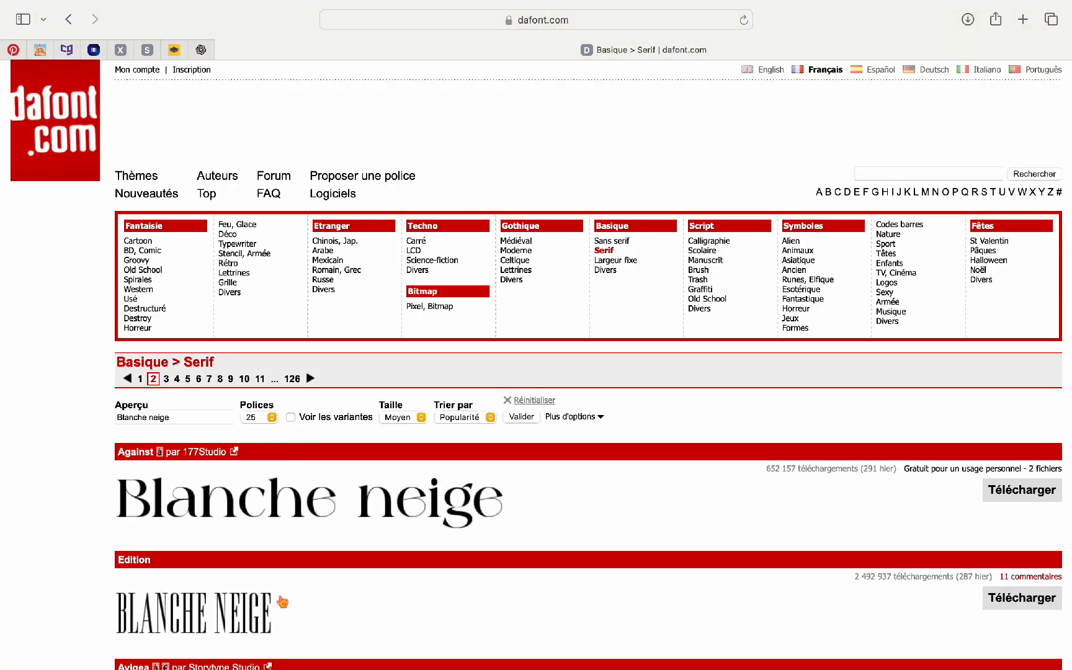
{"action": "scroll", "coordinate": [283, 600], "scroll_direction": "down", "scroll_amount": 18}
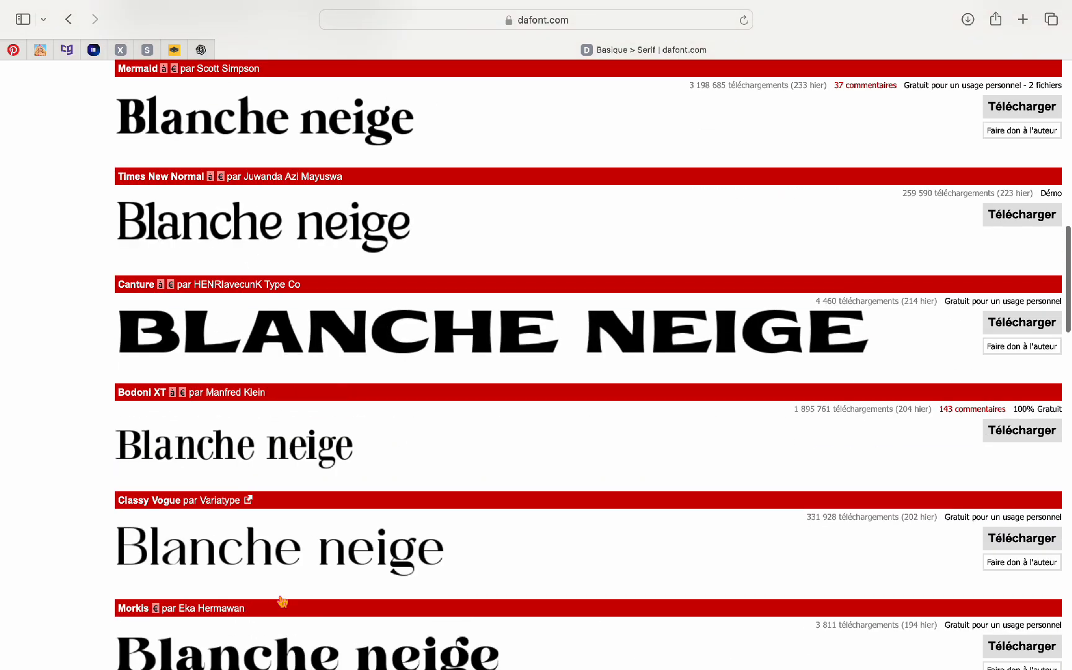
{"action": "scroll", "coordinate": [282, 601], "scroll_direction": "down", "scroll_amount": 10}
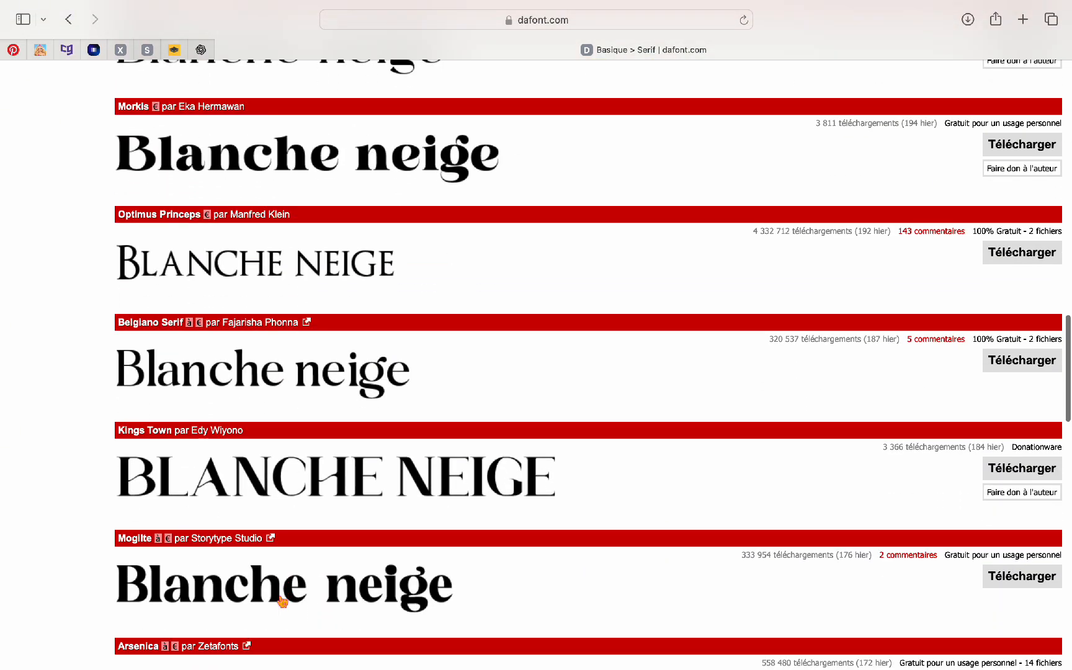
{"action": "scroll", "coordinate": [282, 601], "scroll_direction": "down", "scroll_amount": 5}
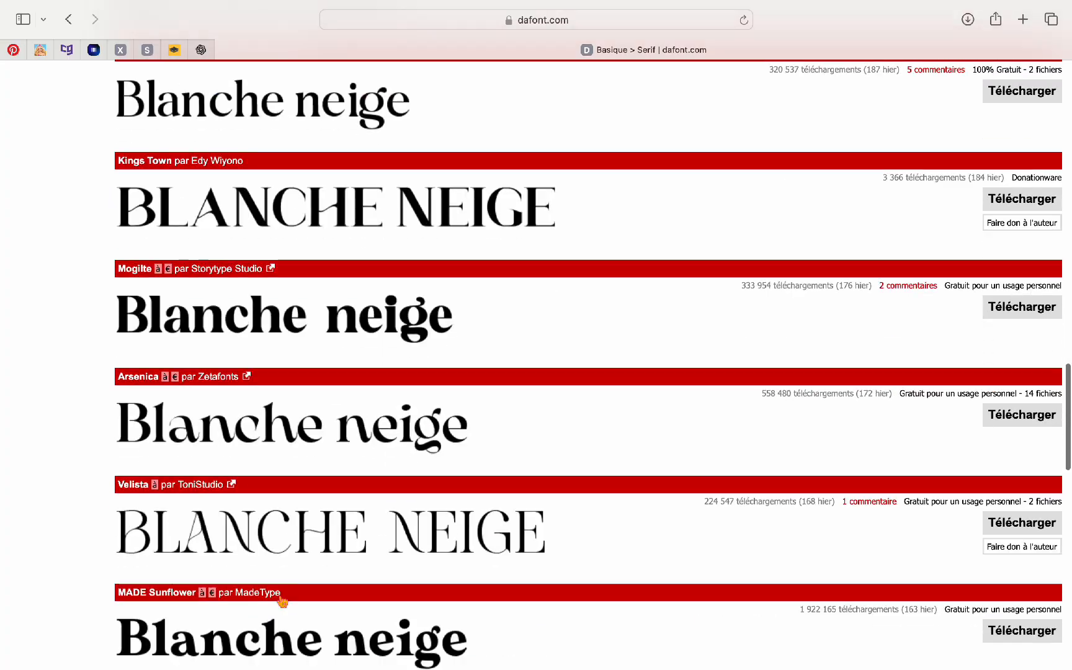
{"action": "scroll", "coordinate": [282, 601], "scroll_direction": "down", "scroll_amount": 7}
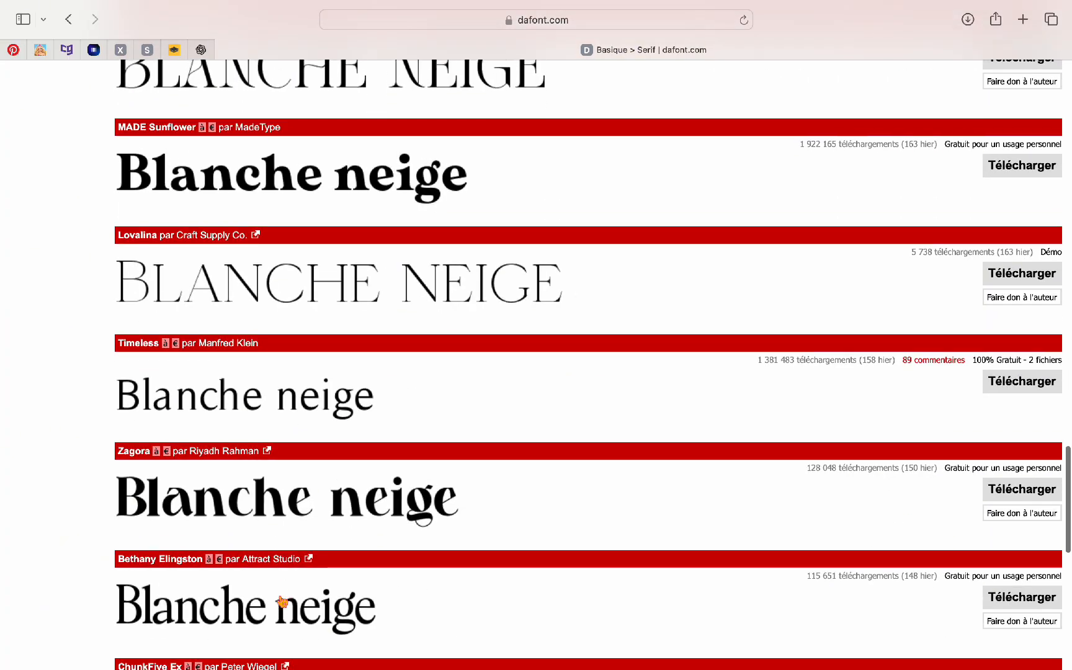
{"action": "scroll", "coordinate": [282, 600], "scroll_direction": "down", "scroll_amount": 6}
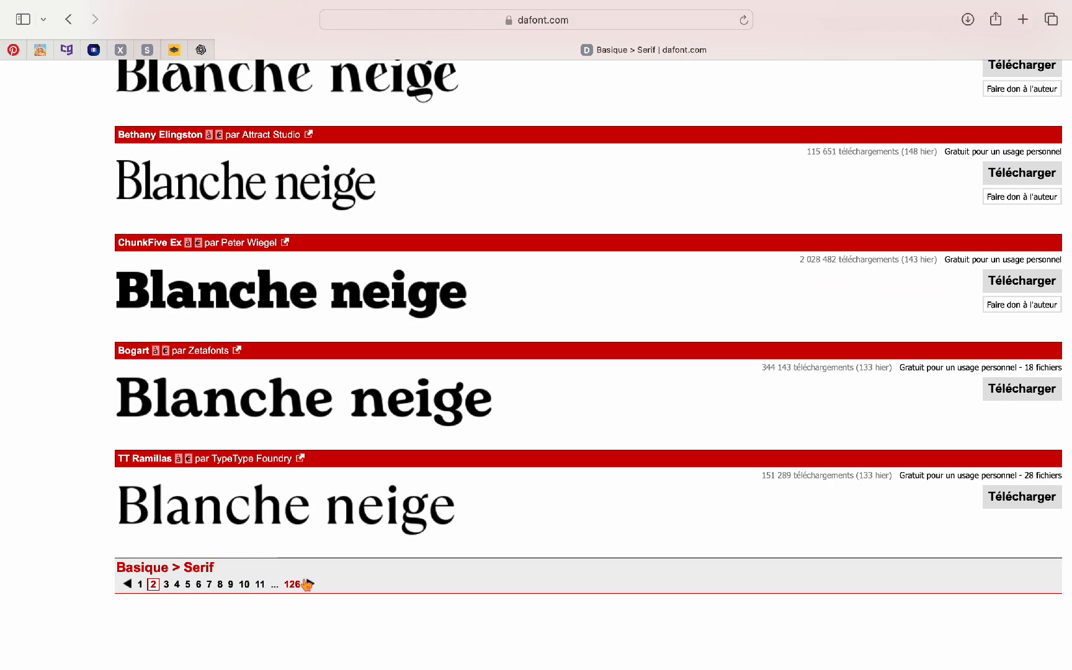
{"action": "left_click", "coordinate": [307, 584]}
{"action": "scroll", "coordinate": [135, 624], "scroll_direction": "down", "scroll_amount": 4}
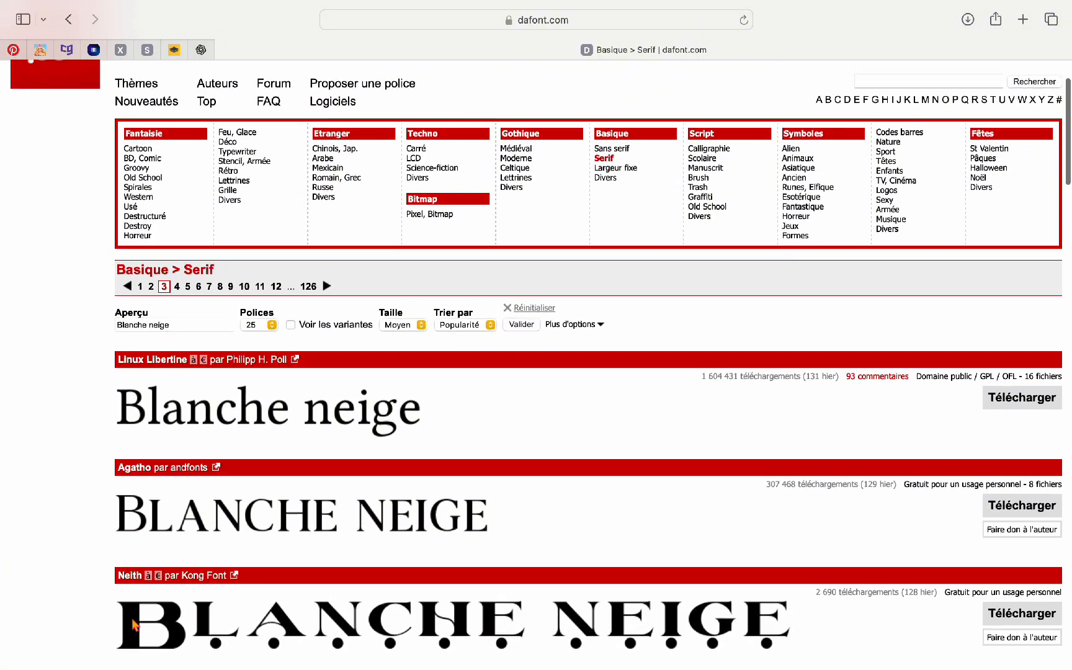
{"action": "scroll", "coordinate": [134, 624], "scroll_direction": "down", "scroll_amount": 12}
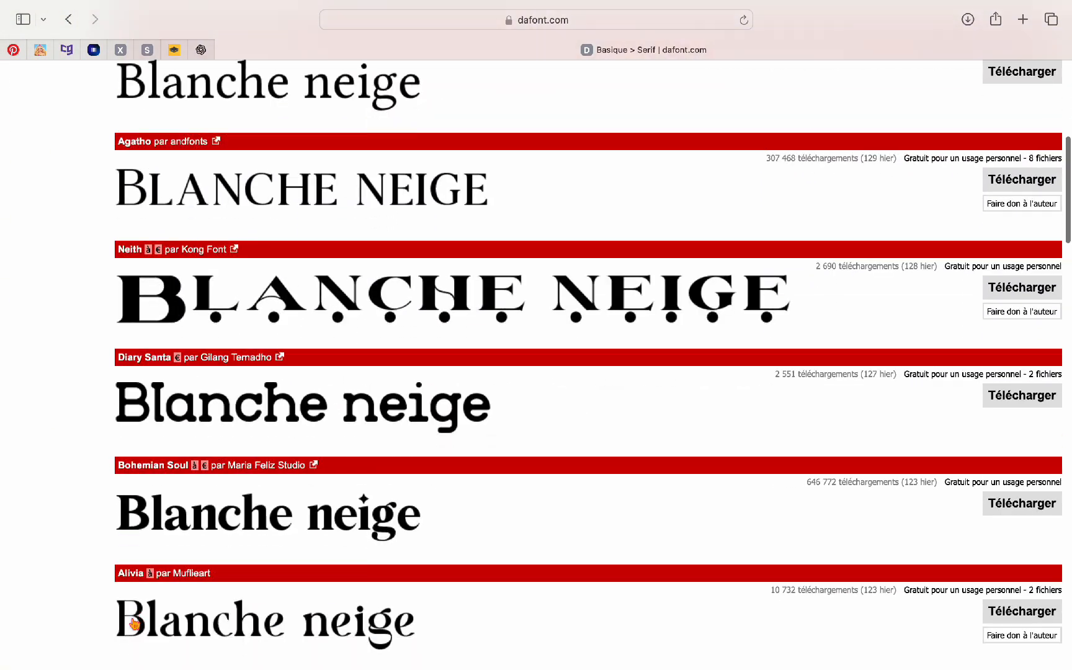
{"action": "scroll", "coordinate": [135, 624], "scroll_direction": "down", "scroll_amount": 16}
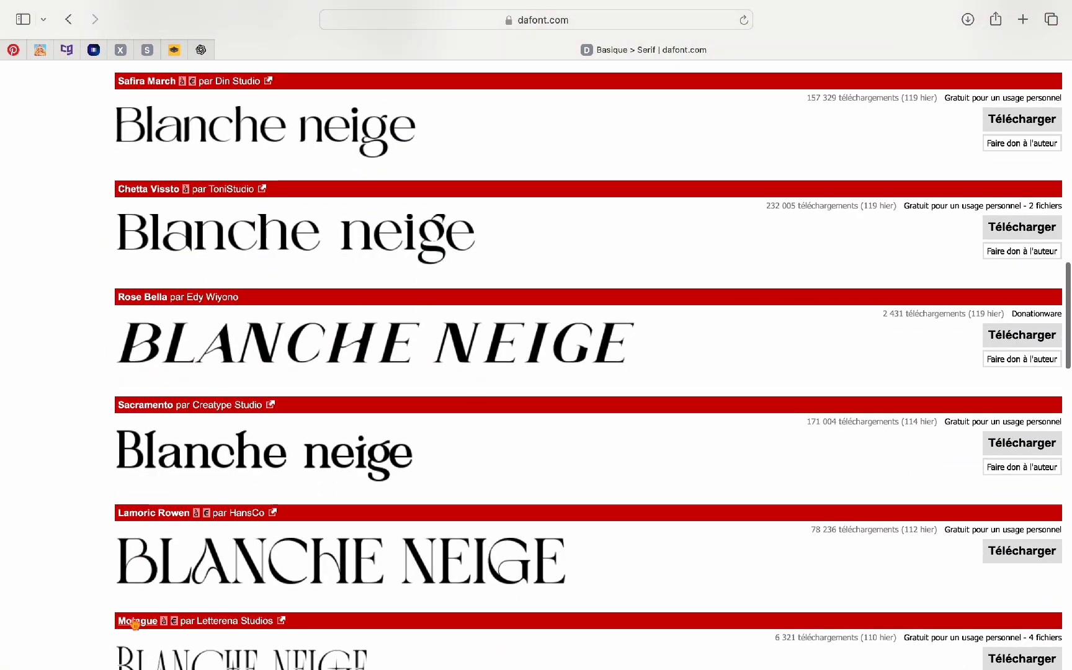
{"action": "scroll", "coordinate": [135, 624], "scroll_direction": "down", "scroll_amount": 12}
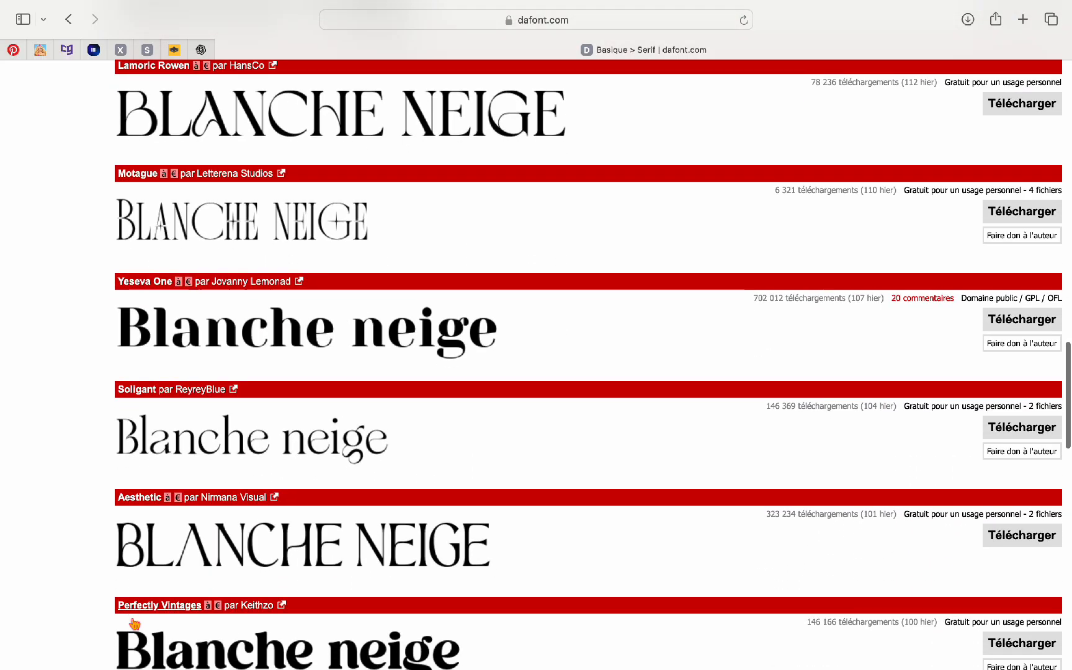
{"action": "scroll", "coordinate": [134, 624], "scroll_direction": "down", "scroll_amount": 9}
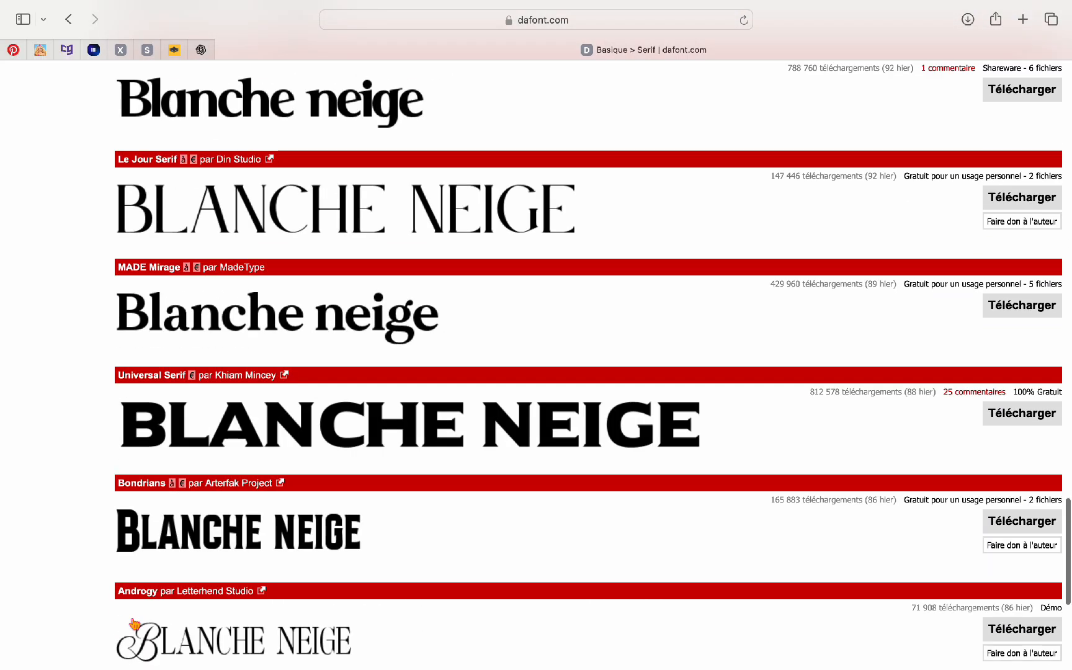
Step: Open the Androgy font by Letterhend Studio, review its sample and character set, and download it before returning to the Serif list
{"action": "left_click", "coordinate": [151, 466]}
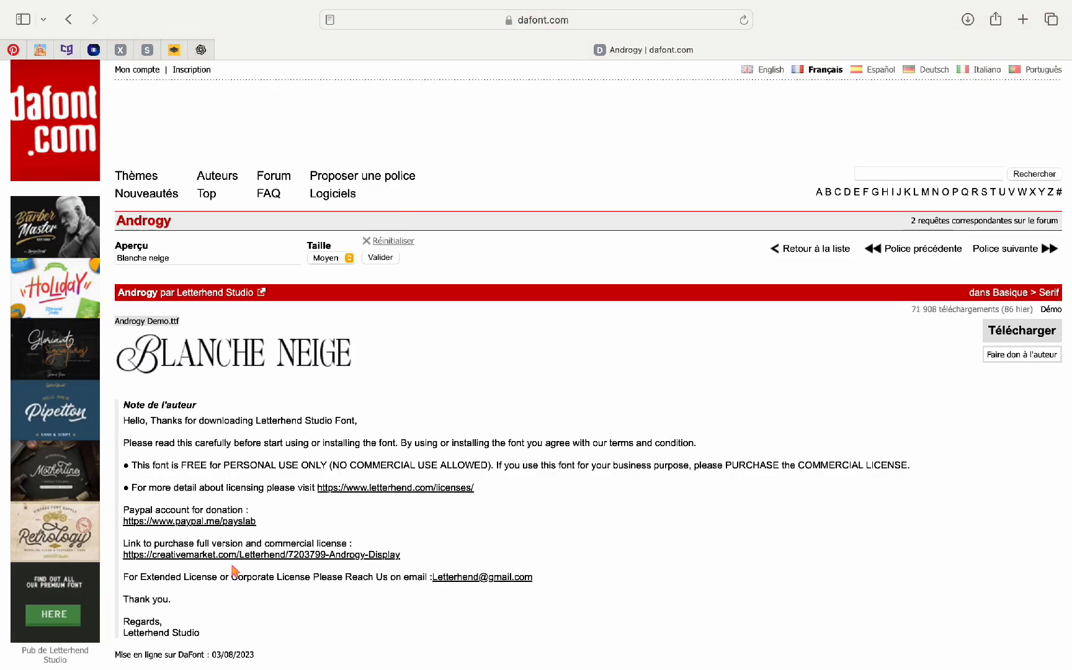
{"action": "scroll", "coordinate": [216, 416], "scroll_direction": "down", "scroll_amount": 8}
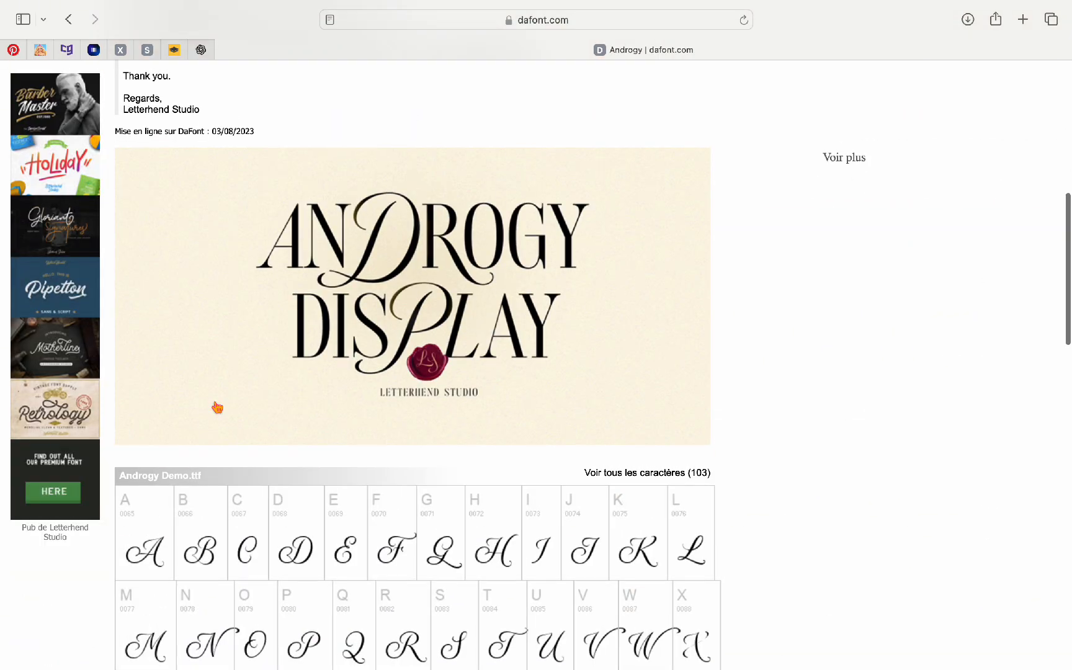
{"action": "scroll", "coordinate": [1019, 330], "scroll_direction": "up", "scroll_amount": 4}
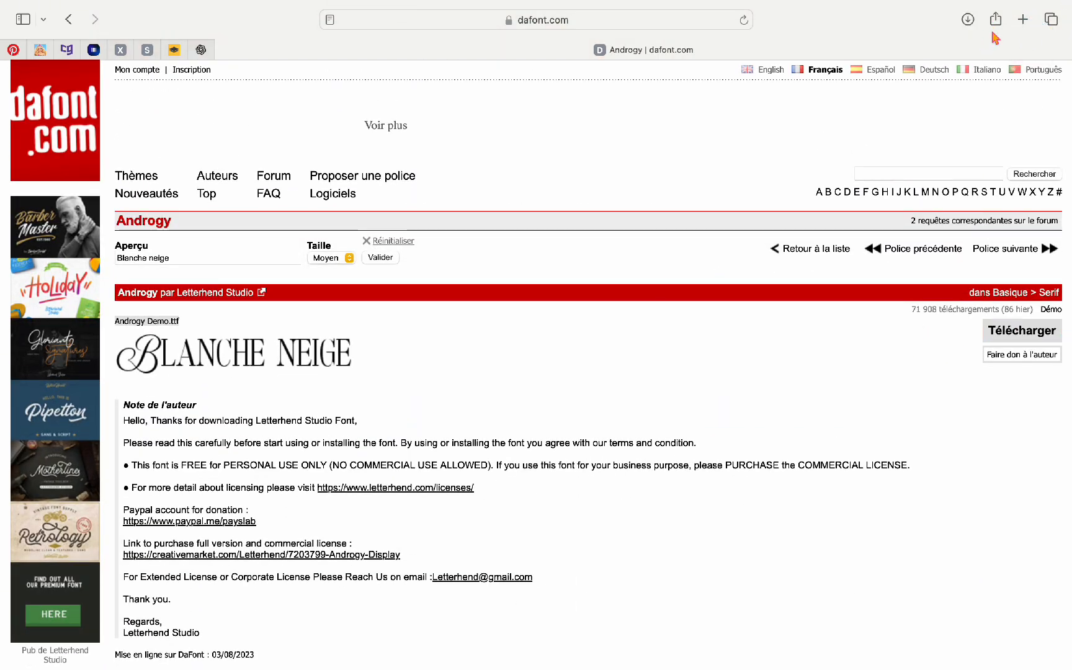
{"action": "left_click", "coordinate": [873, 326]}
{"action": "scroll", "coordinate": [872, 326], "scroll_direction": "down", "scroll_amount": 20}
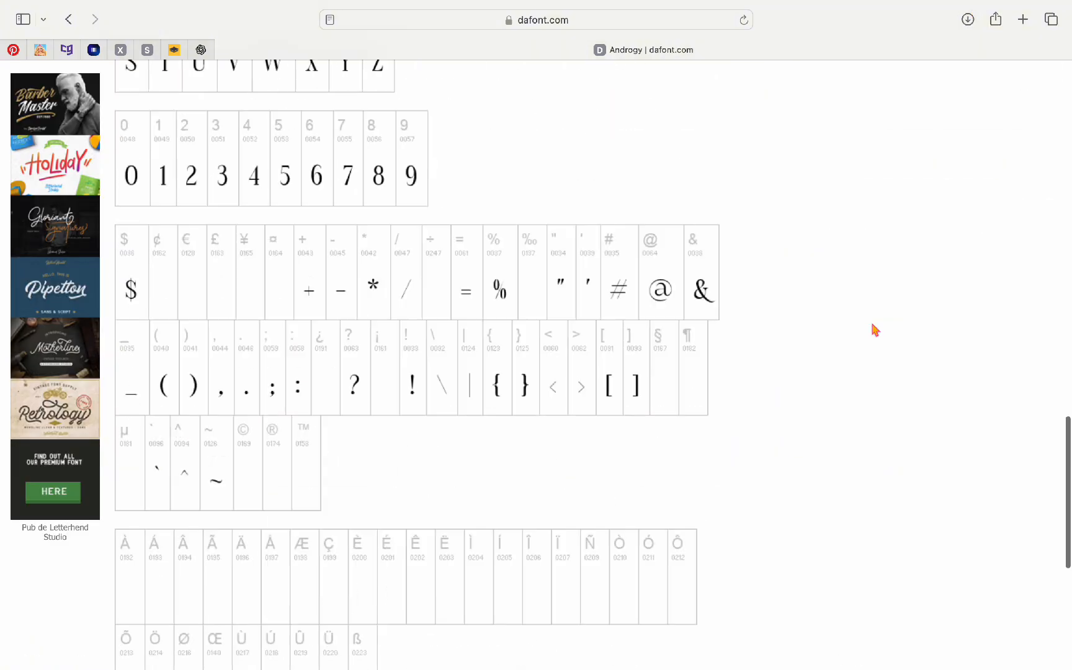
{"action": "scroll", "coordinate": [872, 326], "scroll_direction": "left", "scroll_amount": 5}
Step: Examine pages 4 to 6 of the Serif fonts for further "Blanche neige" lettering candidates
{"action": "left_click", "coordinate": [322, 570]}
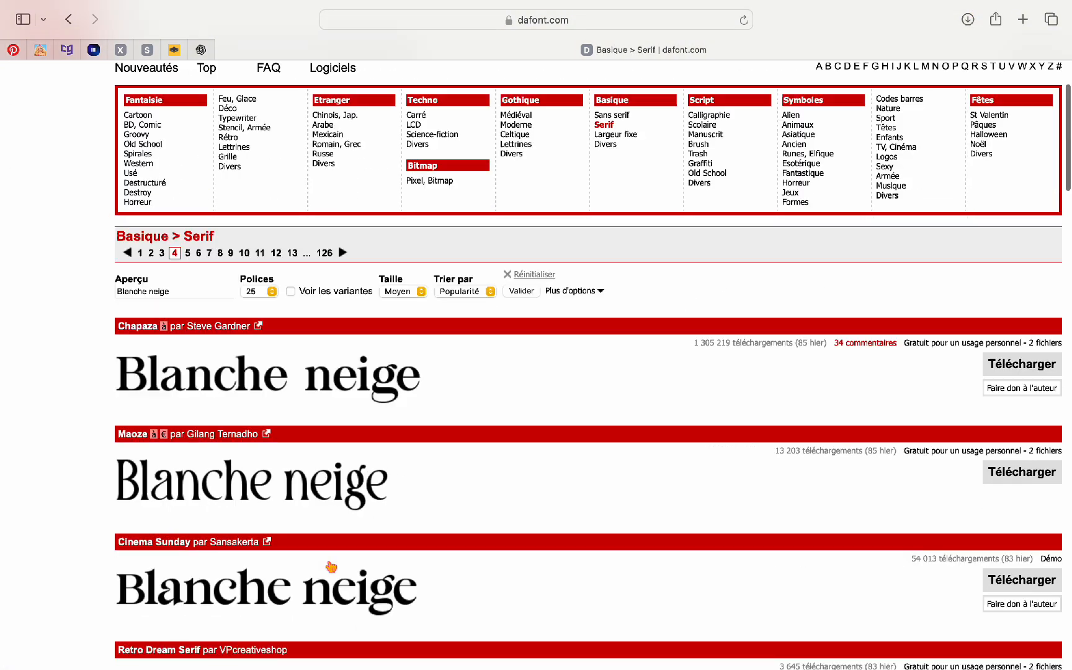
{"action": "scroll", "coordinate": [328, 567], "scroll_direction": "down", "scroll_amount": 10}
{"action": "scroll", "coordinate": [330, 567], "scroll_direction": "down", "scroll_amount": 8}
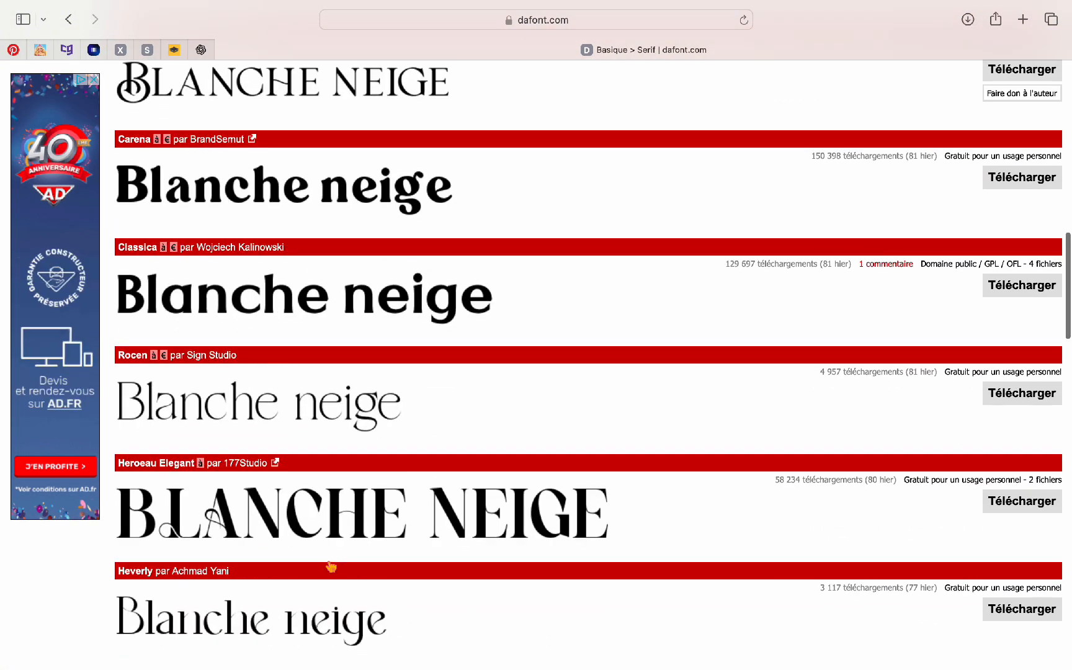
{"action": "scroll", "coordinate": [331, 566], "scroll_direction": "down", "scroll_amount": 12}
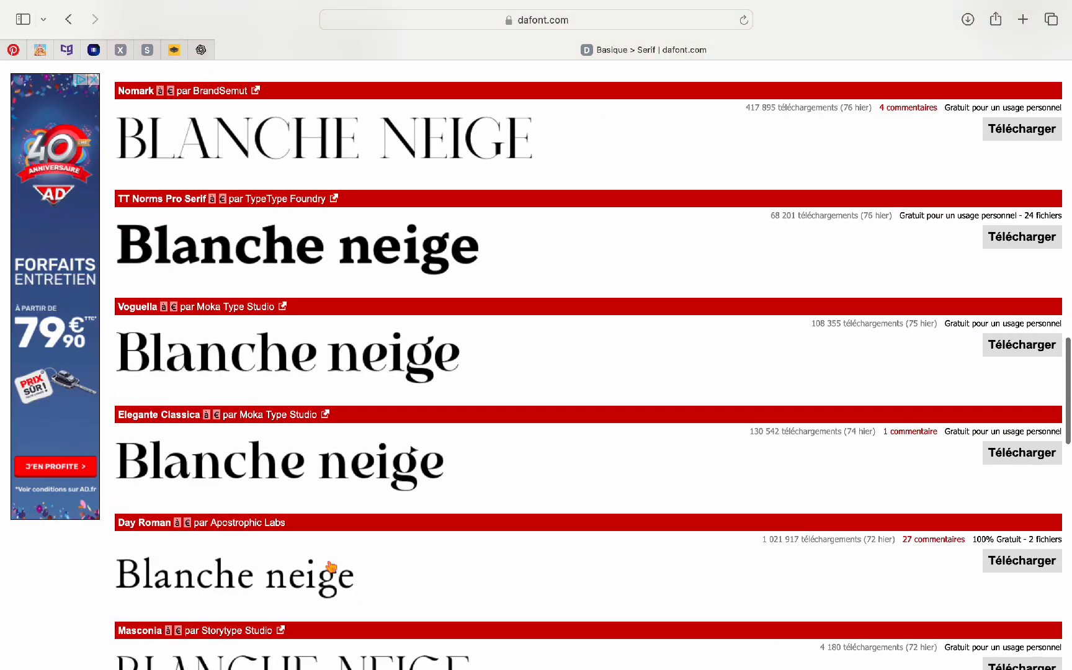
{"action": "scroll", "coordinate": [331, 566], "scroll_direction": "down", "scroll_amount": 8}
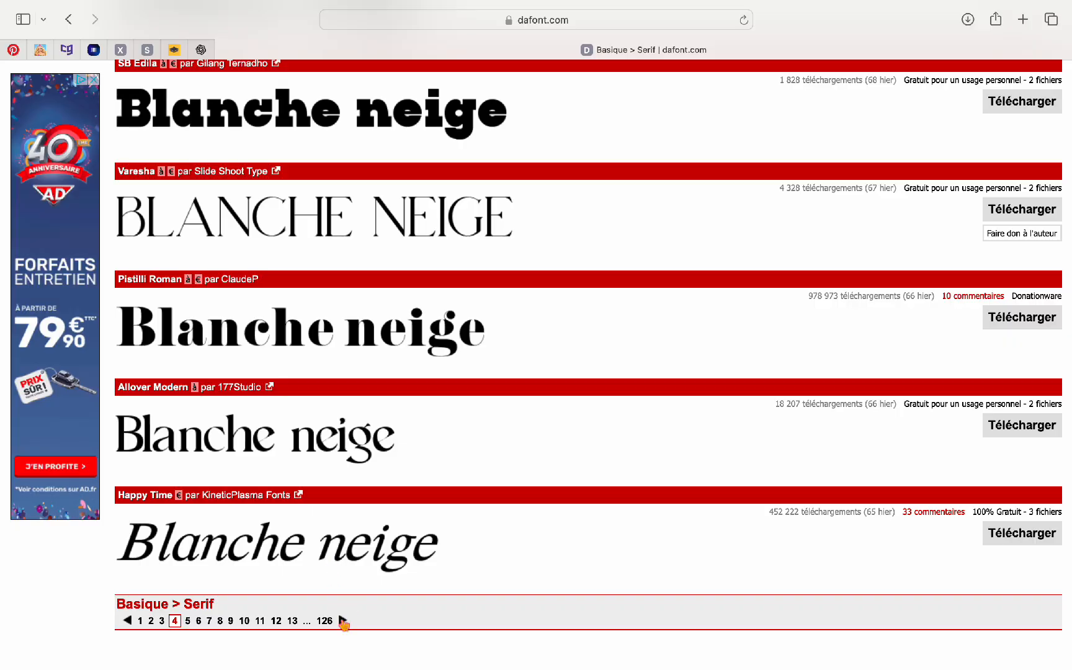
{"action": "left_click", "coordinate": [343, 621]}
{"action": "scroll", "coordinate": [344, 624], "scroll_direction": "down", "scroll_amount": 3}
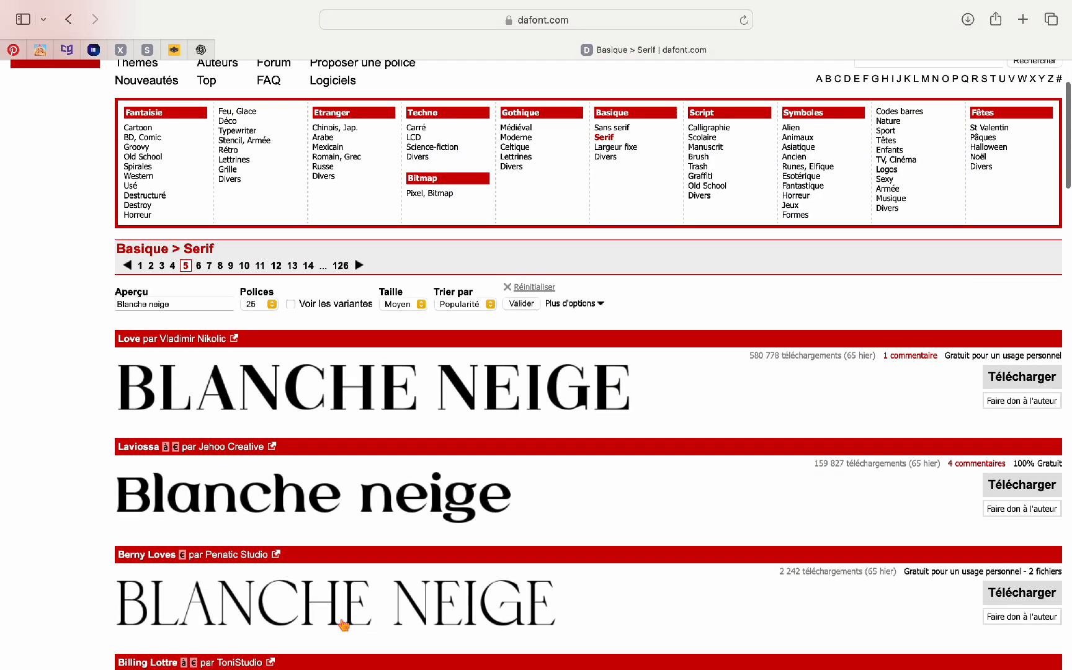
{"action": "scroll", "coordinate": [343, 624], "scroll_direction": "down", "scroll_amount": 6}
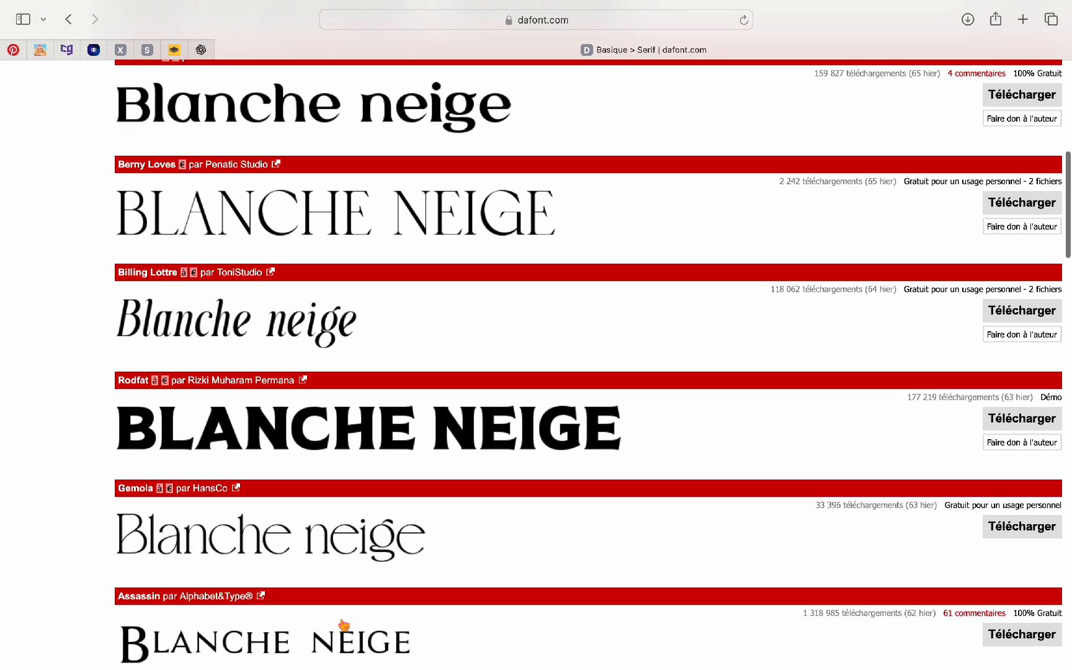
{"action": "scroll", "coordinate": [343, 624], "scroll_direction": "down", "scroll_amount": 3}
{"action": "scroll", "coordinate": [343, 624], "scroll_direction": "up", "scroll_amount": 3}
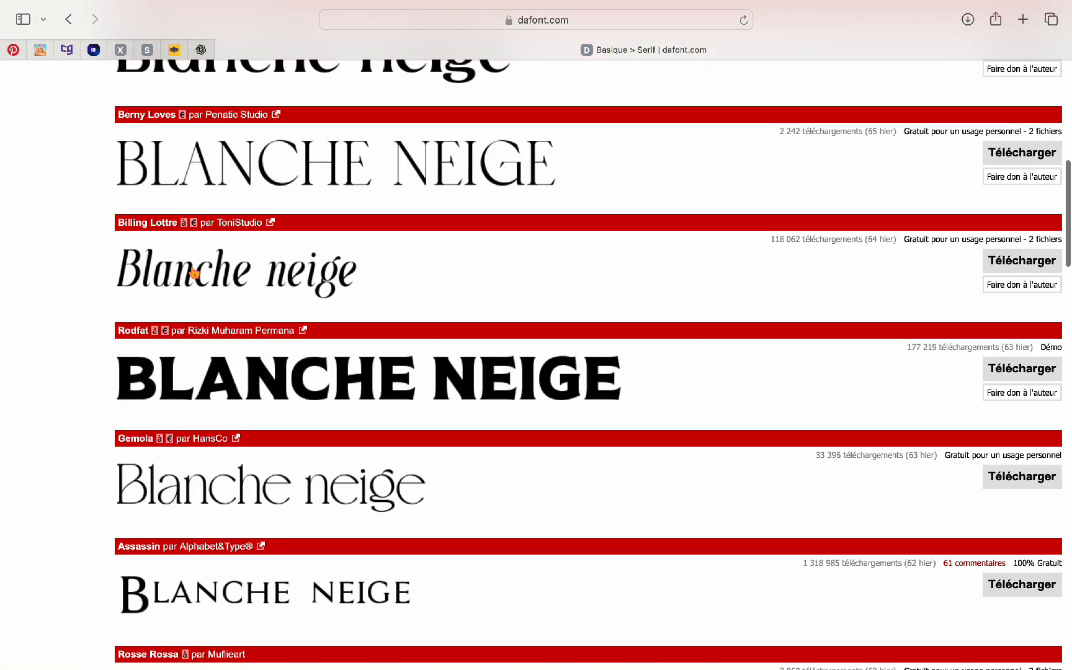
{"action": "scroll", "coordinate": [206, 412], "scroll_direction": "down", "scroll_amount": 18}
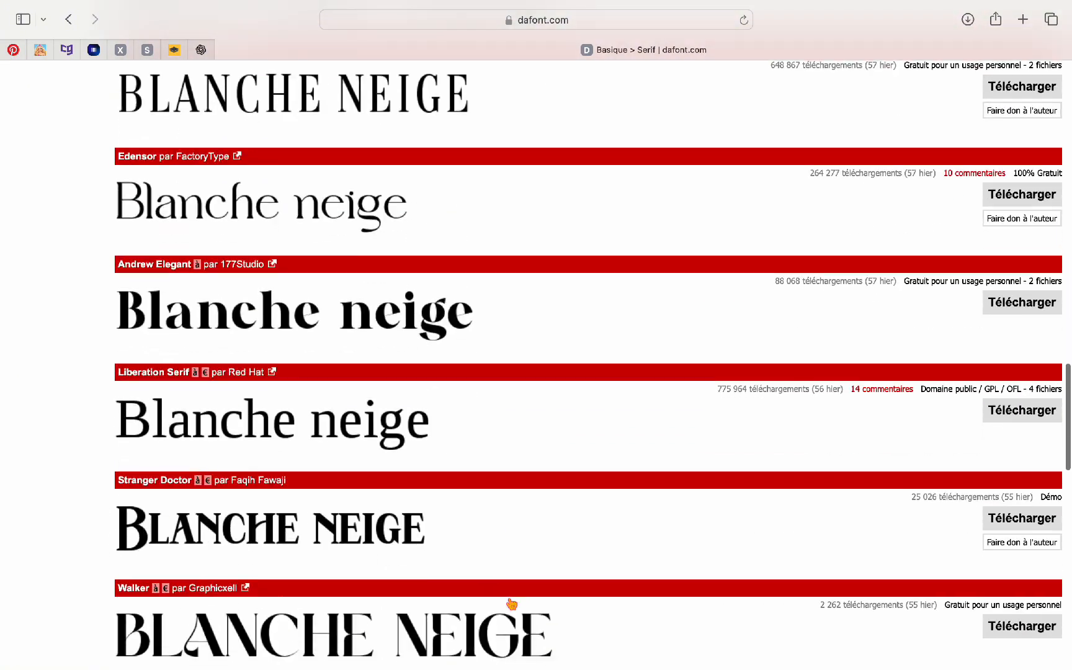
{"action": "scroll", "coordinate": [511, 604], "scroll_direction": "down", "scroll_amount": 14}
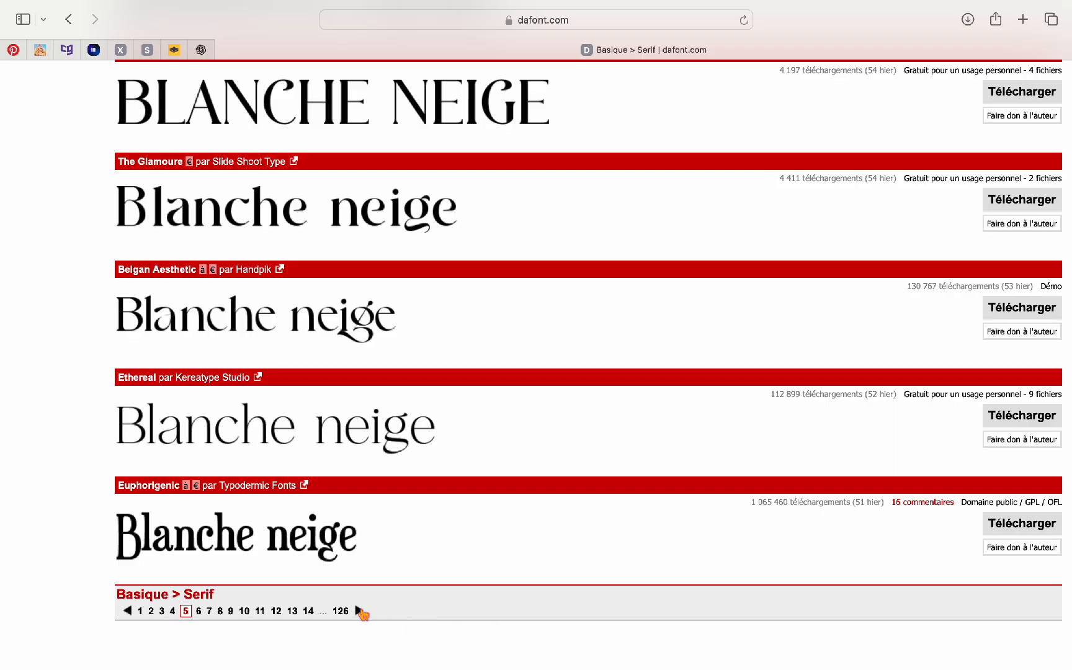
{"action": "left_click", "coordinate": [359, 612]}
{"action": "scroll", "coordinate": [358, 617], "scroll_direction": "down", "scroll_amount": 12}
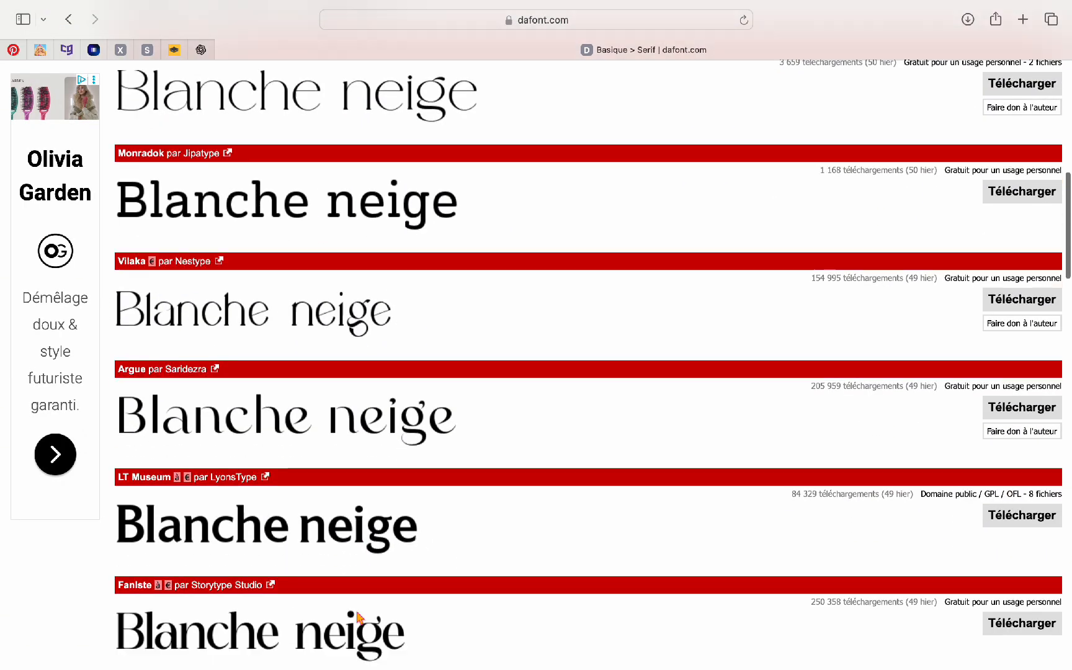
{"action": "scroll", "coordinate": [359, 618], "scroll_direction": "down", "scroll_amount": 18}
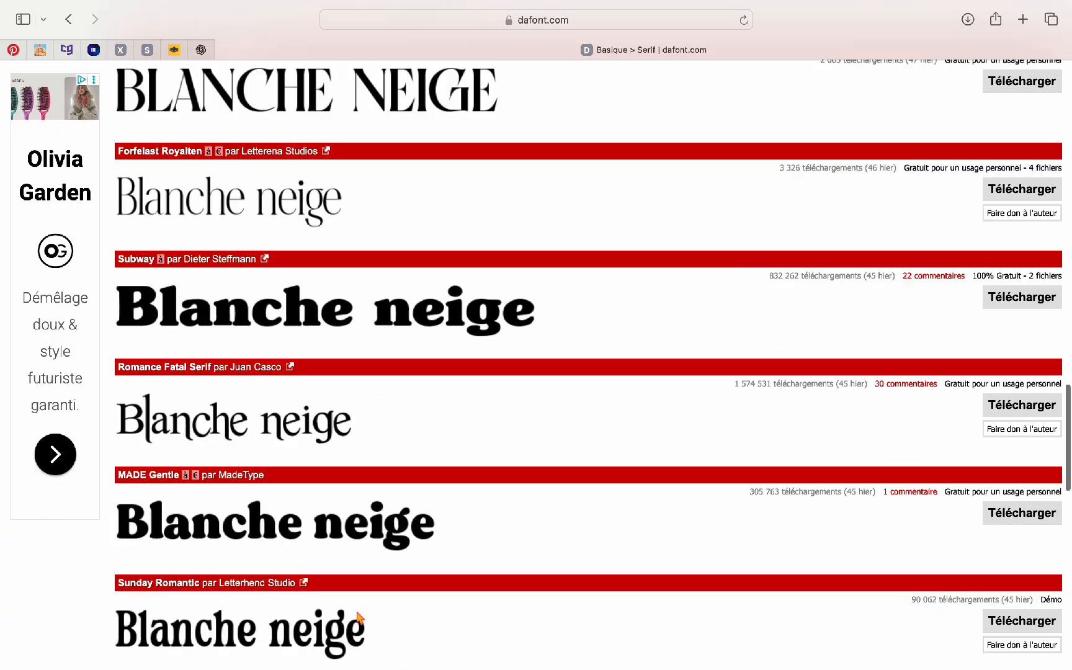
{"action": "scroll", "coordinate": [359, 618], "scroll_direction": "down", "scroll_amount": 6}
Step: Switch to Illustrator, add the text "Blanche" on the blank artboard, enlarge it to about 229 pt and shift it left towards the middle
{"action": "scroll", "coordinate": [359, 618], "scroll_direction": "left", "scroll_amount": 5}
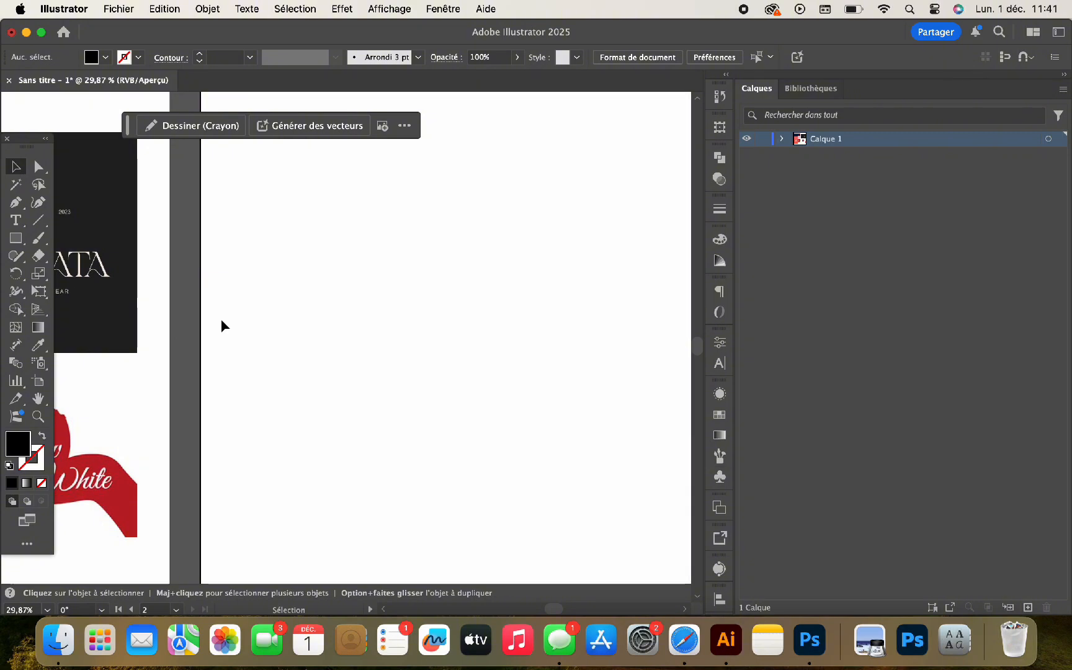
{"action": "scroll", "coordinate": [310, 309], "scroll_direction": "right", "scroll_amount": 3}
{"action": "key", "text": "t"}
{"action": "left_click", "coordinate": [333, 306]}
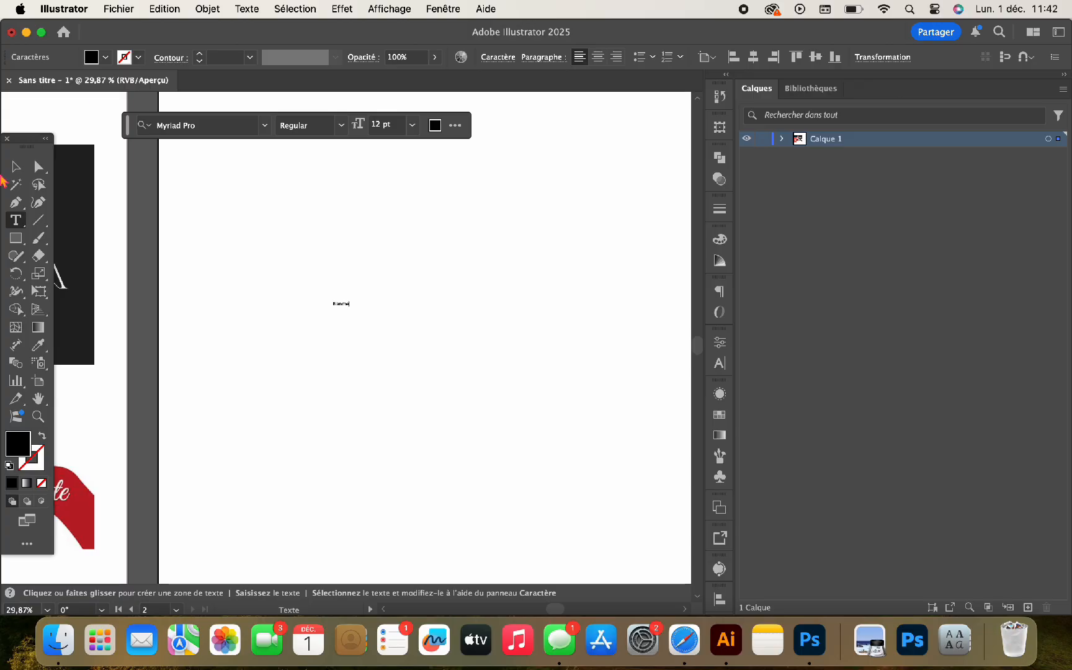
{"action": "left_click_drag", "start_coordinate": [350, 308], "coordinate": [639, 302]}
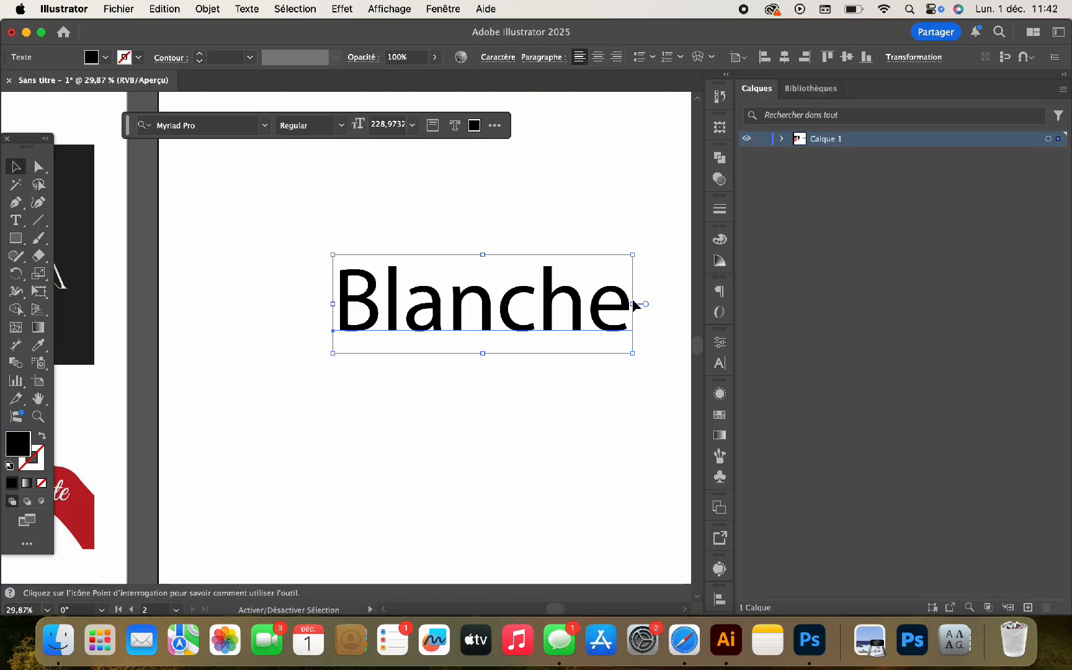
{"action": "left_click_drag", "start_coordinate": [577, 318], "coordinate": [513, 318]}
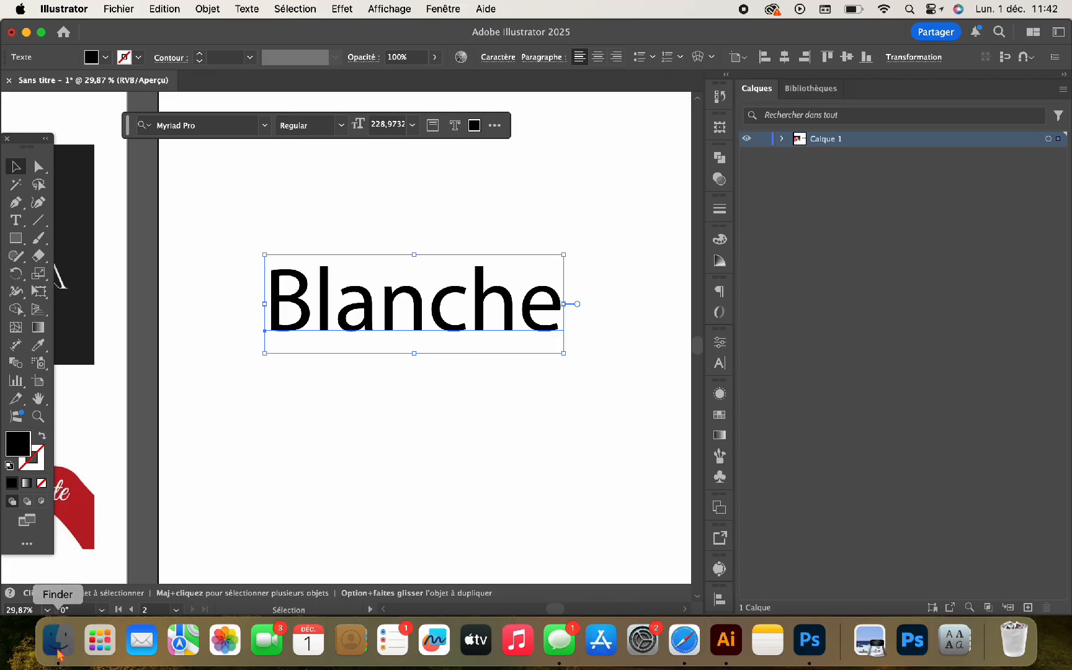
Step: Check the Downloads folder in Finder for the names of the downloaded fonts, and return to Illustrator
{"action": "left_click", "coordinate": [58, 652]}
{"action": "left_click", "coordinate": [267, 273]}
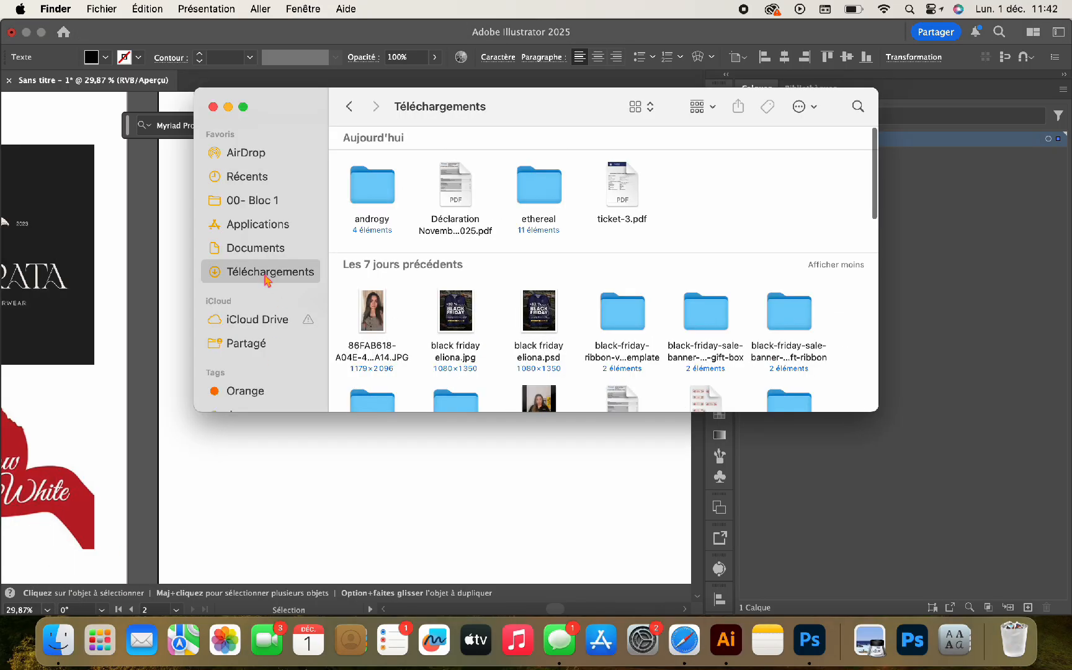
{"action": "left_click", "coordinate": [365, 521]}
Step: Set the font of the "Blanche" text to AndrogyDemo
{"action": "double_click", "coordinate": [356, 319]}
{"action": "double_click", "coordinate": [357, 320]}
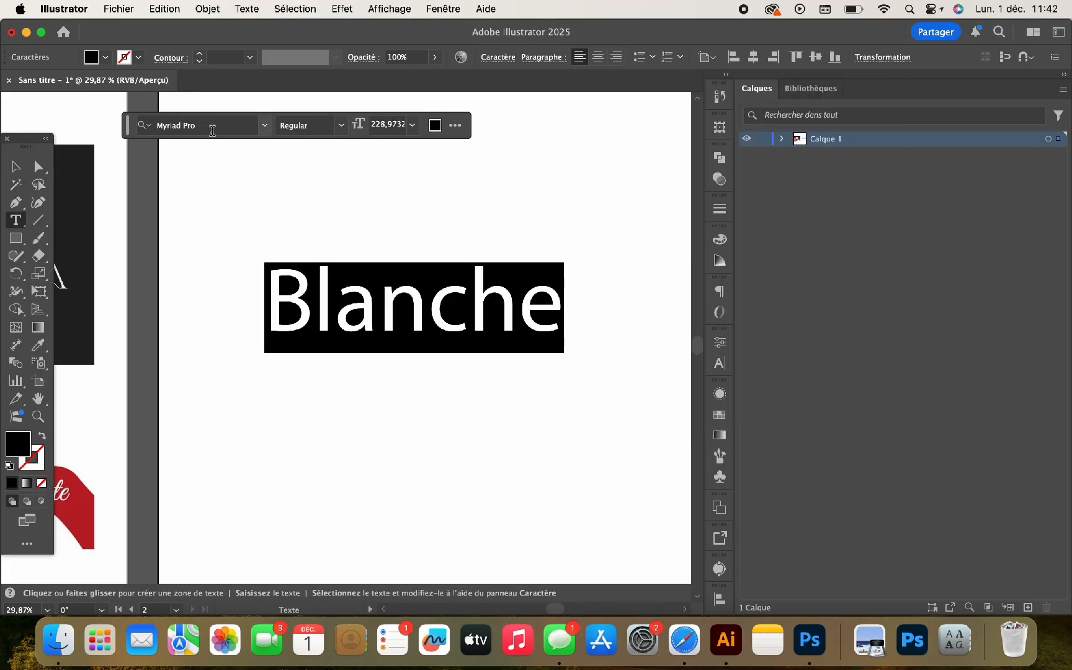
{"action": "type", "text": "and"}
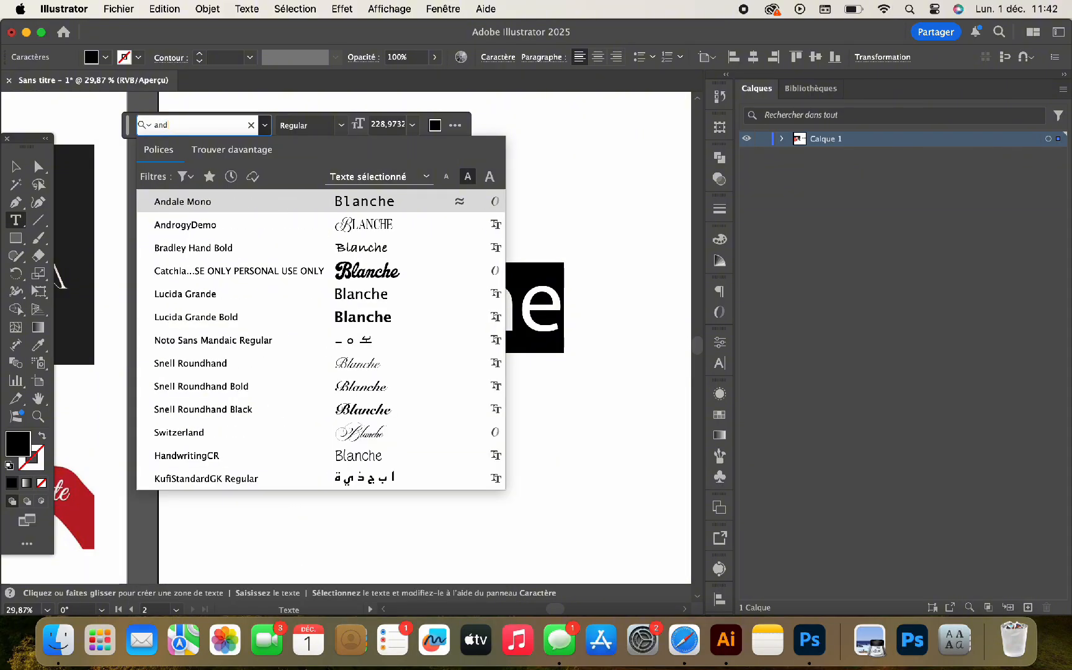
{"action": "key", "text": "Down"}
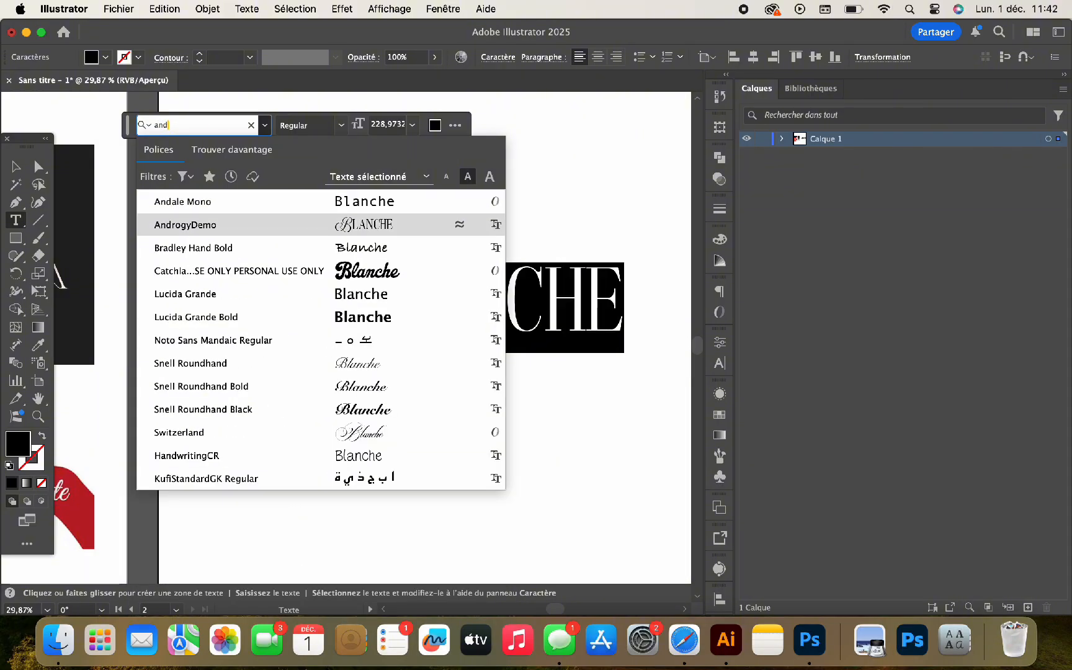
{"action": "key", "text": "Return"}
{"action": "key", "text": "Escape"}
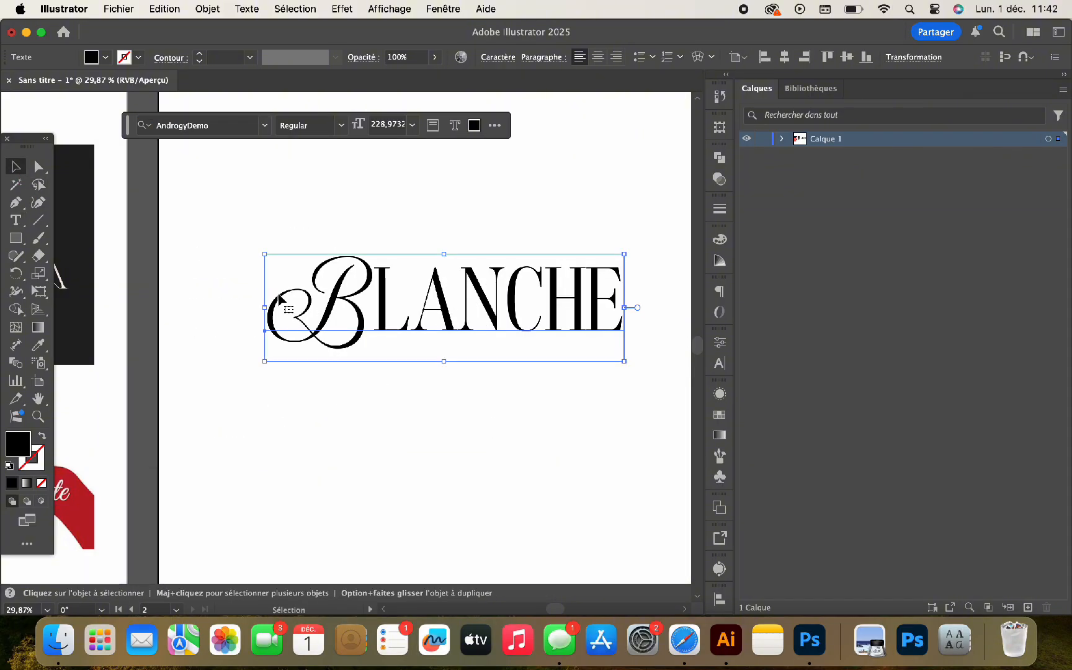
Step: Duplicate the "Blanche" text as a second word reading "Neige" and place it closely beneath the original
{"action": "left_click_drag", "start_coordinate": [391, 328], "coordinate": [448, 418]}
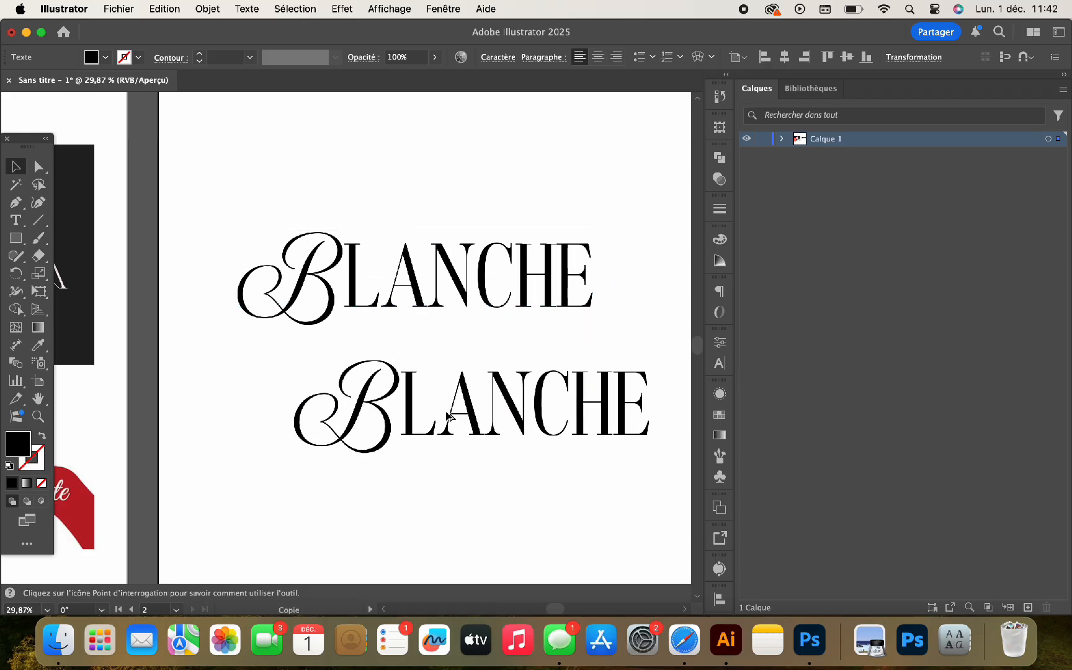
{"action": "double_click", "coordinate": [481, 417]}
{"action": "key", "text": "super+a"}
{"action": "type", "text": "N"}
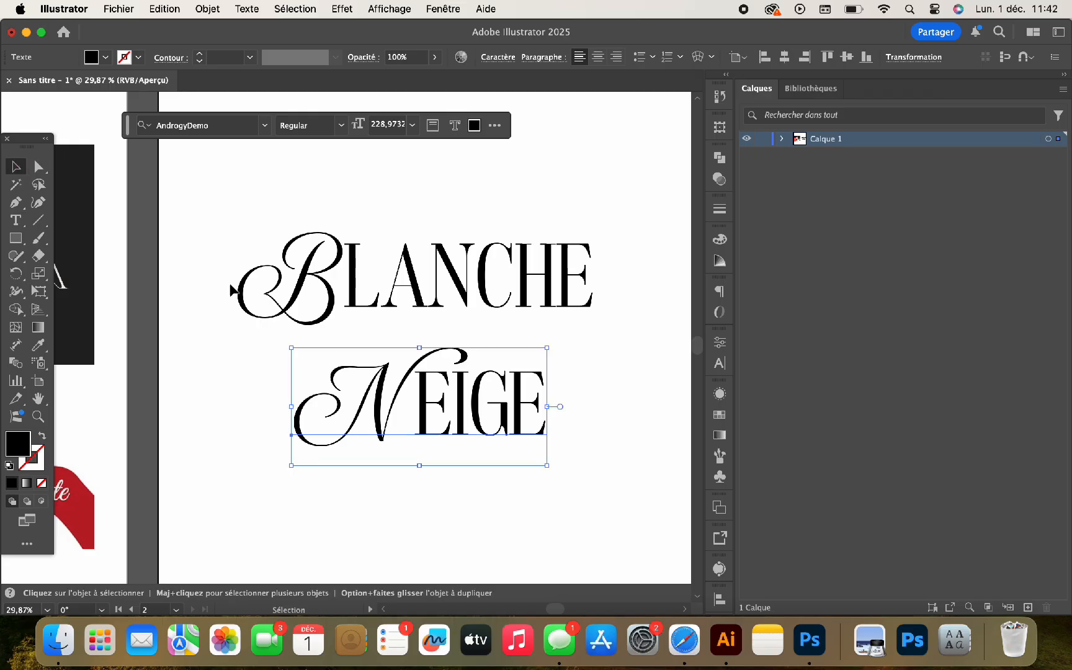
{"action": "left_click_drag", "start_coordinate": [396, 399], "coordinate": [409, 350]}
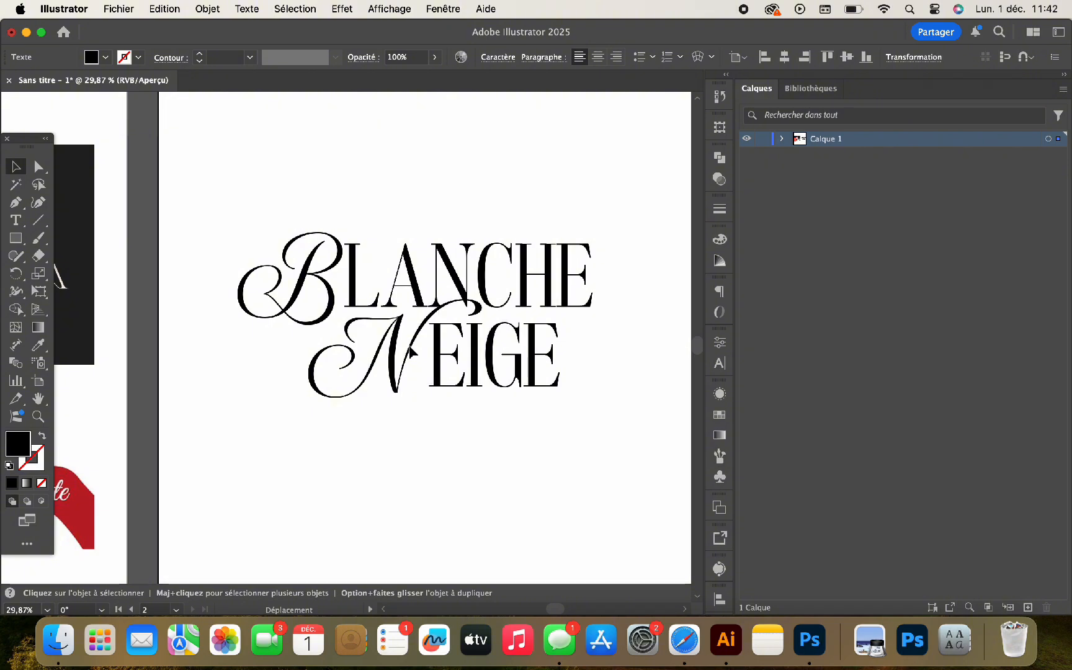
{"action": "left_click_drag", "start_coordinate": [410, 346], "coordinate": [410, 348]}
Step: Set the tracking of the "Neige" text to 100
{"action": "scroll", "coordinate": [411, 349], "scroll_direction": "up", "scroll_amount": 5}
{"action": "scroll", "coordinate": [411, 349], "scroll_direction": "right", "scroll_amount": 3}
{"action": "double_click", "coordinate": [425, 389]}
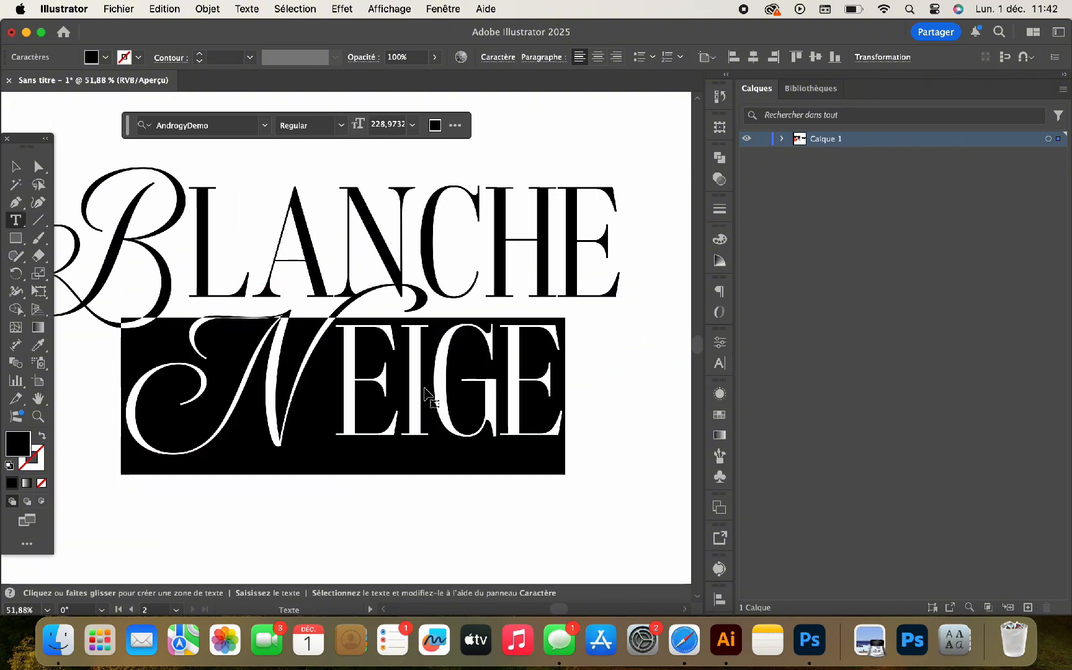
{"action": "left_click", "coordinate": [720, 292]}
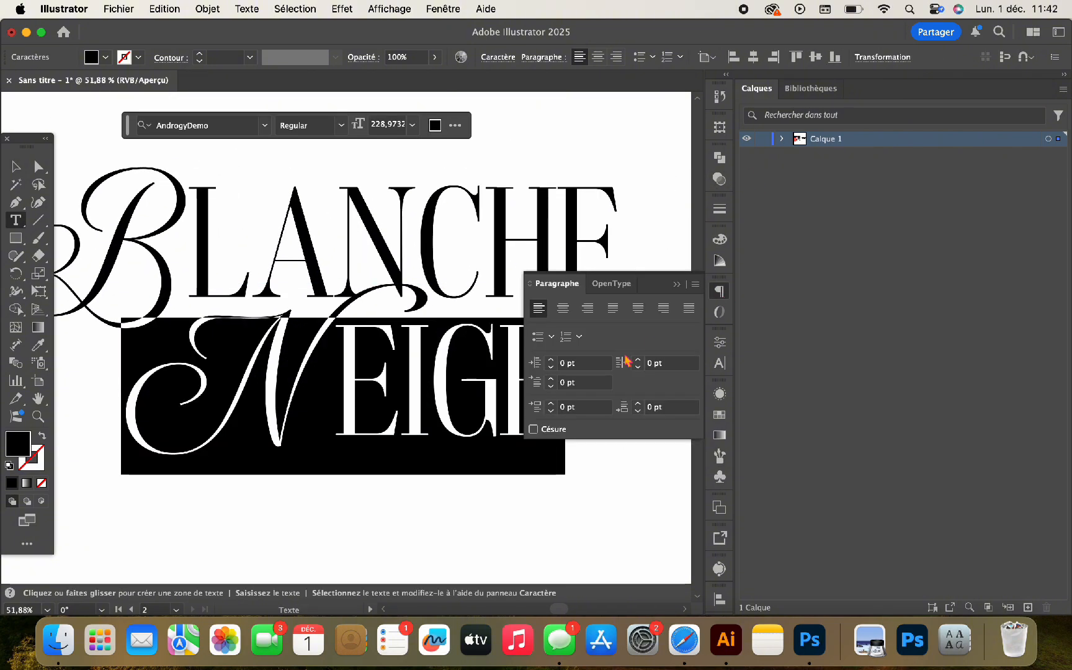
{"action": "left_click", "coordinate": [720, 364]}
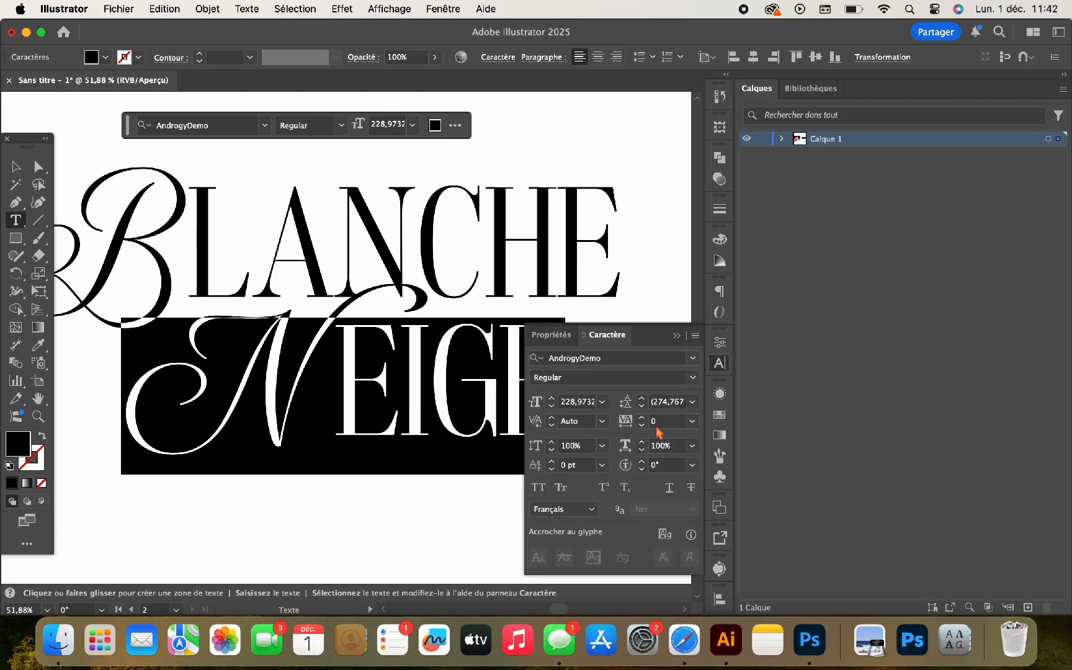
{"action": "left_click", "coordinate": [643, 419]}
{"action": "left_click", "coordinate": [642, 419]}
{"action": "left_click", "coordinate": [643, 419]}
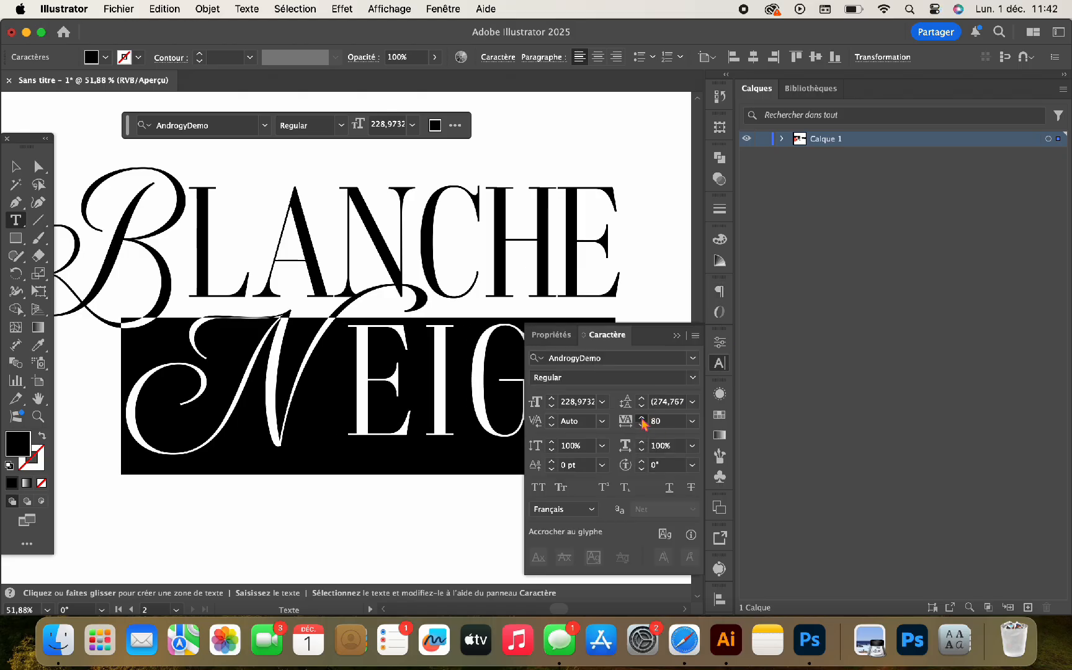
{"action": "left_click", "coordinate": [643, 419]}
{"action": "scroll", "coordinate": [427, 422], "scroll_direction": "right", "scroll_amount": 5}
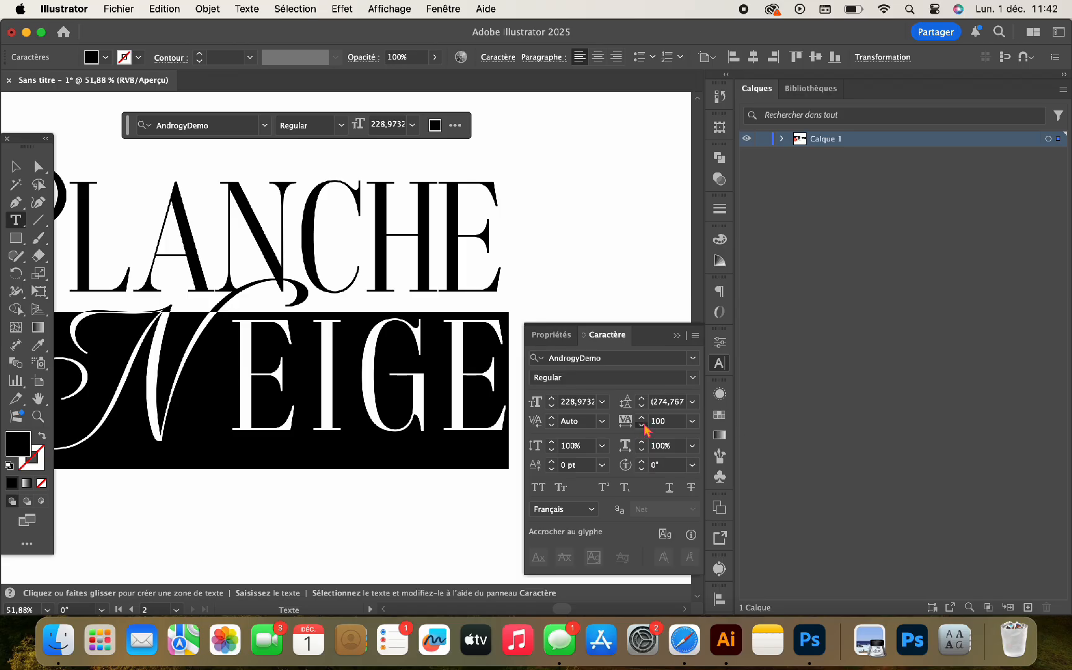
{"action": "left_click", "coordinate": [678, 336]}
Step: Move "Neige" slightly upwards so its N swash overlaps "Blanche" and both words end at about the same edge
{"action": "scroll", "coordinate": [605, 372], "scroll_direction": "down", "scroll_amount": 3}
{"action": "scroll", "coordinate": [256, 358], "scroll_direction": "left", "scroll_amount": 1}
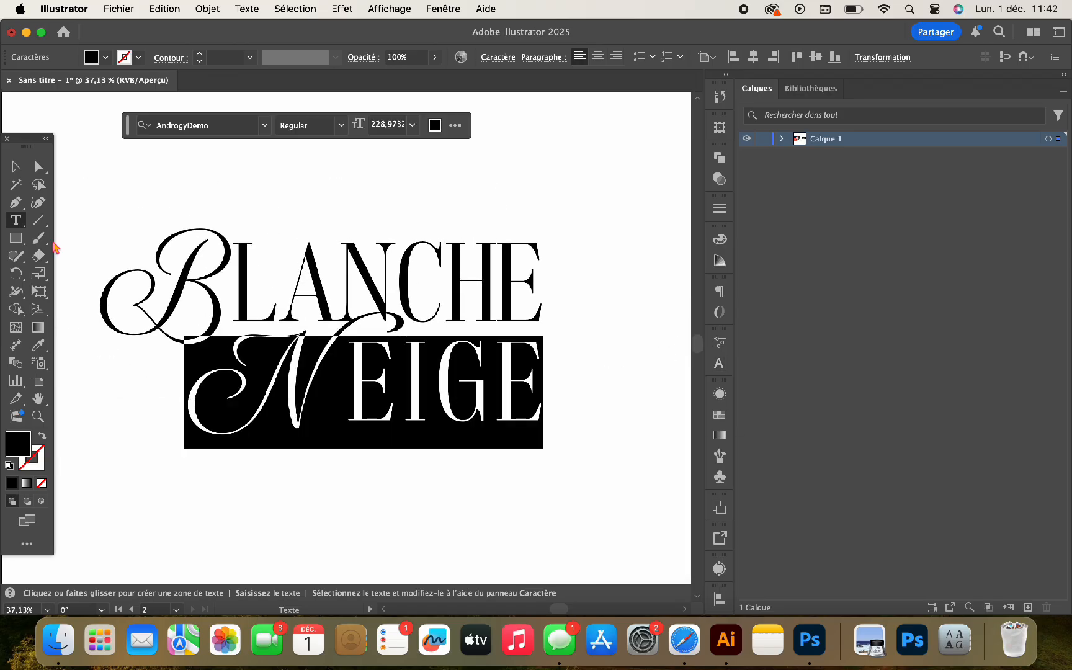
{"action": "left_click", "coordinate": [13, 172]}
{"action": "left_click_drag", "start_coordinate": [268, 390], "coordinate": [264, 379]}
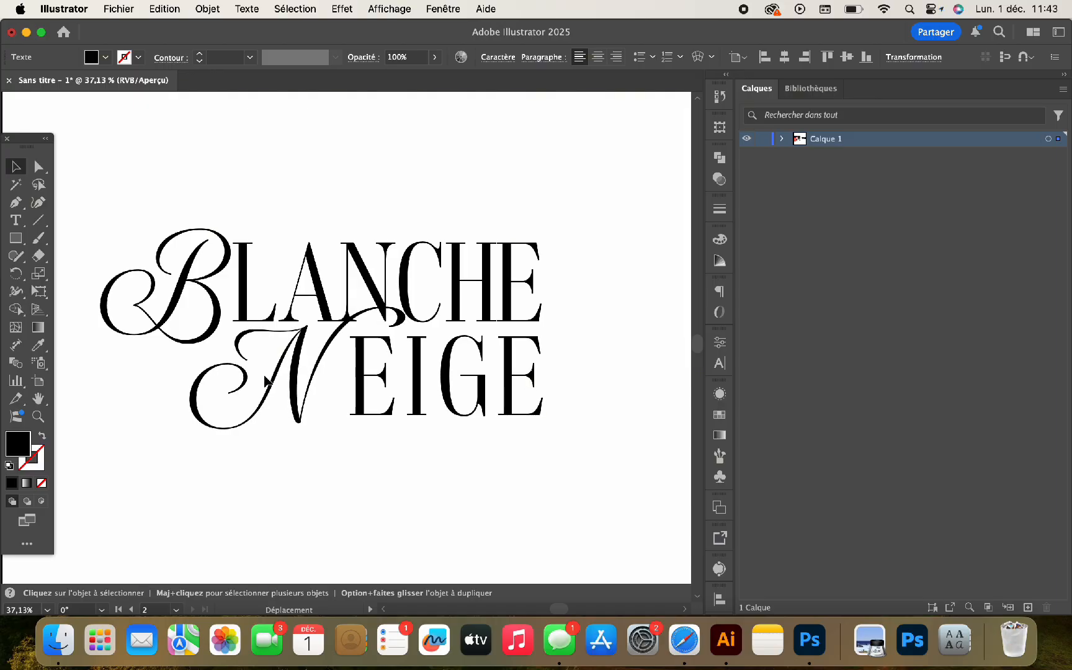
{"action": "left_click_drag", "start_coordinate": [265, 380], "coordinate": [268, 381]}
Step: Convert the "Blanche" text to outlines
{"action": "scroll", "coordinate": [342, 376], "scroll_direction": "up", "scroll_amount": 3}
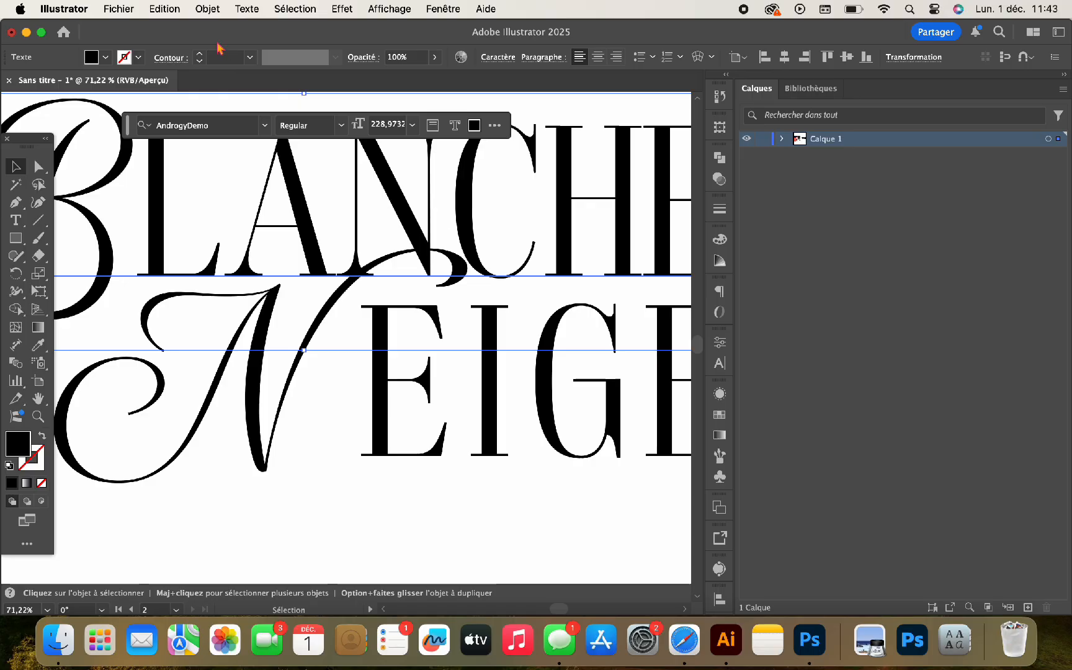
{"action": "left_click", "coordinate": [206, 9]}
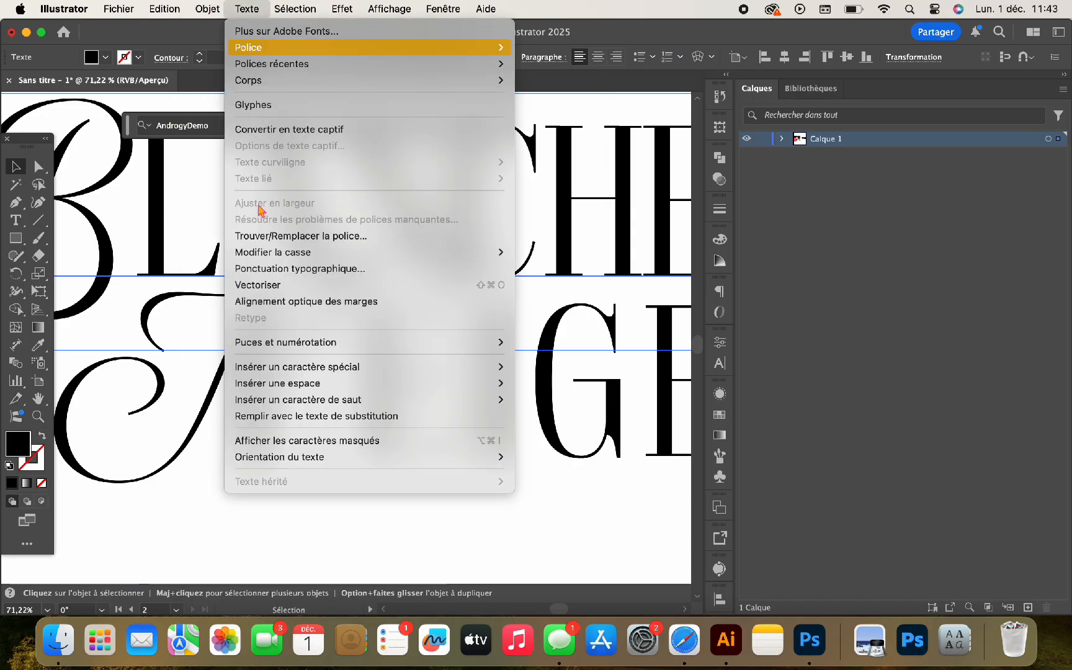
{"action": "left_click", "coordinate": [268, 285]}
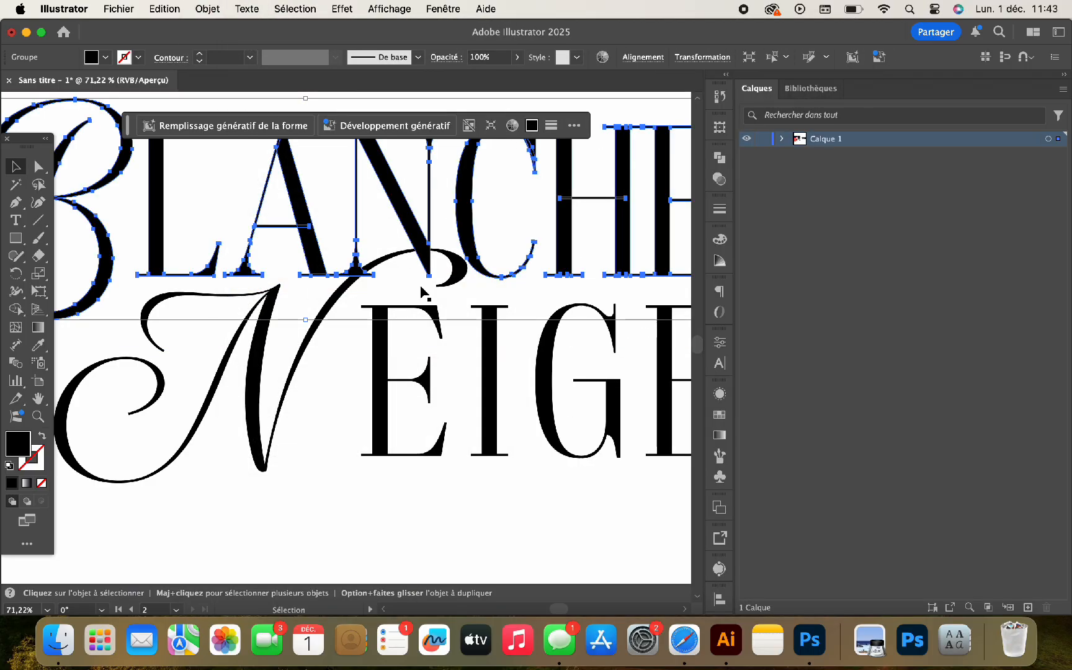
Step: Lock the "Neige" text object inside Calque 1
{"action": "scroll", "coordinate": [422, 290], "scroll_direction": "up", "scroll_amount": 4}
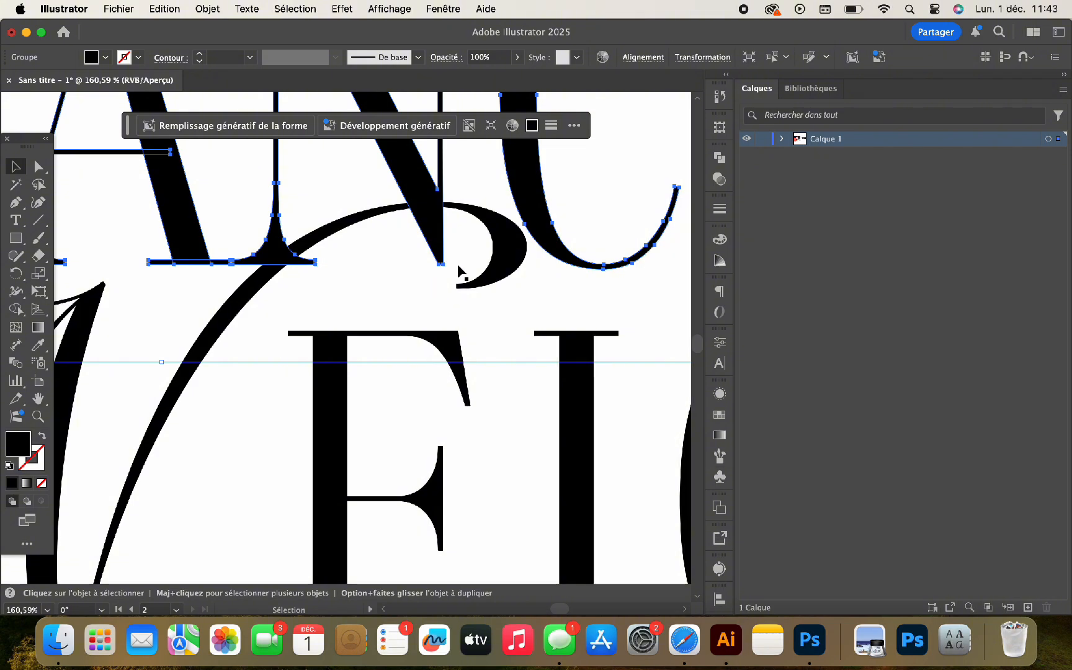
{"action": "left_click", "coordinate": [421, 462]}
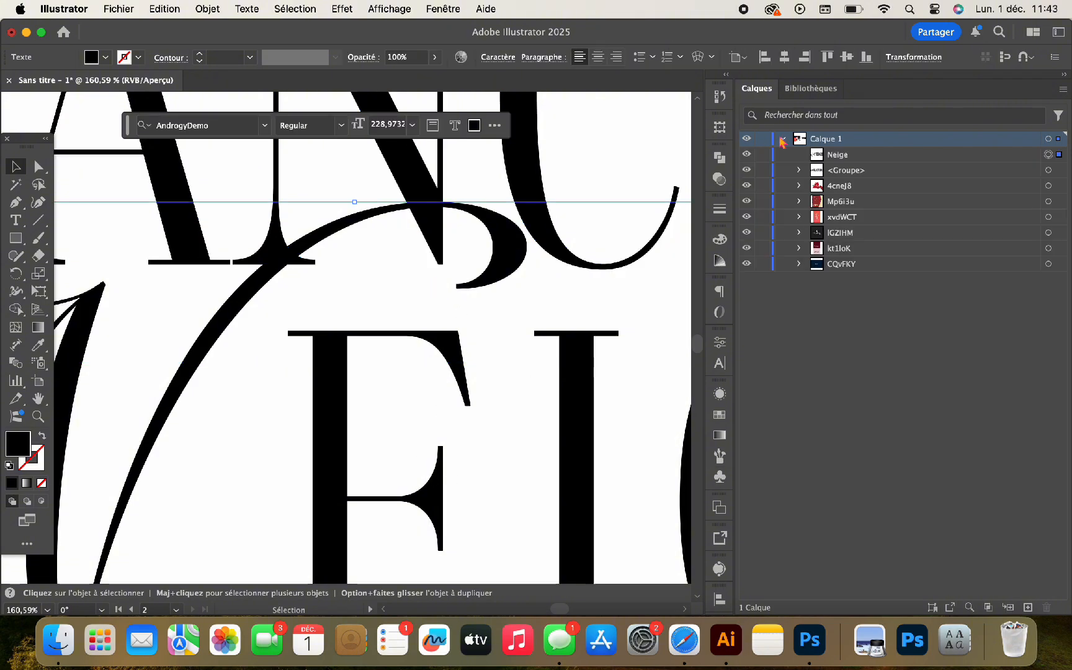
{"action": "left_click", "coordinate": [763, 154]}
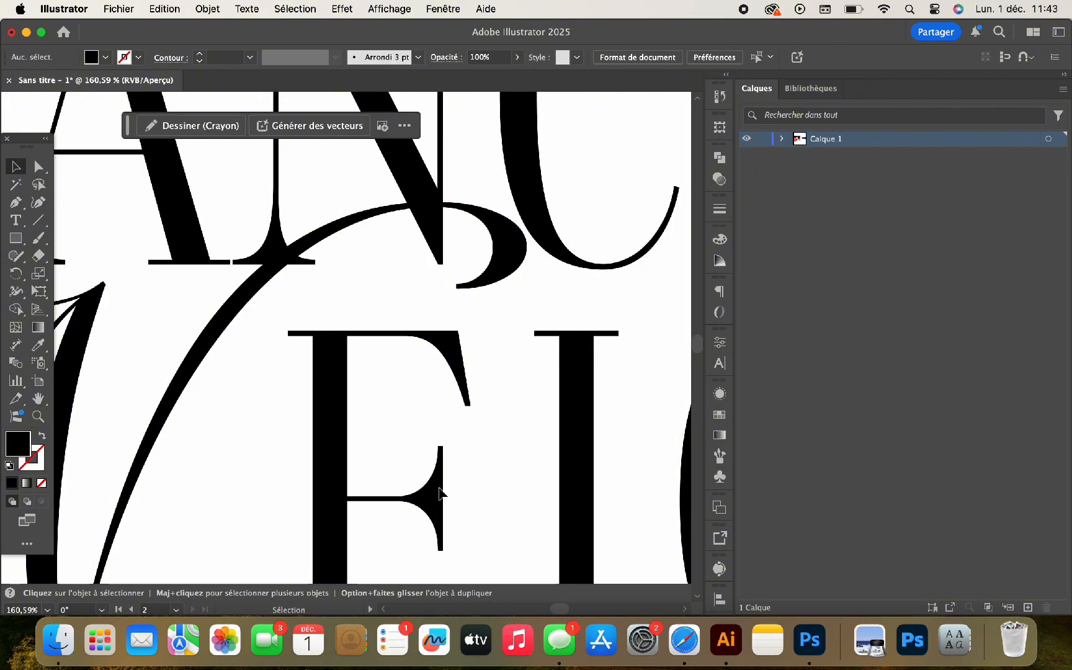
Step: Raise the lower tip of the N in "Blanche" by its anchor points so it ends just above the "Neige" swash
{"action": "scroll", "coordinate": [459, 335], "scroll_direction": "up", "scroll_amount": 2}
{"action": "left_click_drag", "start_coordinate": [351, 210], "coordinate": [359, 211]}
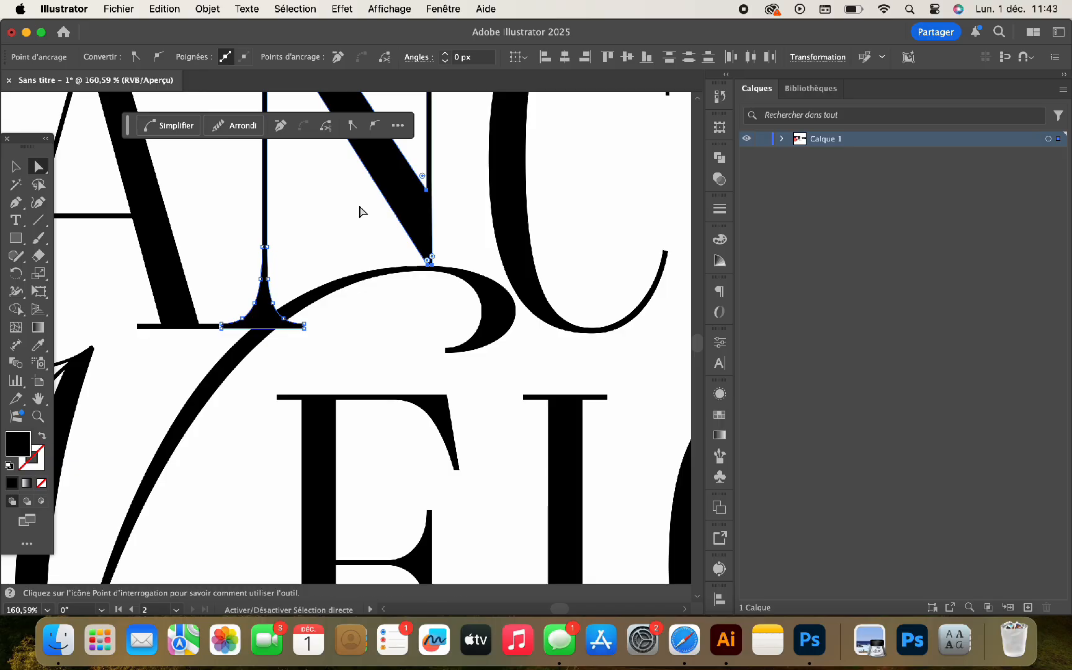
{"action": "scroll", "coordinate": [360, 214], "scroll_direction": "down", "scroll_amount": 2}
{"action": "scroll", "coordinate": [360, 214], "scroll_direction": "up", "scroll_amount": 6}
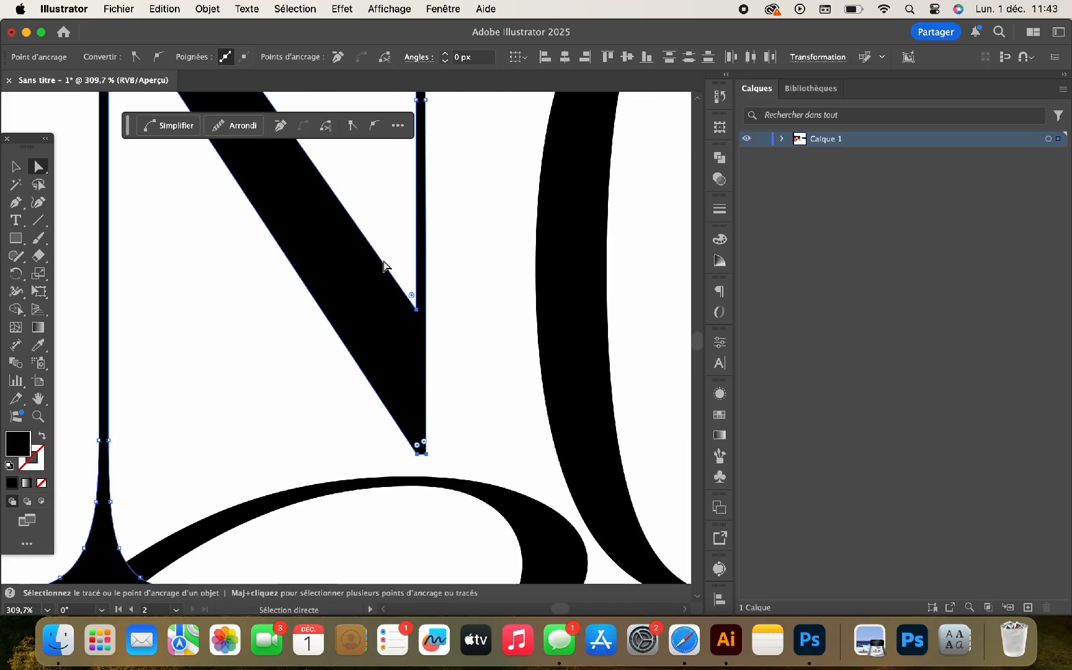
{"action": "left_click", "coordinate": [385, 266]}
{"action": "scroll", "coordinate": [471, 310], "scroll_direction": "down", "scroll_amount": 6}
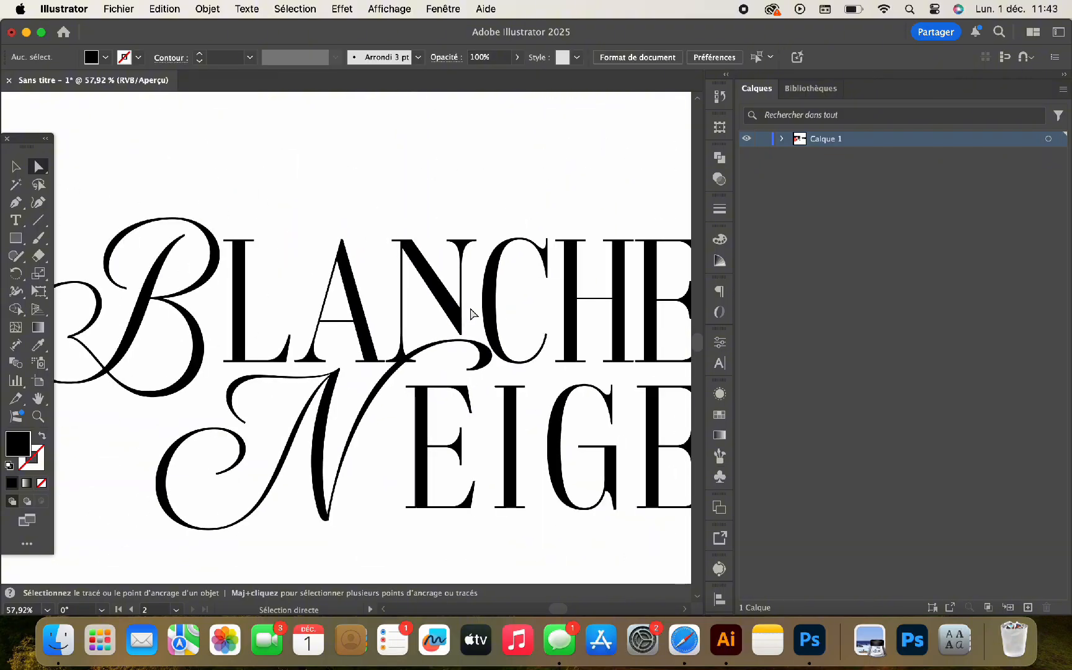
Step: Unlock the "Neige" text and paste a copy of it in place in front of the original
{"action": "scroll", "coordinate": [405, 371], "scroll_direction": "up", "scroll_amount": 6}
{"action": "left_click", "coordinate": [403, 316]}
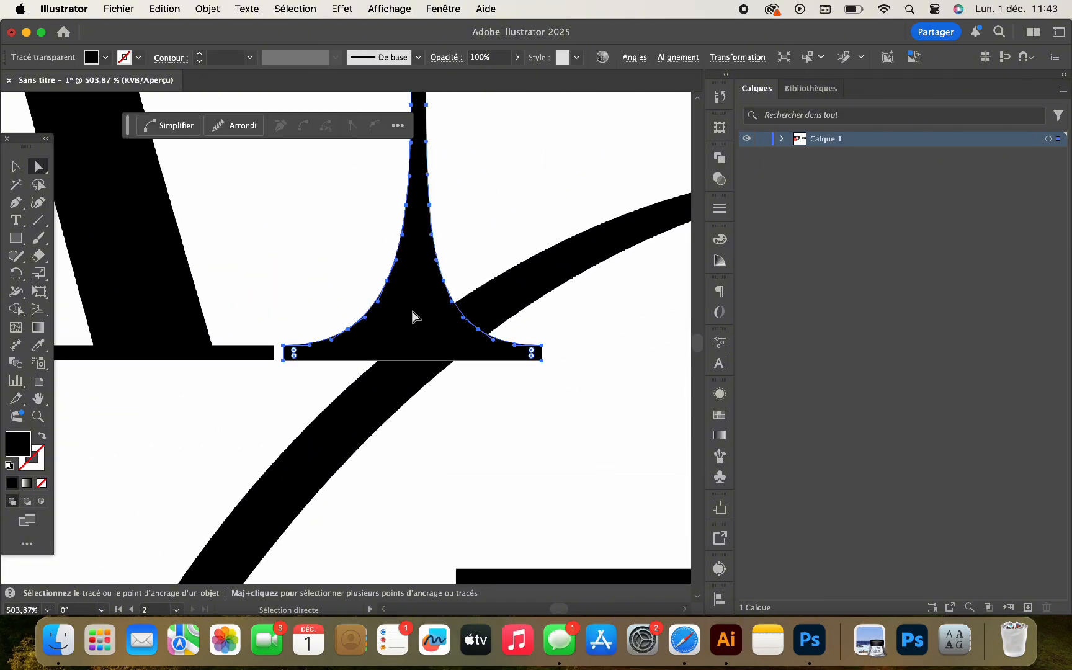
{"action": "left_click", "coordinate": [497, 311]}
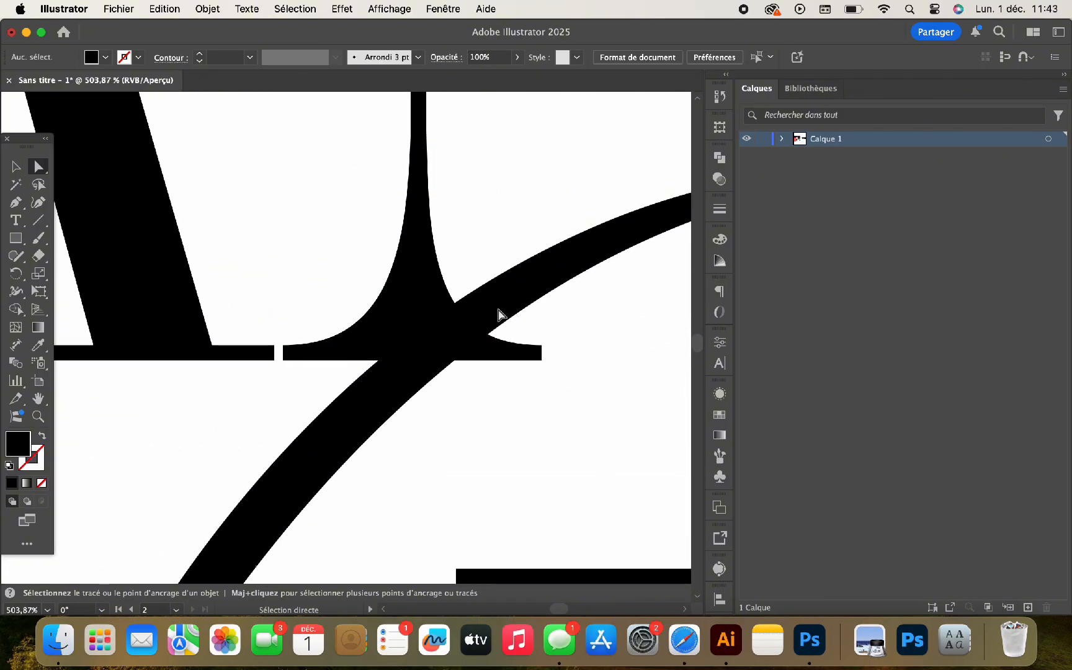
{"action": "left_click", "coordinate": [782, 139]}
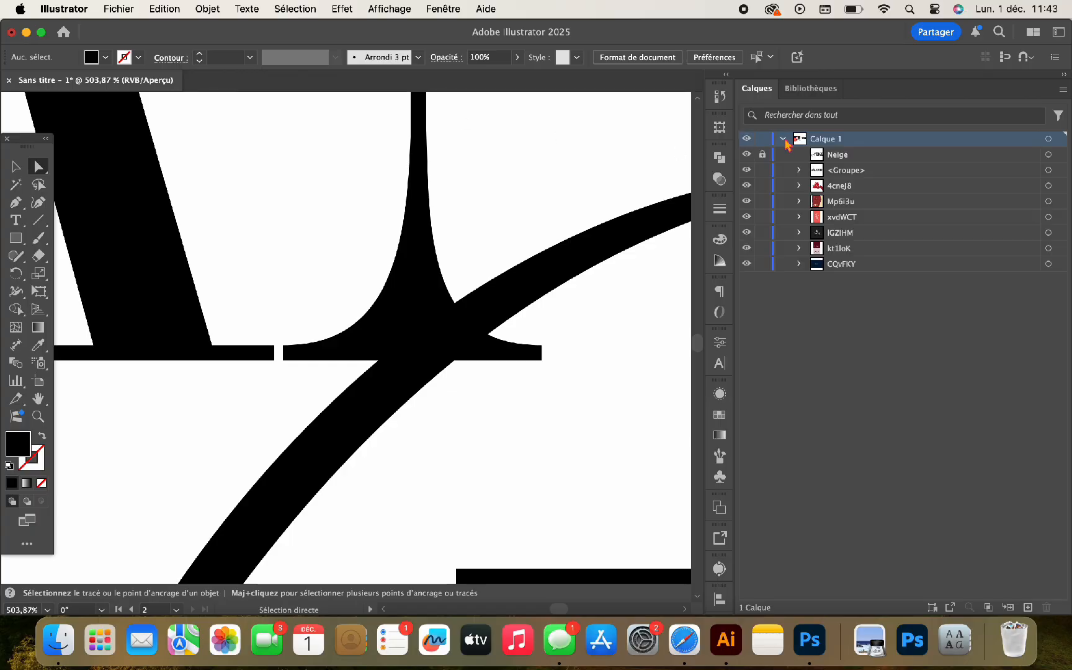
{"action": "left_click", "coordinate": [1049, 155]}
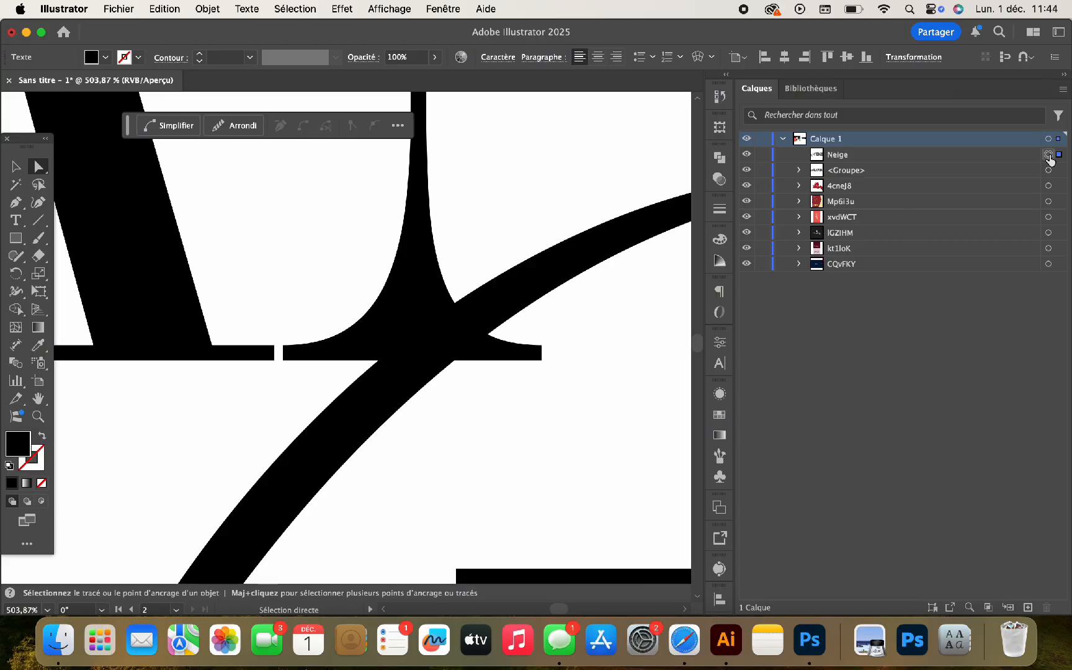
{"action": "key", "text": "super+c"}
{"action": "key", "text": "super+f"}
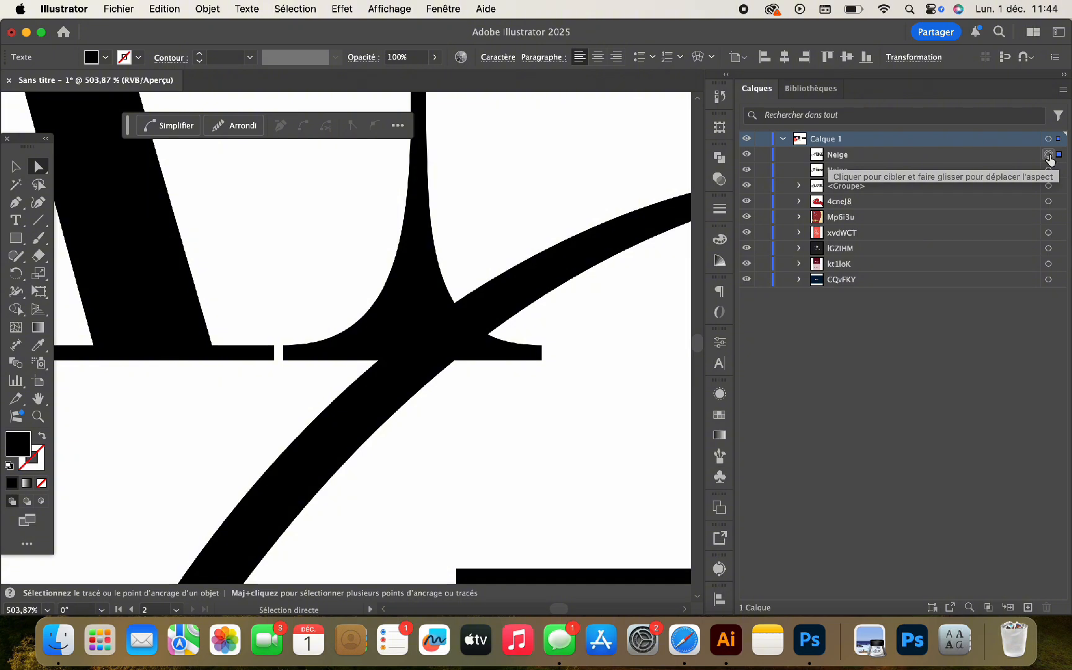
Step: Fill the front "Neige" copy with red ff0000 and offset it slightly up and to the left of the black text
{"action": "double_click", "coordinate": [26, 447]}
{"action": "type", "text": "ff0000"}
{"action": "left_click", "coordinate": [953, 166]}
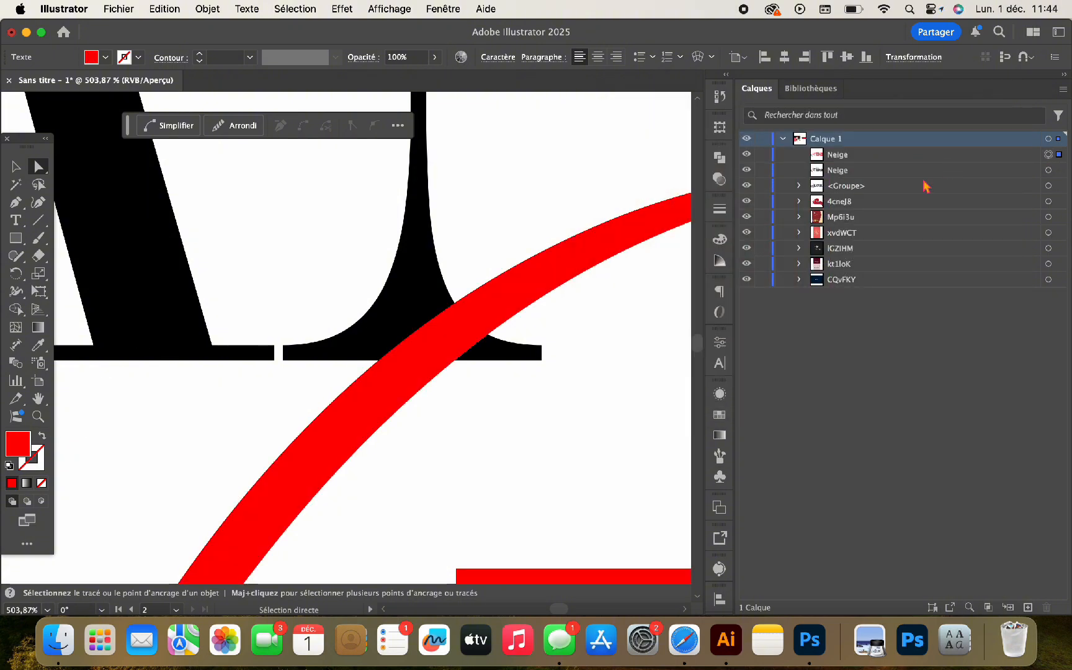
{"action": "left_click_drag", "start_coordinate": [442, 352], "coordinate": [425, 338]}
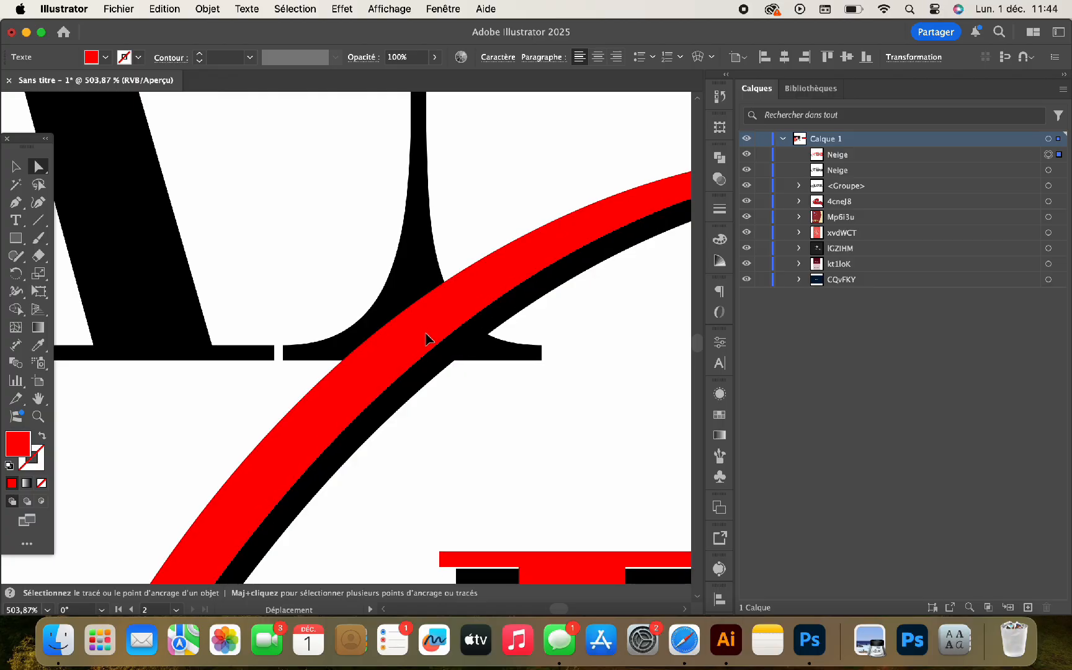
{"action": "left_click", "coordinate": [416, 280]}
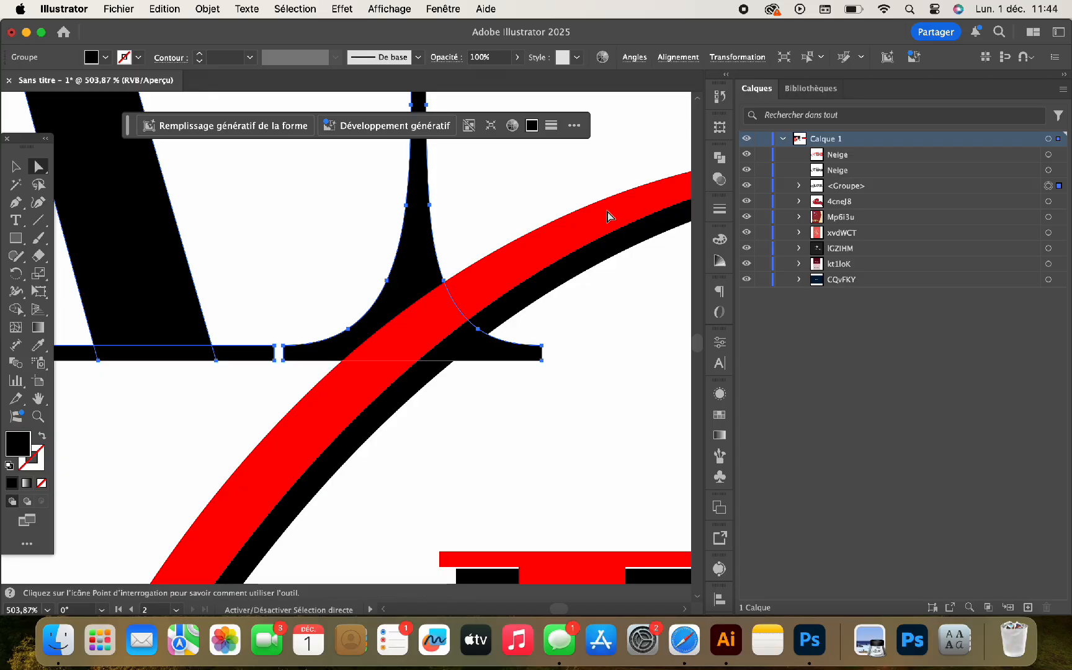
{"action": "left_click", "coordinate": [1049, 155], "text": "shift"}
{"action": "left_click", "coordinate": [721, 159]}
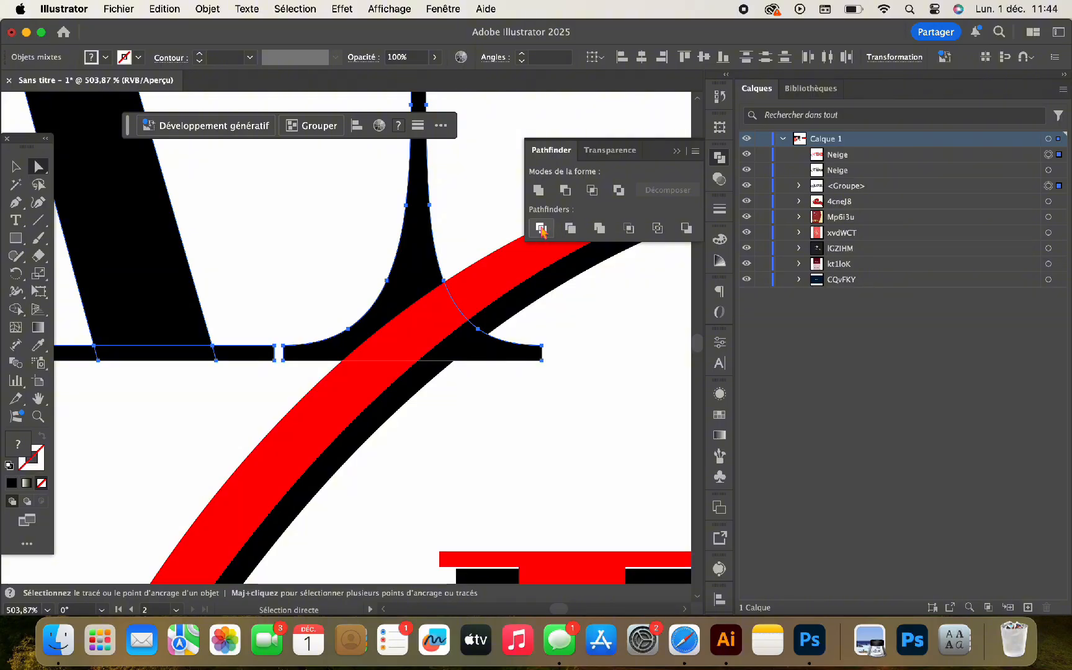
{"action": "left_click", "coordinate": [607, 314]}
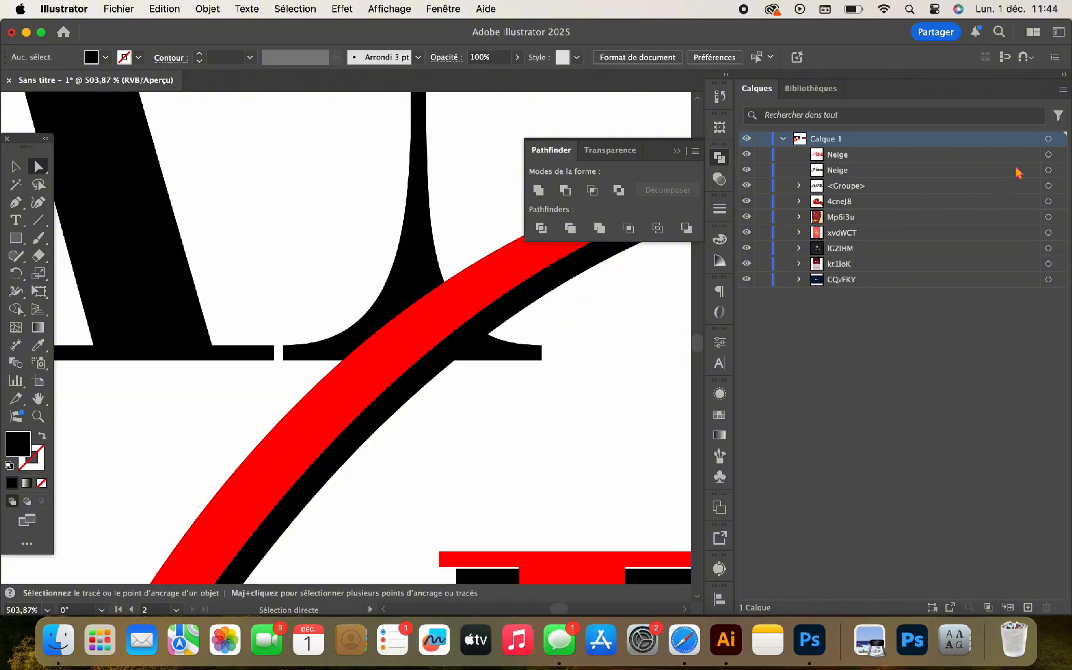
Step: Convert the red "Neige" copy to outlines
{"action": "left_click", "coordinate": [1048, 155]}
{"action": "left_click", "coordinate": [247, 9]}
{"action": "left_click", "coordinate": [248, 288]}
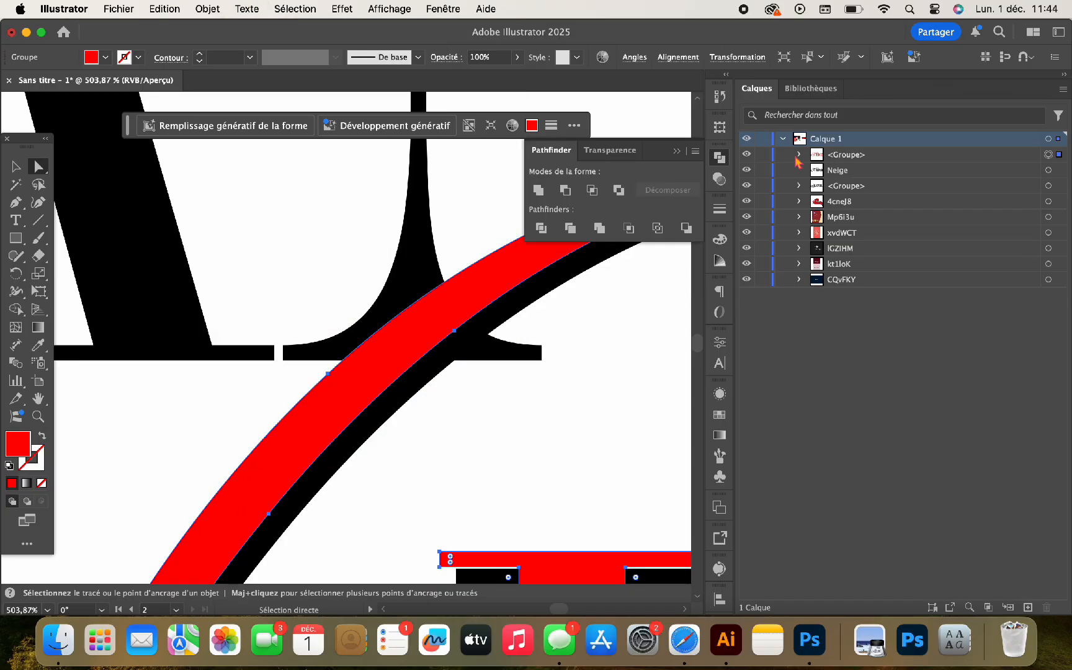
Step: Select the red N path together with the outlined "Blanche" group and divide them with Pathfinder
{"action": "left_click", "coordinate": [799, 155]}
{"action": "scroll", "coordinate": [634, 382], "scroll_direction": "down", "scroll_amount": 5}
{"action": "scroll", "coordinate": [634, 383], "scroll_direction": "up", "scroll_amount": 5}
{"action": "scroll", "coordinate": [689, 367], "scroll_direction": "left", "scroll_amount": 3}
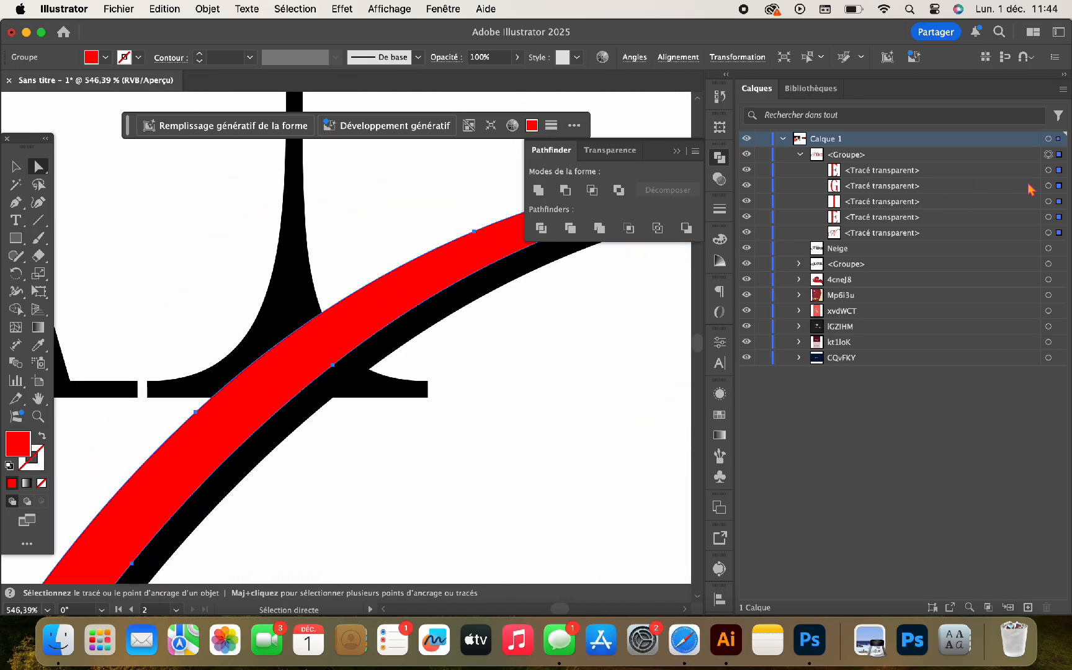
{"action": "left_click", "coordinate": [1049, 233]}
{"action": "left_click", "coordinate": [799, 265]}
{"action": "scroll", "coordinate": [393, 457], "scroll_direction": "down", "scroll_amount": 5}
{"action": "scroll", "coordinate": [964, 429], "scroll_direction": "down", "scroll_amount": 10}
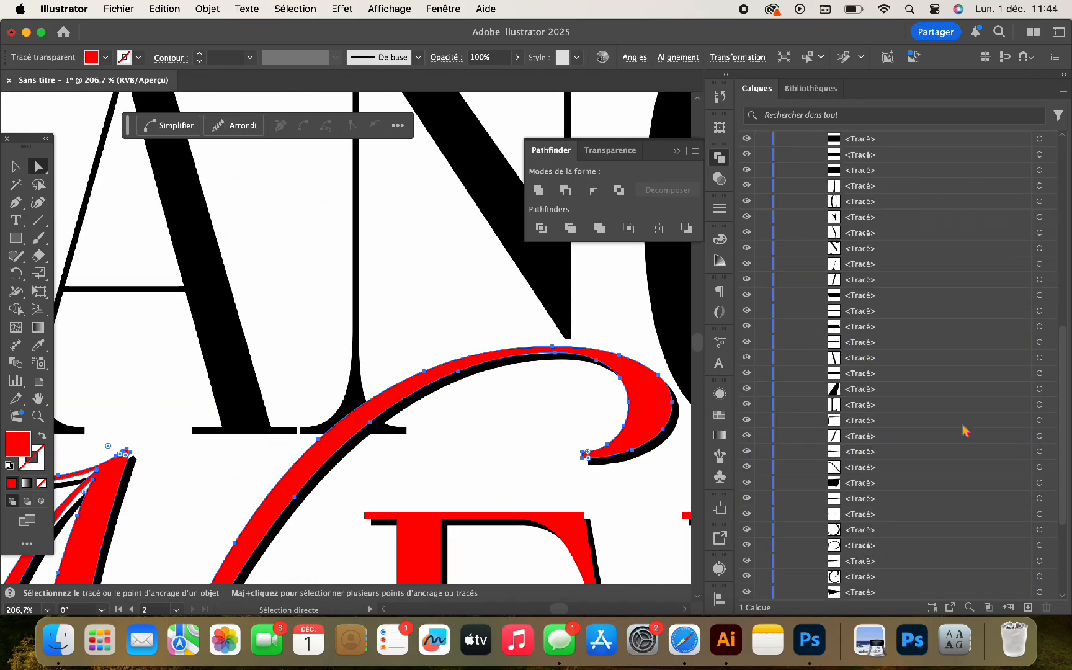
{"action": "scroll", "coordinate": [966, 431], "scroll_direction": "down", "scroll_amount": 5}
{"action": "scroll", "coordinate": [966, 430], "scroll_direction": "up", "scroll_amount": 15}
{"action": "left_click", "coordinate": [357, 335]}
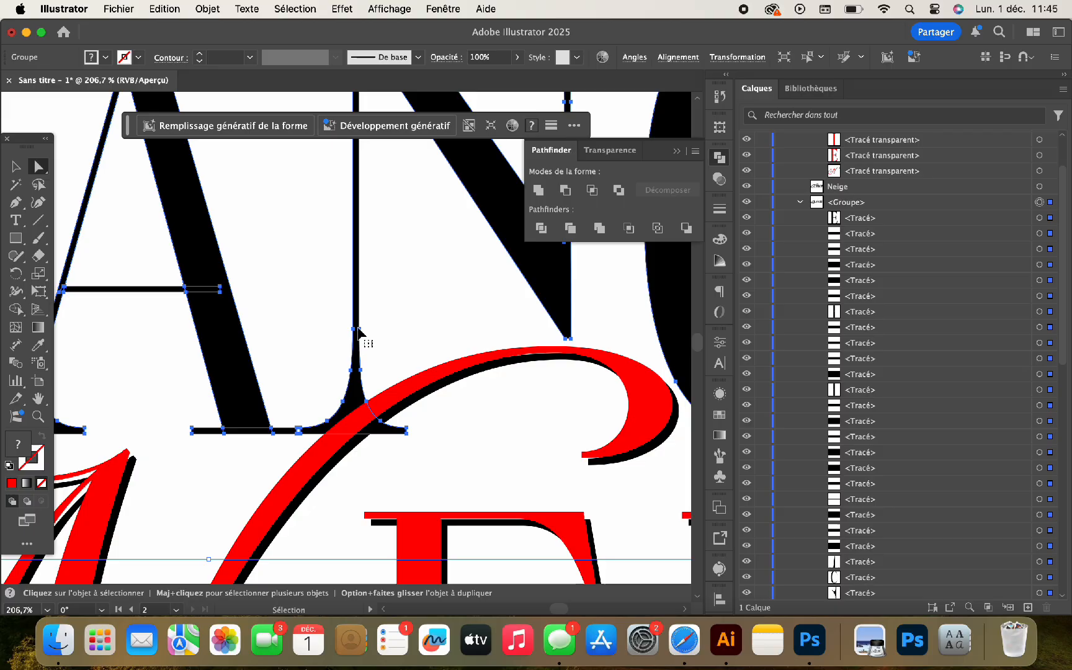
{"action": "left_click", "coordinate": [348, 397]}
Step: Delete the red pieces left from the divided "Neige" copy and select the black "Neige" text
{"action": "scroll", "coordinate": [354, 425], "scroll_direction": "up", "scroll_amount": 5}
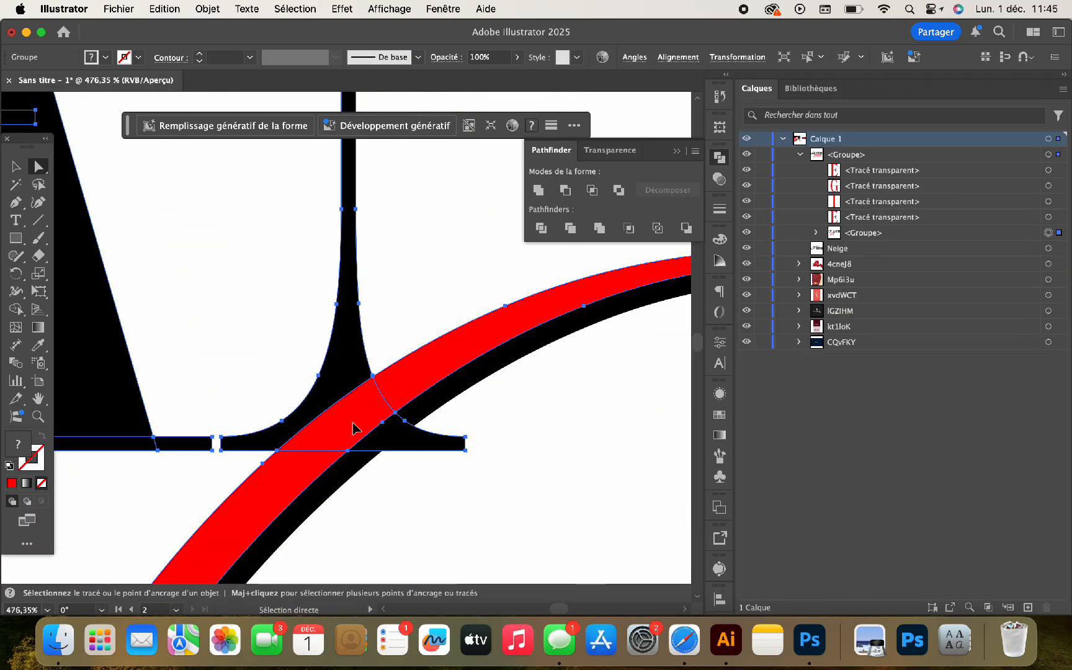
{"action": "left_click", "coordinate": [816, 233]}
{"action": "left_click", "coordinate": [1040, 280]}
{"action": "key", "text": "Delete"}
{"action": "scroll", "coordinate": [396, 430], "scroll_direction": "down", "scroll_amount": 10}
{"action": "left_click", "coordinate": [396, 430]}
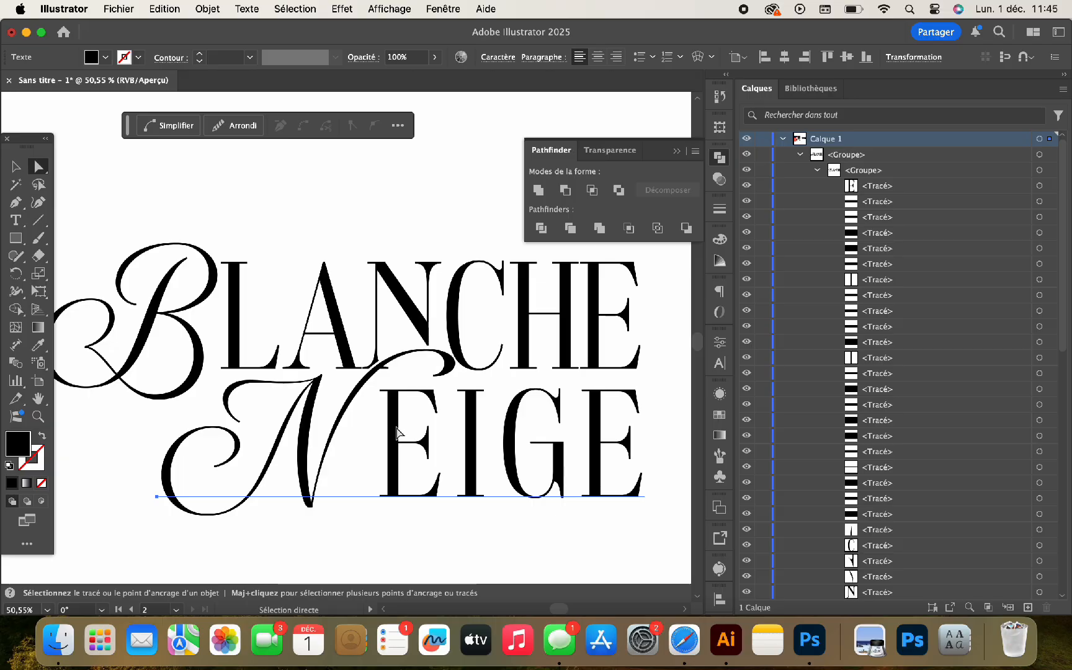
{"action": "key", "text": "t"}
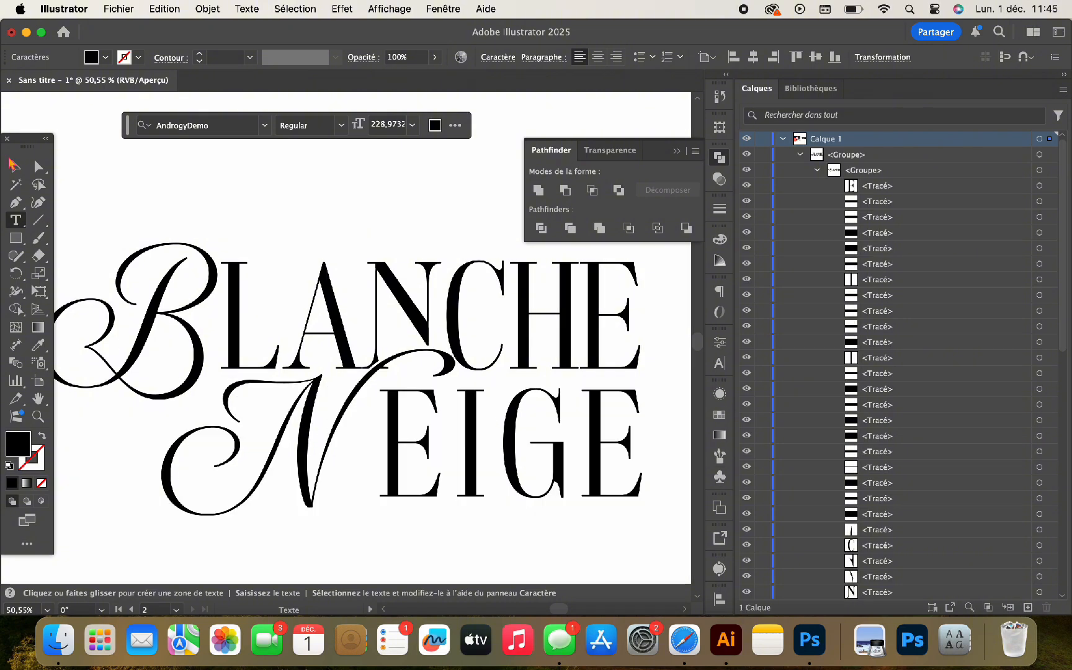
{"action": "left_click", "coordinate": [10, 163]}
{"action": "left_click", "coordinate": [169, 190]}
{"action": "left_click", "coordinate": [314, 464]}
{"action": "left_click", "coordinate": [238, 13]}
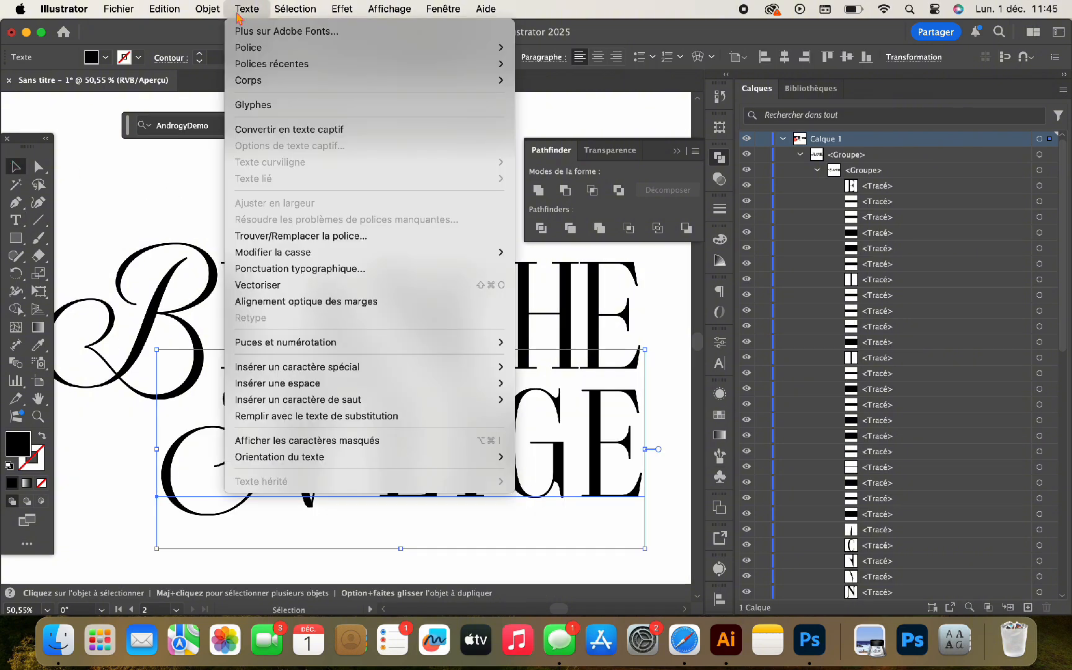
{"action": "left_click", "coordinate": [288, 285]}
{"action": "key", "text": "super+z"}
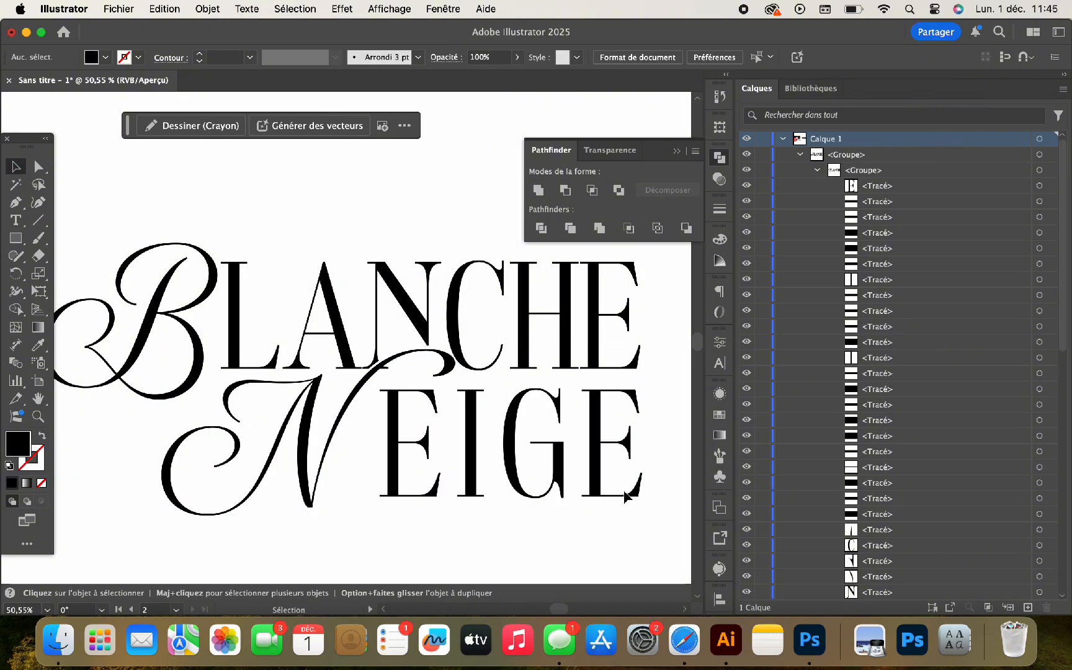
Step: Reduce the tracking of the black "Neige" text to bring its last letter in line with the end of "Blanche"
{"action": "left_click", "coordinate": [720, 365]}
{"action": "left_click", "coordinate": [642, 426]}
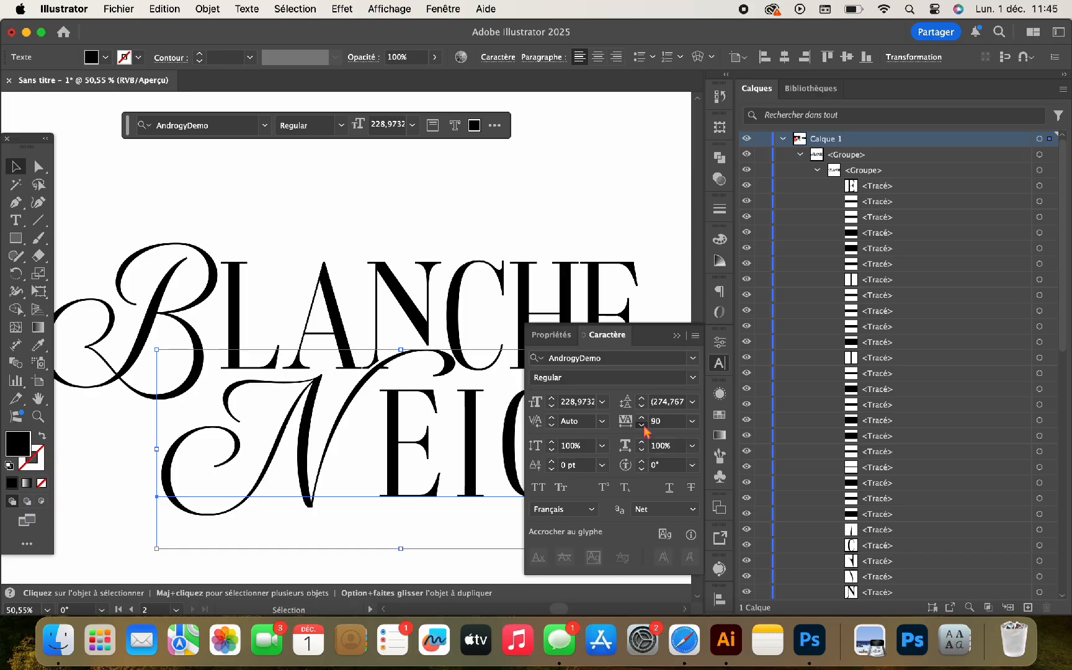
{"action": "left_click", "coordinate": [642, 426]}
{"action": "left_click", "coordinate": [642, 426]}
{"action": "left_click", "coordinate": [641, 426]}
{"action": "left_click", "coordinate": [642, 426]}
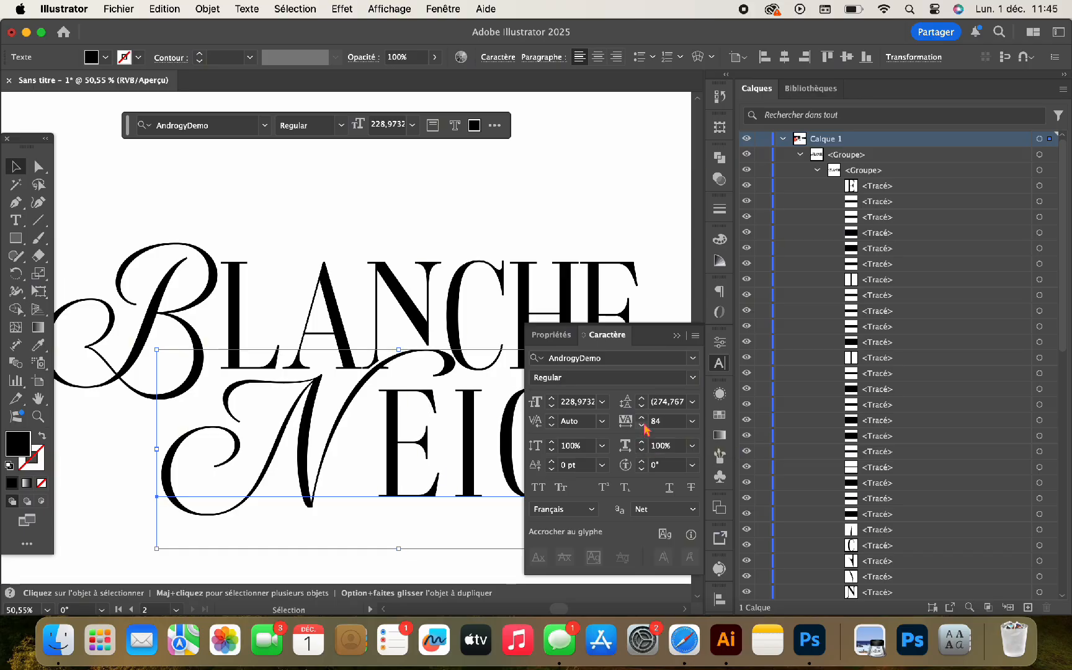
{"action": "left_click", "coordinate": [642, 425]}
{"action": "left_click", "coordinate": [663, 287]}
{"action": "left_click", "coordinate": [675, 336]}
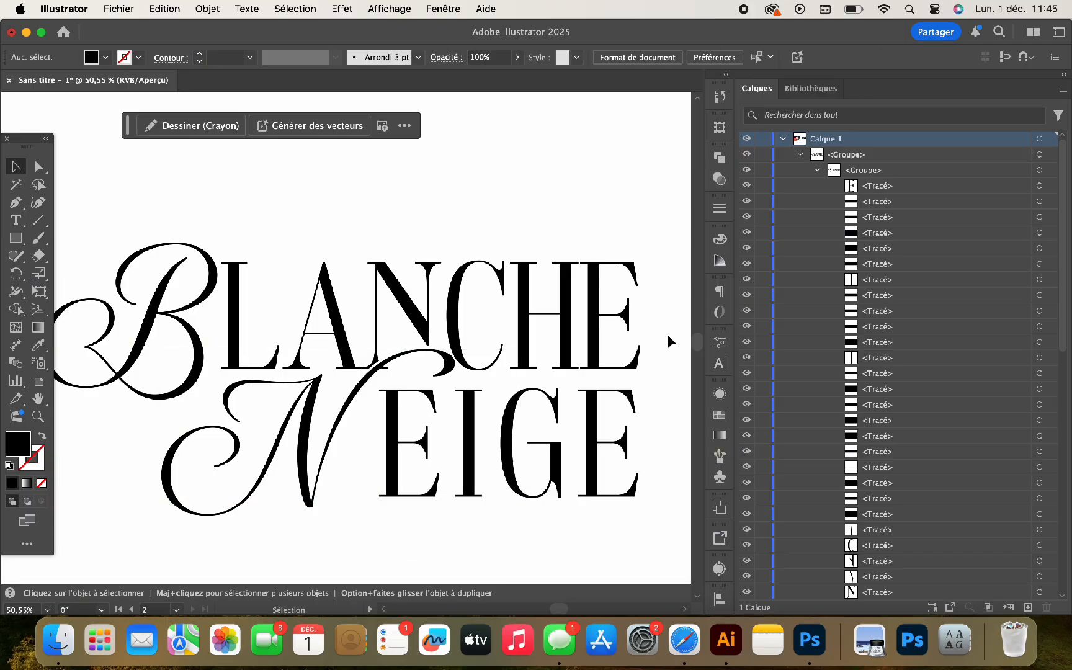
Step: Undo the last tracking reductions on the "Neige" text
{"action": "key", "text": "super+z"}
{"action": "key", "text": "super+z"}
{"action": "key", "text": "super+z"}
{"action": "key", "text": "super+z"}
{"action": "key", "text": "super+z"}
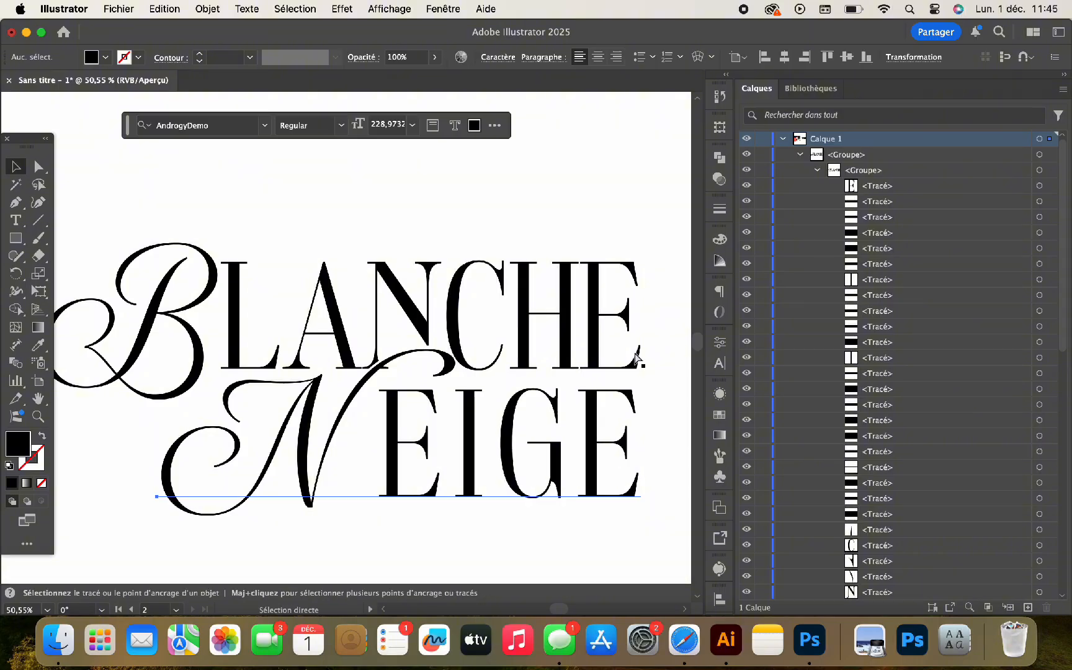
Step: Convert the black "Neige" text to outlines
{"action": "left_click", "coordinate": [684, 419]}
{"action": "scroll", "coordinate": [612, 415], "scroll_direction": "down", "scroll_amount": 5}
{"action": "left_click", "coordinate": [586, 461]}
{"action": "left_click", "coordinate": [249, 10]}
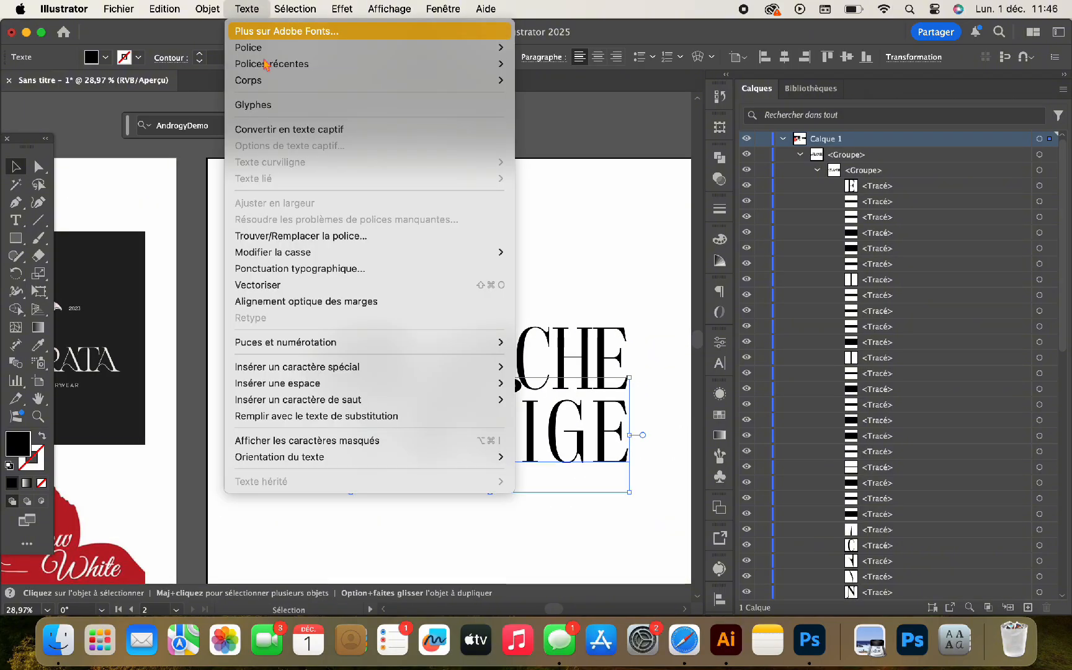
{"action": "left_click", "coordinate": [300, 286]}
{"action": "left_click", "coordinate": [309, 285]}
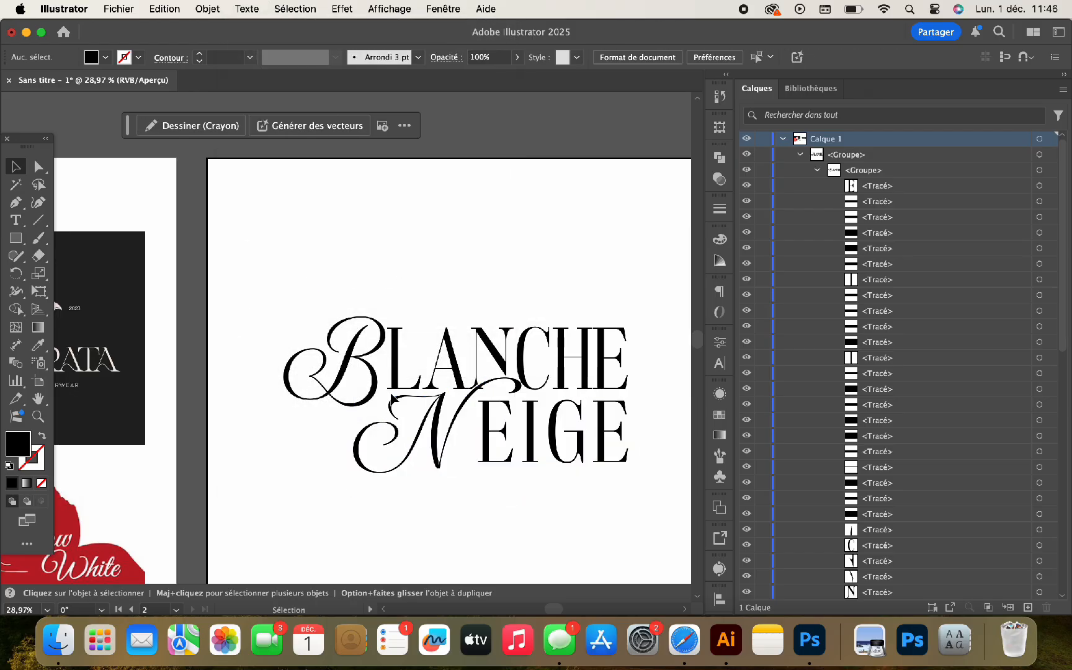
Step: Add a new text line reading "Blanchisserie" above the "Blanche Neige" lettering
{"action": "scroll", "coordinate": [392, 399], "scroll_direction": "up", "scroll_amount": 3}
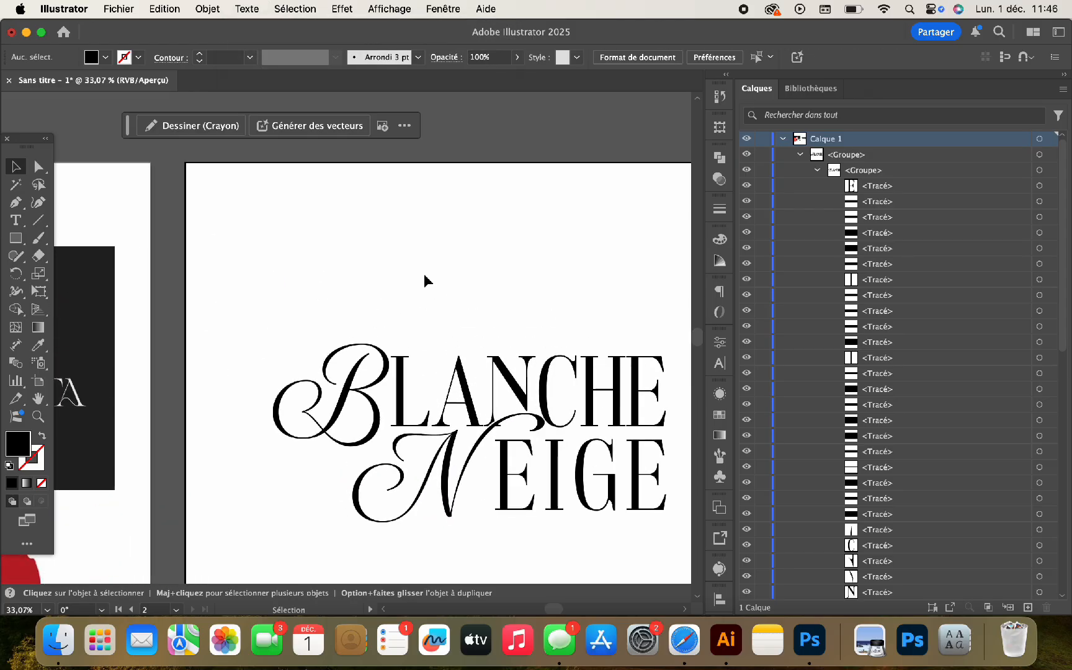
{"action": "left_click", "coordinate": [58, 640]}
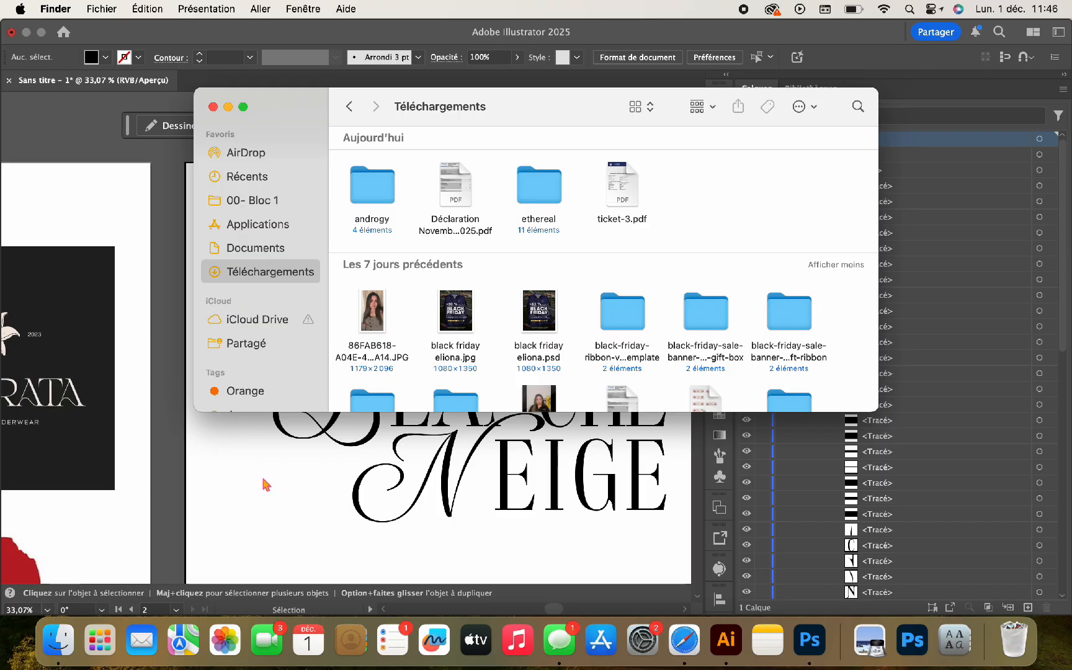
{"action": "left_click", "coordinate": [267, 484]}
{"action": "key", "text": "t"}
{"action": "left_click", "coordinate": [416, 277]}
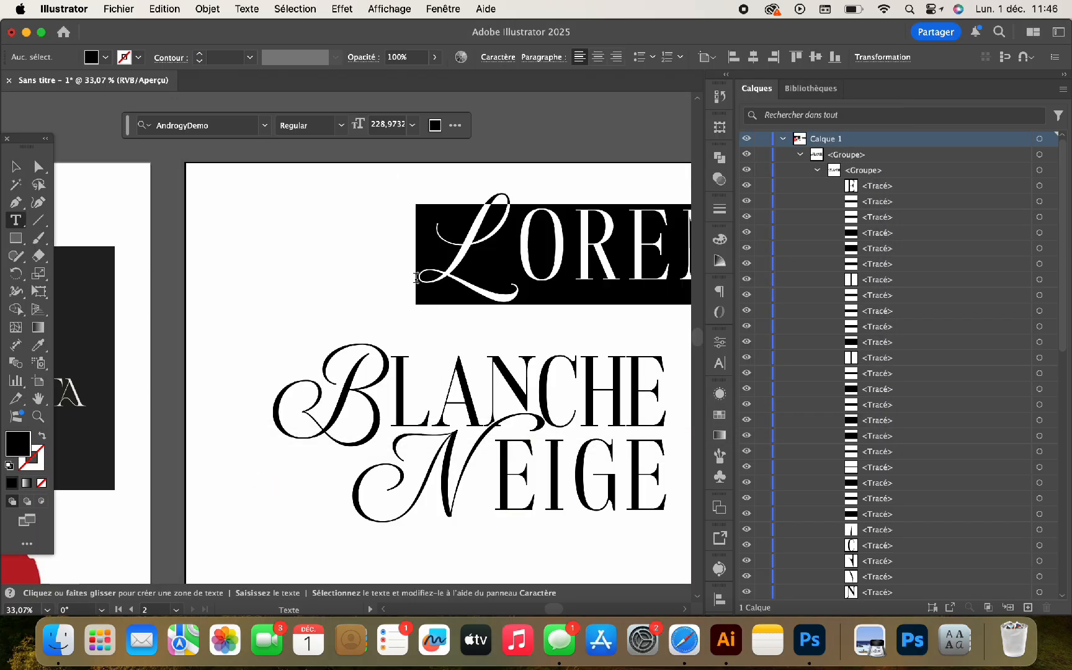
{"action": "type", "text": "BLAN"}
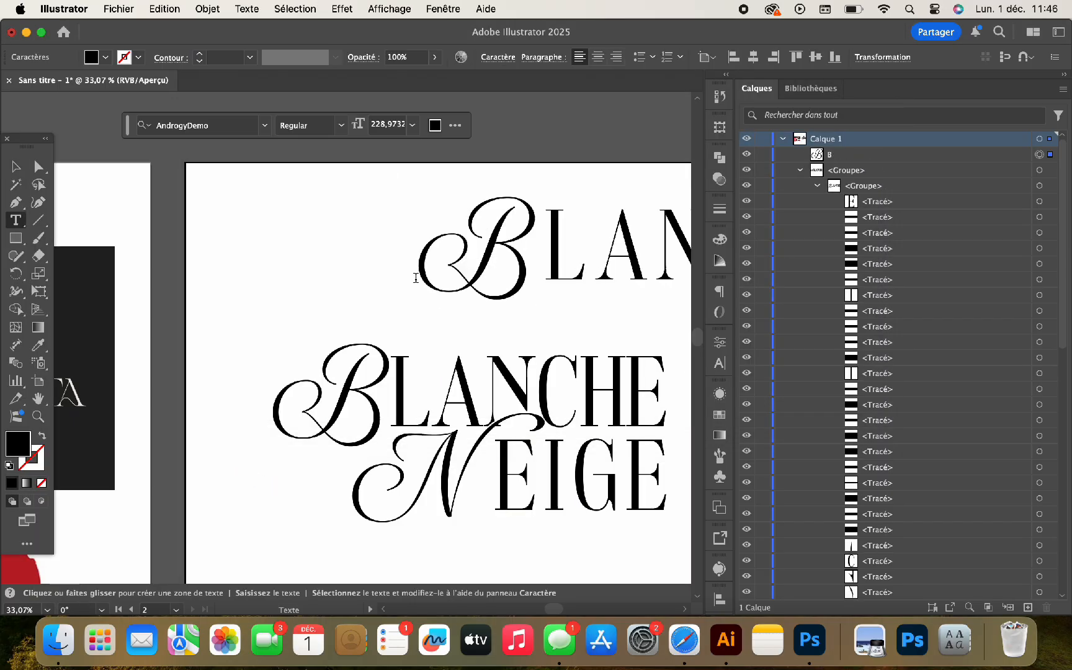
{"action": "type", "text": "CHIS"}
{"action": "scroll", "coordinate": [424, 290], "scroll_direction": "down", "scroll_amount": 3}
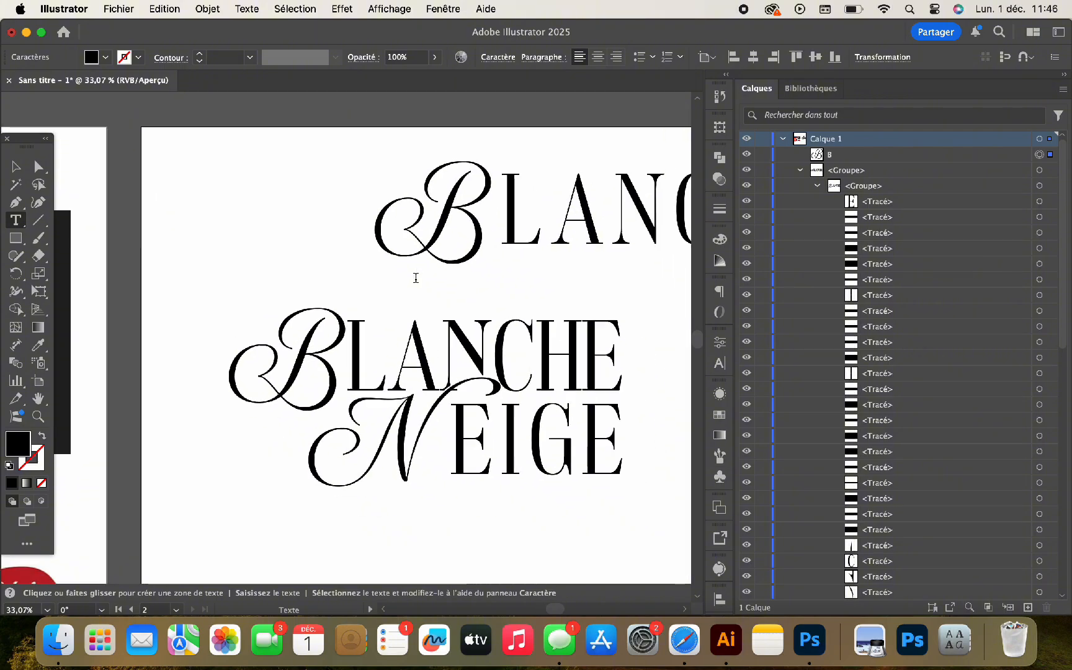
{"action": "type", "text": "SSE"}
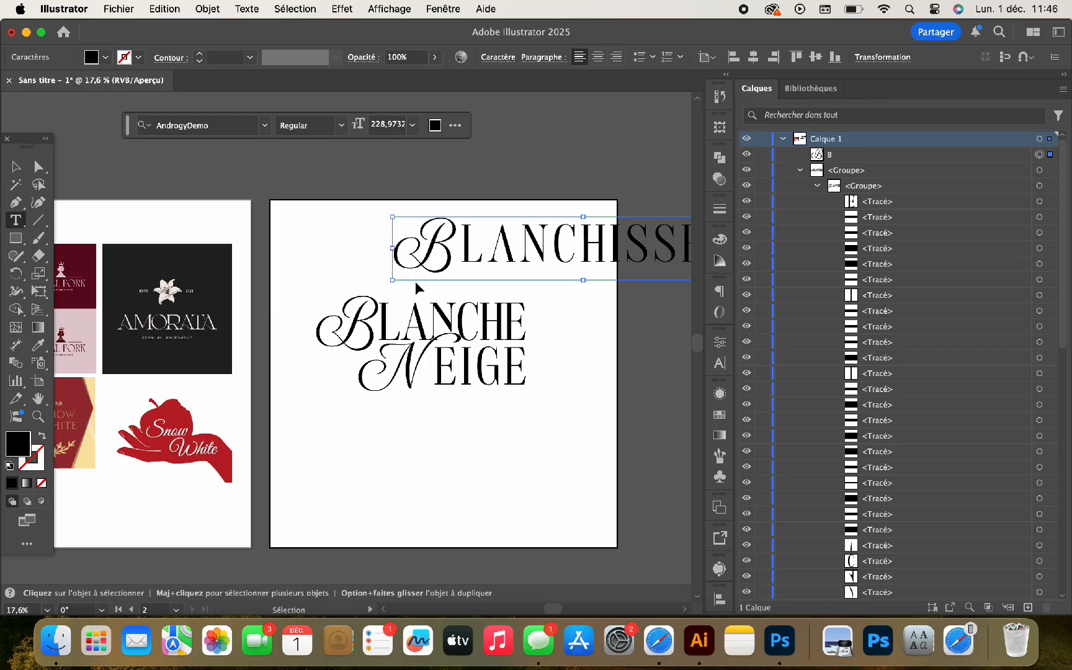
Step: Set the size of the whole "Blanchisserie" text to 72 pt
{"action": "key", "text": "super+a"}
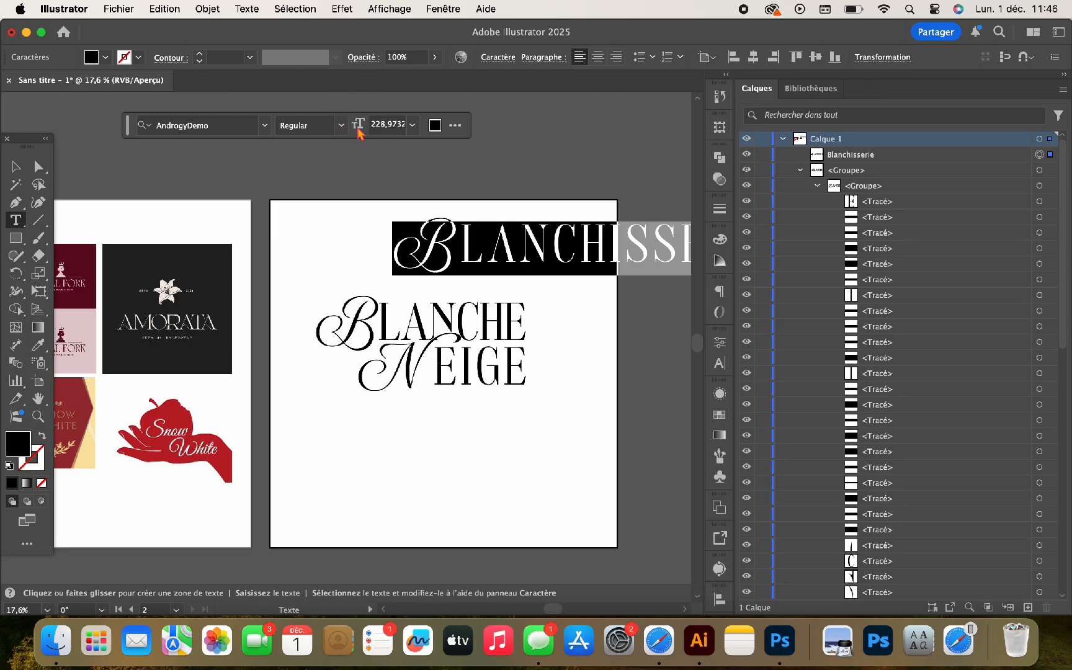
{"action": "left_click", "coordinate": [412, 124]}
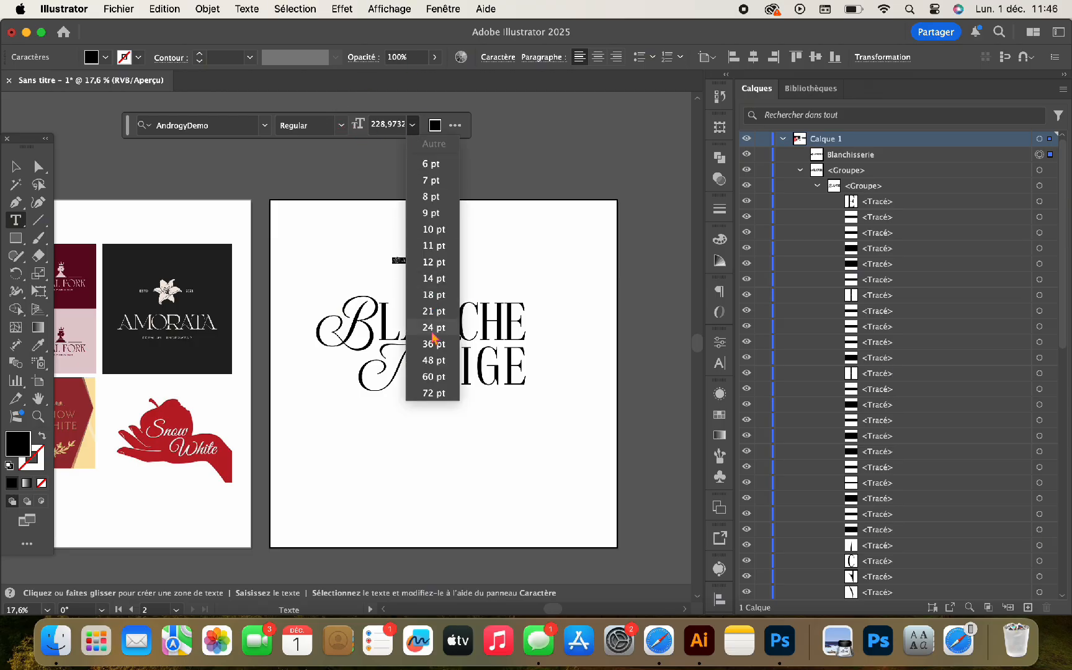
{"action": "left_click", "coordinate": [433, 393]}
Step: Try the Ethereal Demo Bold font on the "Blanchisserie" text
{"action": "left_click", "coordinate": [211, 125]}
{"action": "type", "text": "e"}
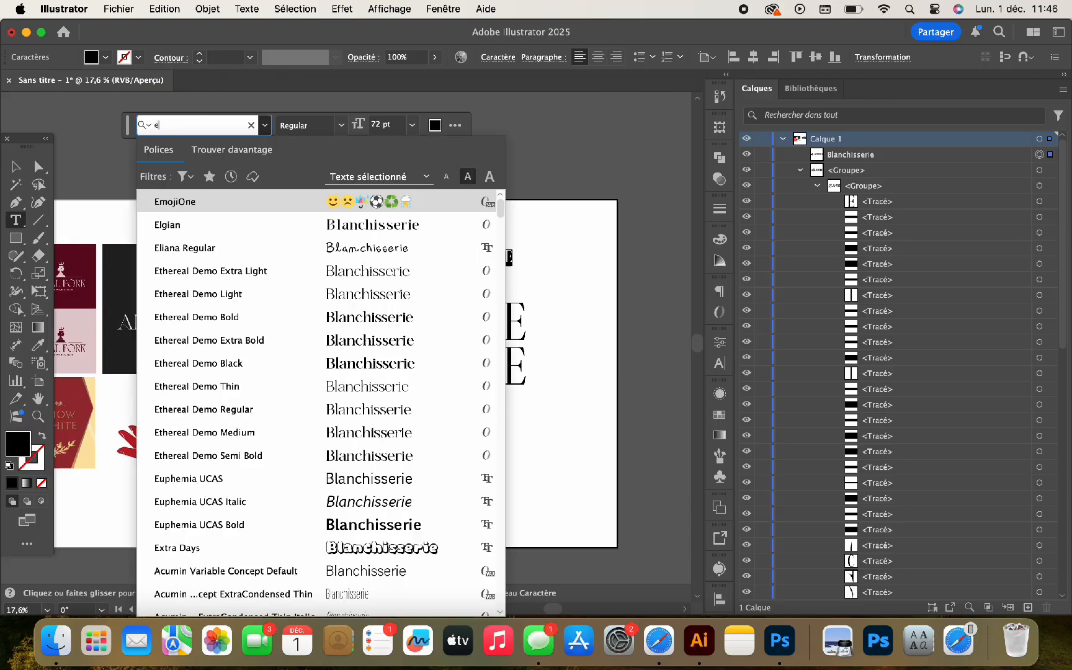
{"action": "type", "text": "th"}
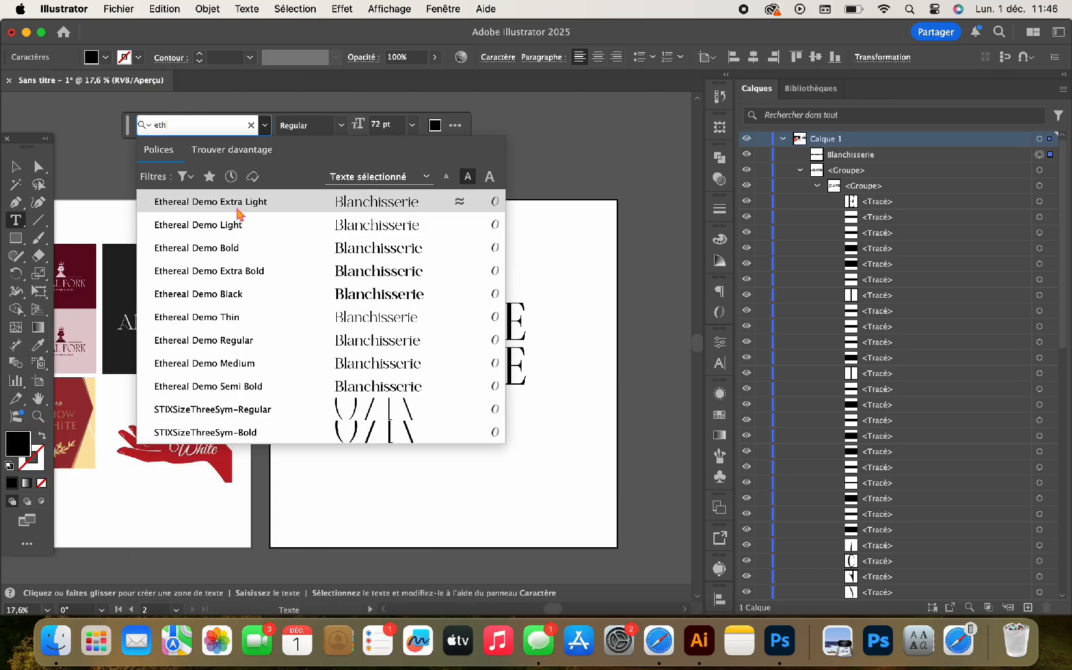
{"action": "left_click", "coordinate": [241, 249]}
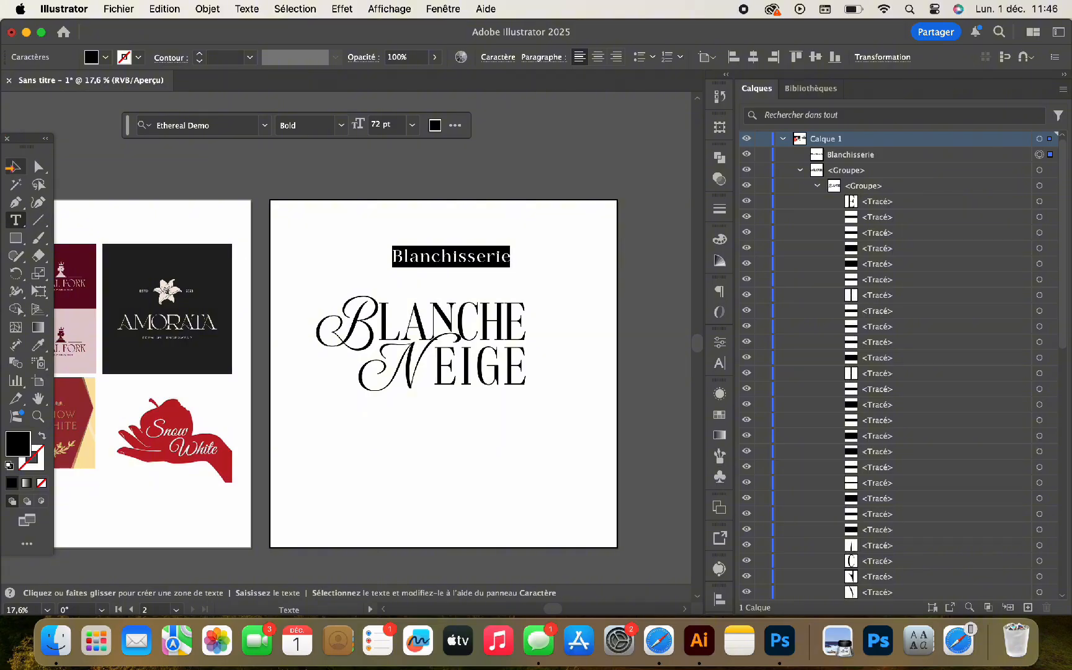
Step: Set the "Blanchisserie" text in the Nunito Light font
{"action": "left_click", "coordinate": [172, 122]}
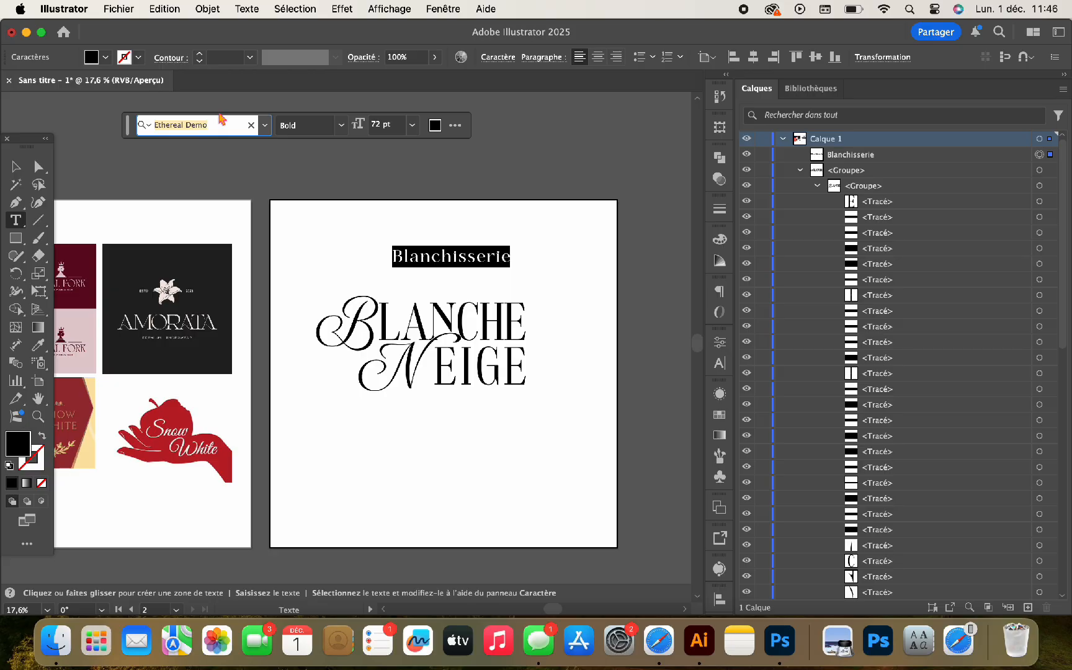
{"action": "type", "text": "nuni"}
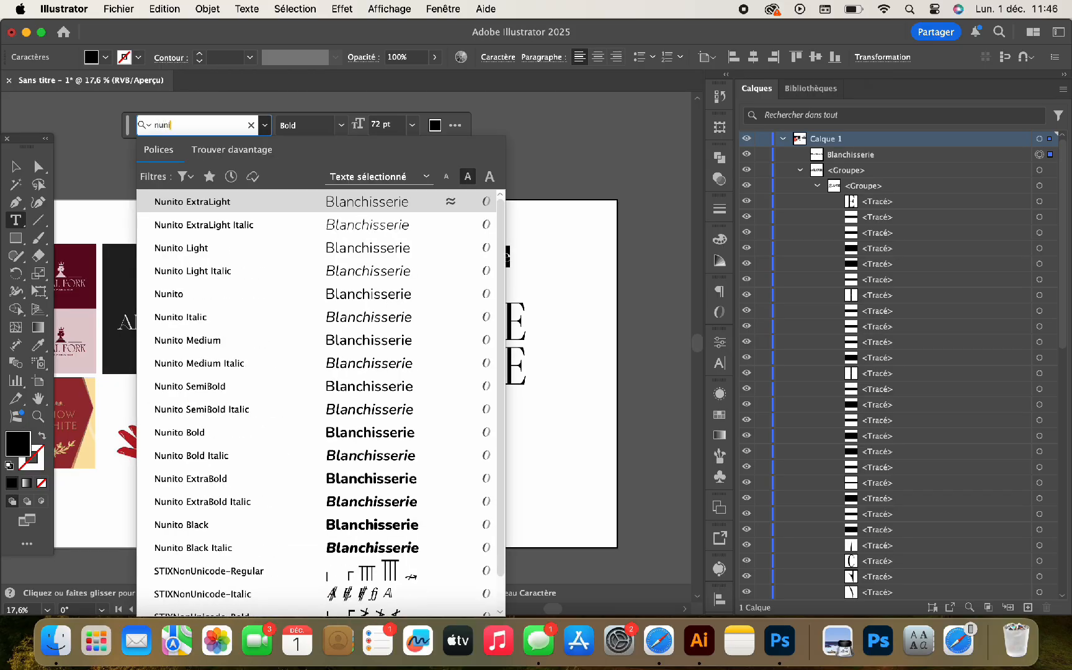
{"action": "left_click", "coordinate": [276, 249]}
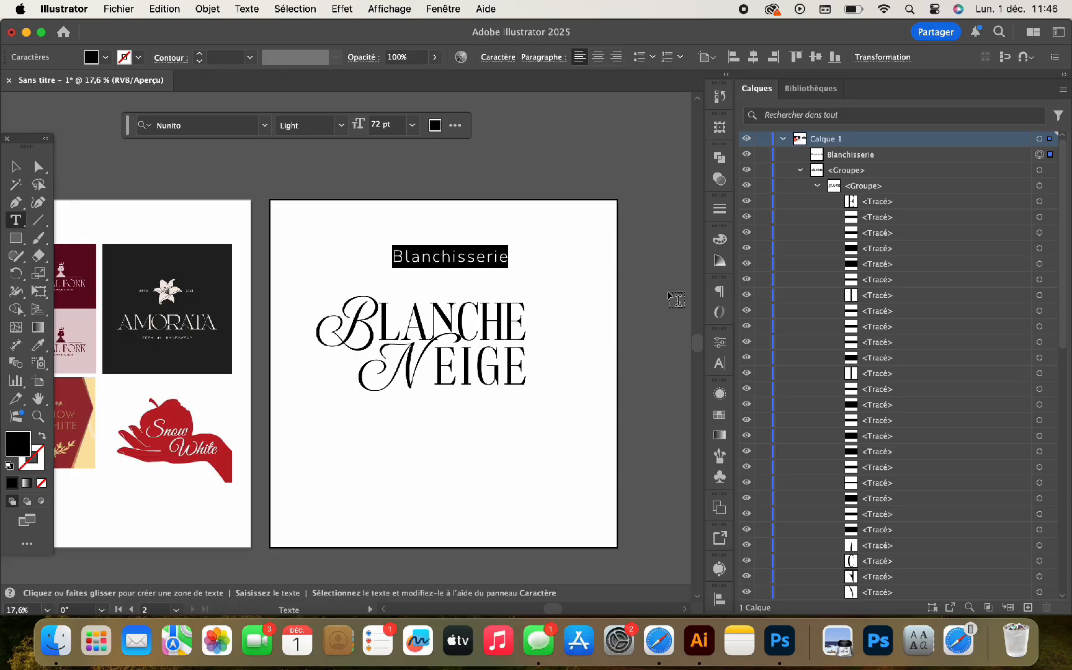
{"action": "left_click", "coordinate": [721, 365]}
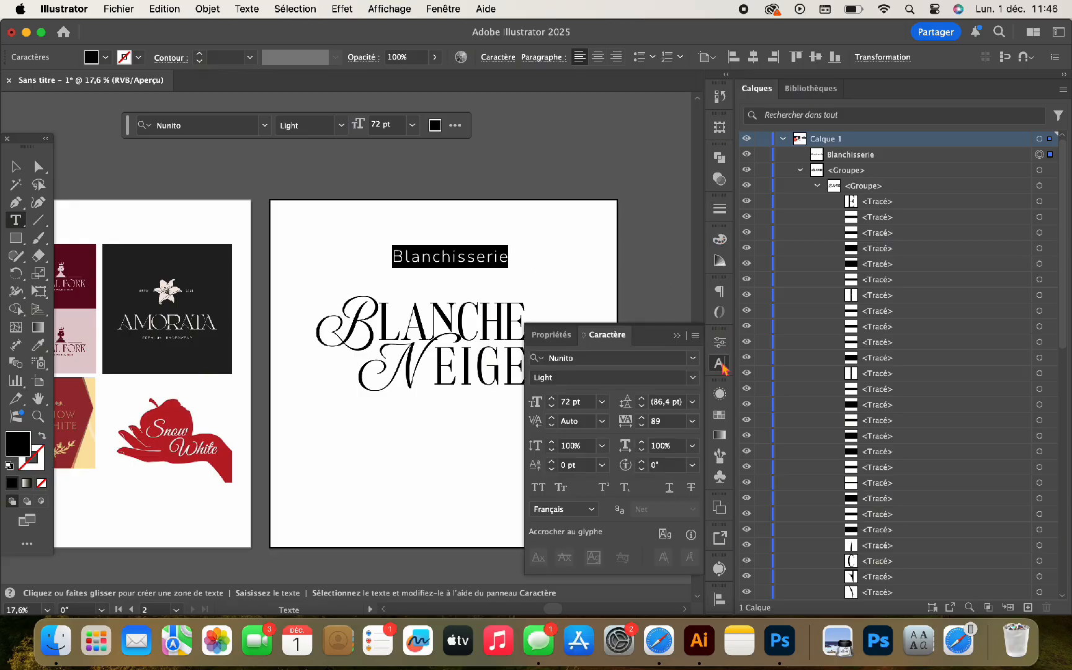
{"action": "left_click", "coordinate": [546, 336]}
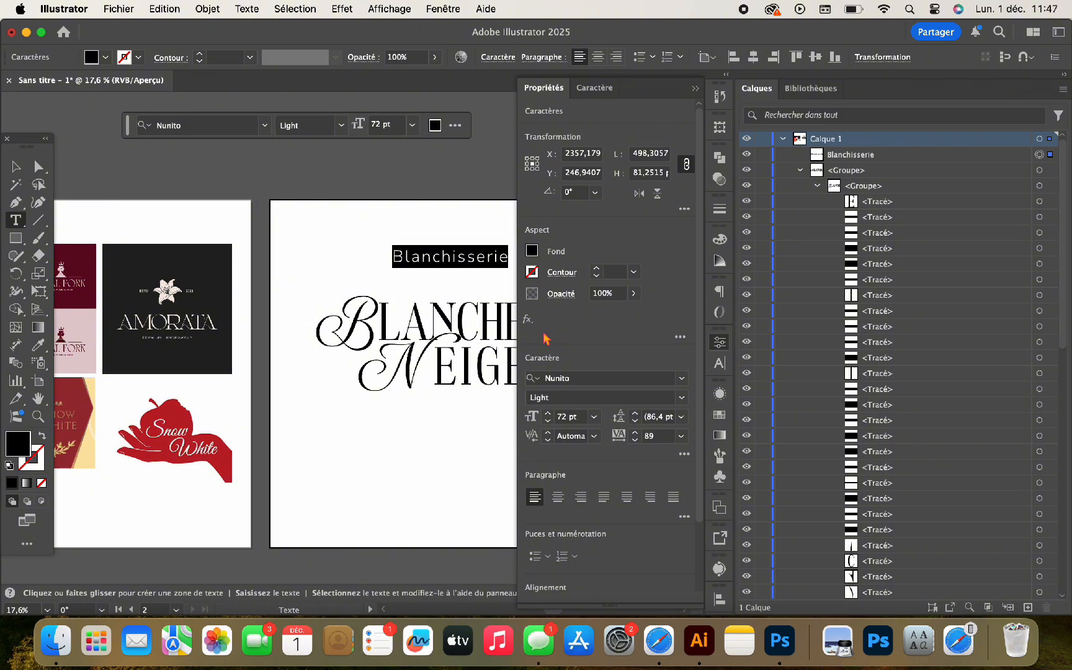
{"action": "scroll", "coordinate": [569, 455], "scroll_direction": "down", "scroll_amount": 3}
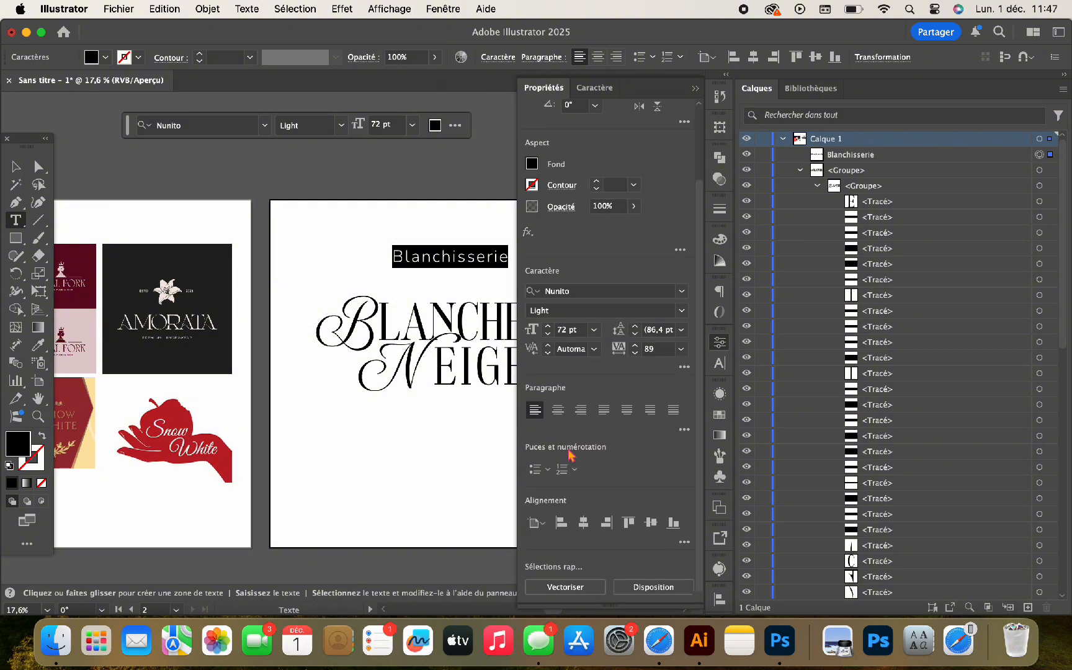
{"action": "scroll", "coordinate": [569, 454], "scroll_direction": "up", "scroll_amount": 3}
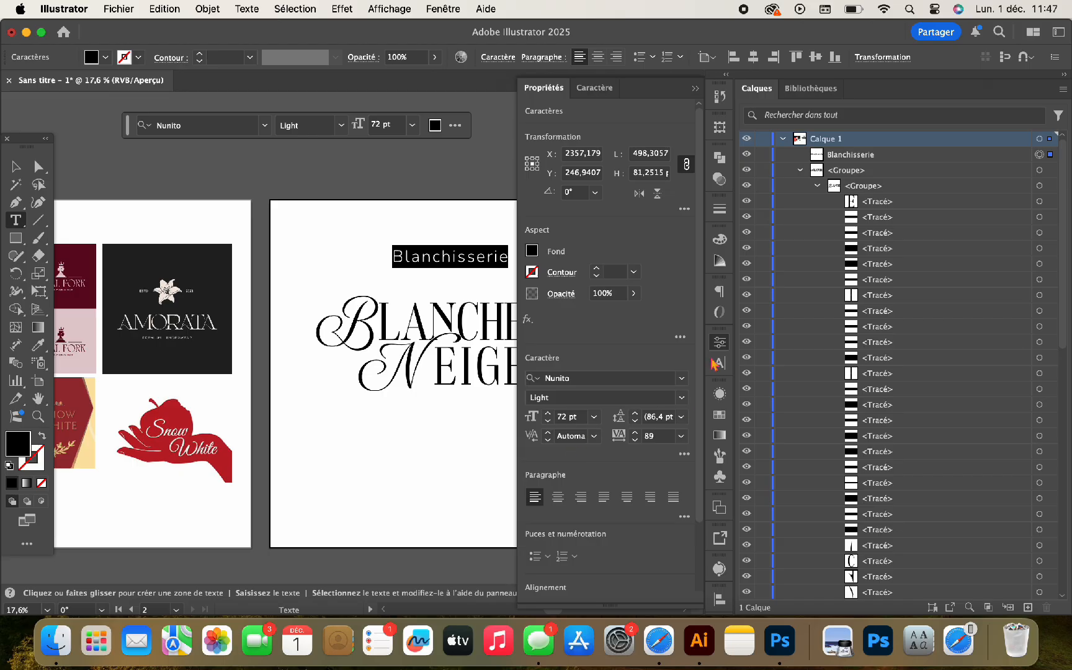
{"action": "left_click", "coordinate": [723, 296]}
{"action": "left_click", "coordinate": [611, 283]}
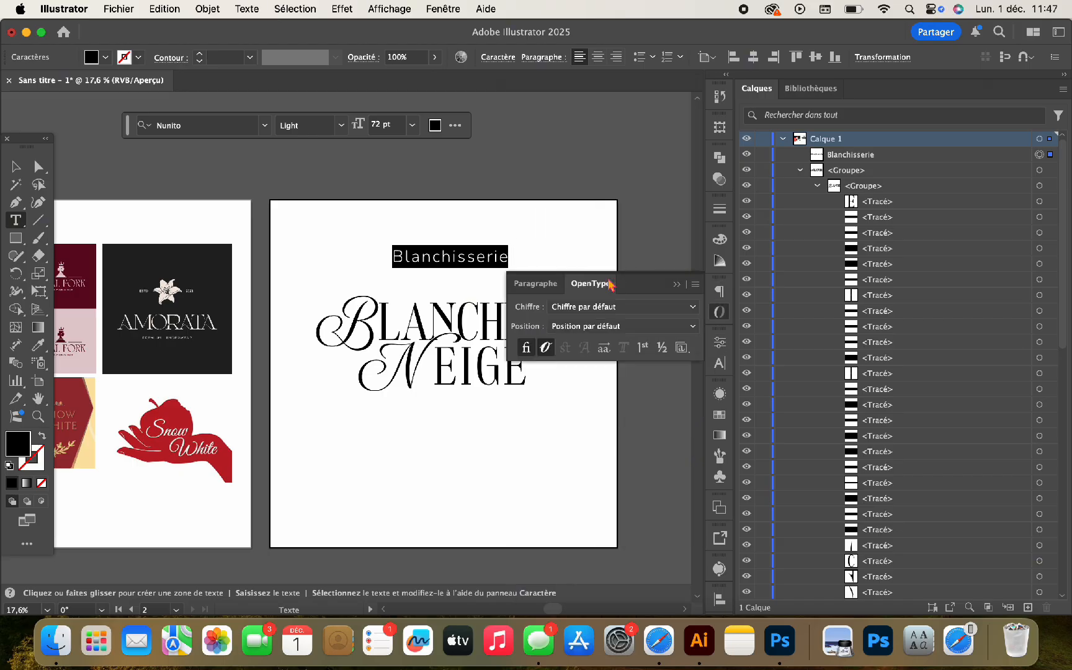
{"action": "left_click", "coordinate": [532, 287]}
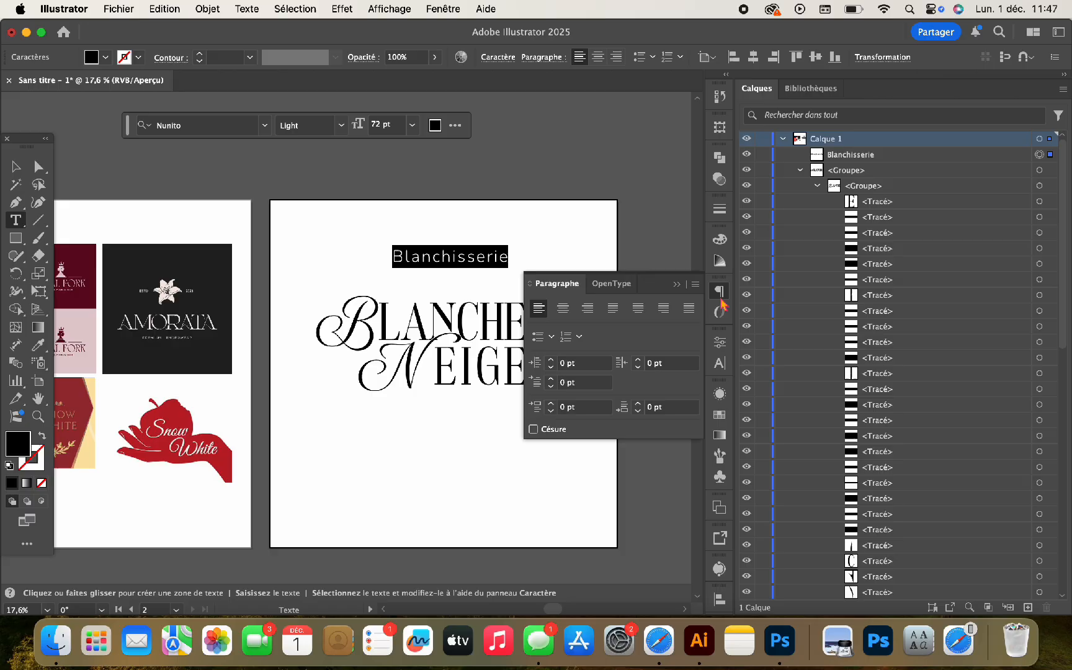
Step: Switch the "Blanchisserie" text to all caps
{"action": "left_click", "coordinate": [720, 365]}
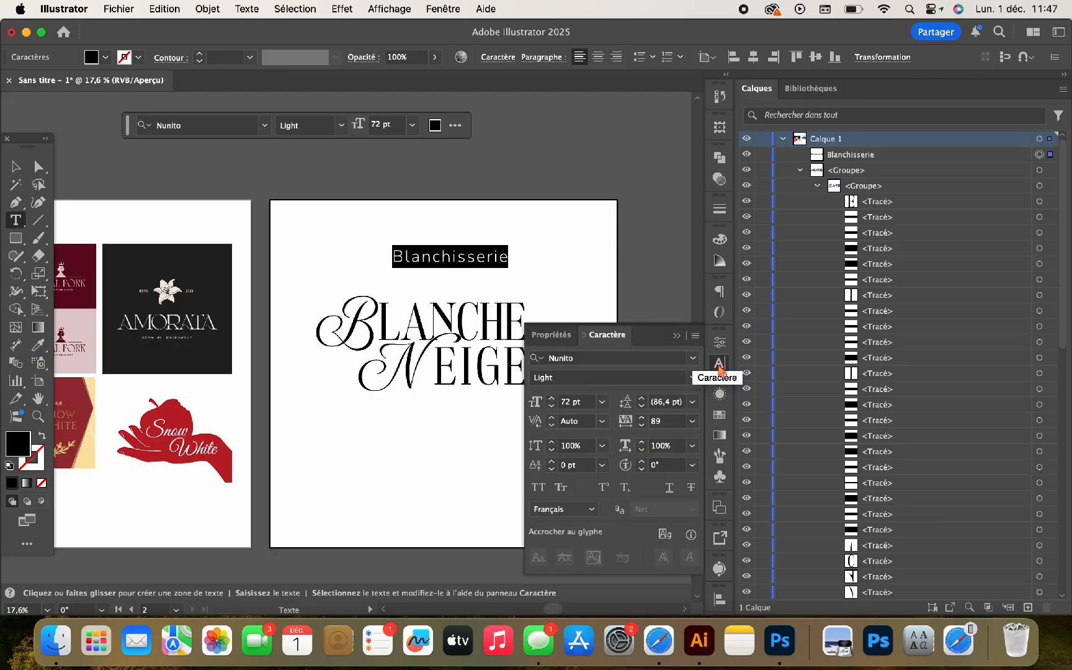
{"action": "left_click", "coordinate": [540, 488]}
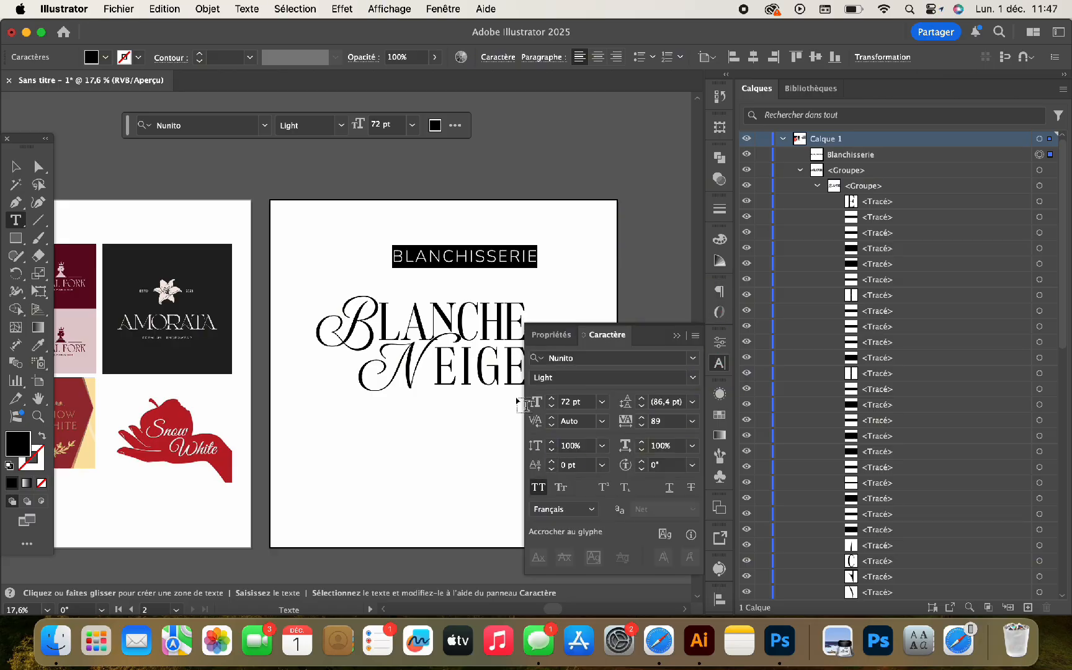
{"action": "left_click", "coordinate": [677, 335]}
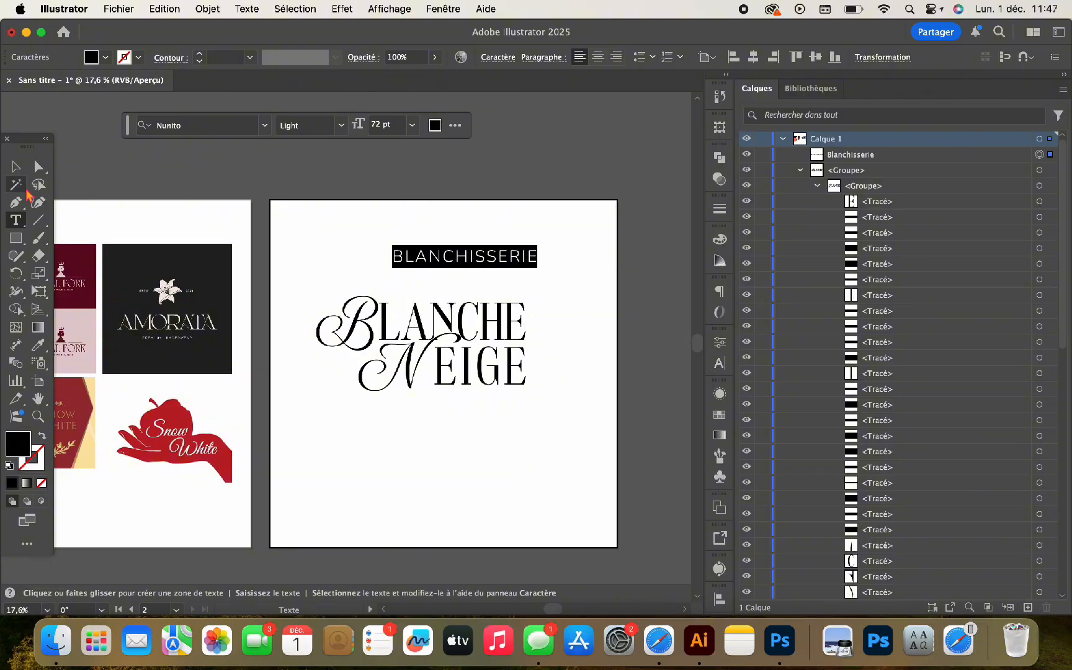
Step: Scale the "Blanchisserie" text down to about 48 pt and place it just above "Blanche"
{"action": "left_click", "coordinate": [16, 167]}
{"action": "scroll", "coordinate": [482, 269], "scroll_direction": "up", "scroll_amount": 4}
{"action": "left_click_drag", "start_coordinate": [509, 262], "coordinate": [461, 304]}
Step: Centre "Blanchisserie" and the logo group horizontally, and shift the text slightly right and down above the "lanche" letters
{"action": "left_click", "coordinate": [279, 373]}
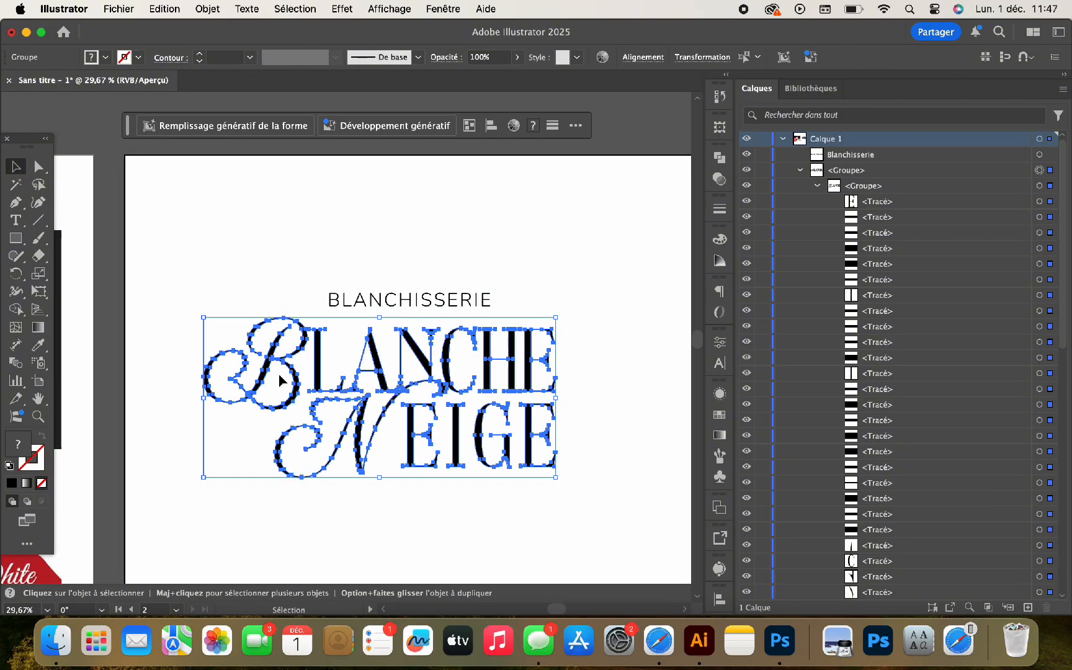
{"action": "left_click", "coordinate": [365, 300], "text": "shift"}
{"action": "left_click", "coordinate": [543, 57]}
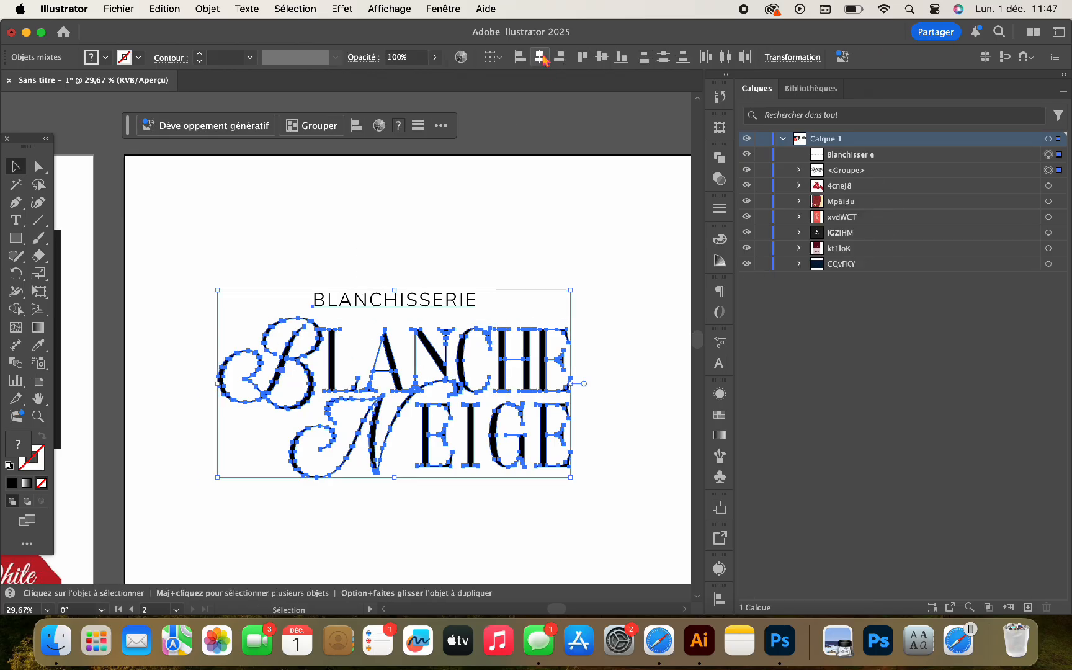
{"action": "left_click", "coordinate": [502, 214]}
{"action": "left_click_drag", "start_coordinate": [411, 302], "coordinate": [443, 307]}
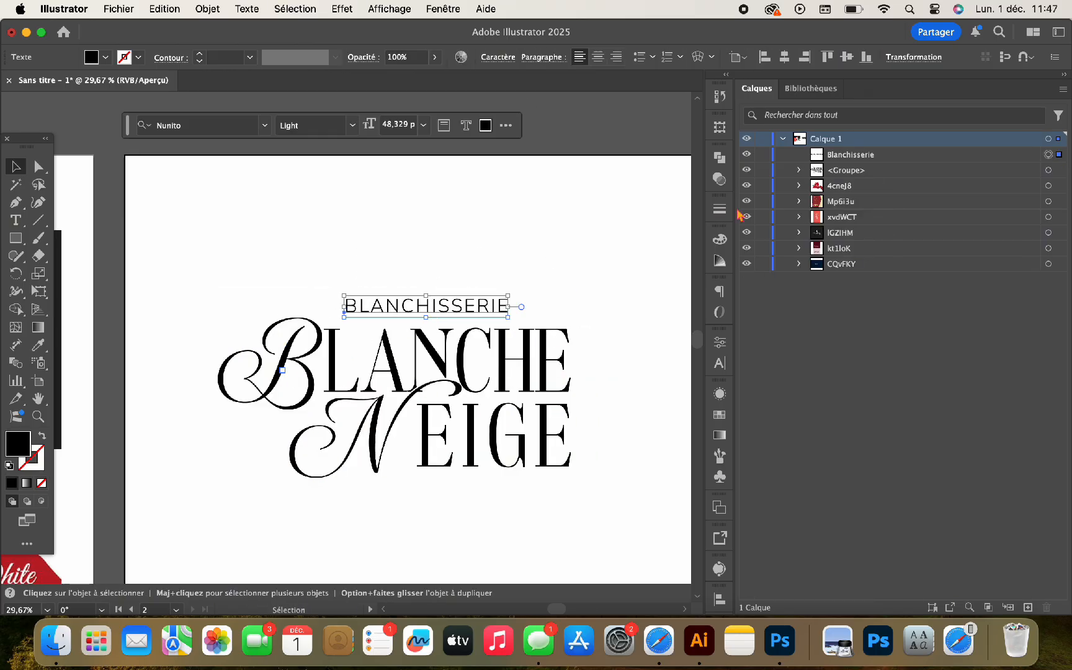
Step: Centre "Blanchisserie" and the "Blanche" subgroup horizontally on each other, and shift both slightly left to line up with the right edge of "Neige"
{"action": "left_click", "coordinate": [801, 170]}
{"action": "left_click", "coordinate": [817, 212]}
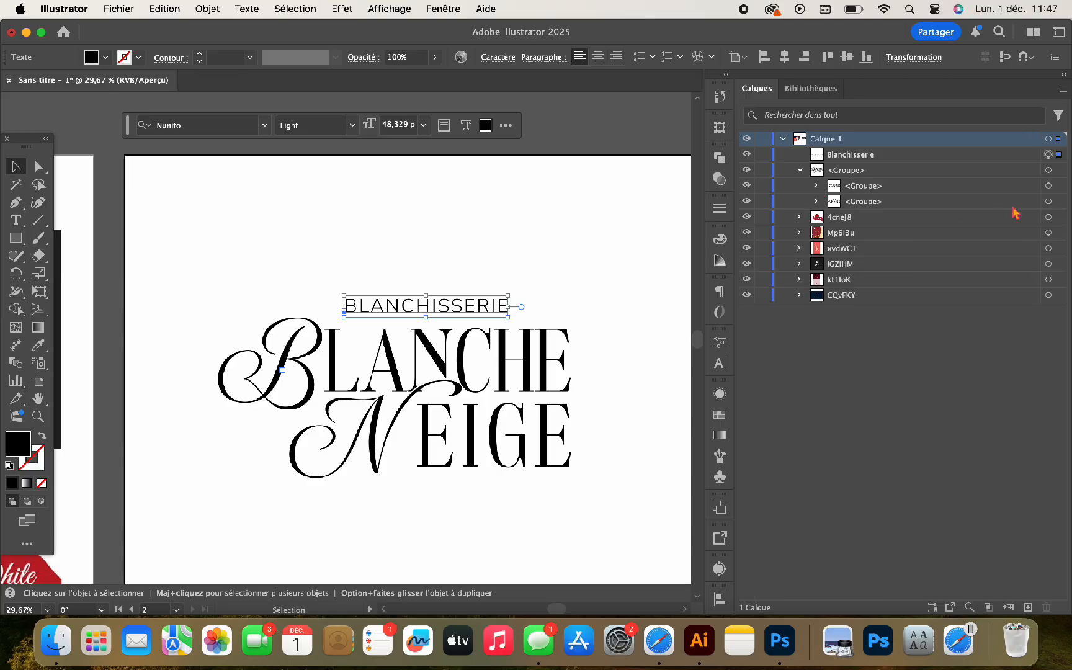
{"action": "left_click", "coordinate": [1049, 201]}
{"action": "left_click", "coordinate": [1049, 186]}
{"action": "left_click", "coordinate": [1049, 155], "text": "shift"}
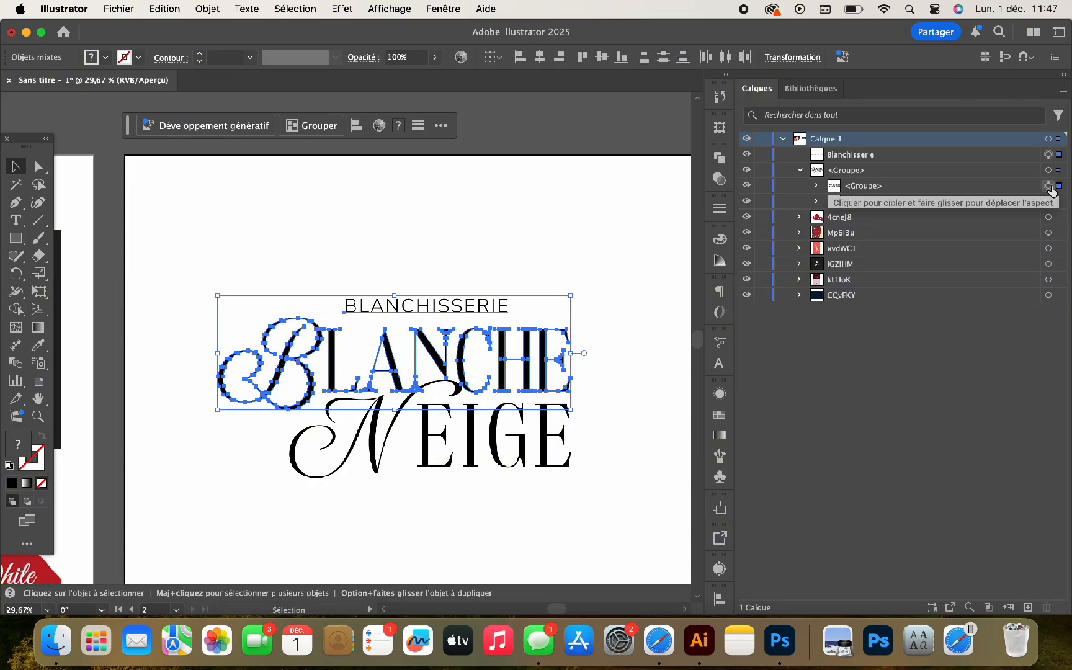
{"action": "left_click", "coordinate": [539, 57]}
{"action": "scroll", "coordinate": [434, 320], "scroll_direction": "up", "scroll_amount": 2}
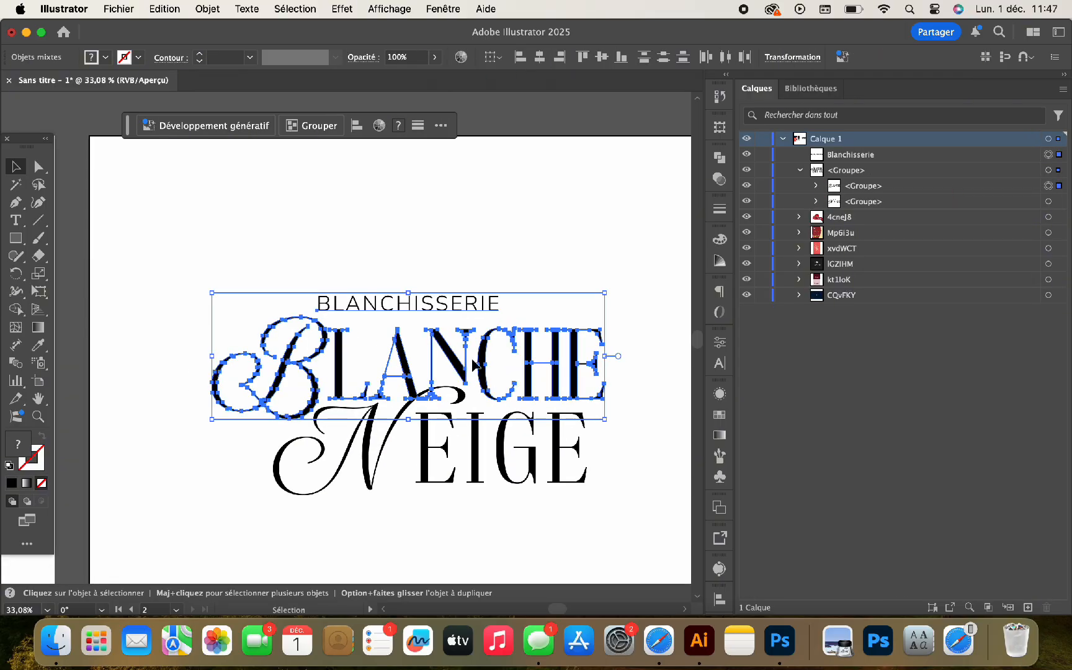
{"action": "left_click_drag", "start_coordinate": [464, 367], "coordinate": [444, 366]}
Step: Nudge the logo lettering slightly to the right to refine its horizontal placement
{"action": "scroll", "coordinate": [462, 341], "scroll_direction": "up", "scroll_amount": 5}
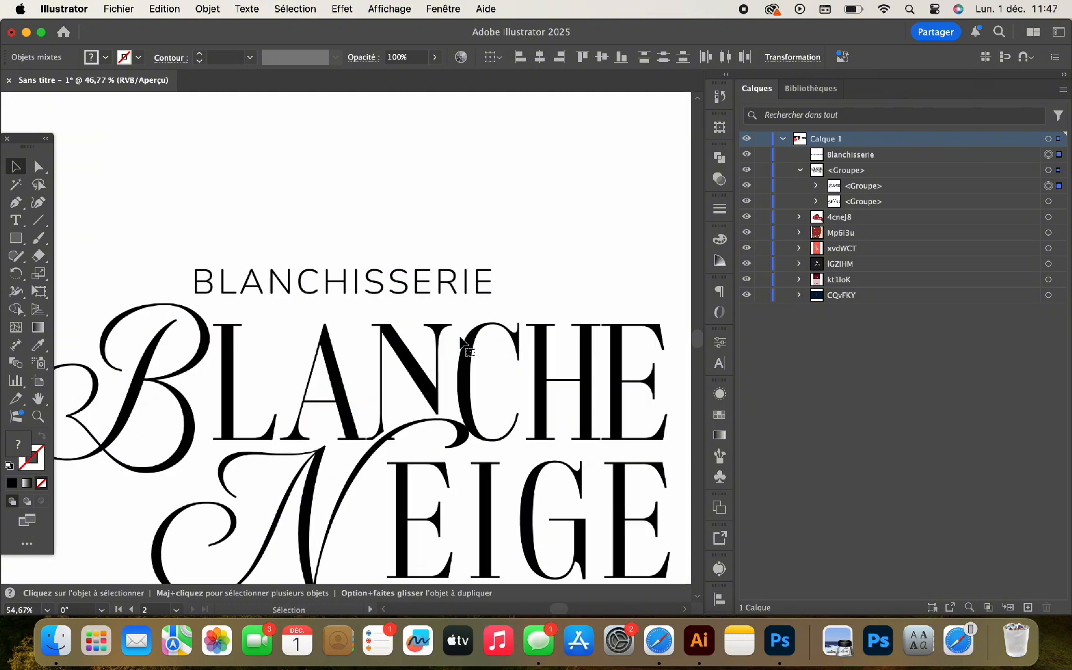
{"action": "scroll", "coordinate": [461, 339], "scroll_direction": "up", "scroll_amount": 4}
{"action": "left_click_drag", "start_coordinate": [251, 402], "coordinate": [270, 402]}
{"action": "scroll", "coordinate": [271, 404], "scroll_direction": "down", "scroll_amount": 6}
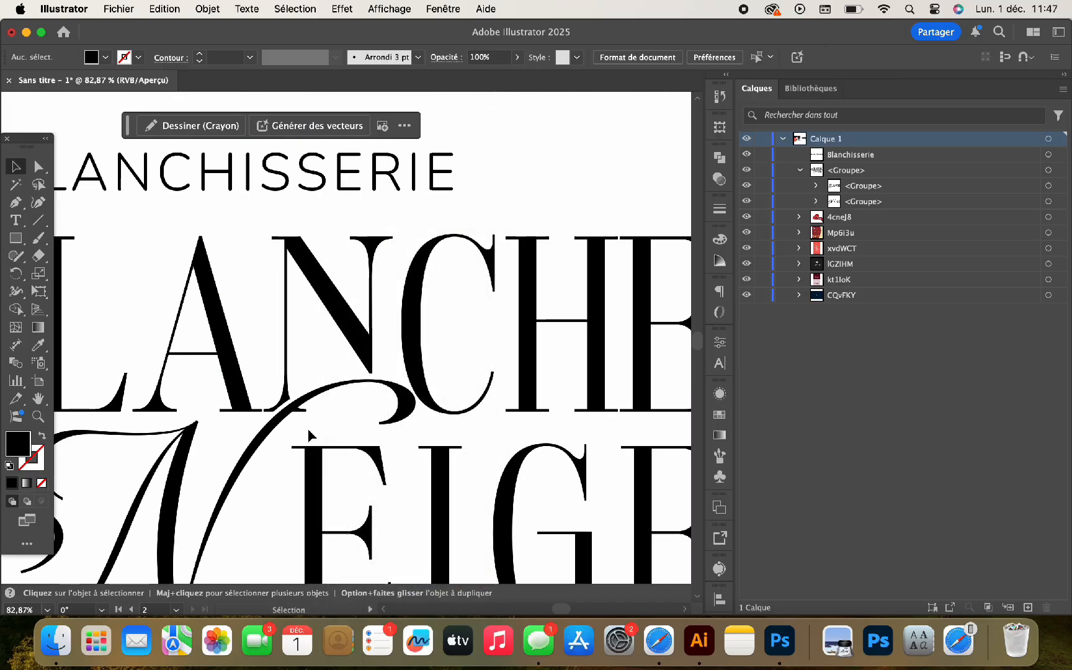
{"action": "scroll", "coordinate": [308, 438], "scroll_direction": "down", "scroll_amount": 2}
{"action": "left_click", "coordinate": [334, 336]}
{"action": "left_click_drag", "start_coordinate": [334, 336], "coordinate": [373, 337]}
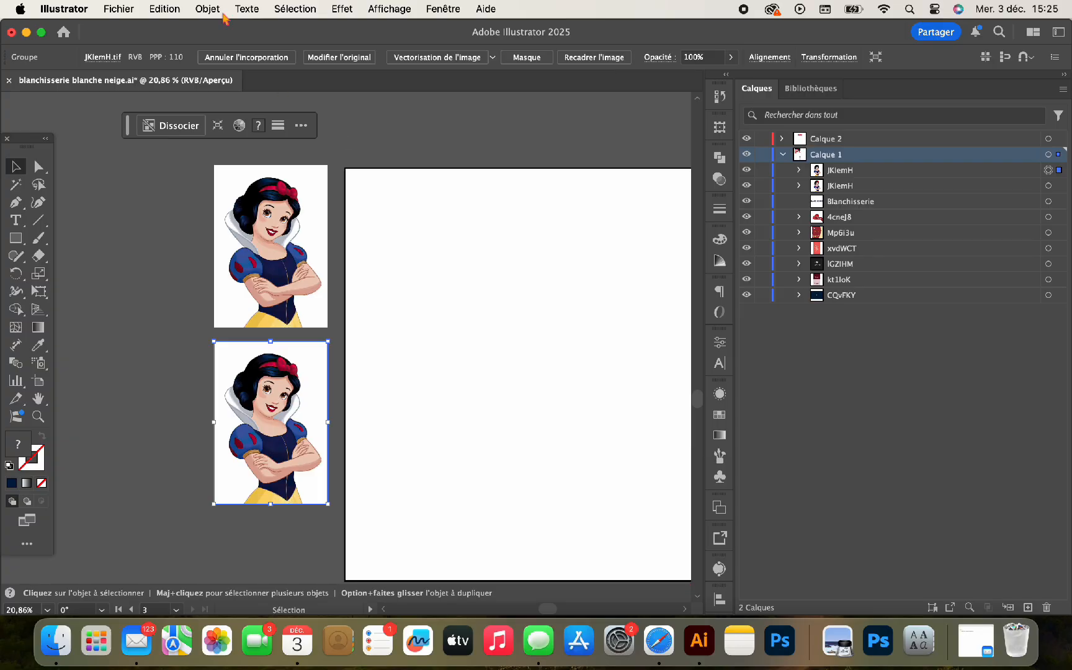
Step: Create an object mosaic from the lower Snow White image with 4 px joint width and height and 10 by 10 colour tiles
{"action": "left_click", "coordinate": [208, 8]}
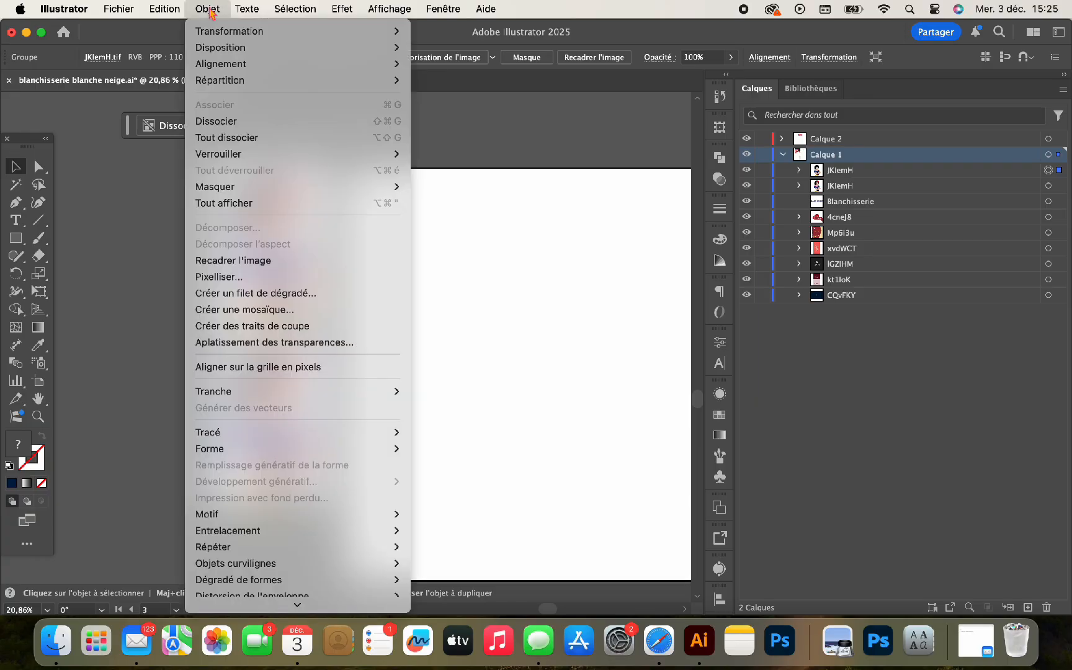
{"action": "left_click", "coordinate": [257, 312]}
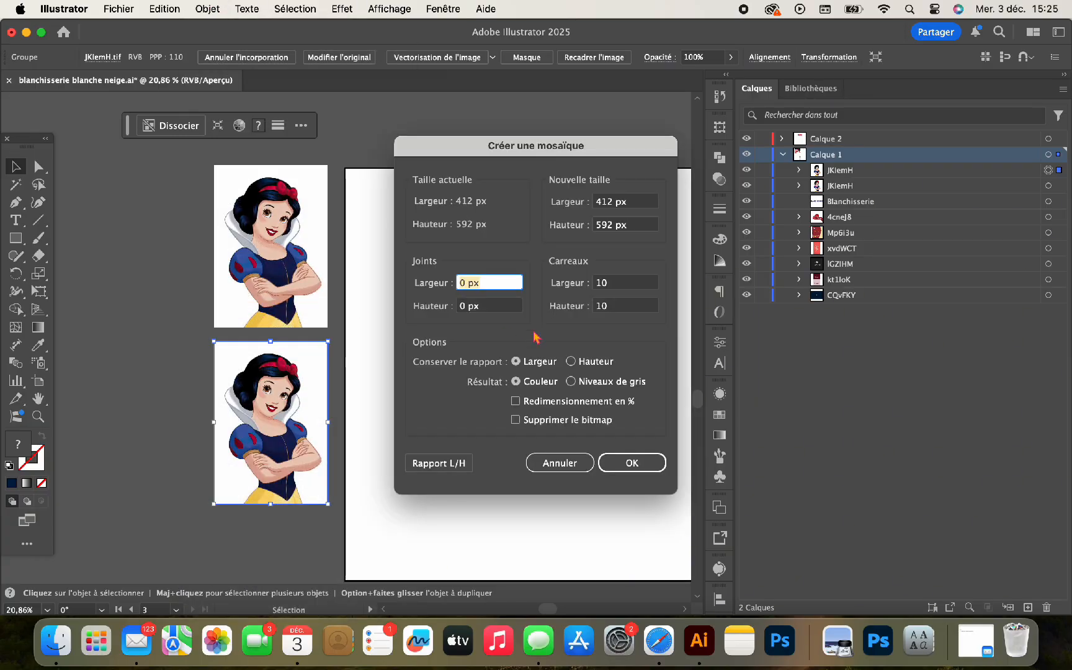
{"action": "left_click_drag", "start_coordinate": [498, 283], "coordinate": [446, 282]}
{"action": "type", "text": "4"}
{"action": "key", "text": "Tab"}
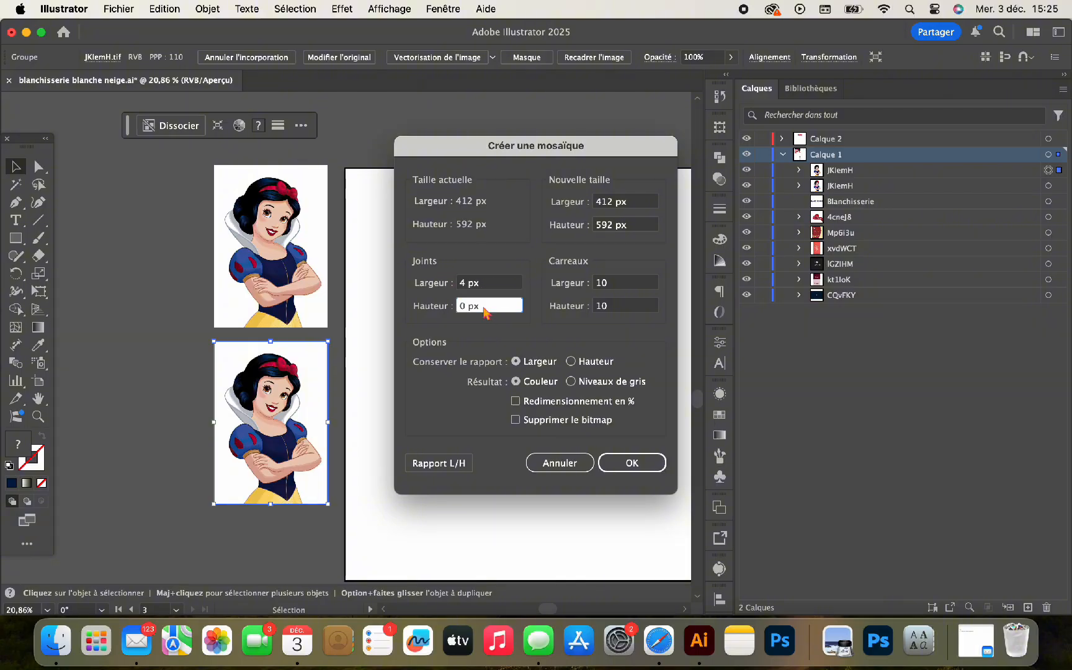
{"action": "left_click", "coordinate": [628, 283]}
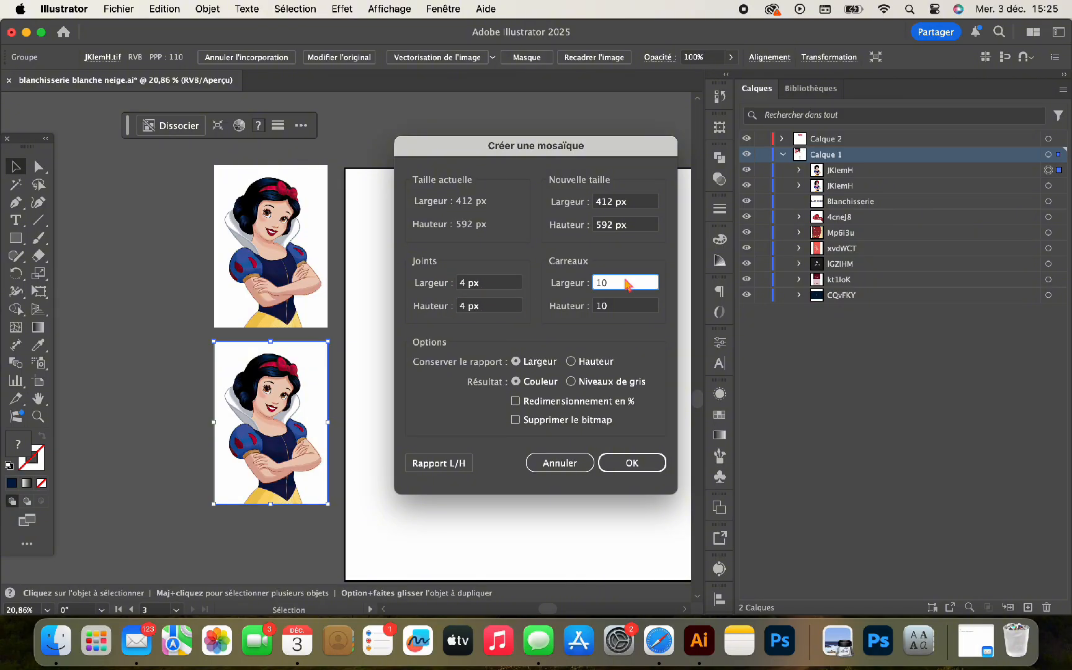
{"action": "left_click", "coordinate": [626, 307]}
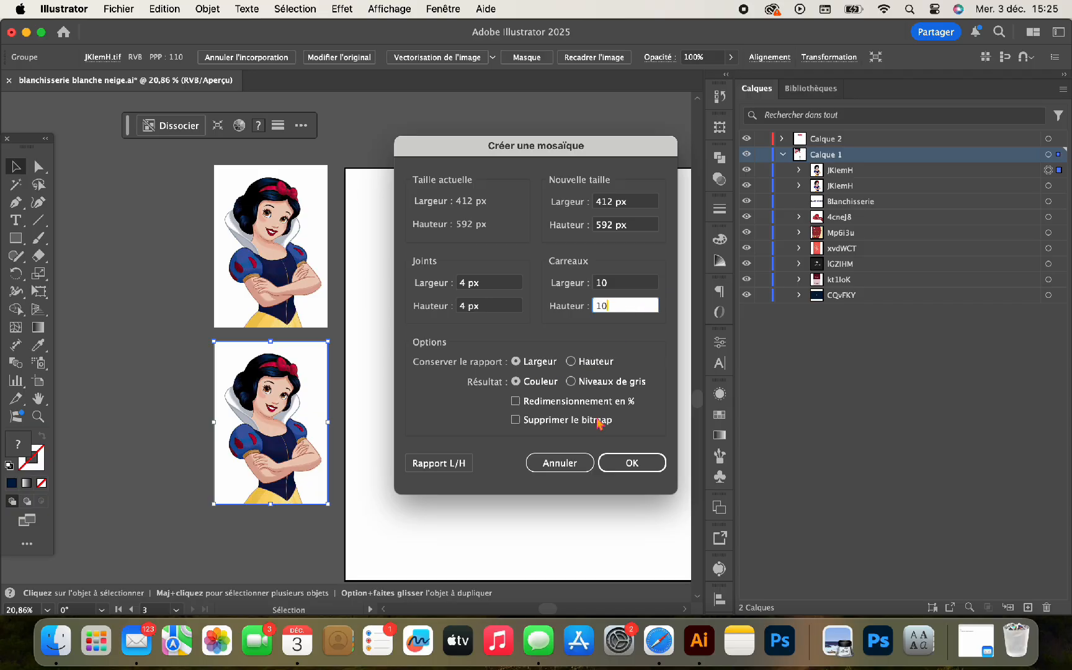
{"action": "left_click", "coordinate": [632, 462]}
Step: Move the mosaic tiles off the lower Snow White image onto the blank artboard
{"action": "scroll", "coordinate": [247, 442], "scroll_direction": "up", "scroll_amount": 3}
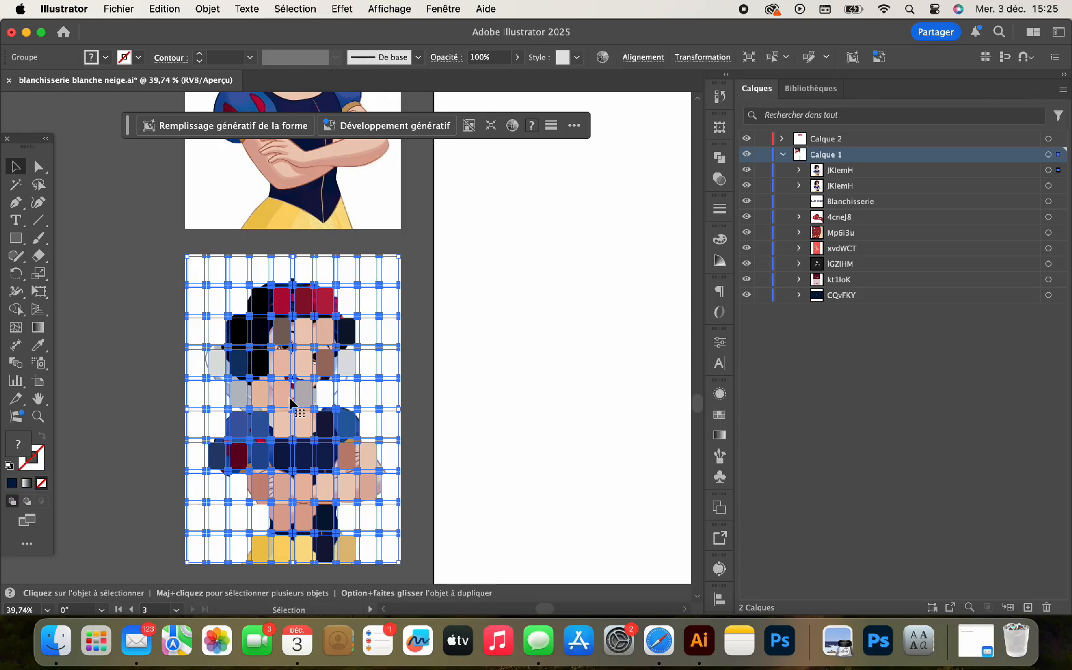
{"action": "left_click_drag", "start_coordinate": [290, 403], "coordinate": [578, 222]}
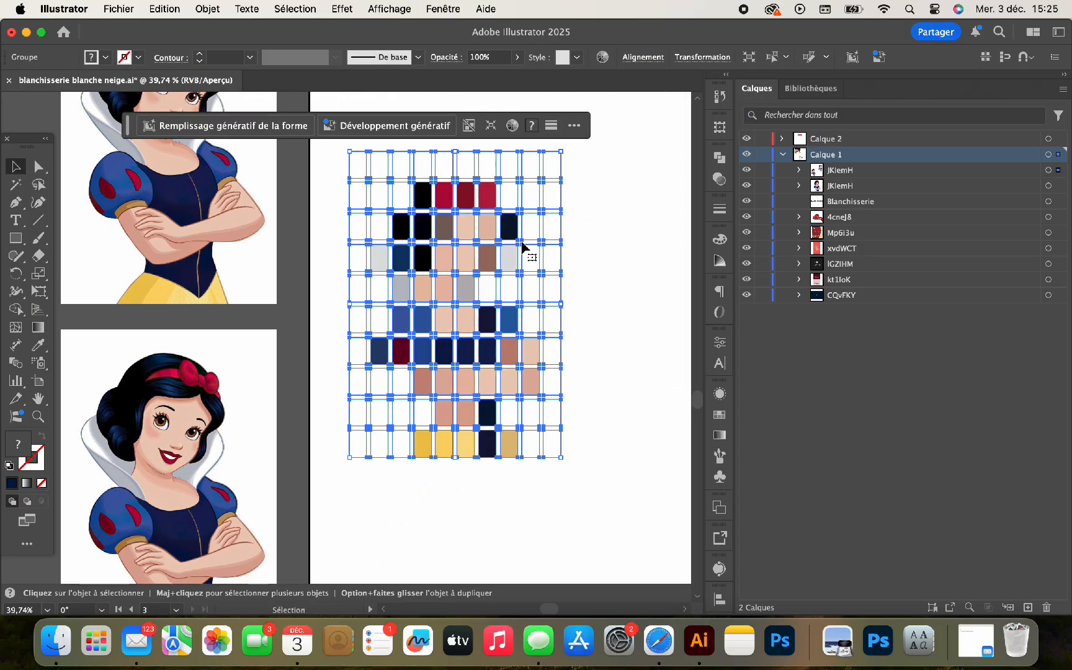
{"action": "scroll", "coordinate": [175, 455], "scroll_direction": "down", "scroll_amount": 2}
{"action": "scroll", "coordinate": [177, 456], "scroll_direction": "down", "scroll_amount": 1}
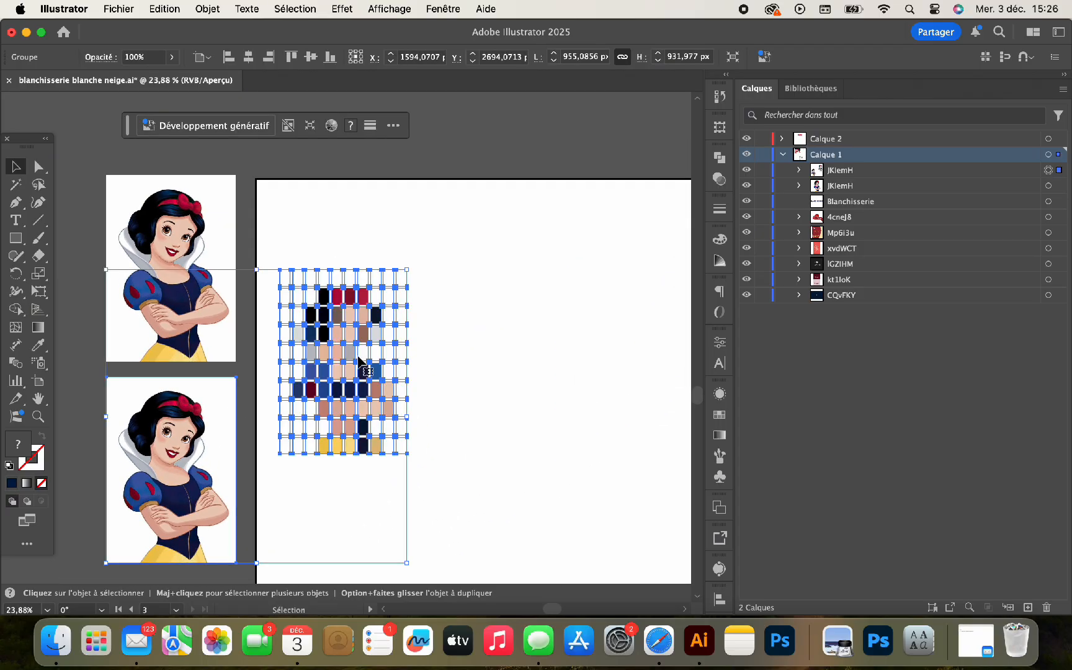
{"action": "left_click", "coordinate": [448, 325]}
{"action": "left_click_drag", "start_coordinate": [357, 343], "coordinate": [353, 276]}
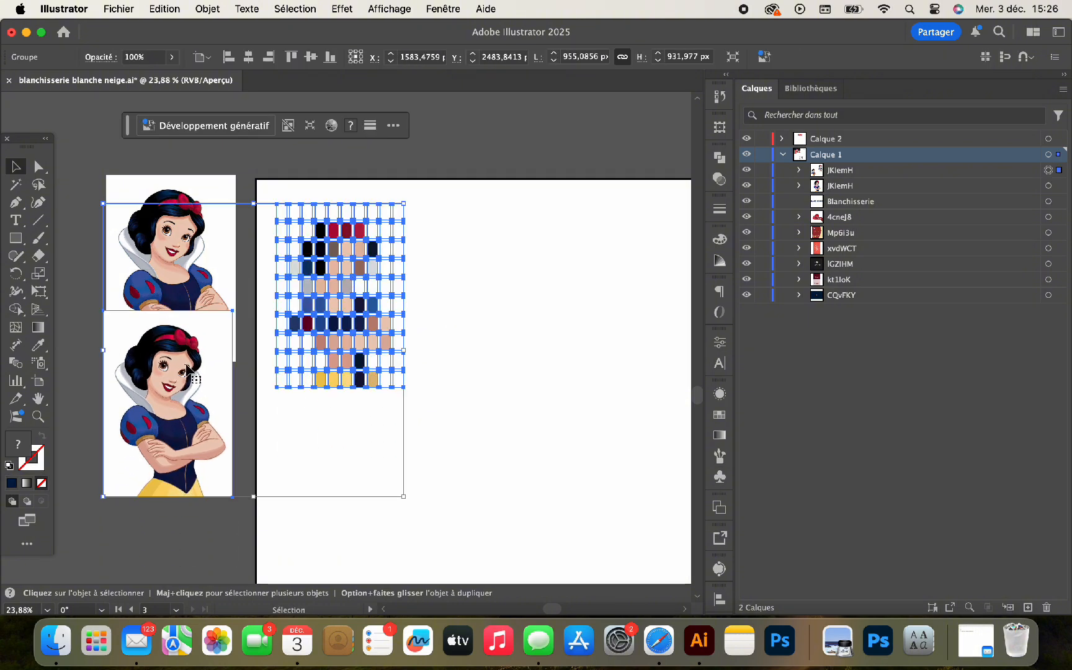
Step: Separate the lower Snow White image from the mosaic with Direct Selection and delete that image
{"action": "key", "text": "a"}
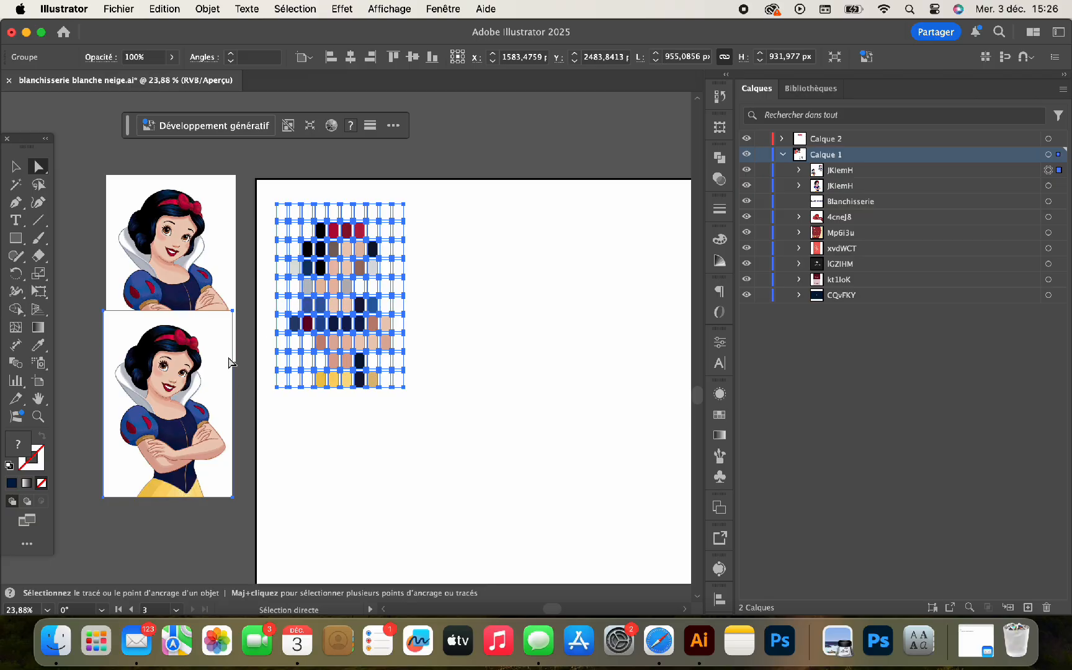
{"action": "left_click_drag", "start_coordinate": [188, 384], "coordinate": [188, 467]}
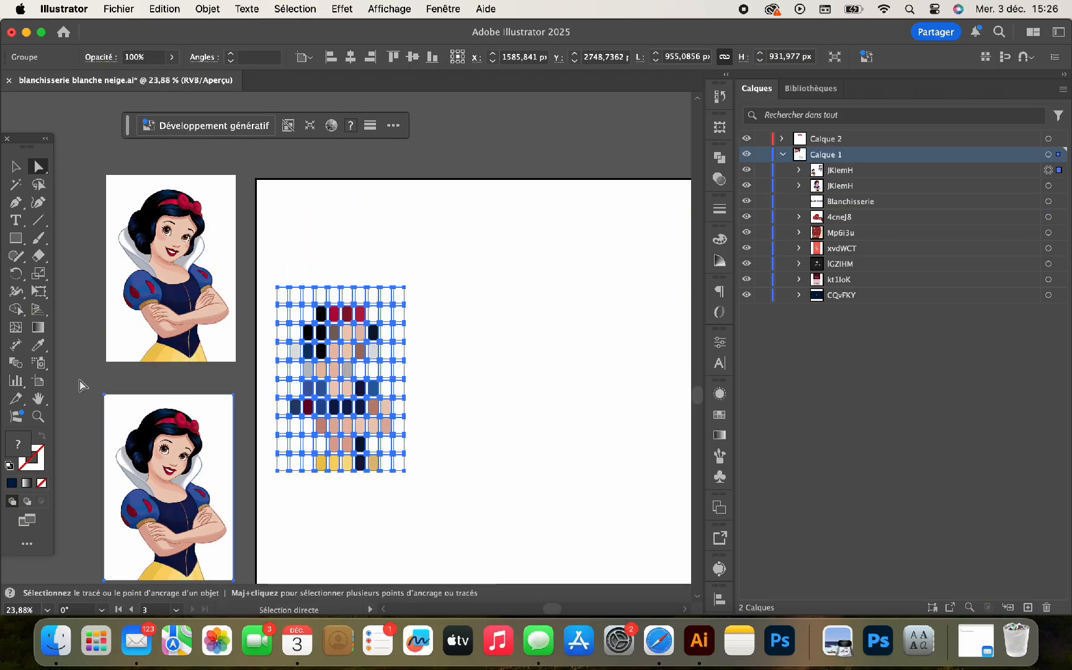
{"action": "mouse_move", "coordinate": [79, 379]}
{"action": "left_mouse_down"}
{"action": "mouse_move", "coordinate": [238, 605]}
{"action": "mouse_move", "coordinate": [257, 569]}
{"action": "left_mouse_up"}
{"action": "key", "text": "Delete"}
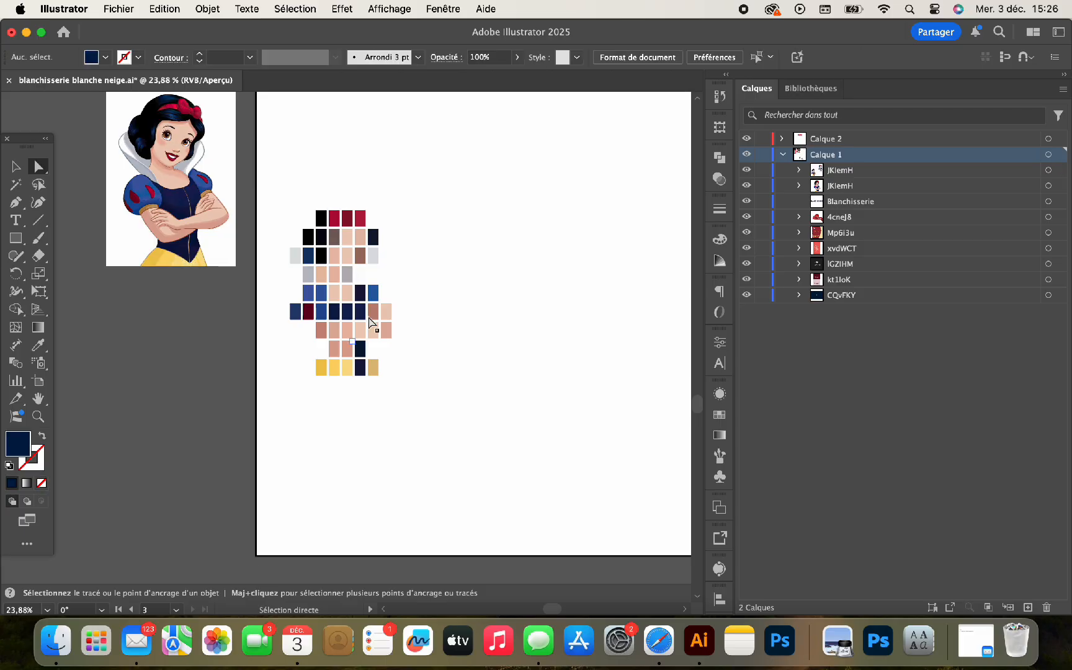
Step: Move the whole mosaic up to the top of the artboard and deselect it
{"action": "left_click", "coordinate": [377, 283]}
{"action": "left_click_drag", "start_coordinate": [409, 428], "coordinate": [260, 184]}
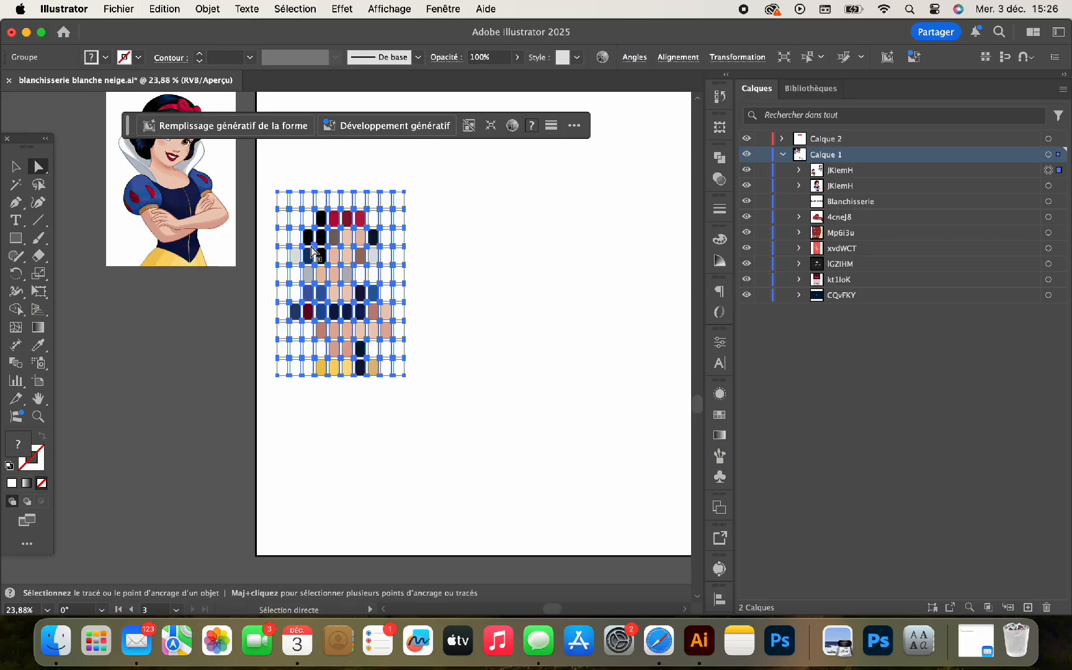
{"action": "scroll", "coordinate": [315, 248], "scroll_direction": "up", "scroll_amount": 3}
{"action": "left_click_drag", "start_coordinate": [329, 302], "coordinate": [326, 204]}
{"action": "scroll", "coordinate": [399, 197], "scroll_direction": "up", "scroll_amount": 5}
{"action": "scroll", "coordinate": [399, 197], "scroll_direction": "up", "scroll_amount": 3}
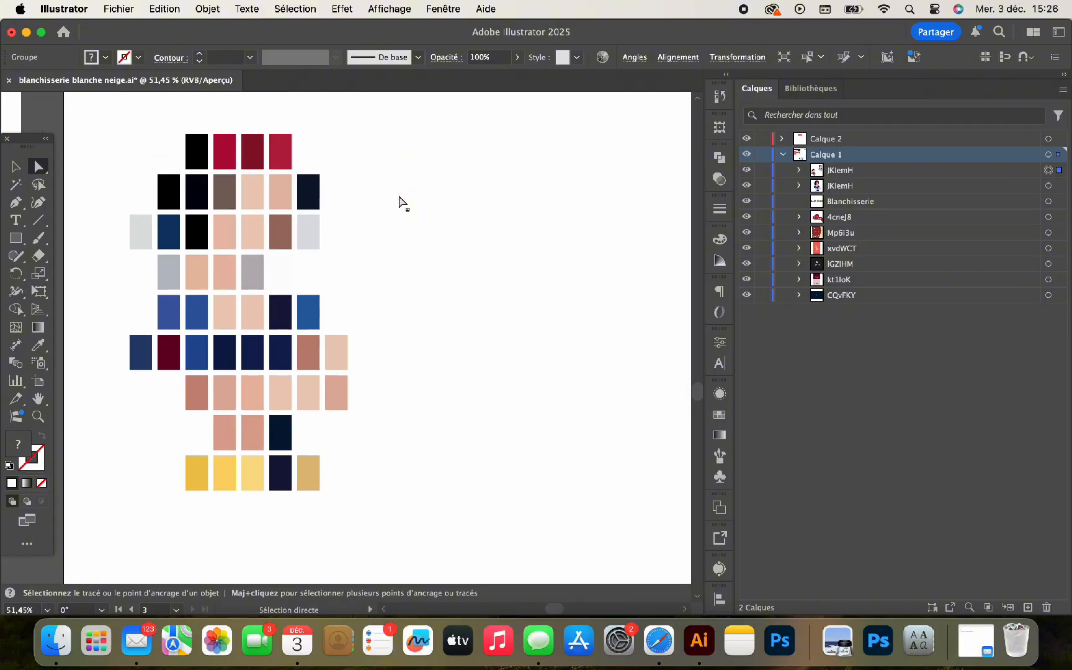
{"action": "scroll", "coordinate": [438, 225], "scroll_direction": "up", "scroll_amount": 1}
{"action": "key", "text": "v"}
{"action": "left_click", "coordinate": [436, 224]}
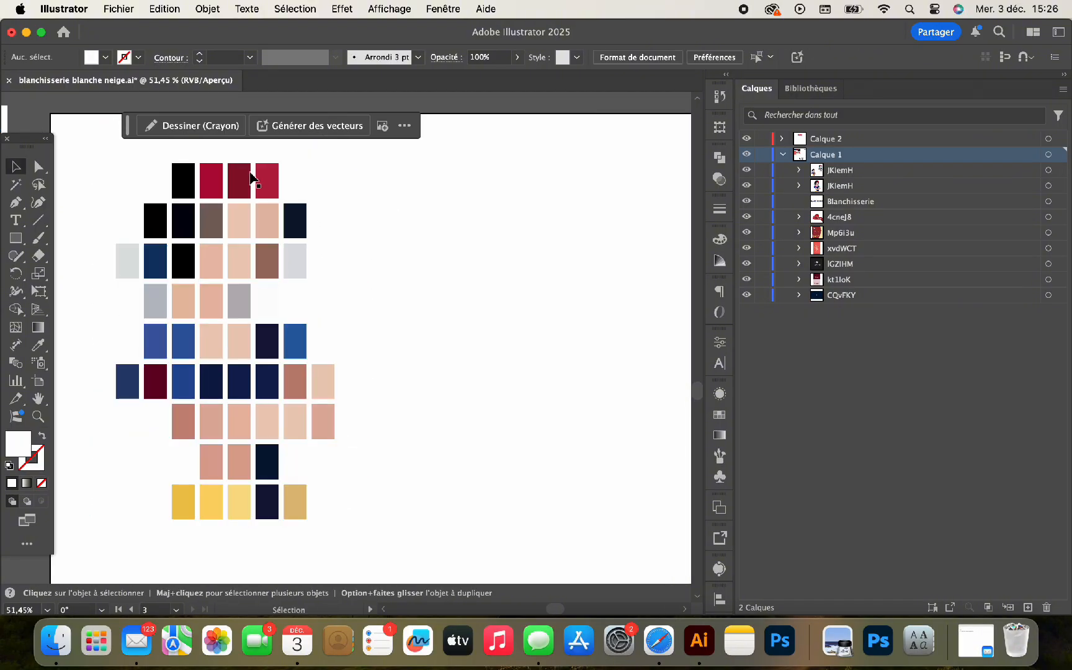
Step: Isolate the mosaic group and copy its dark red tile to the empty area beside the mosaic
{"action": "left_click", "coordinate": [247, 184]}
{"action": "double_click", "coordinate": [247, 184]}
{"action": "left_click", "coordinate": [241, 184]}
{"action": "double_click", "coordinate": [241, 184]}
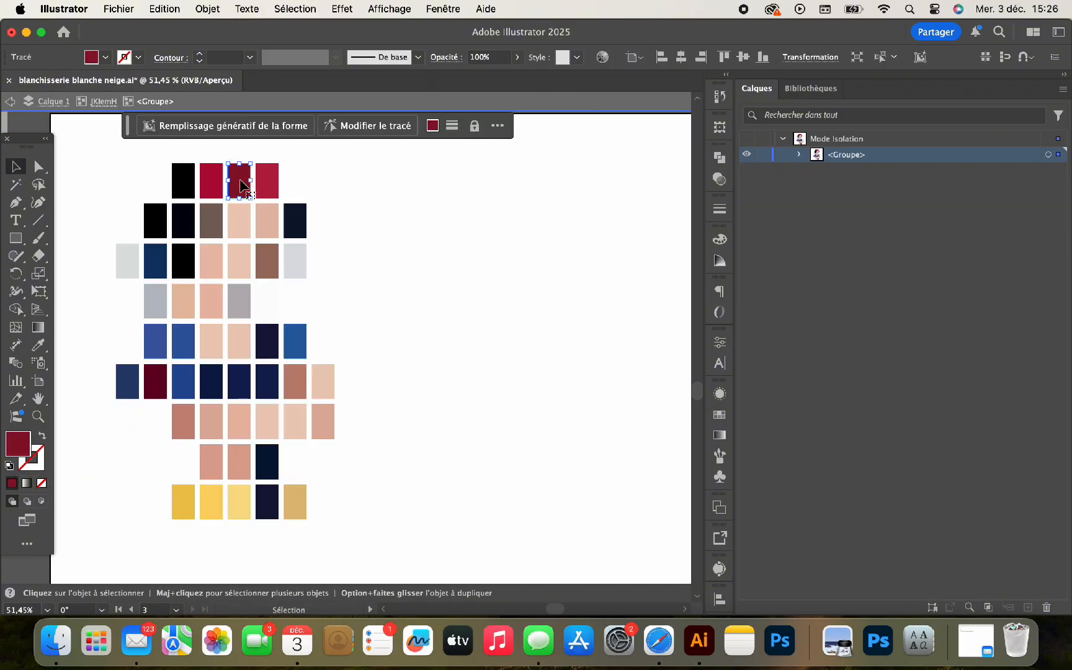
{"action": "left_click_drag", "start_coordinate": [241, 185], "coordinate": [531, 184]}
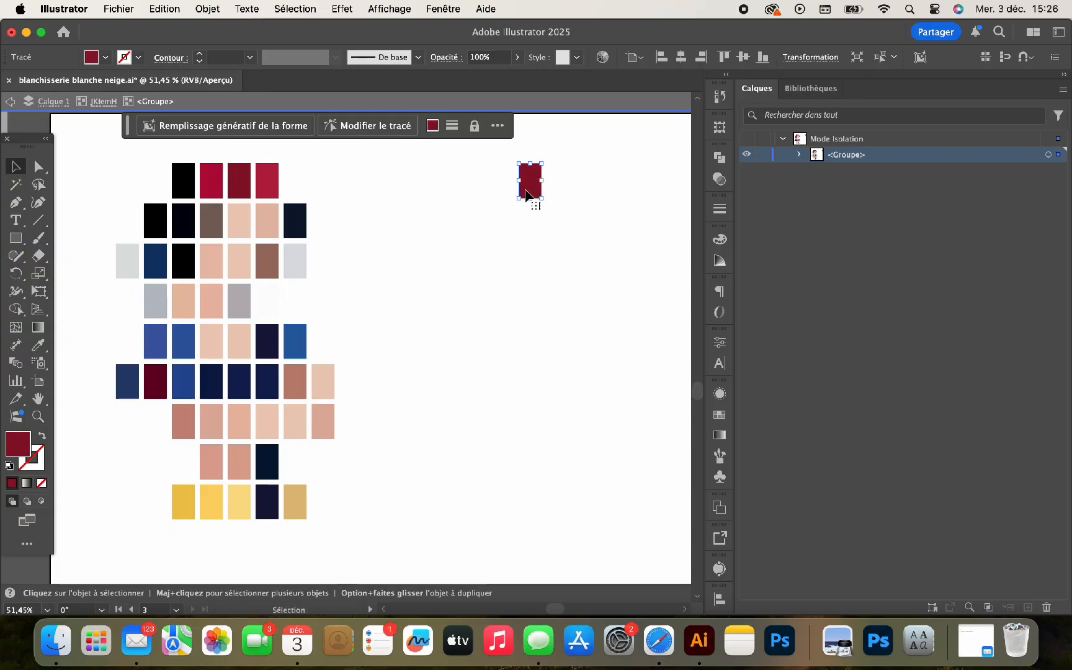
Step: Move the dark navy tile from the mosaic's dress area next to the dark red swatch
{"action": "double_click", "coordinate": [271, 347]}
{"action": "left_click_drag", "start_coordinate": [271, 348], "coordinate": [565, 189]}
{"action": "left_click", "coordinate": [360, 304]}
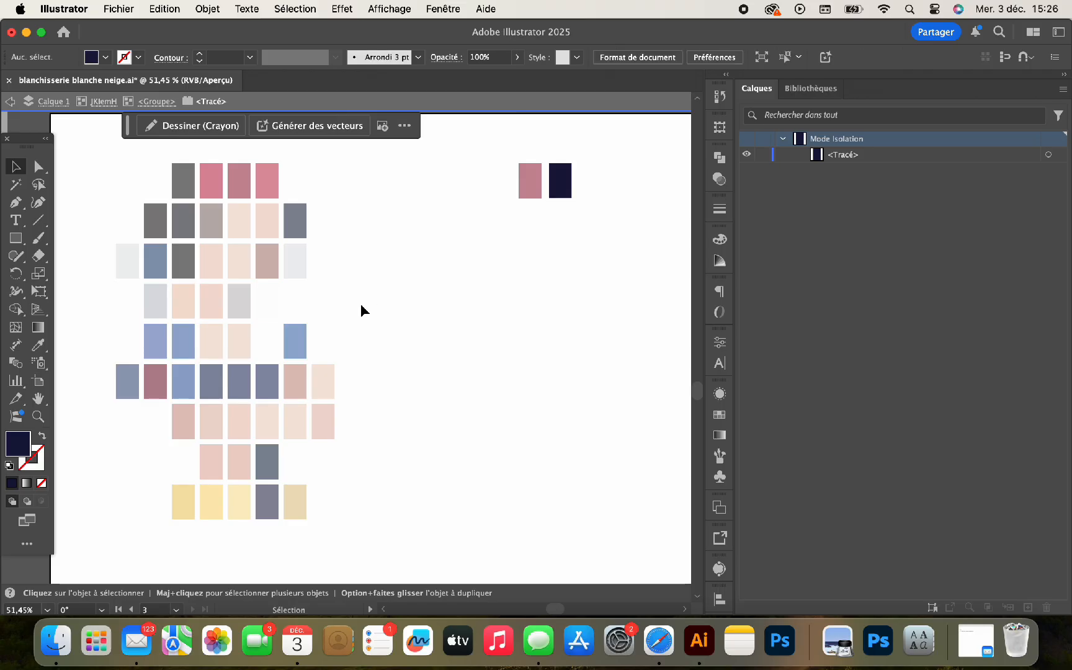
Step: Isolate the mosaic tiles again and copy the bright blue tile next to the navy swatch
{"action": "double_click", "coordinate": [299, 341]}
{"action": "left_click", "coordinate": [298, 342]}
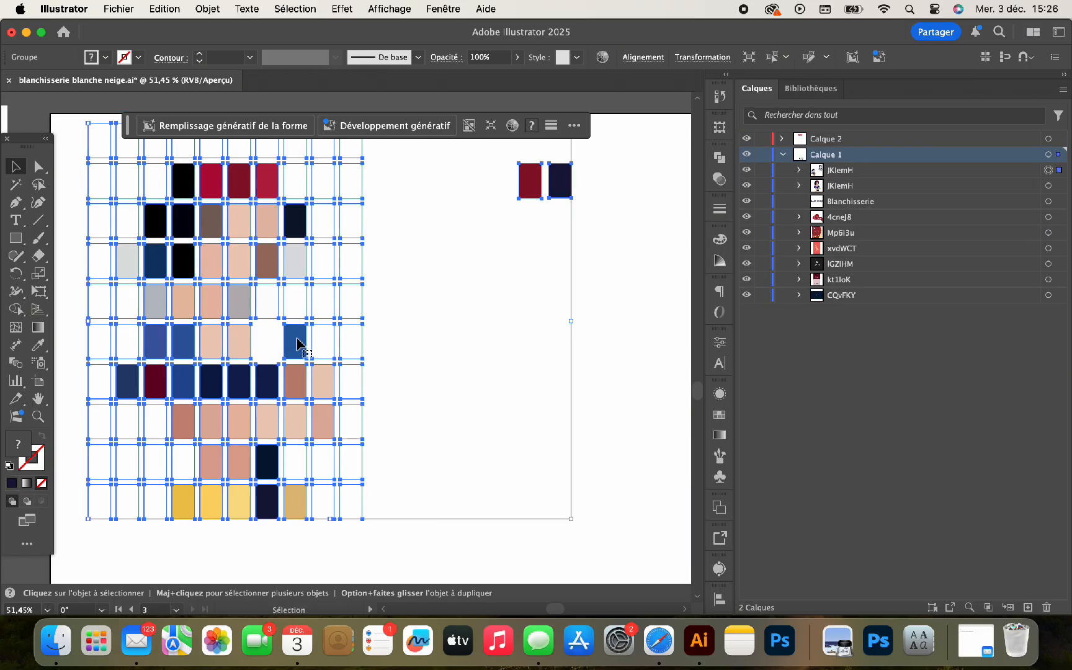
{"action": "double_click", "coordinate": [298, 343]}
{"action": "double_click", "coordinate": [297, 345]}
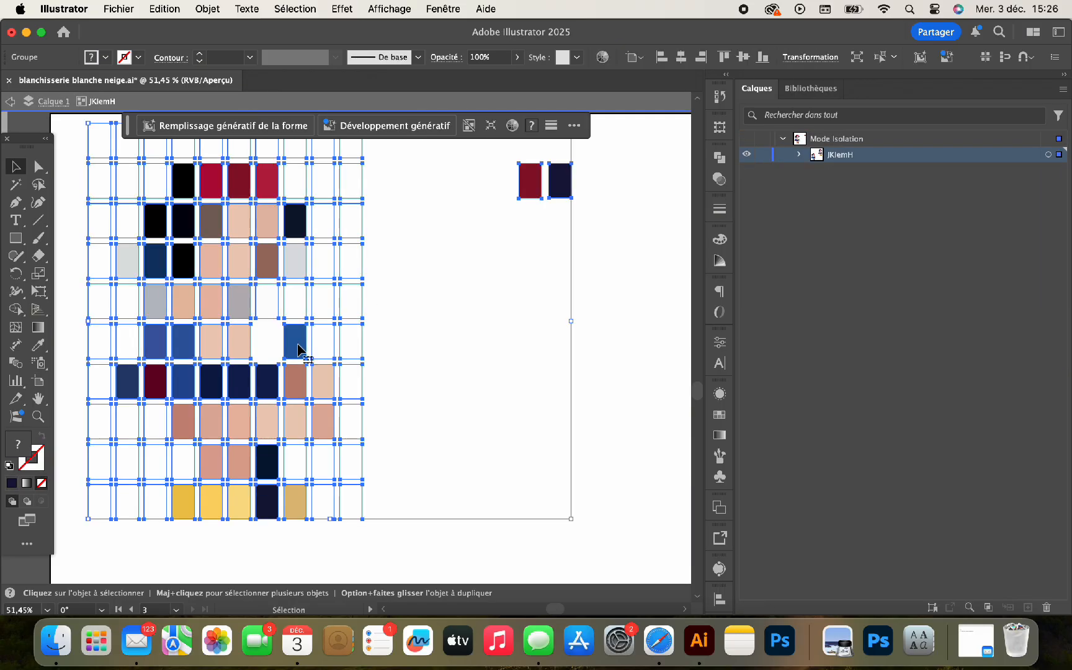
{"action": "left_click", "coordinate": [298, 345]}
{"action": "left_click_drag", "start_coordinate": [299, 349], "coordinate": [595, 188]}
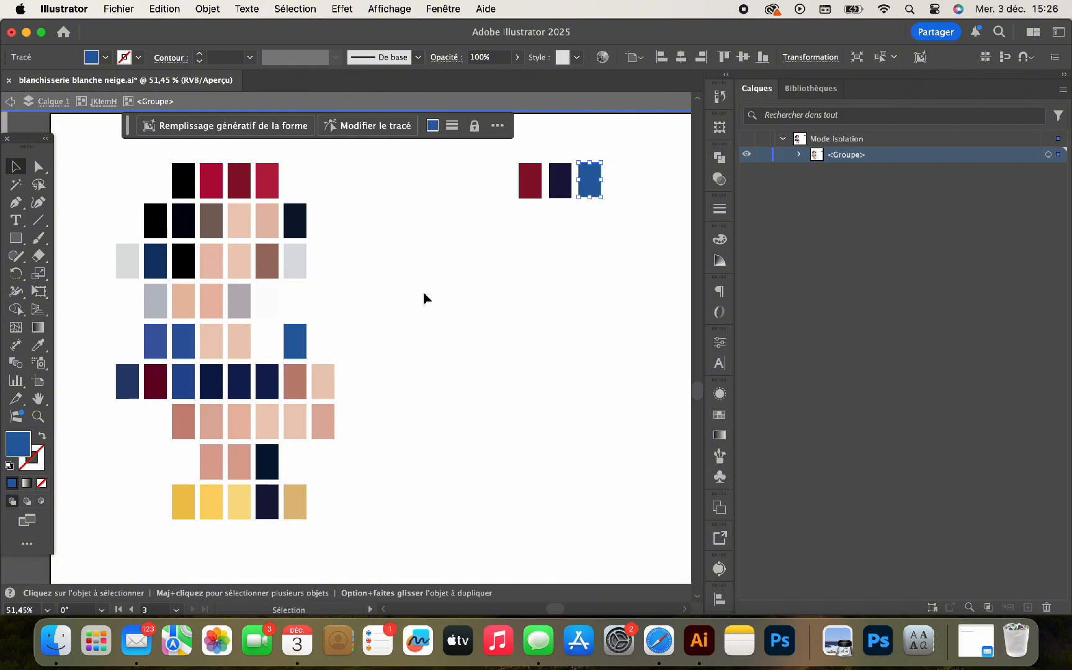
Step: Copy the pale yellow tile and a peach skin tile into the swatch row, peach between blue and yellow, and leave isolation mode
{"action": "left_click", "coordinate": [236, 511]}
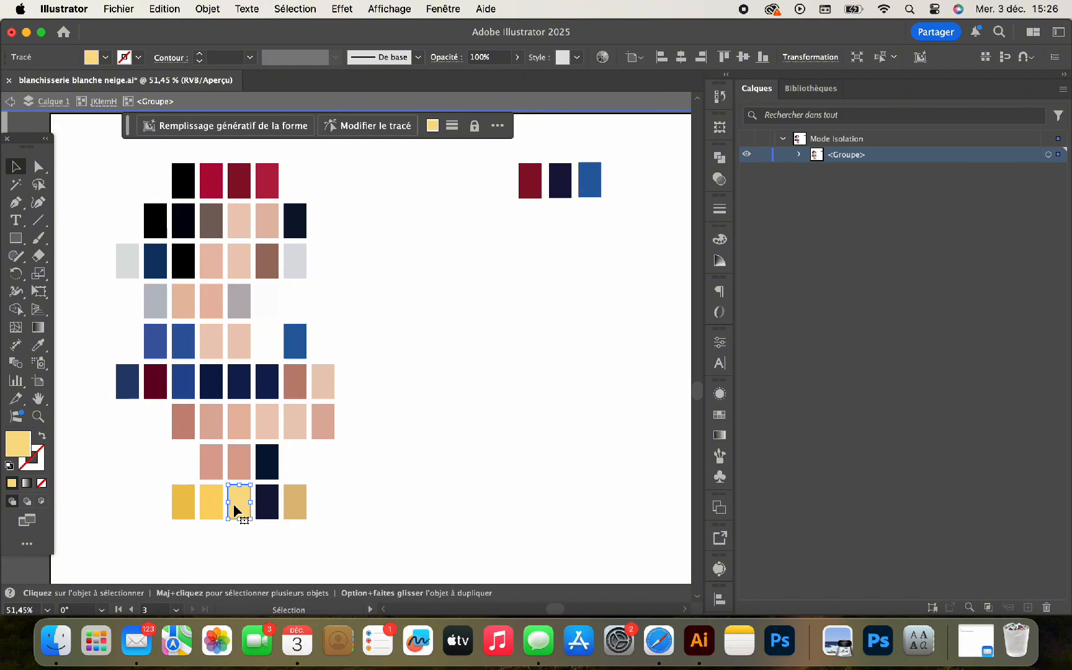
{"action": "left_click_drag", "start_coordinate": [236, 510], "coordinate": [651, 180]}
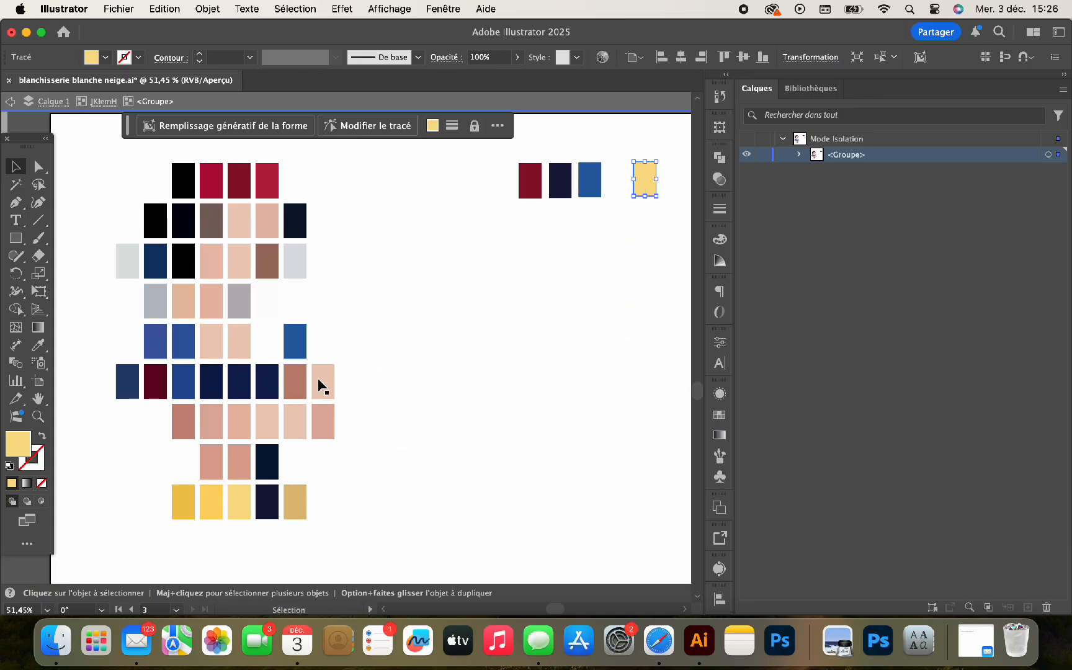
{"action": "left_click", "coordinate": [271, 435]}
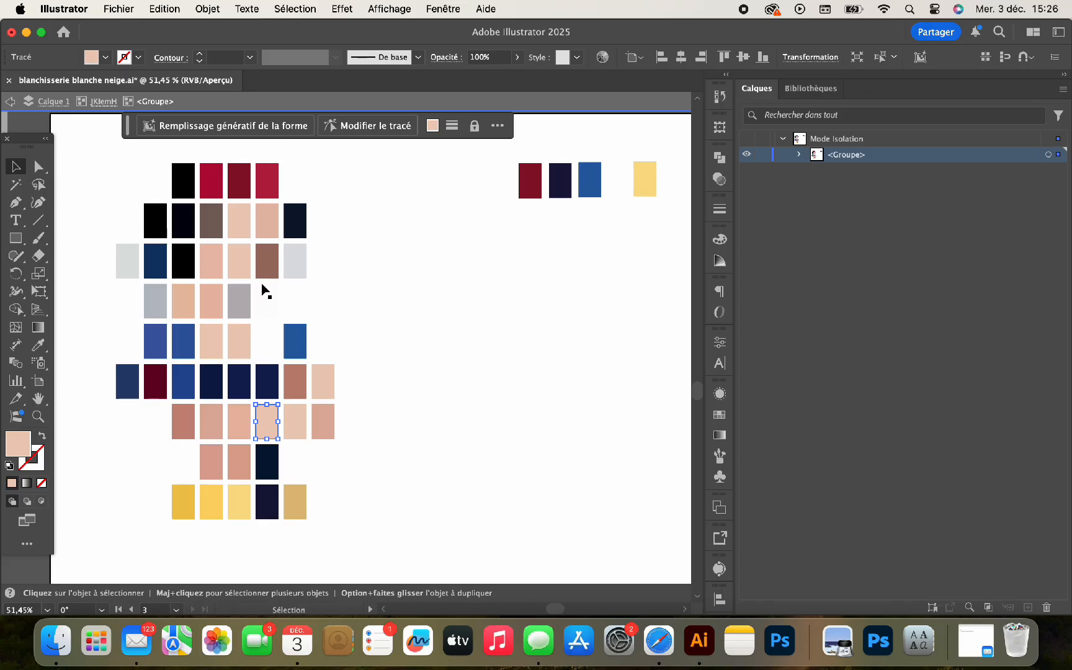
{"action": "left_click", "coordinate": [239, 431]}
{"action": "left_click_drag", "start_coordinate": [239, 431], "coordinate": [623, 186]}
{"action": "double_click", "coordinate": [610, 242]}
{"action": "scroll", "coordinate": [610, 240], "scroll_direction": "down", "scroll_amount": 2}
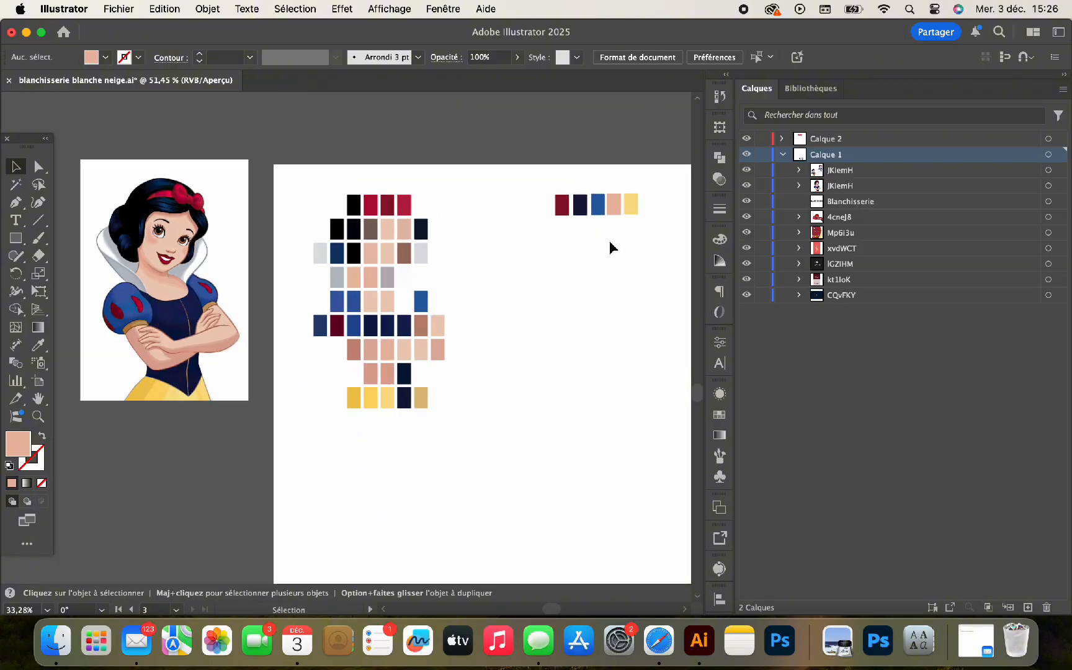
{"action": "scroll", "coordinate": [411, 314], "scroll_direction": "down", "scroll_amount": 2}
{"action": "scroll", "coordinate": [412, 313], "scroll_direction": "right", "scroll_amount": 3}
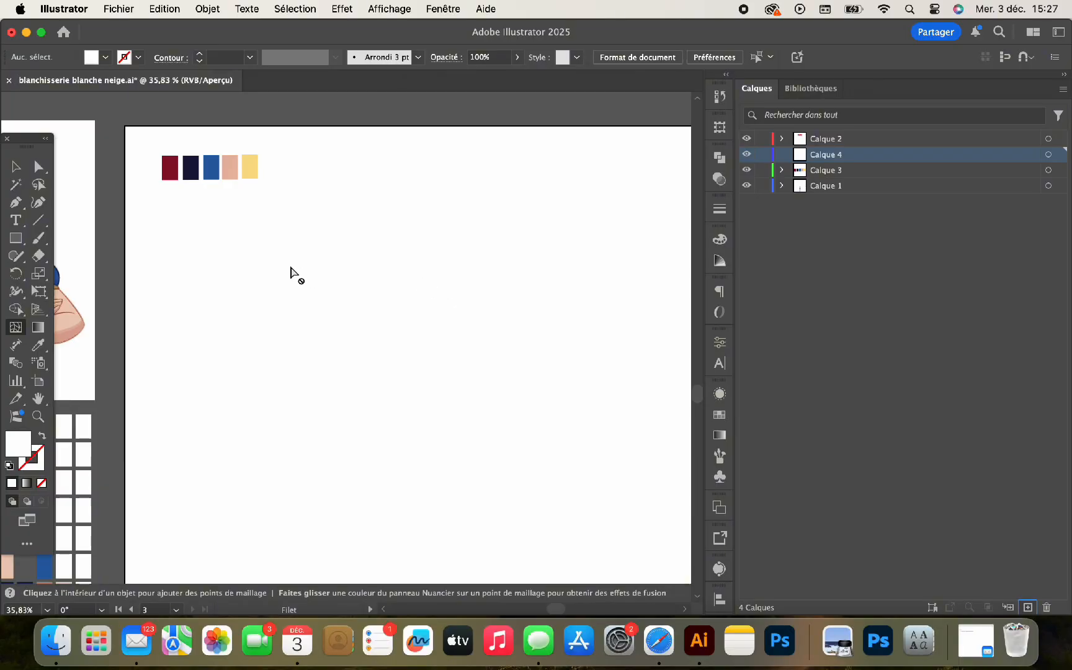
Step: Draw a square in the empty area below the colour swatches and rotate it 45° into a diamond
{"action": "key", "text": "m"}
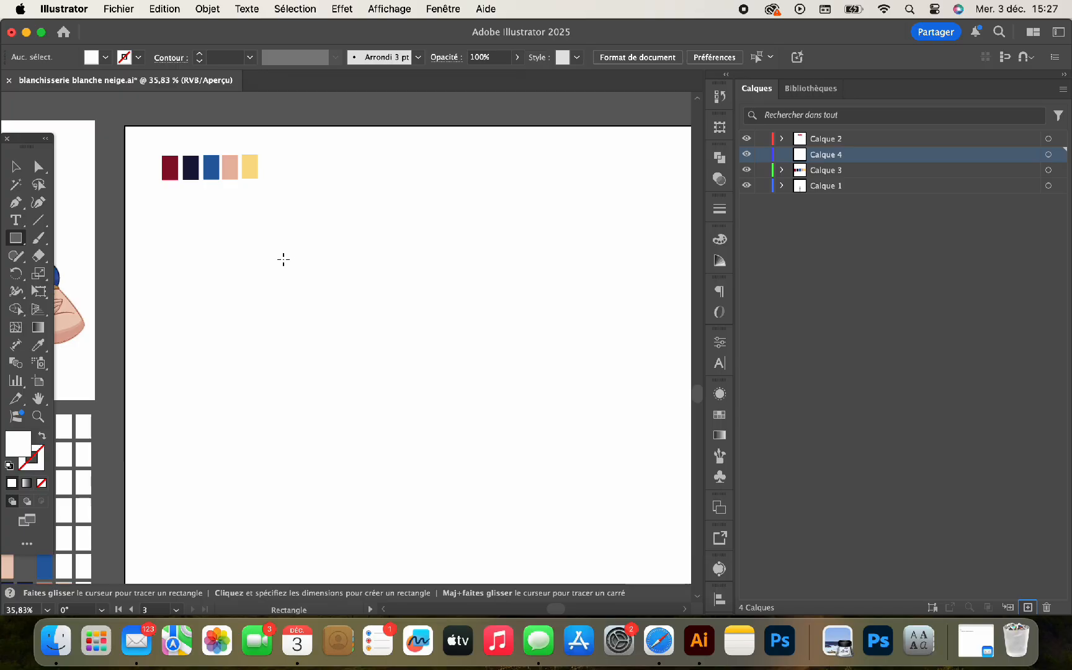
{"action": "scroll", "coordinate": [284, 259], "scroll_direction": "left", "scroll_amount": 3}
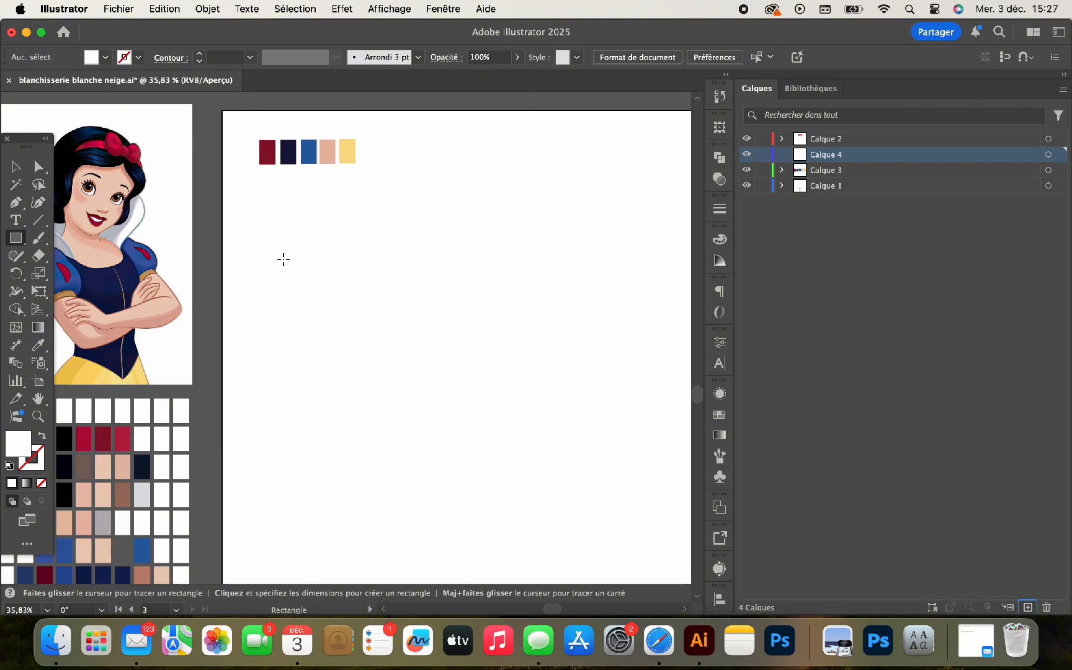
{"action": "scroll", "coordinate": [284, 260], "scroll_direction": "right", "scroll_amount": 3}
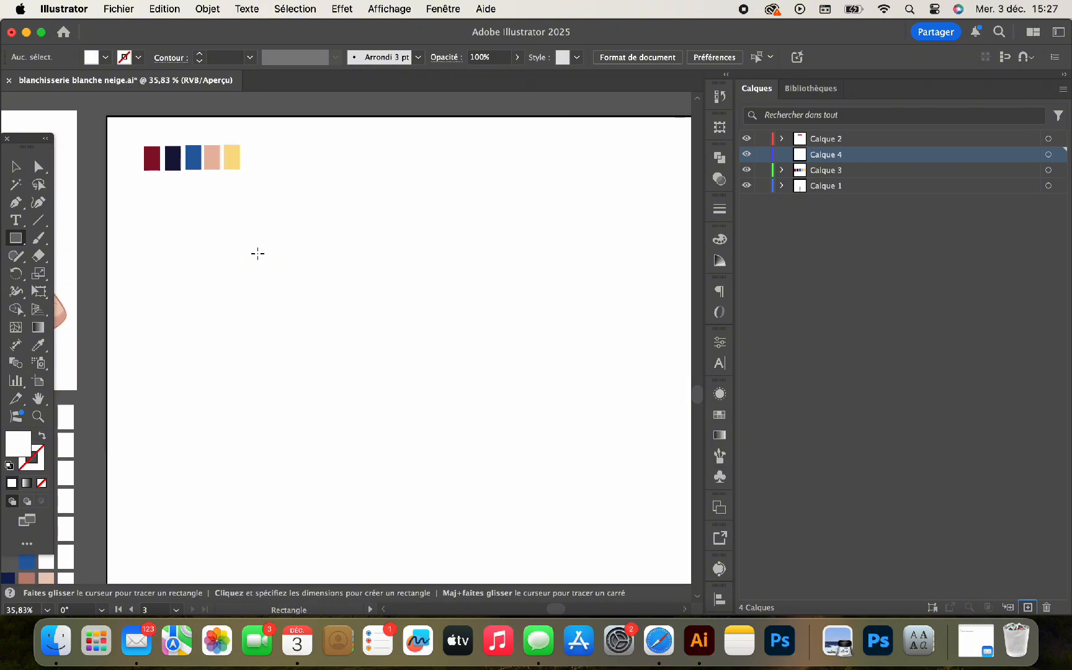
{"action": "left_click_drag", "start_coordinate": [212, 226], "coordinate": [365, 388]}
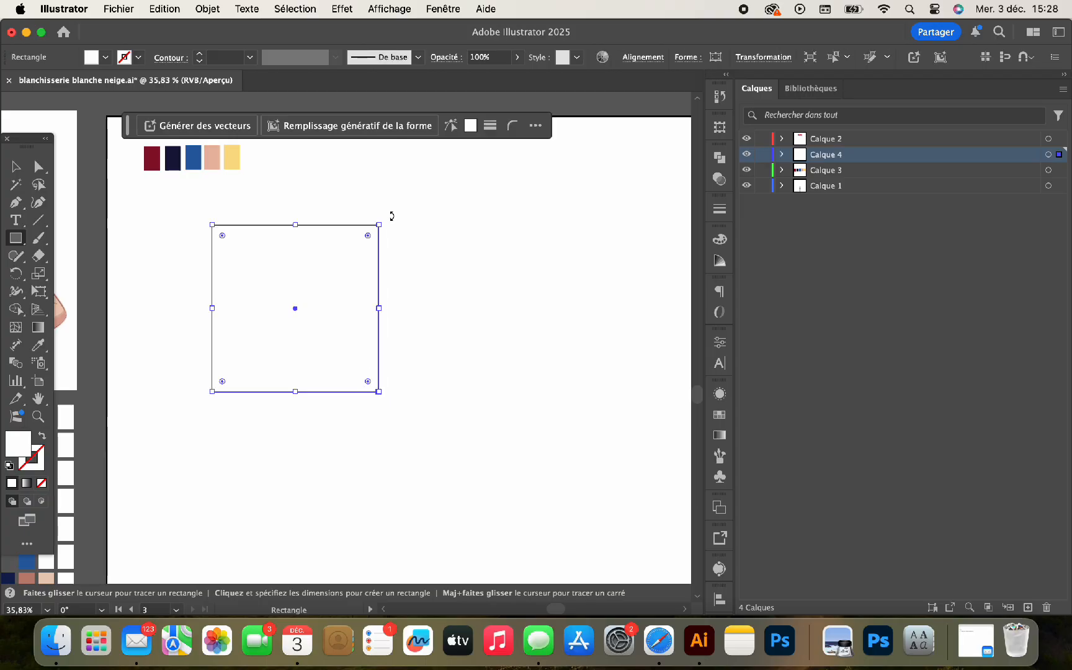
{"action": "left_click_drag", "start_coordinate": [392, 215], "coordinate": [407, 296]}
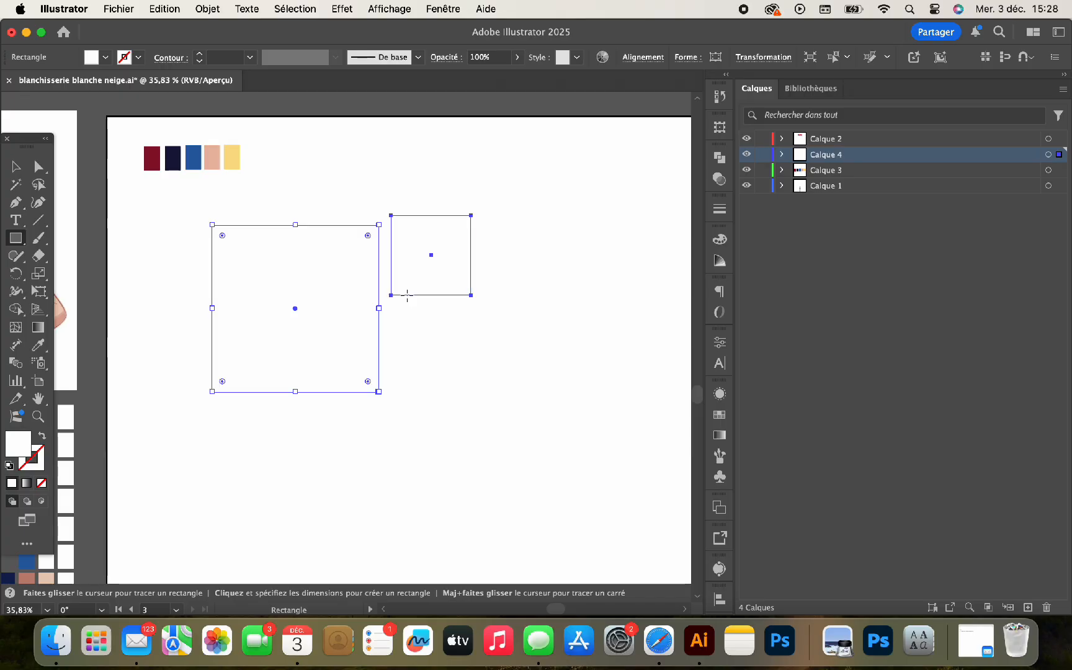
{"action": "key", "text": "super+z"}
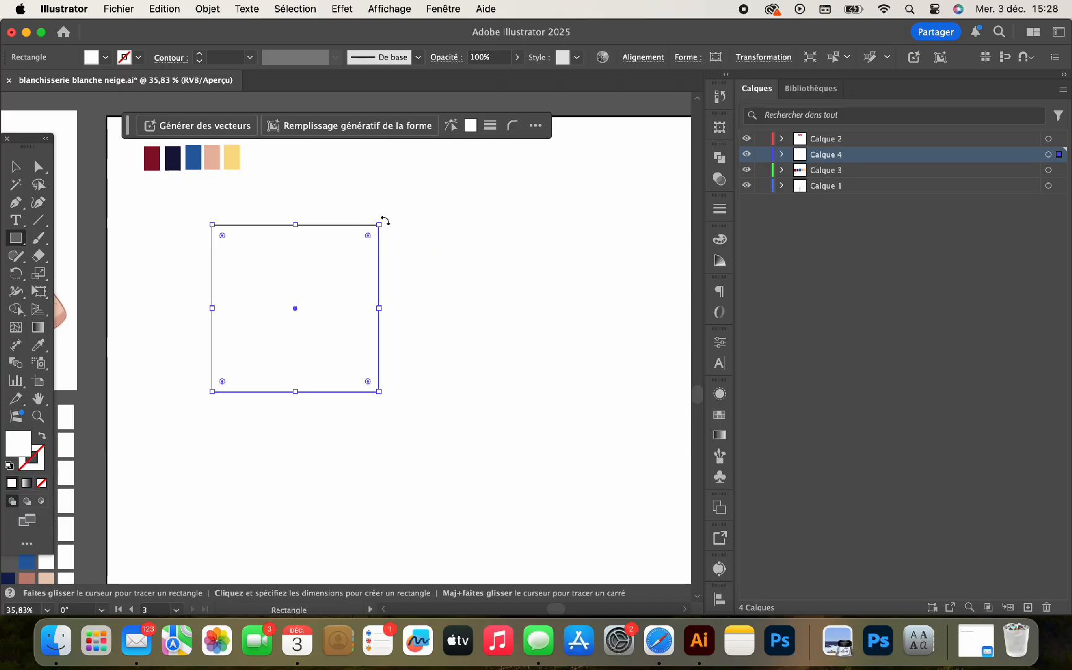
{"action": "left_click_drag", "start_coordinate": [405, 253], "coordinate": [408, 292]}
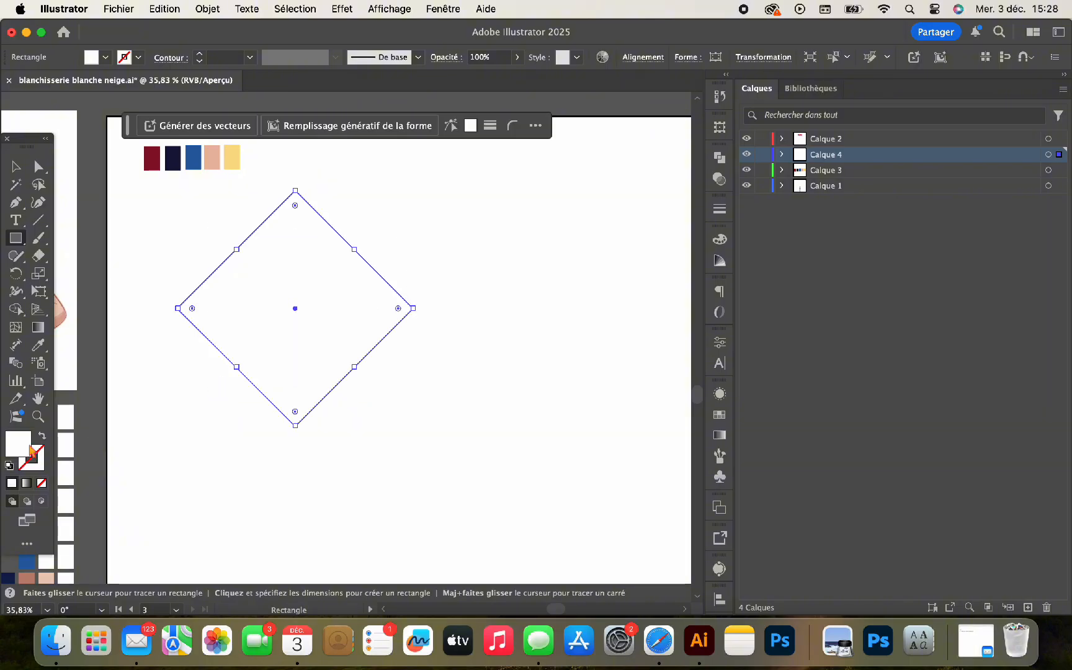
Step: Fill the diamond with the bright blue sampled from the swatch row
{"action": "scroll", "coordinate": [134, 380], "scroll_direction": "up", "scroll_amount": 3}
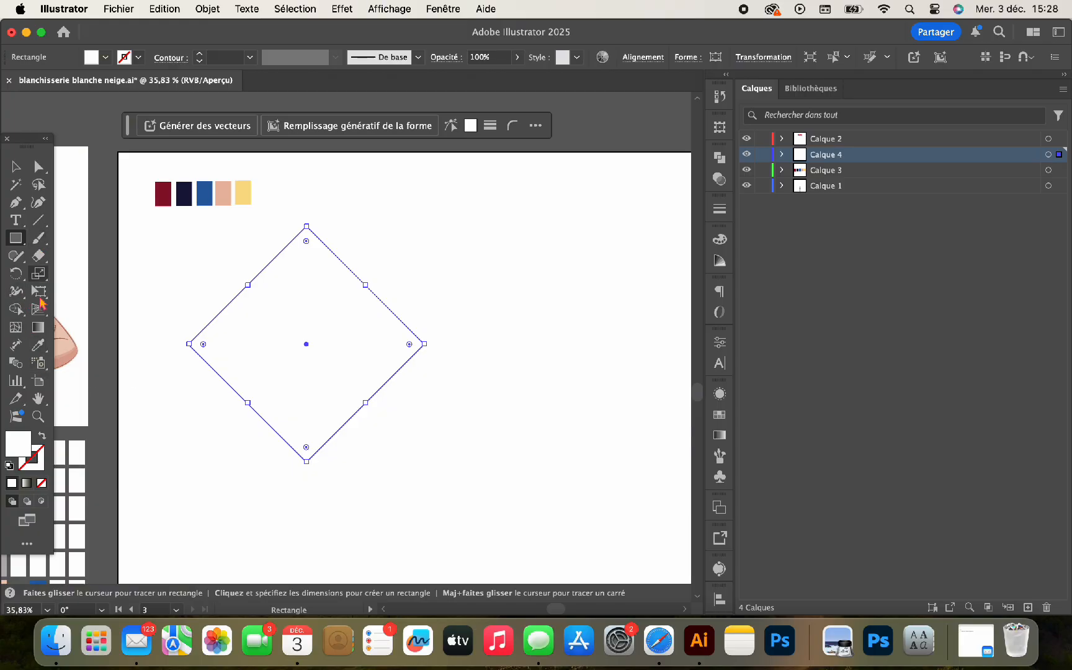
{"action": "left_click", "coordinate": [40, 343]}
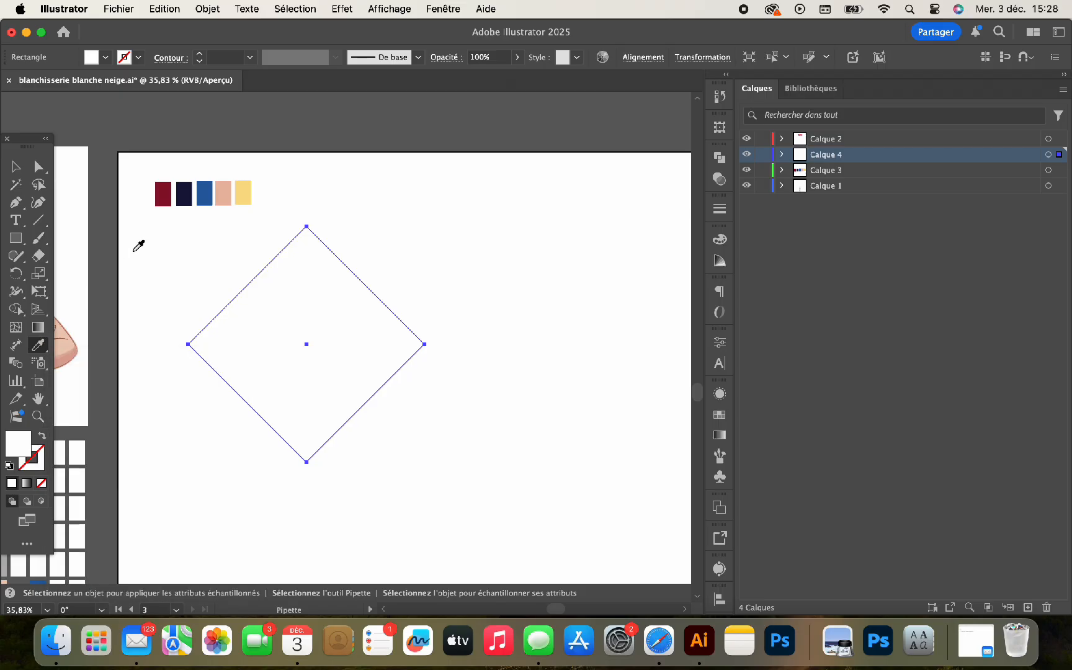
{"action": "left_click", "coordinate": [207, 188]}
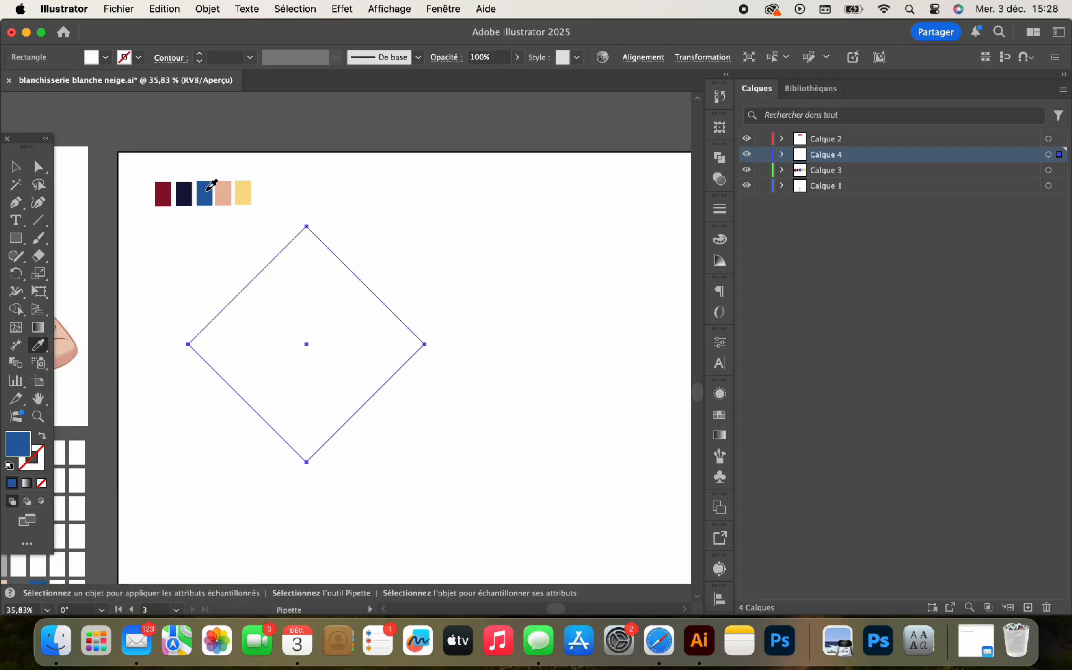
Step: Fully round the diamond's two side corners and bottom corner, keeping the top point sharp, to form a water drop
{"action": "left_click", "coordinate": [16, 166]}
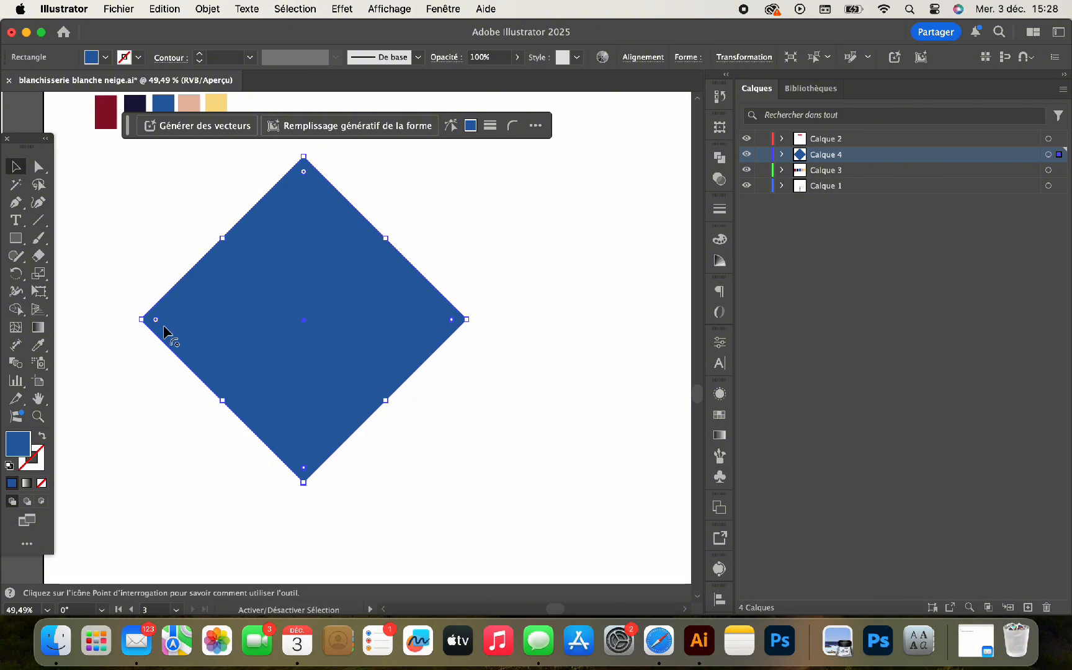
{"action": "left_click_drag", "start_coordinate": [156, 319], "coordinate": [335, 227]}
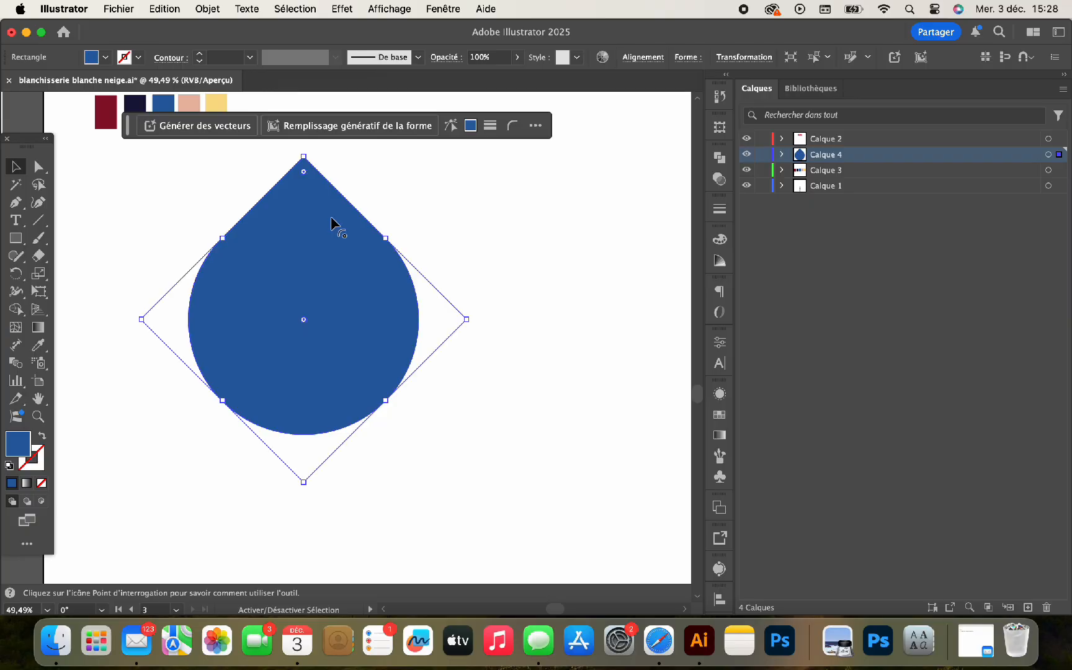
{"action": "left_click", "coordinate": [493, 275]}
Step: Position the black Snow White silhouette image beside the blue drop
{"action": "scroll", "coordinate": [400, 309], "scroll_direction": "down", "scroll_amount": 3}
{"action": "left_click", "coordinate": [110, 310]}
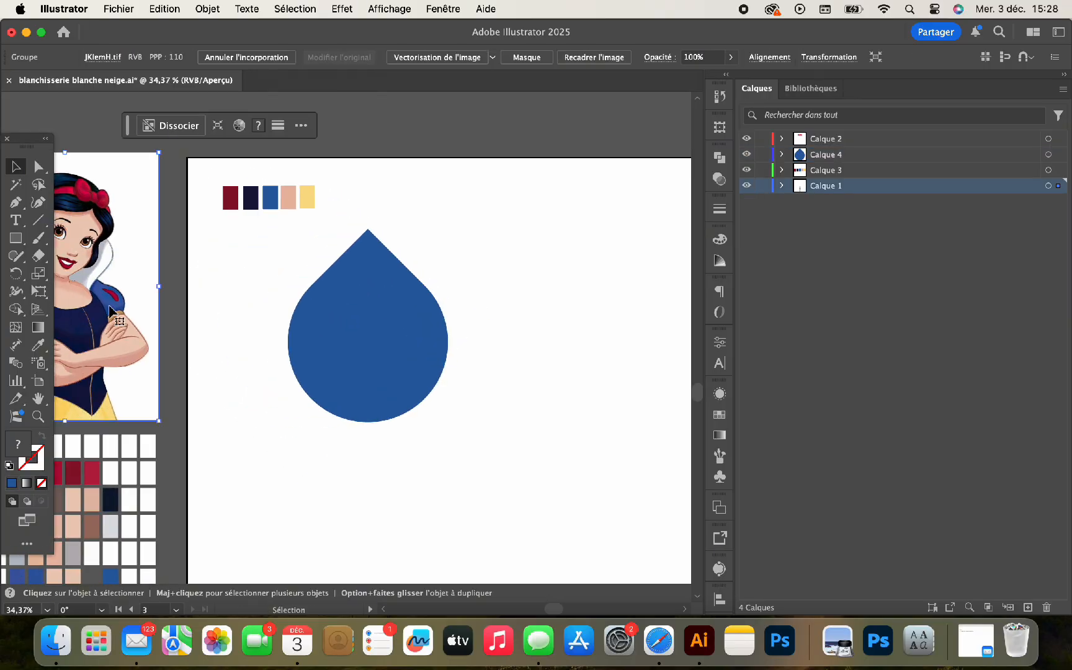
{"action": "scroll", "coordinate": [100, 300], "scroll_direction": "down", "scroll_amount": 2}
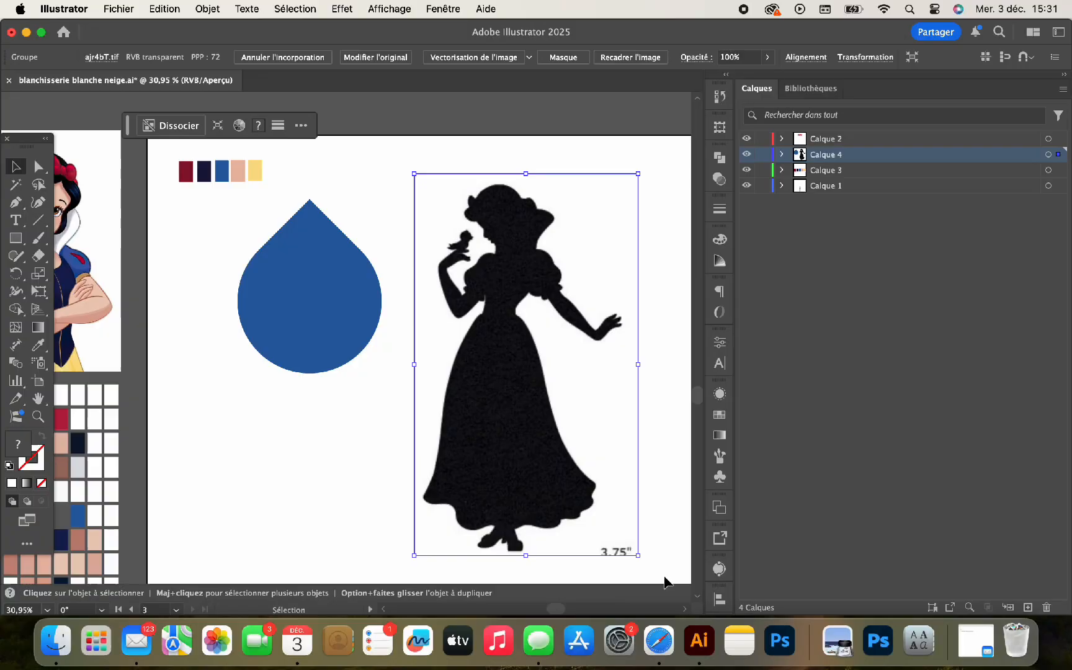
{"action": "scroll", "coordinate": [515, 433], "scroll_direction": "up", "scroll_amount": 2}
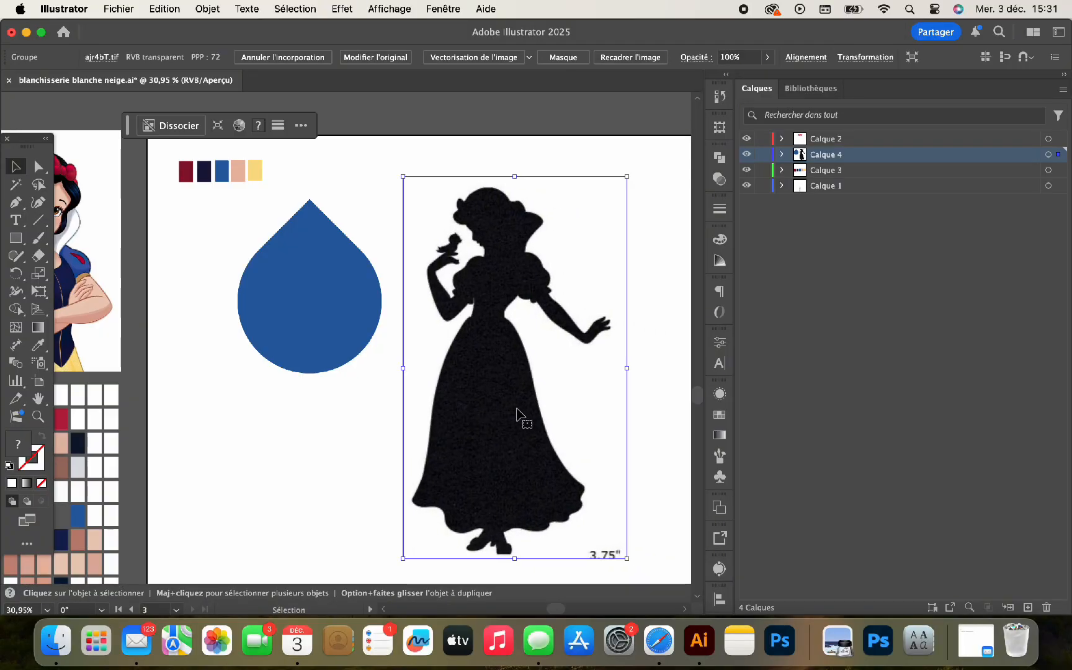
{"action": "left_click_drag", "start_coordinate": [495, 419], "coordinate": [540, 420]}
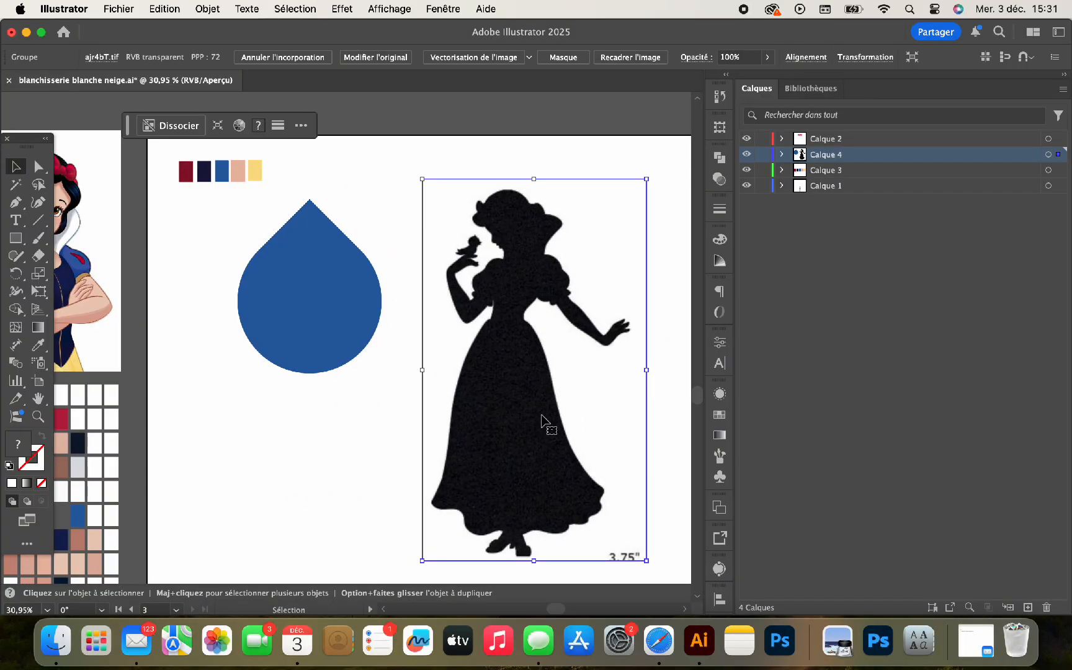
Step: Vectorise the silhouette image with the default preset and keep the tracing selected
{"action": "left_click", "coordinate": [467, 57]}
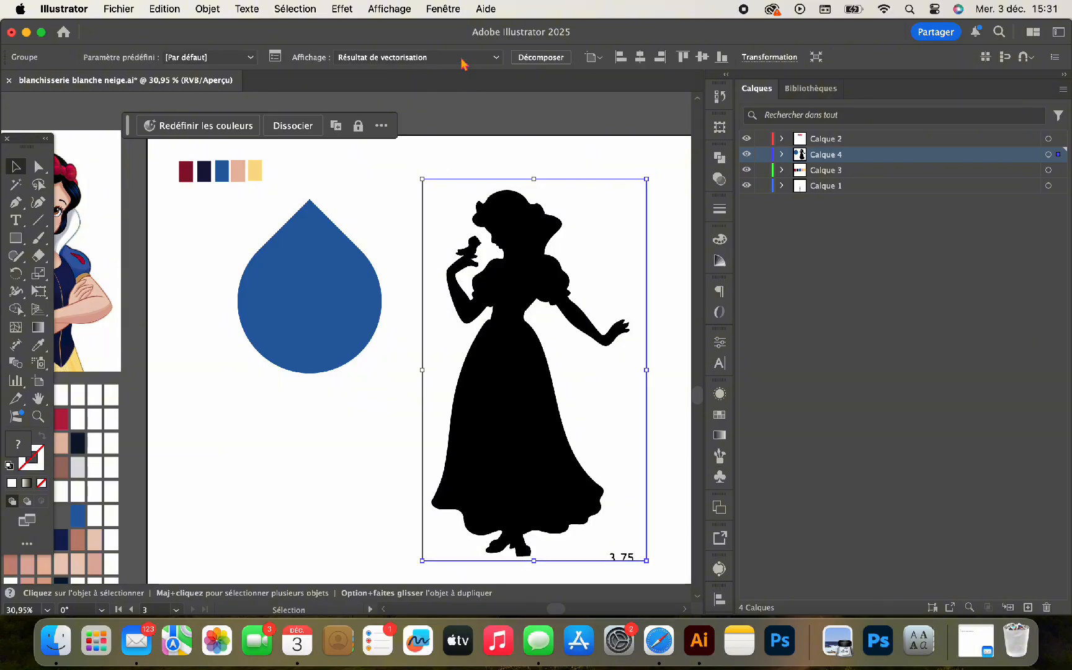
{"action": "scroll", "coordinate": [514, 215], "scroll_direction": "up", "scroll_amount": 5}
{"action": "scroll", "coordinate": [513, 216], "scroll_direction": "down", "scroll_amount": 5}
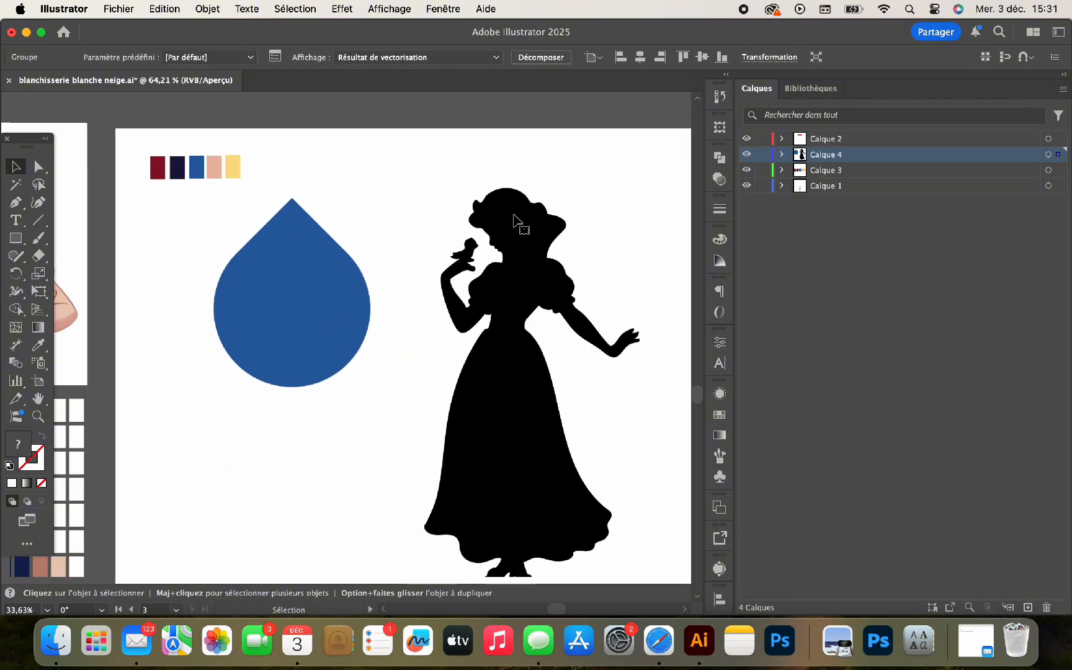
{"action": "scroll", "coordinate": [514, 215], "scroll_direction": "right", "scroll_amount": 1}
{"action": "left_click", "coordinate": [514, 216]}
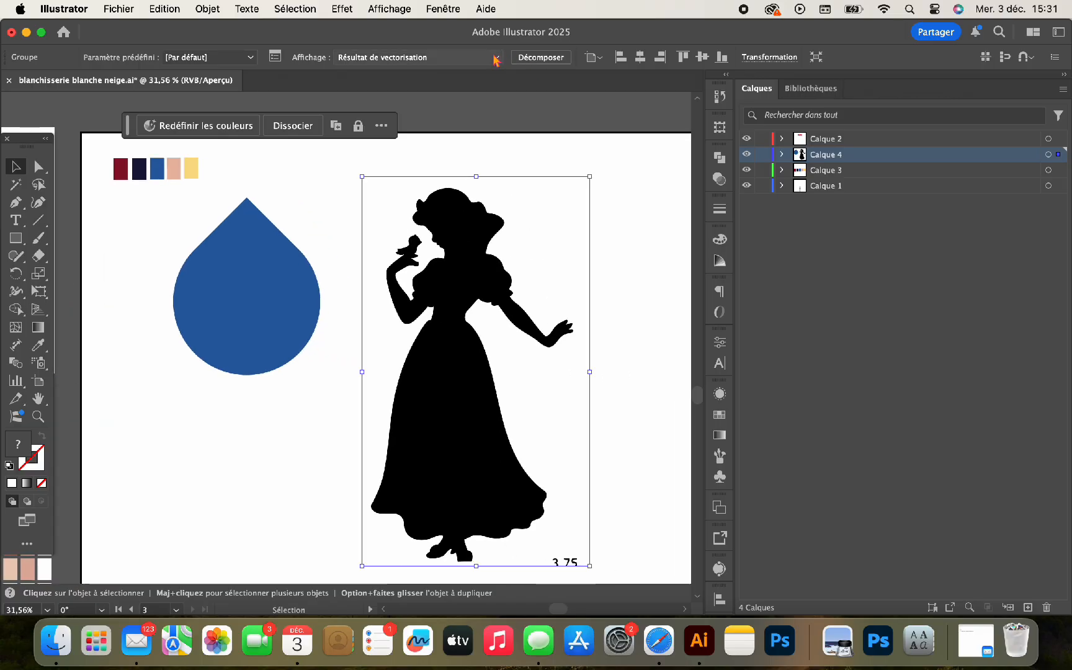
Step: Set the image trace to ignore white and expand the silhouette into editable paths
{"action": "left_click", "coordinate": [275, 56]}
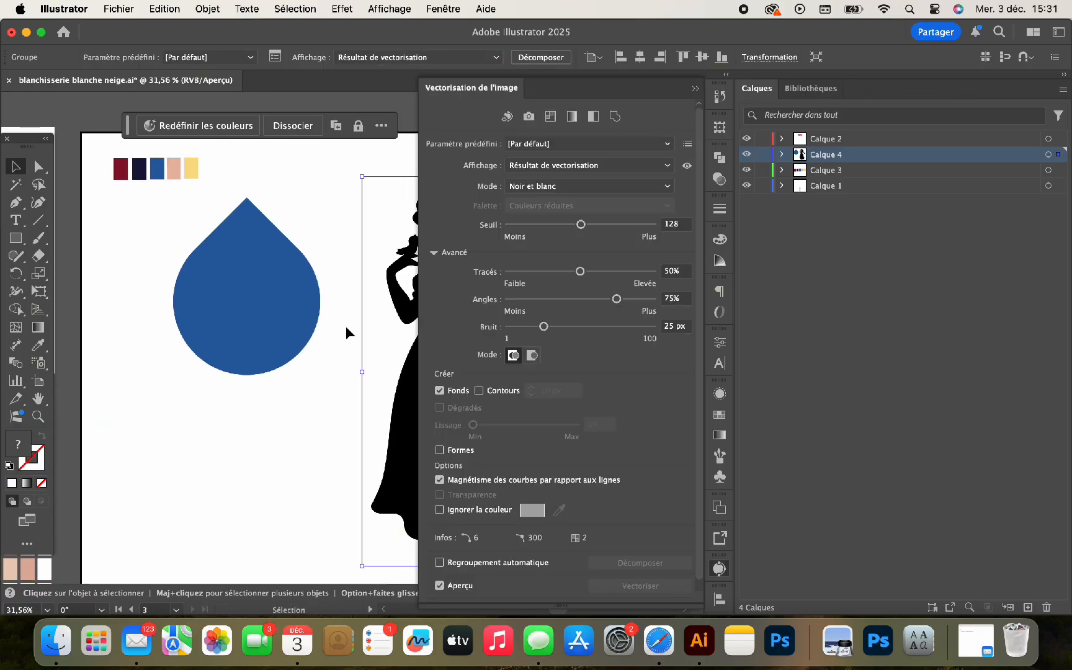
{"action": "scroll", "coordinate": [347, 332], "scroll_direction": "right", "scroll_amount": 3}
{"action": "scroll", "coordinate": [347, 332], "scroll_direction": "down", "scroll_amount": 1}
{"action": "scroll", "coordinate": [347, 327], "scroll_direction": "right", "scroll_amount": 1}
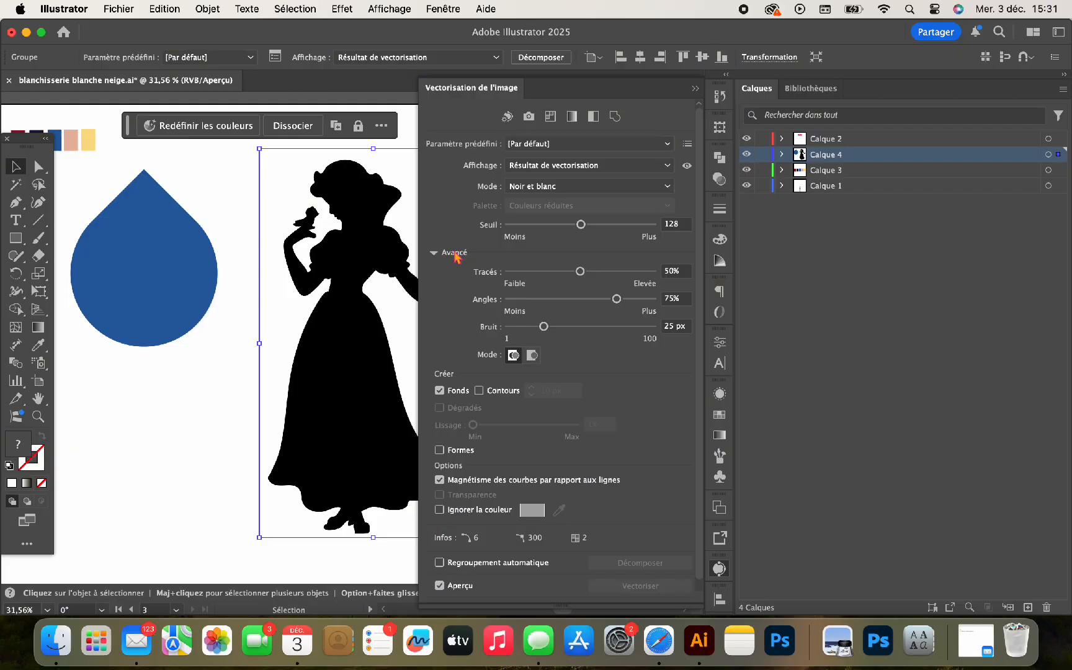
{"action": "left_click", "coordinate": [440, 510]}
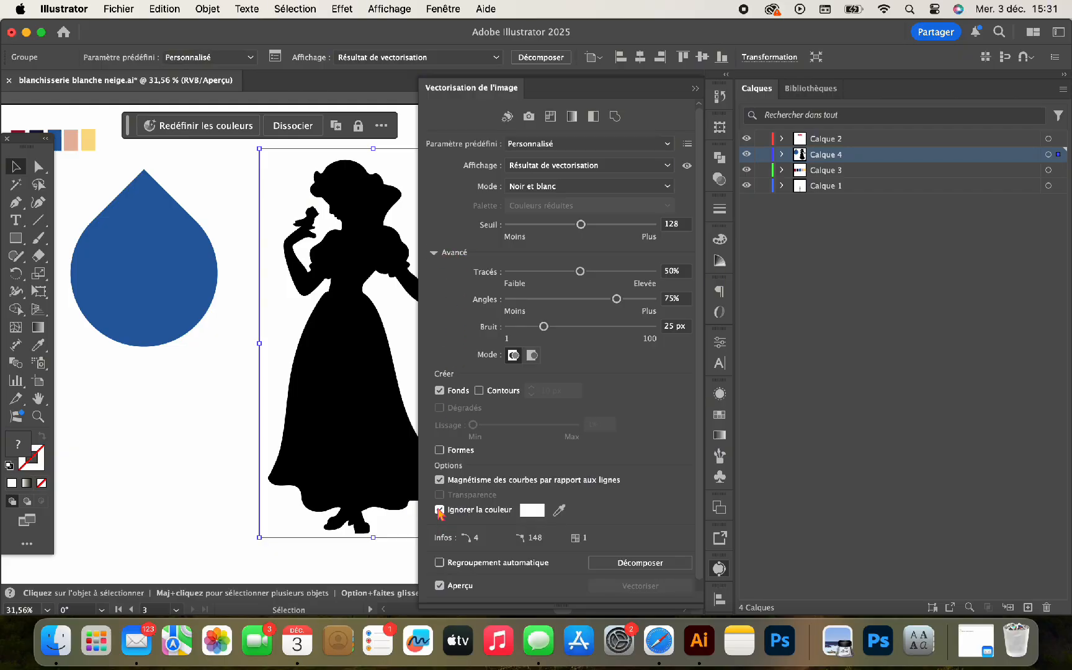
{"action": "left_click", "coordinate": [620, 563]}
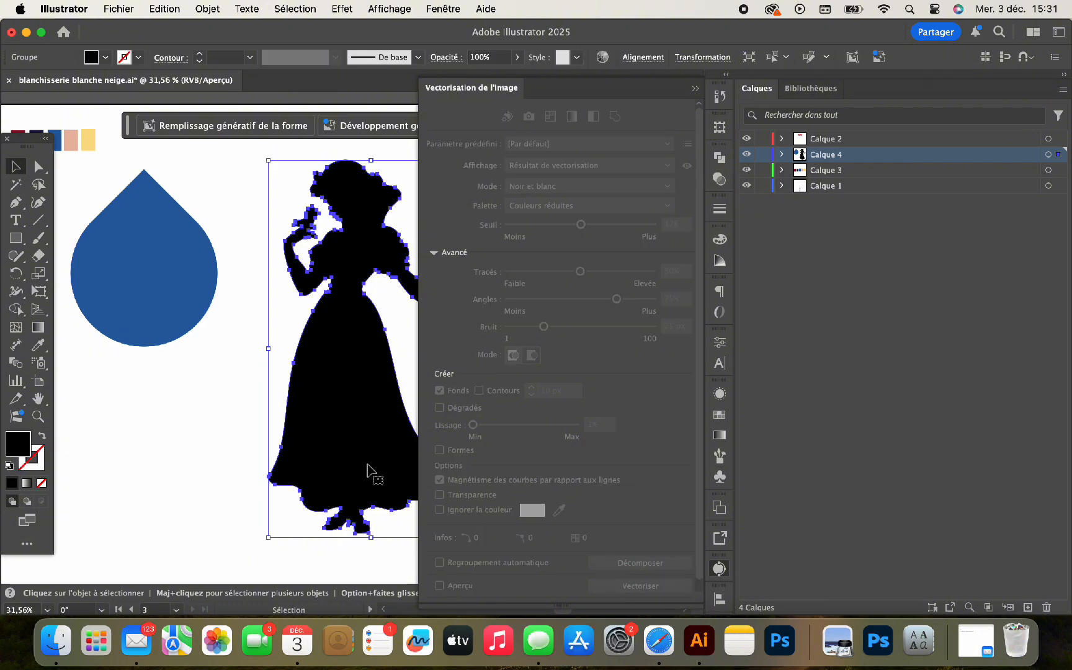
Step: Mirror the expanded silhouette across the vertical axis
{"action": "scroll", "coordinate": [367, 465], "scroll_direction": "right", "scroll_amount": 3}
{"action": "scroll", "coordinate": [367, 466], "scroll_direction": "up", "scroll_amount": 2}
{"action": "right_click", "coordinate": [320, 456]}
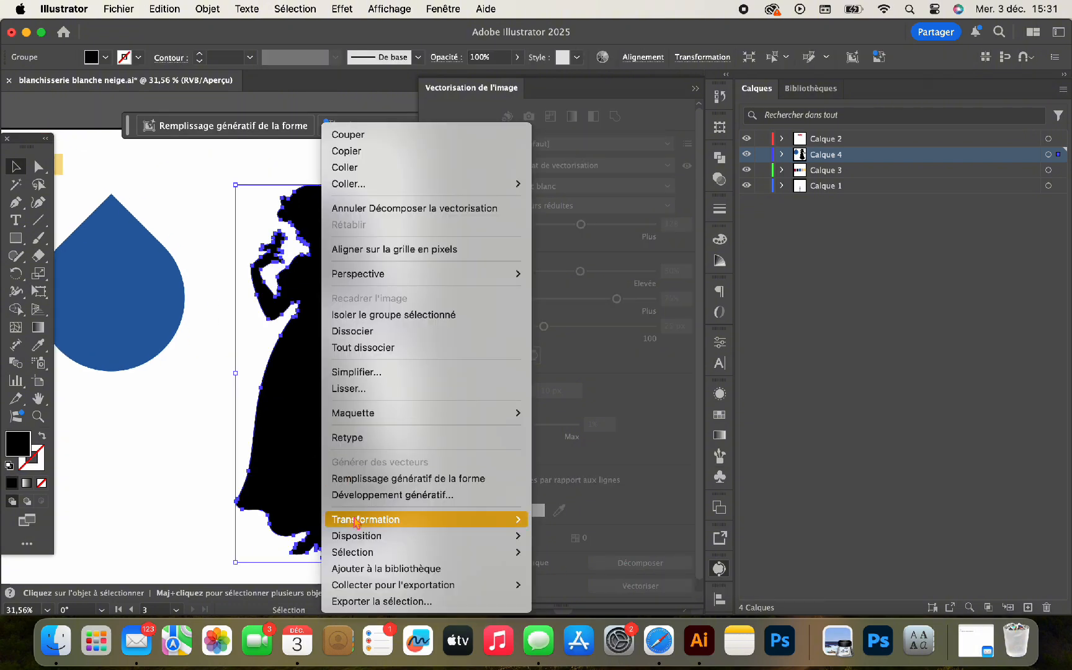
{"action": "mouse_move", "coordinate": [358, 523]}
{"action": "left_click", "coordinate": [558, 519]}
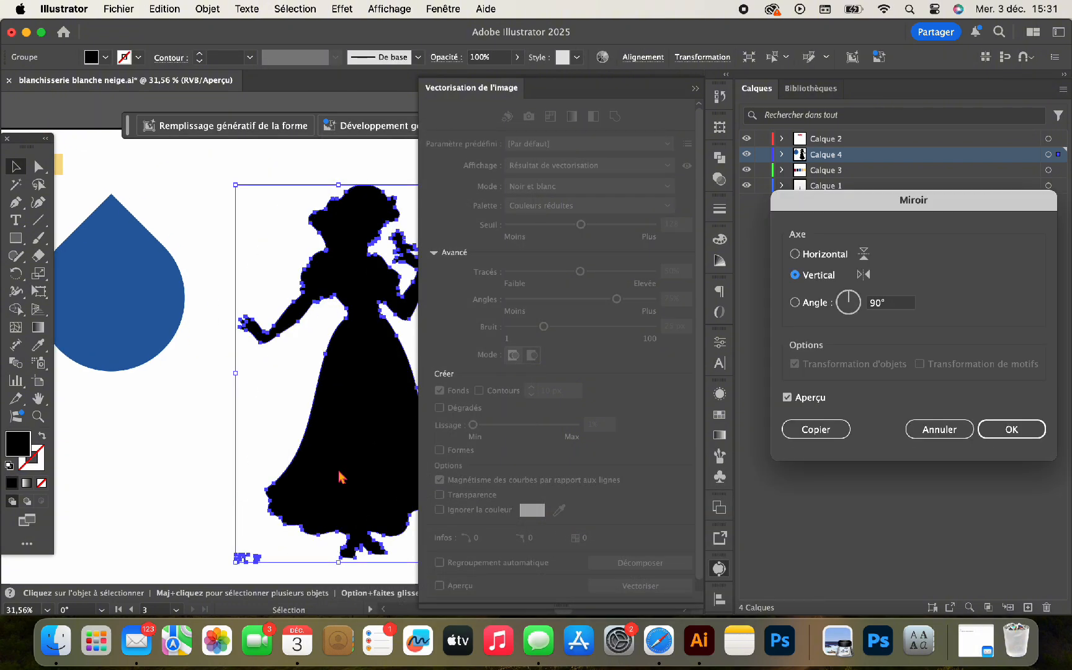
{"action": "left_click", "coordinate": [1010, 430]}
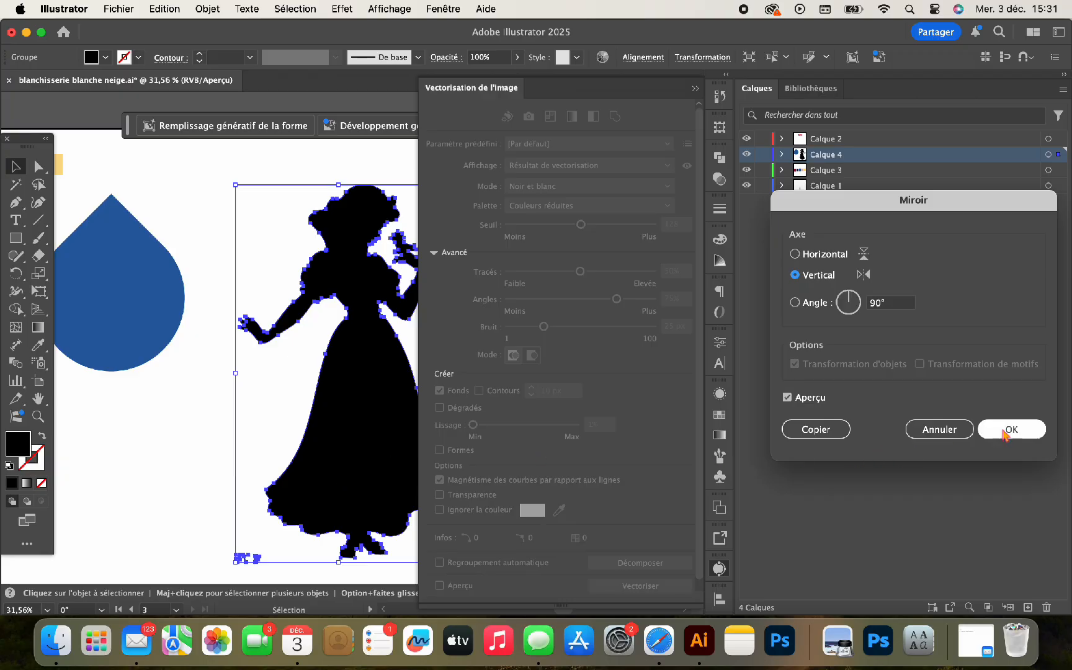
Step: Delete the traced "3.75" text left beside the silhouette's feet
{"action": "left_click", "coordinate": [181, 548]}
{"action": "key", "text": "a"}
{"action": "left_click_drag", "start_coordinate": [253, 561], "coordinate": [260, 566]}
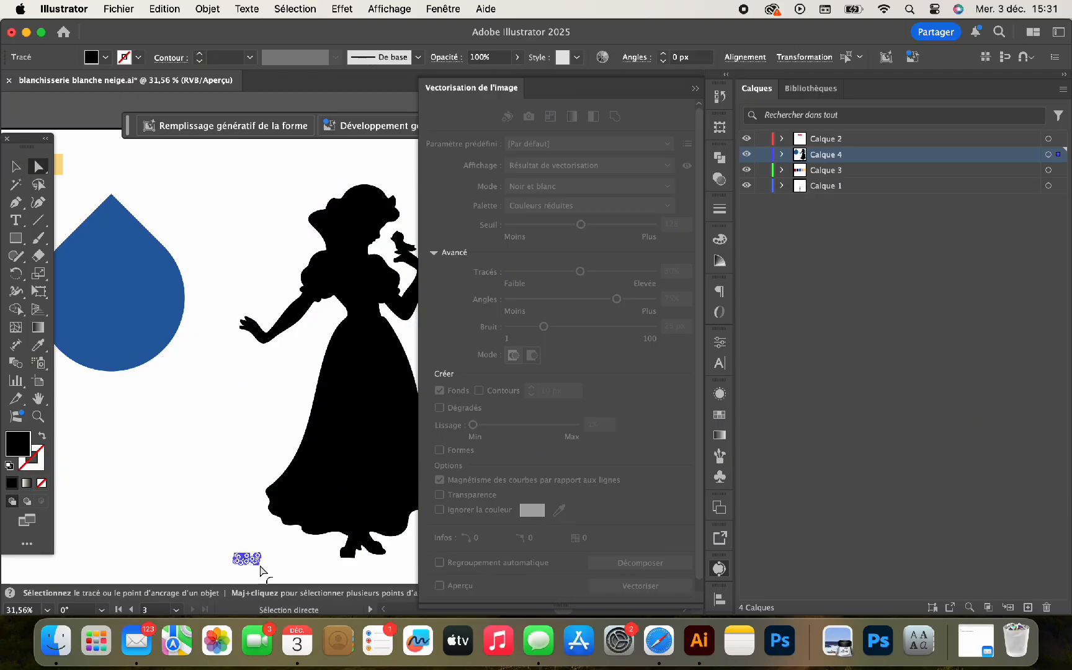
{"action": "key", "text": "Delete"}
Step: Close the image trace settings and move the silhouette over the blue drop, with the head and torso inside it
{"action": "key", "text": "v"}
{"action": "left_click", "coordinate": [332, 455]}
{"action": "scroll", "coordinate": [338, 465], "scroll_direction": "down", "scroll_amount": 2}
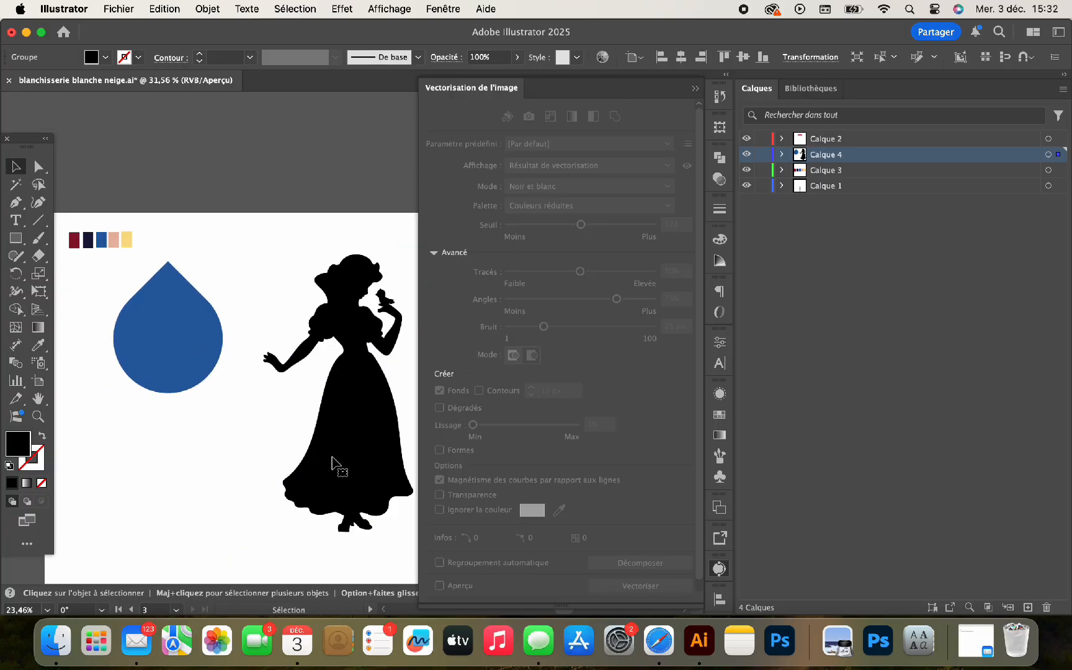
{"action": "left_click", "coordinate": [693, 92]}
{"action": "scroll", "coordinate": [323, 260], "scroll_direction": "left", "scroll_amount": 5}
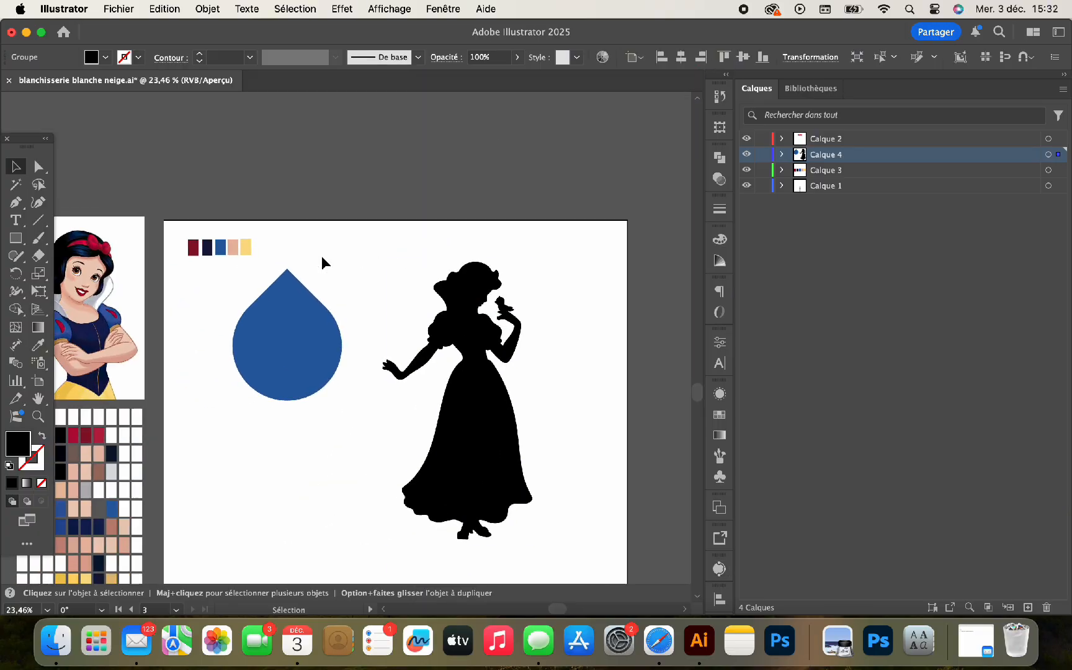
{"action": "left_click_drag", "start_coordinate": [497, 407], "coordinate": [311, 443]}
{"action": "scroll", "coordinate": [311, 443], "scroll_direction": "up", "scroll_amount": 3}
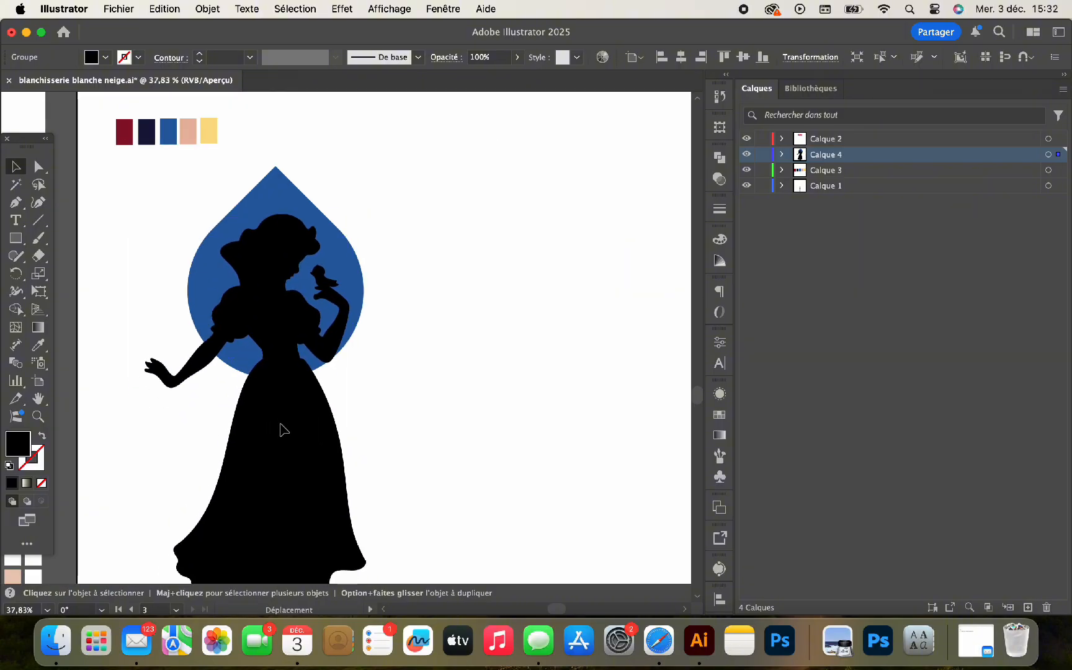
Step: Recolour the silhouette white by sampling the artboard's white with the Eyedropper
{"action": "key", "text": "i"}
{"action": "left_click", "coordinate": [115, 318]}
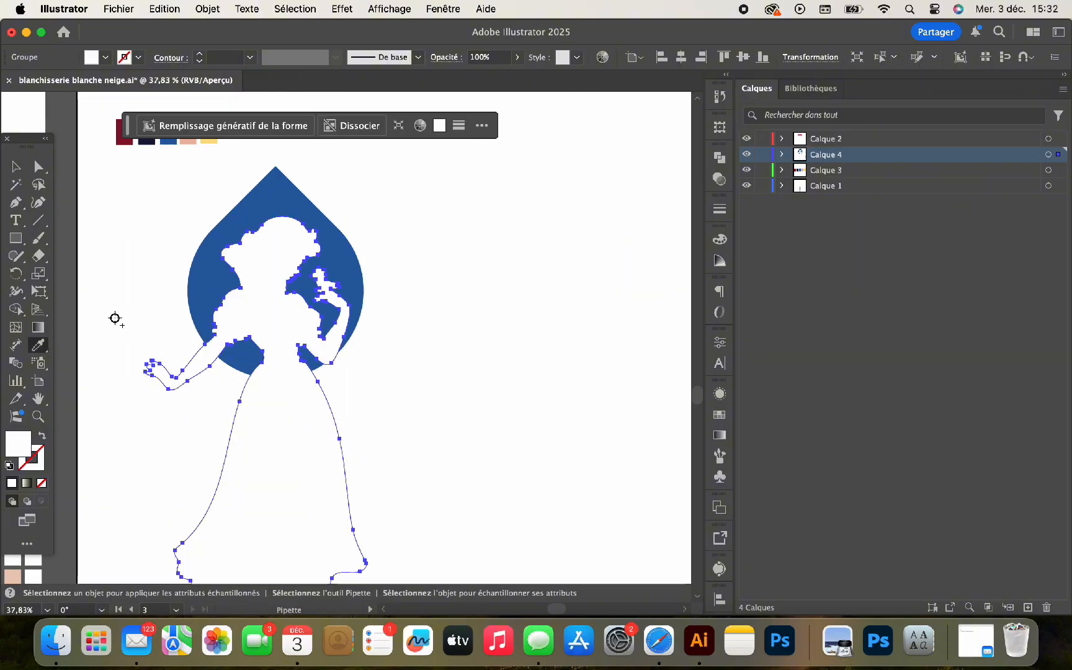
{"action": "scroll", "coordinate": [185, 309], "scroll_direction": "up", "scroll_amount": 2}
Step: Select the white silhouette together with the blue drop and split them with the Pathfinder Divide operation
{"action": "left_click", "coordinate": [16, 167]}
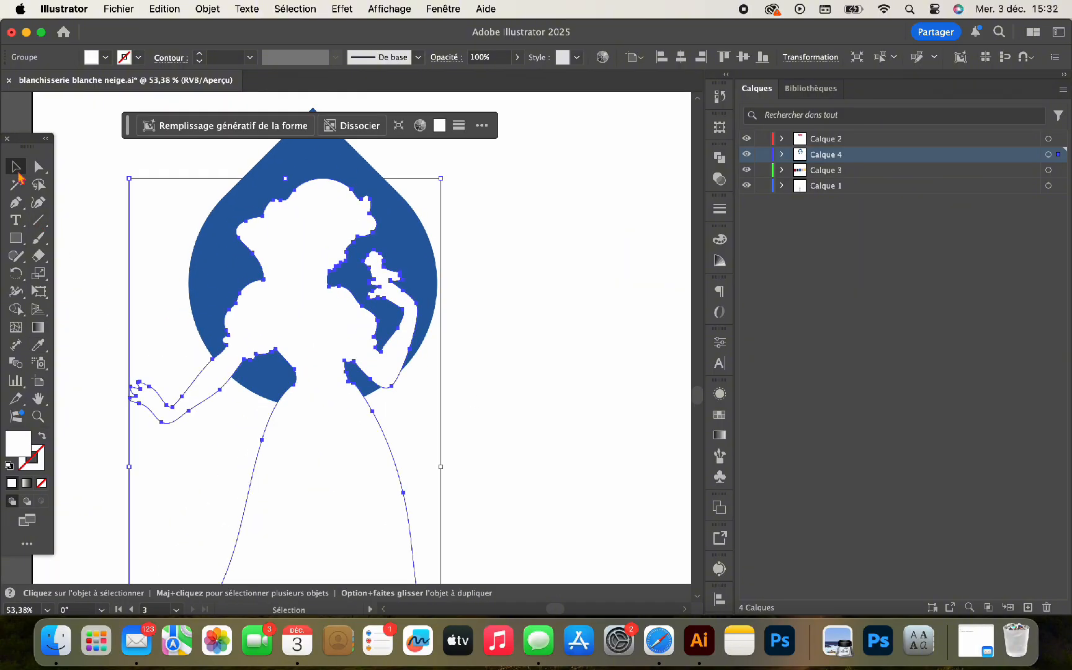
{"action": "scroll", "coordinate": [141, 262], "scroll_direction": "down", "scroll_amount": 2}
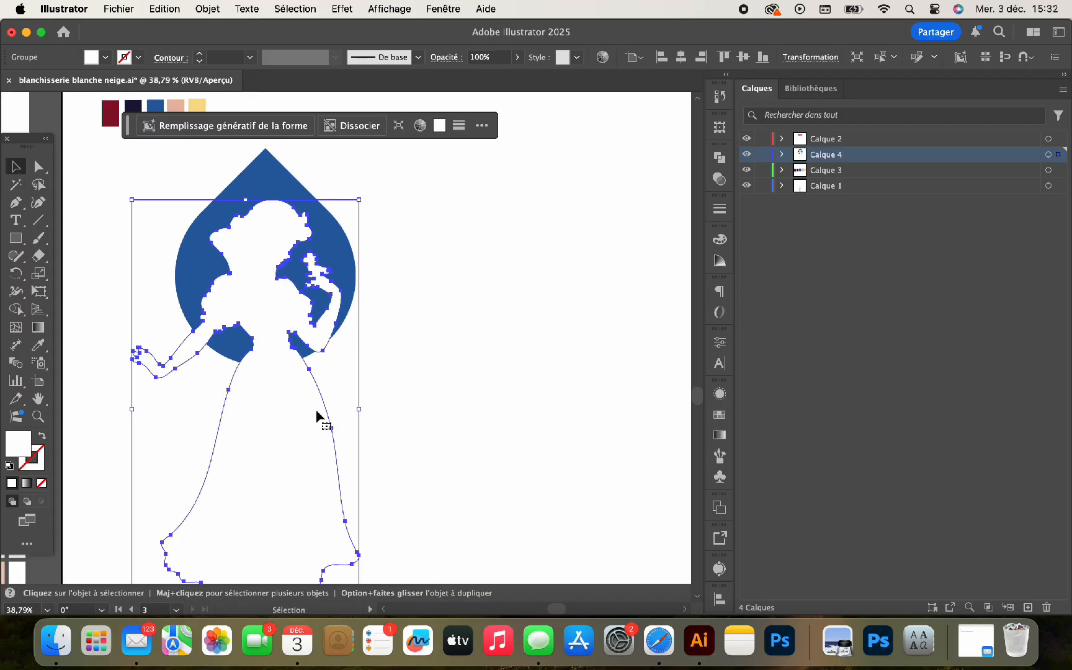
{"action": "left_click", "coordinate": [307, 324], "text": "shift"}
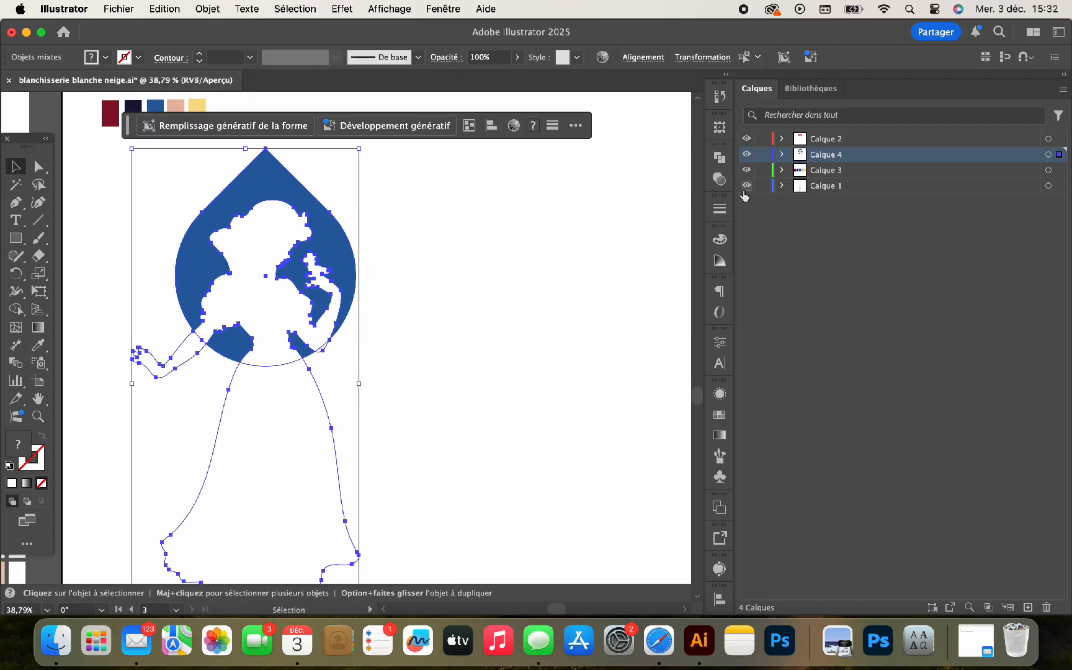
{"action": "left_click", "coordinate": [720, 159]}
{"action": "left_click", "coordinate": [542, 229]}
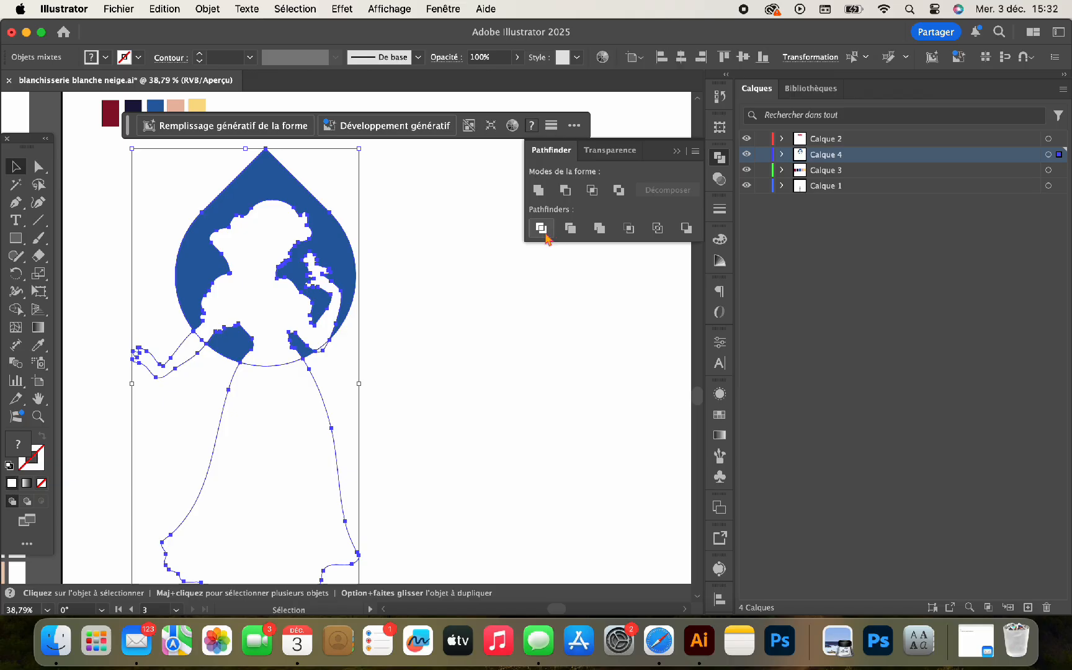
Step: Delete the white silhouette pieces from the divided group in Calque 4, keeping only the three blue drop parts
{"action": "left_click", "coordinate": [783, 155]}
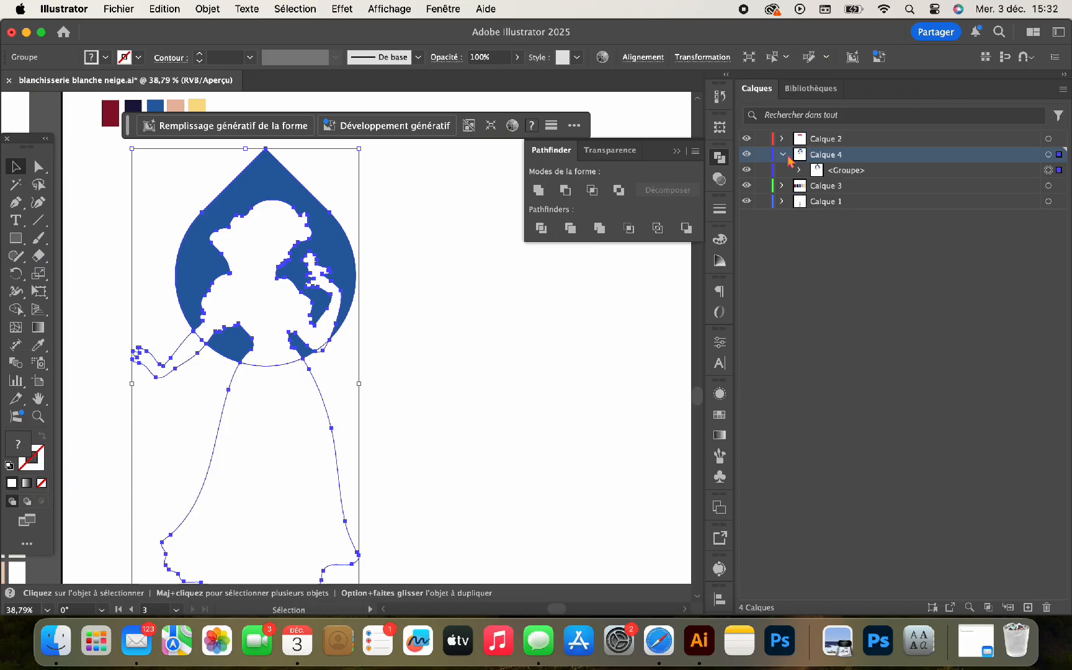
{"action": "left_click", "coordinate": [798, 170]}
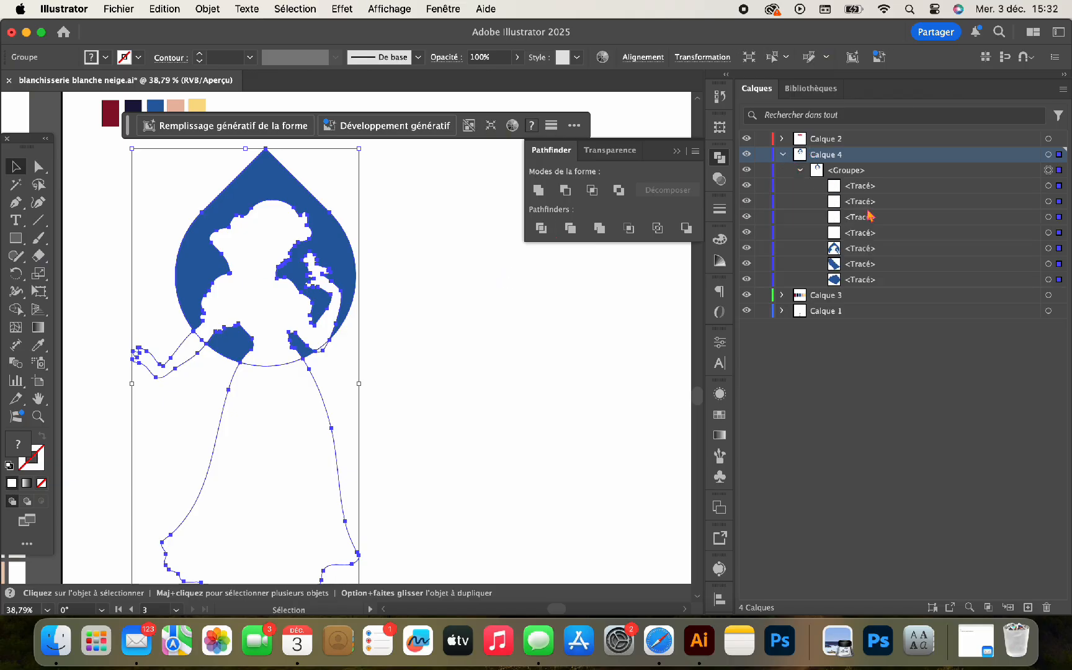
{"action": "left_click", "coordinate": [1049, 201]}
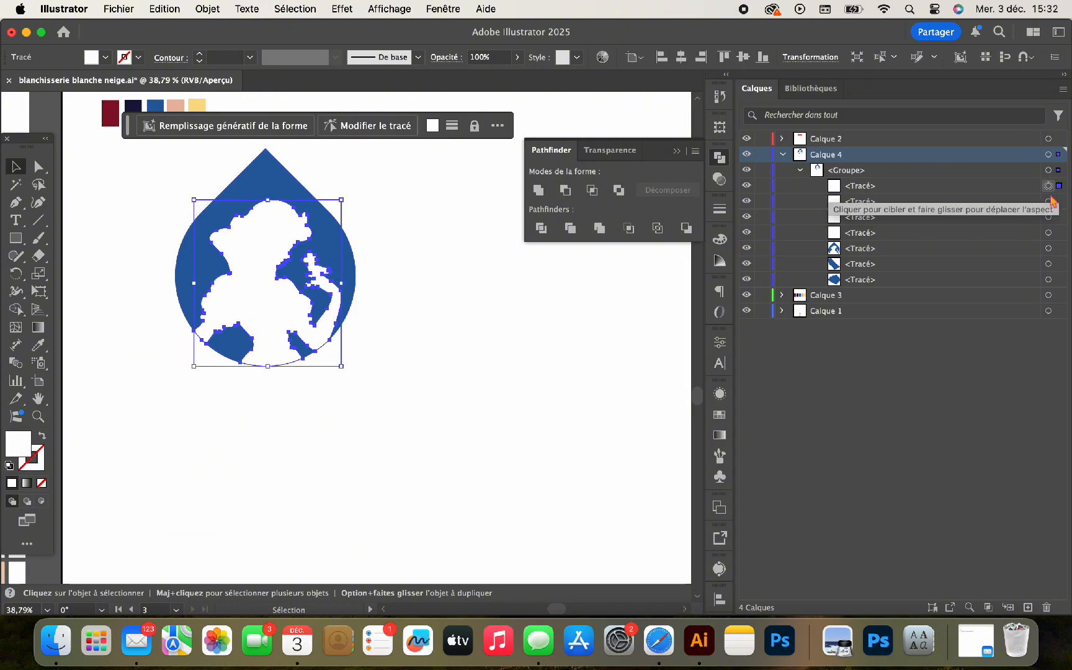
{"action": "key", "text": "Delete"}
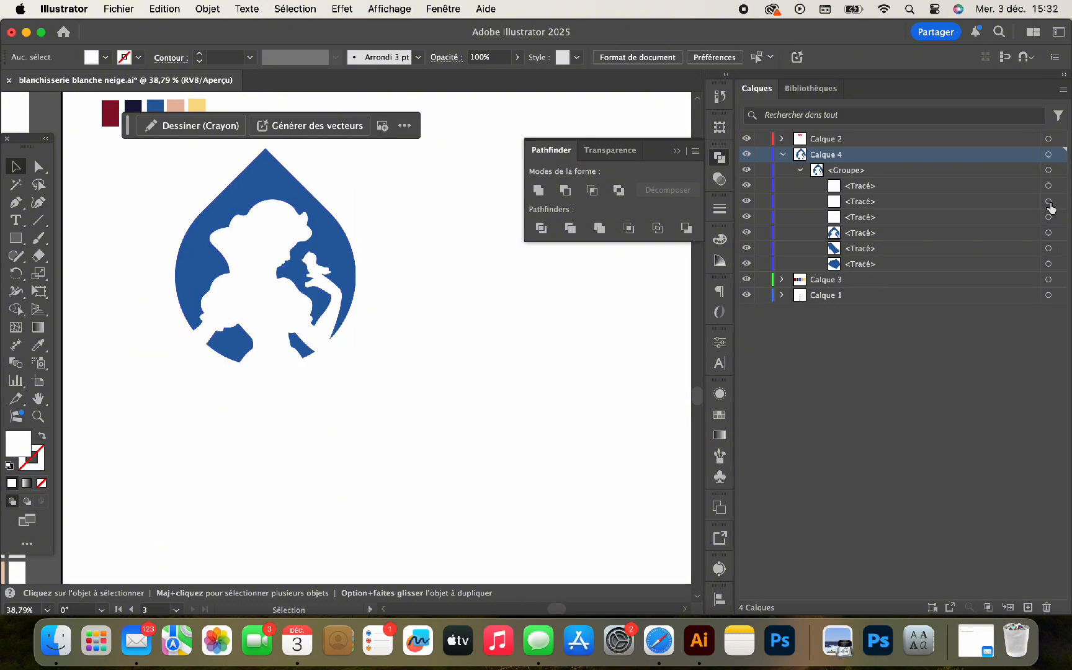
{"action": "key", "text": "Delete"}
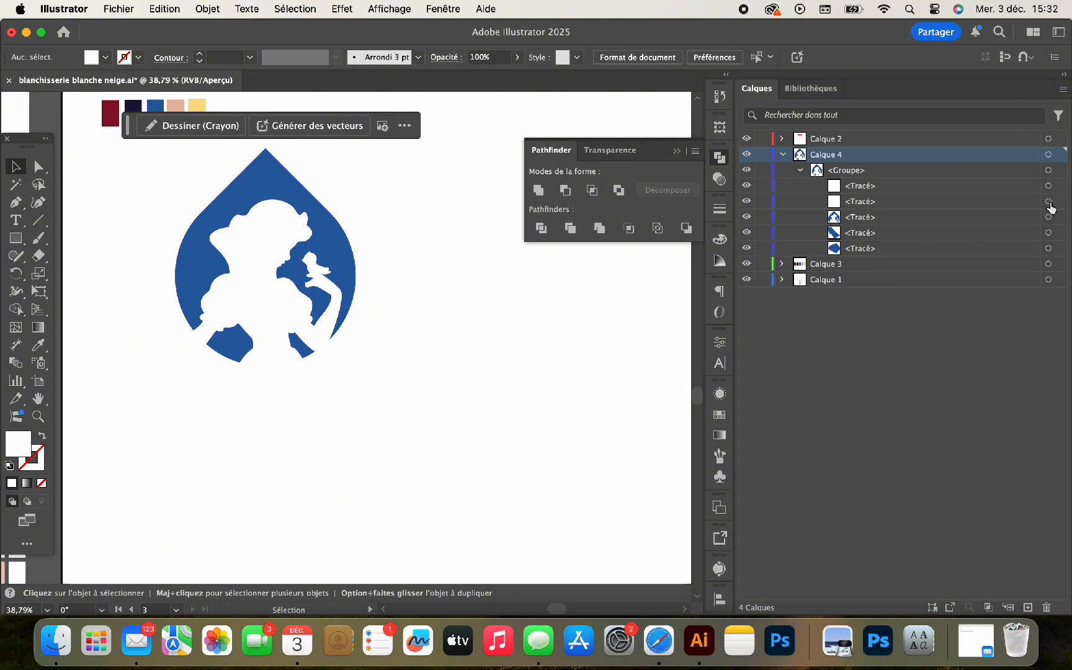
{"action": "left_click", "coordinate": [1049, 186]}
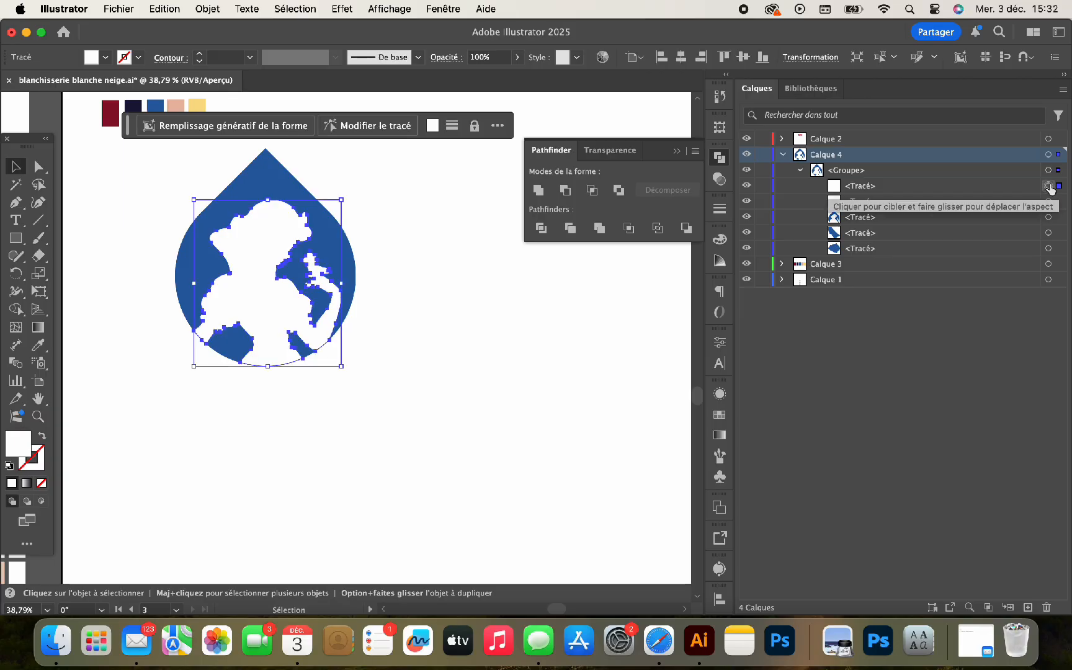
{"action": "left_click", "coordinate": [1049, 201]}
{"action": "key", "text": "Delete"}
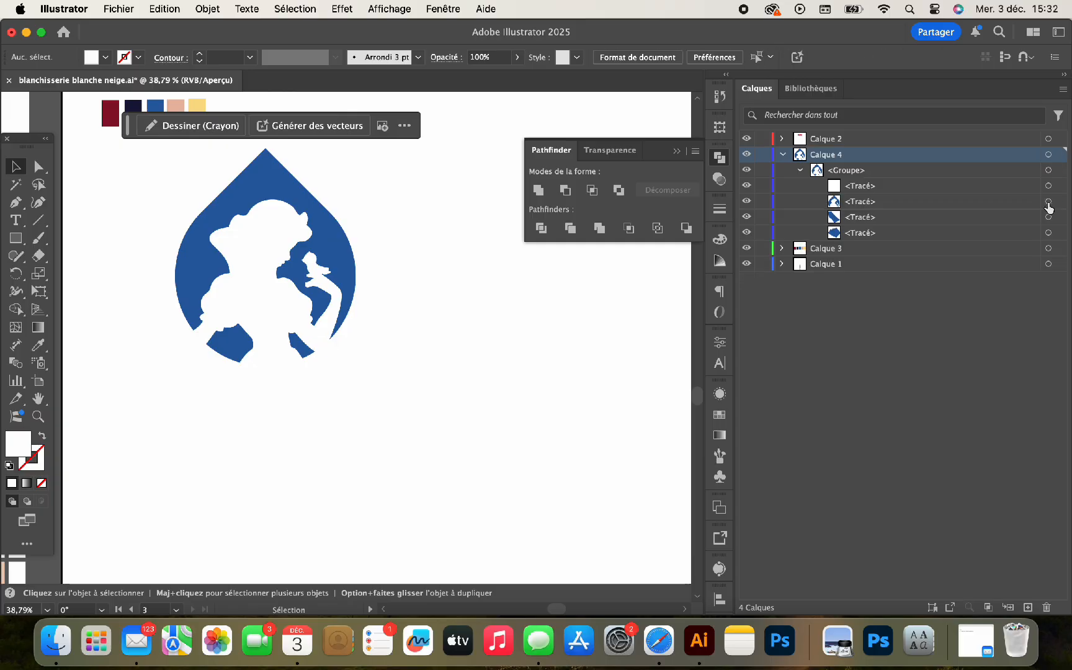
{"action": "left_click", "coordinate": [1049, 186]}
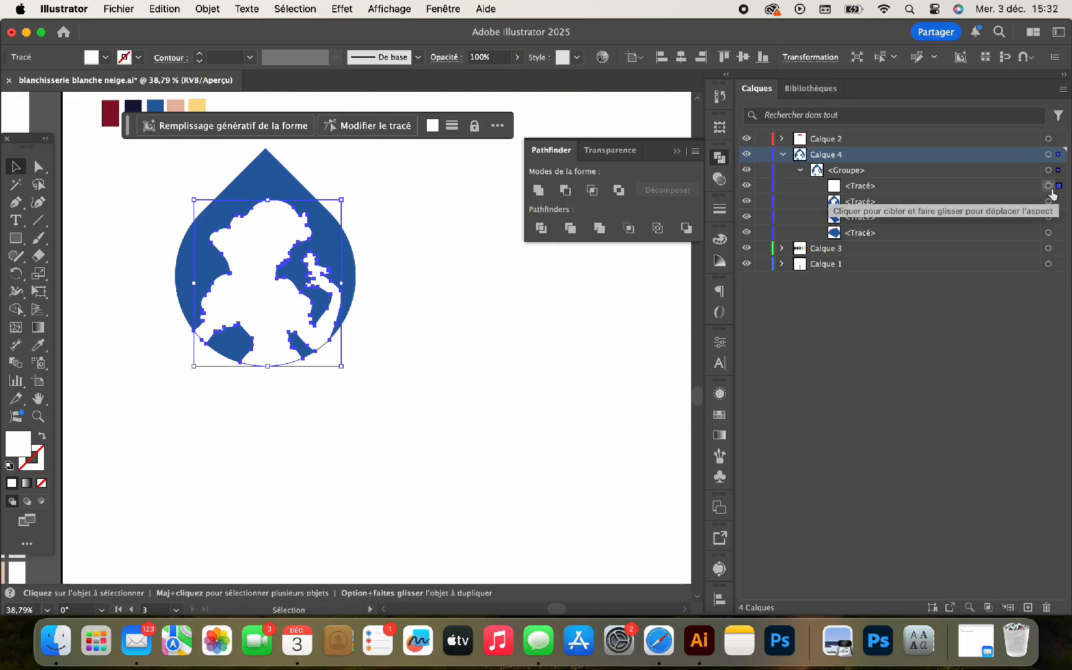
{"action": "key", "text": "Delete"}
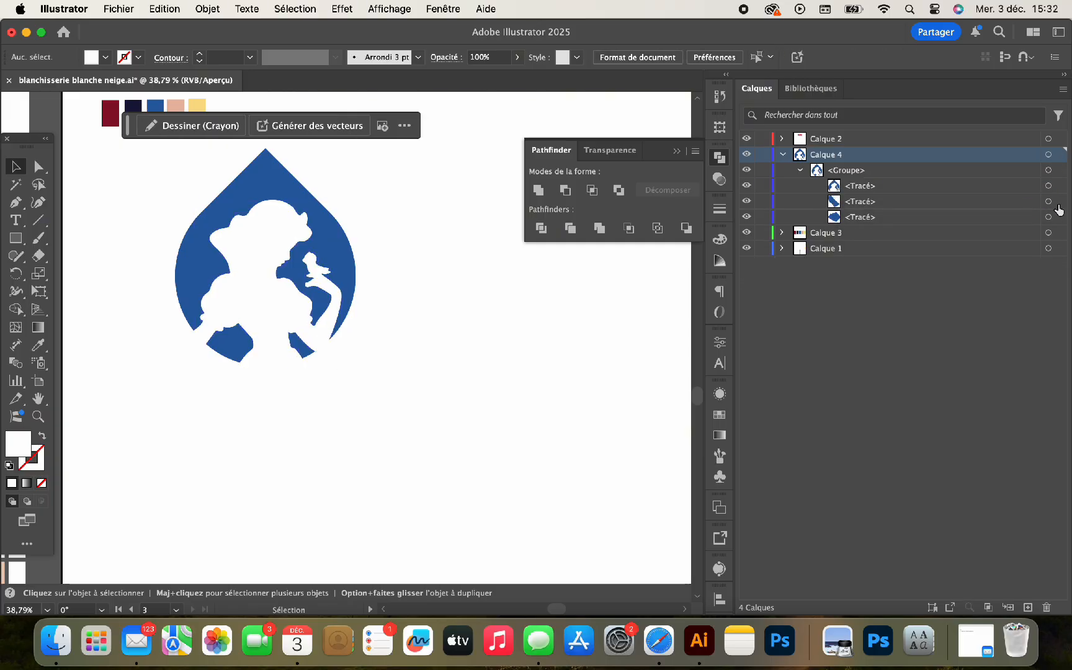
Step: Merge the remaining blue drop parts with the Pathfinder Unite operation and deselect them
{"action": "left_click", "coordinate": [1049, 170]}
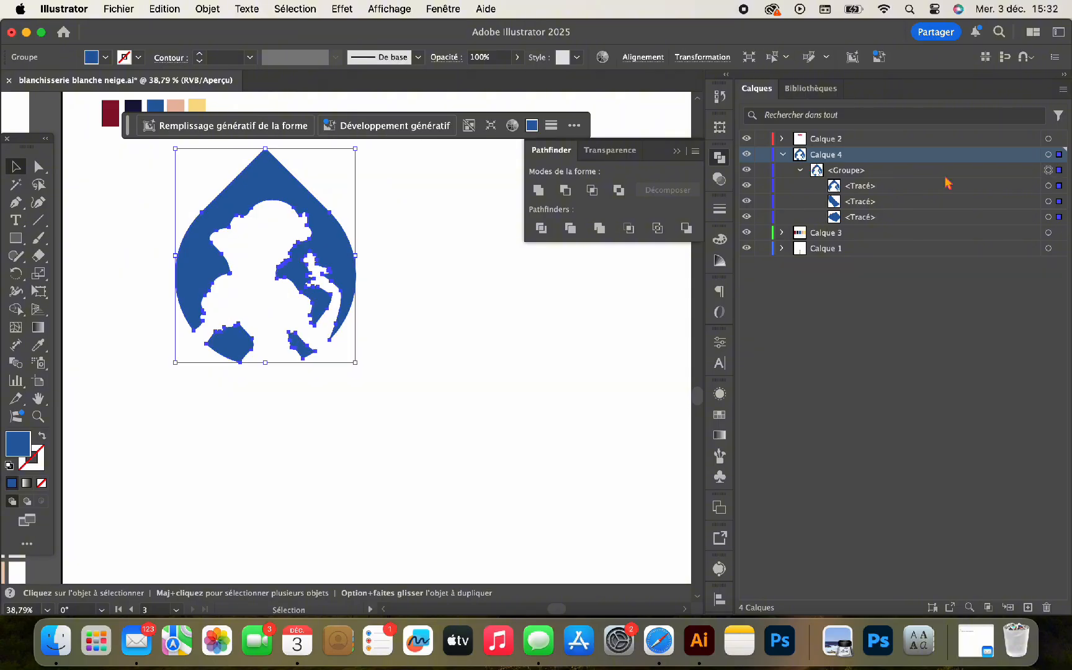
{"action": "left_click", "coordinate": [539, 190]}
{"action": "left_click", "coordinate": [453, 260]}
Step: Enlarge the cut-out drop emblem to roughly one and a half times its size, below the colour swatches
{"action": "scroll", "coordinate": [453, 261], "scroll_direction": "down", "scroll_amount": 3}
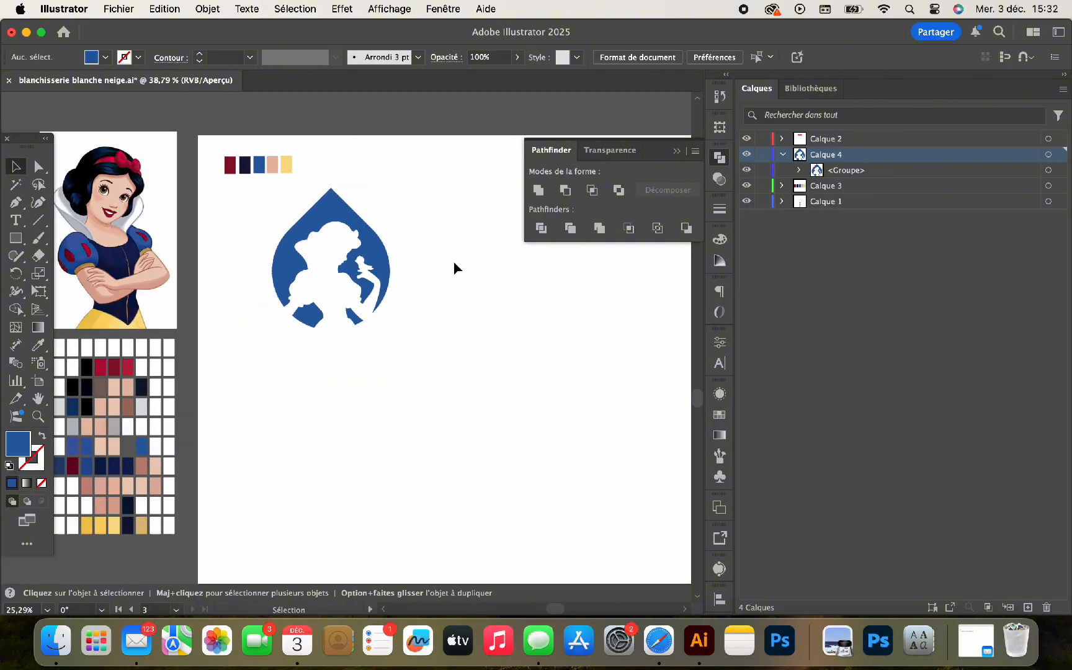
{"action": "left_click_drag", "start_coordinate": [409, 317], "coordinate": [538, 341]}
{"action": "scroll", "coordinate": [447, 353], "scroll_direction": "up", "scroll_amount": 3}
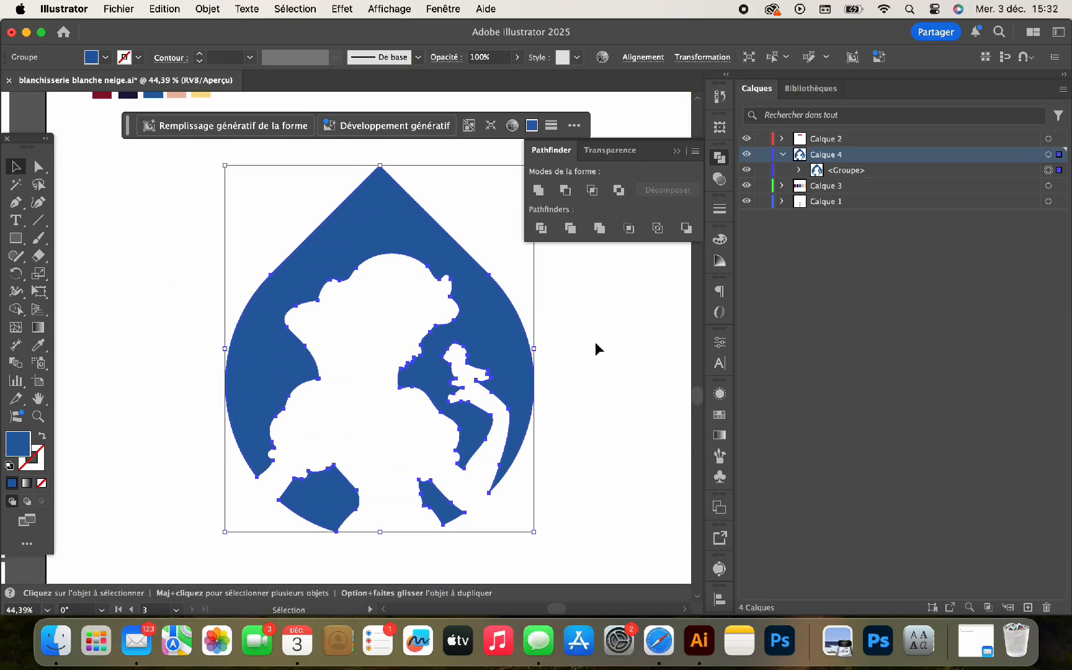
{"action": "left_click", "coordinate": [598, 350]}
Step: Duplicate the blue drop emblem onto the artboard with the "Blanchisserie Blanche Neige" lettering
{"action": "scroll", "coordinate": [597, 350], "scroll_direction": "down", "scroll_amount": 1}
{"action": "scroll", "coordinate": [597, 349], "scroll_direction": "down", "scroll_amount": 3}
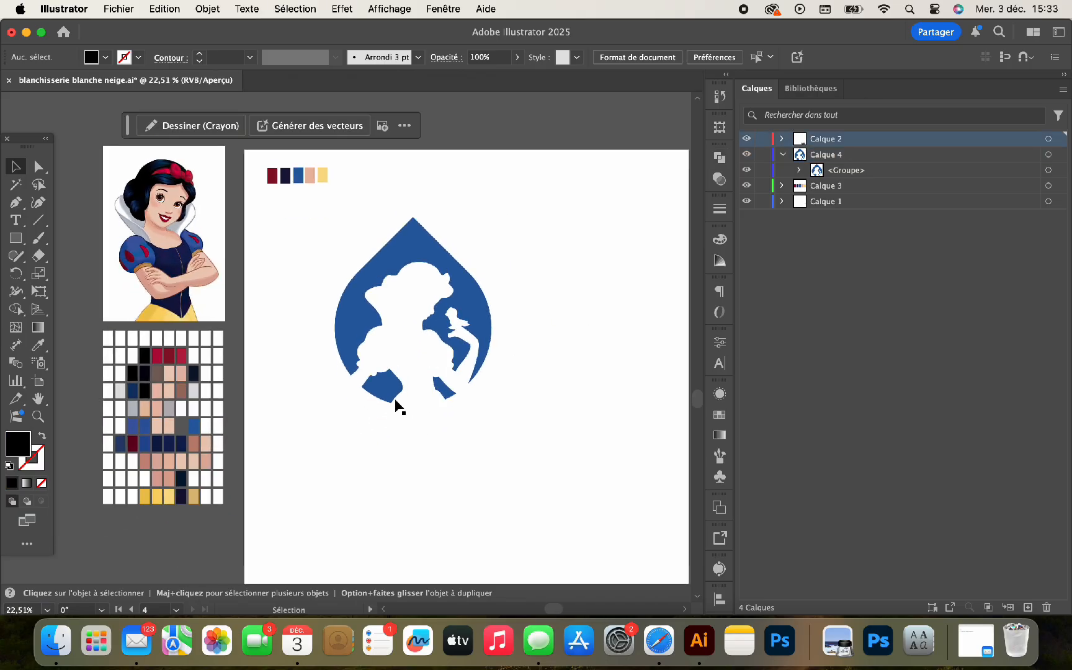
{"action": "scroll", "coordinate": [397, 407], "scroll_direction": "down", "scroll_amount": 3}
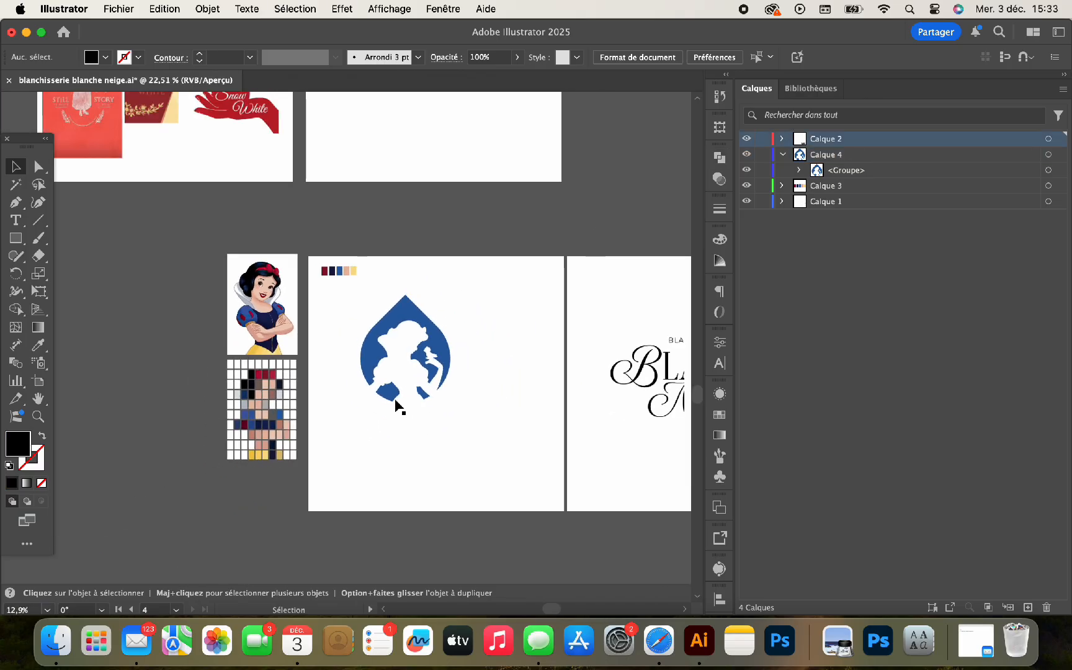
{"action": "left_click", "coordinate": [437, 357]}
{"action": "left_click_drag", "start_coordinate": [440, 346], "coordinate": [639, 436]}
{"action": "scroll", "coordinate": [639, 438], "scroll_direction": "right", "scroll_amount": 5}
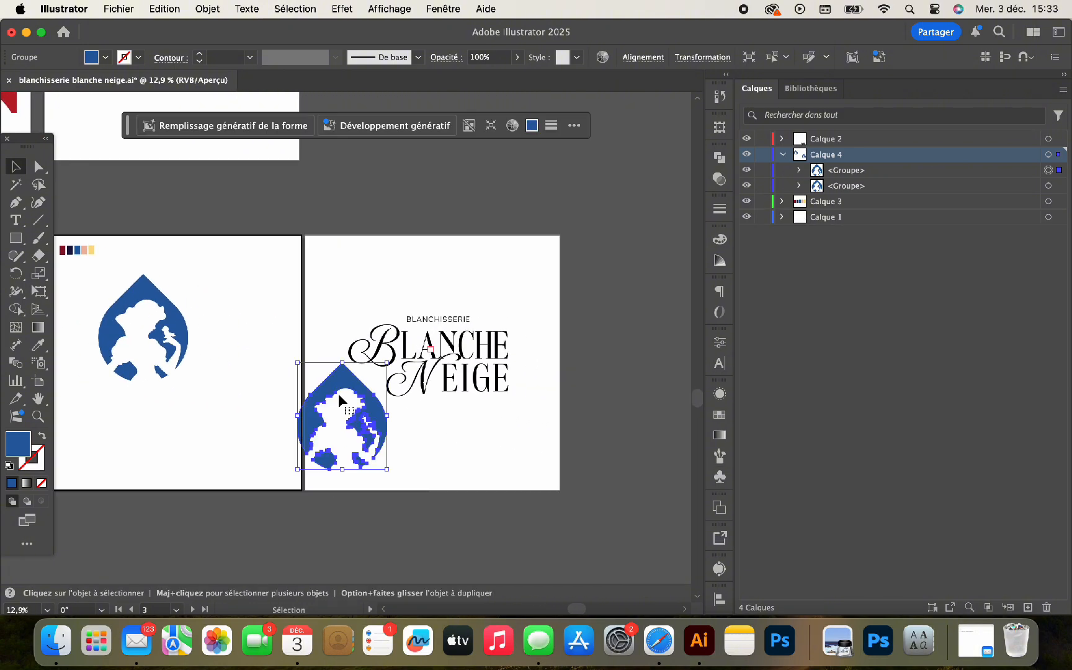
{"action": "scroll", "coordinate": [341, 400], "scroll_direction": "up", "scroll_amount": 3}
{"action": "scroll", "coordinate": [340, 401], "scroll_direction": "left", "scroll_amount": 3}
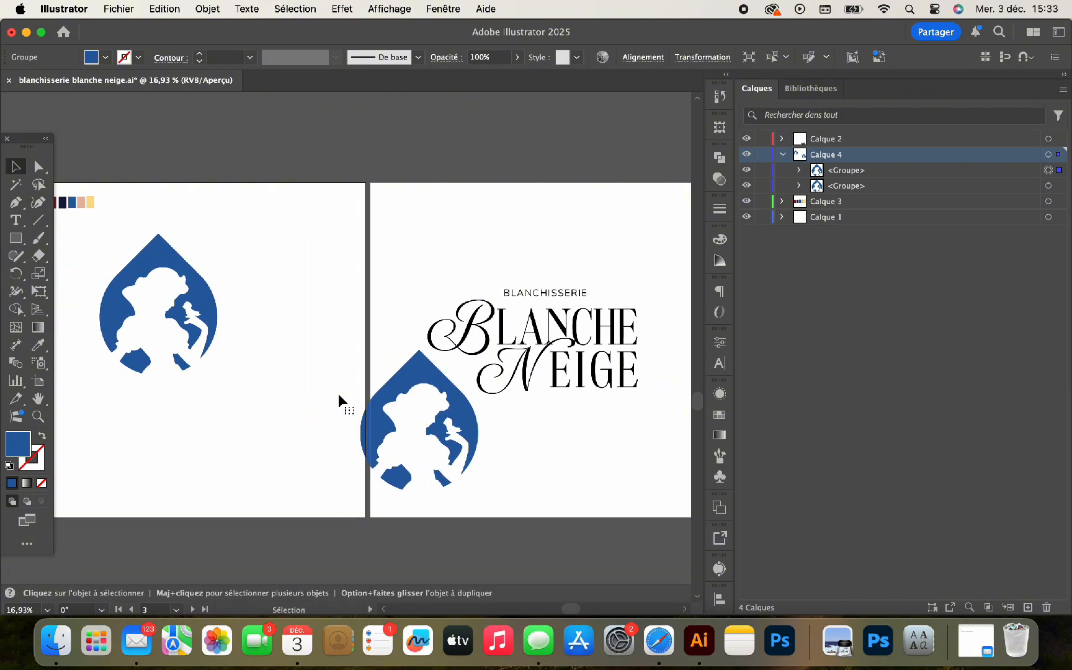
Step: Copy the row of five colour swatches to the upper corner of the lettering artboard
{"action": "left_click", "coordinate": [69, 204]}
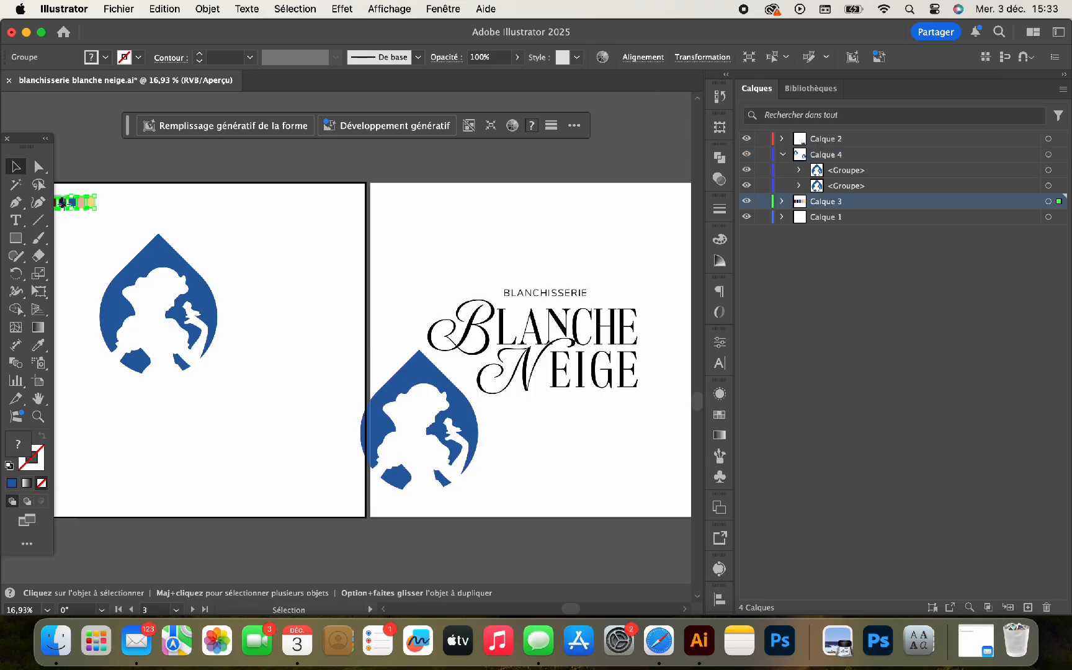
{"action": "left_click_drag", "start_coordinate": [62, 202], "coordinate": [392, 202]}
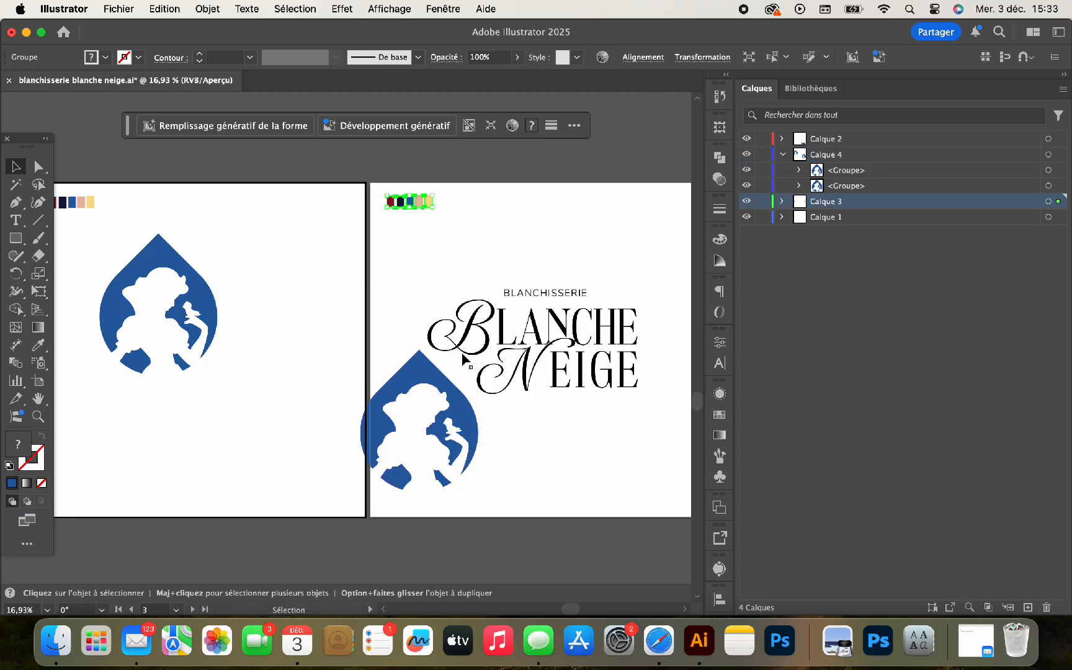
Step: Try placing the drop copy over the word "NEIGE", adjusting its tip to the top of the letters
{"action": "left_click", "coordinate": [466, 422]}
{"action": "scroll", "coordinate": [466, 422], "scroll_direction": "up", "scroll_amount": 3}
{"action": "scroll", "coordinate": [466, 422], "scroll_direction": "down", "scroll_amount": 2}
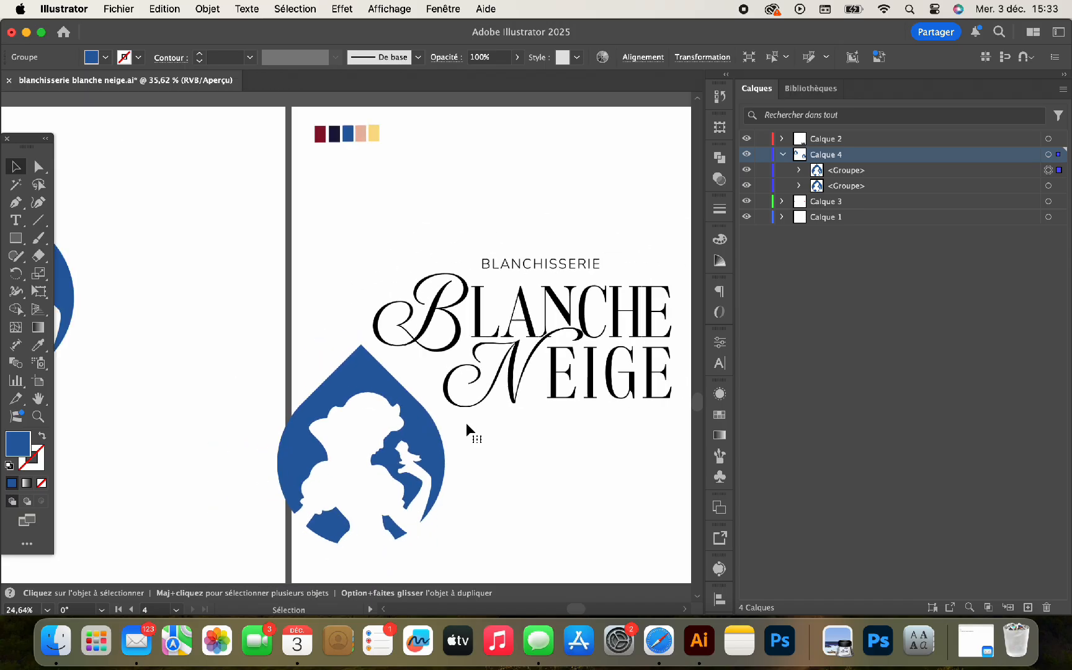
{"action": "scroll", "coordinate": [466, 423], "scroll_direction": "down", "scroll_amount": 1}
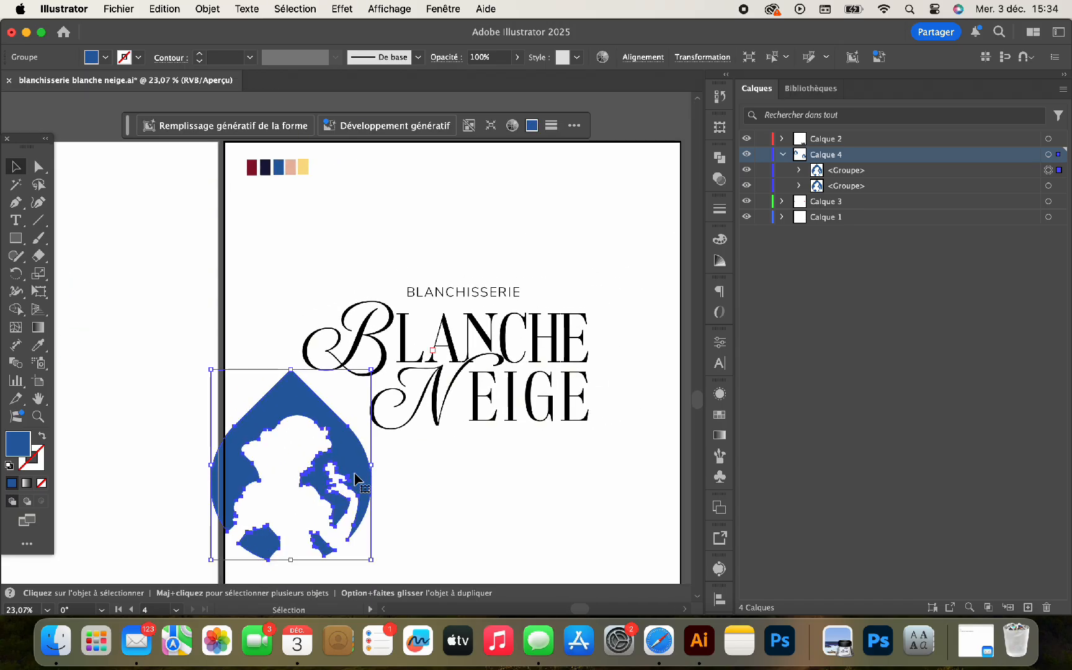
{"action": "left_click_drag", "start_coordinate": [355, 475], "coordinate": [549, 476]}
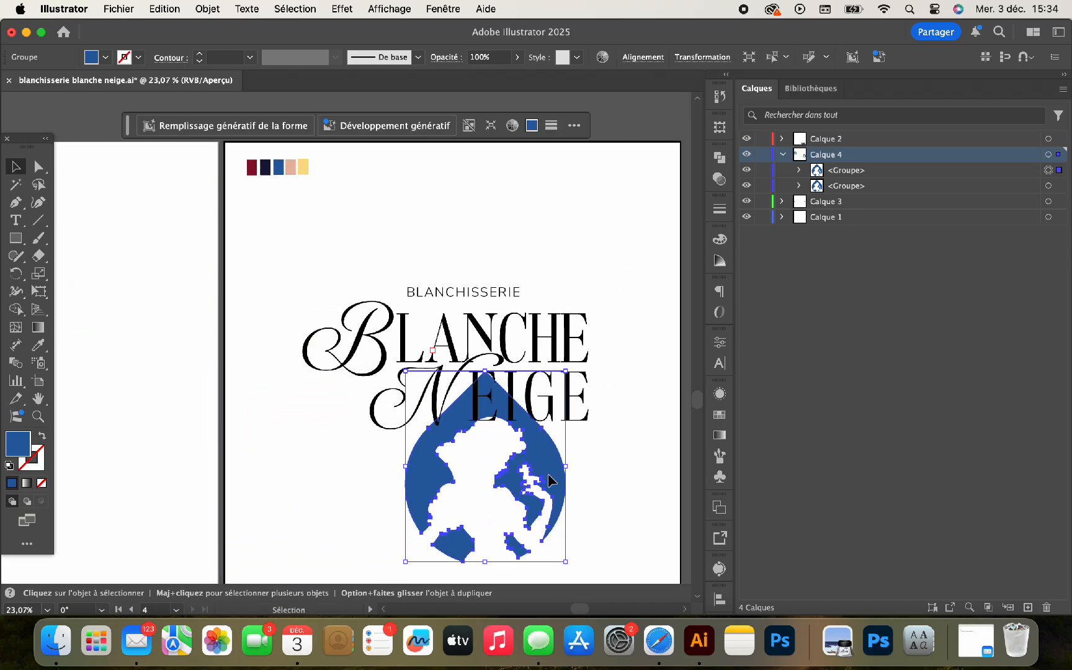
{"action": "scroll", "coordinate": [548, 477], "scroll_direction": "up", "scroll_amount": 8}
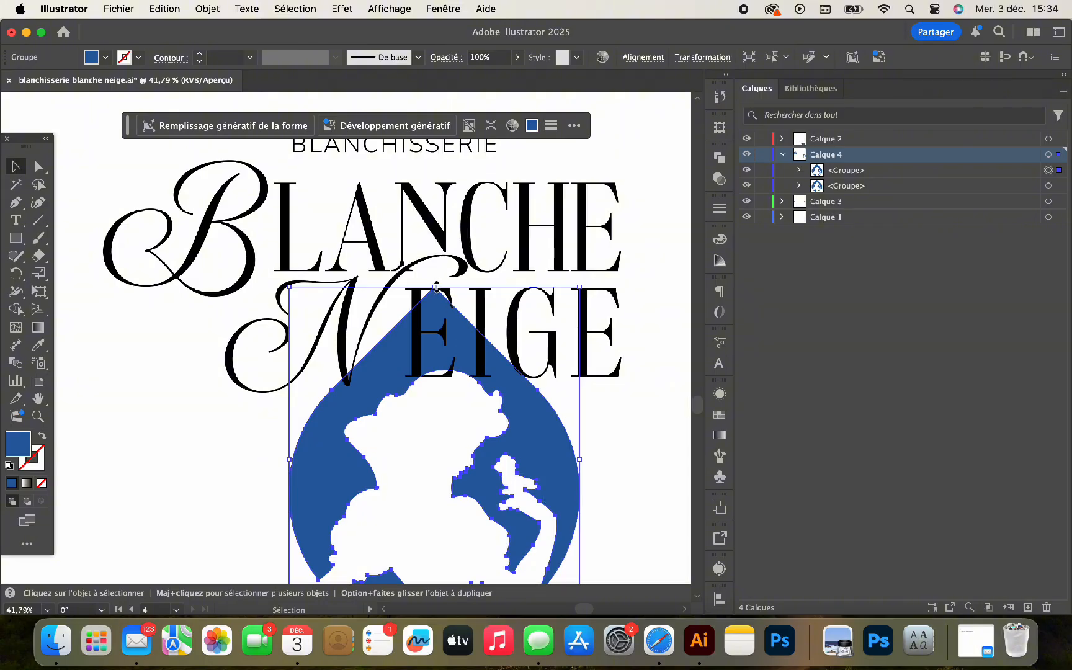
{"action": "left_click_drag", "start_coordinate": [437, 287], "coordinate": [436, 290]}
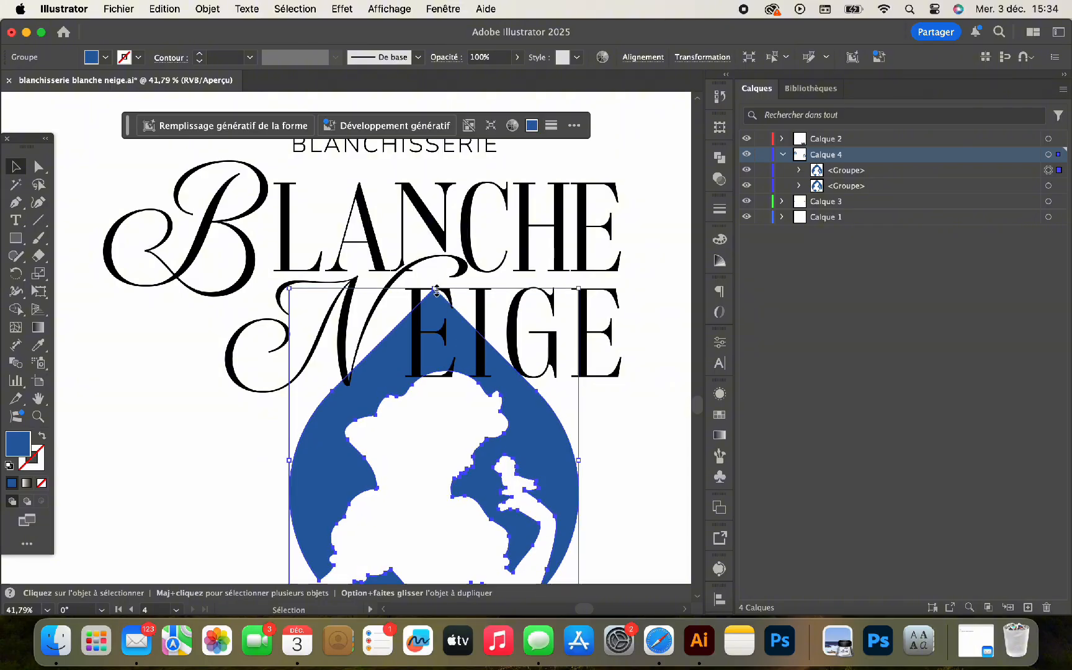
{"action": "scroll", "coordinate": [431, 372], "scroll_direction": "down", "scroll_amount": 4}
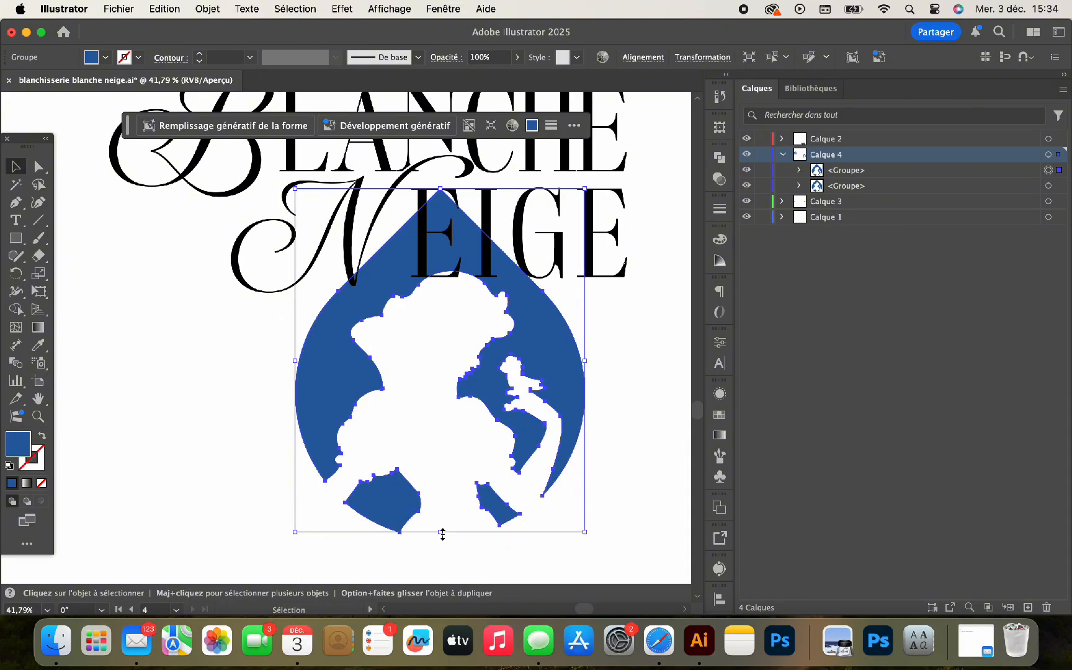
{"action": "left_click_drag", "start_coordinate": [442, 534], "coordinate": [443, 534]}
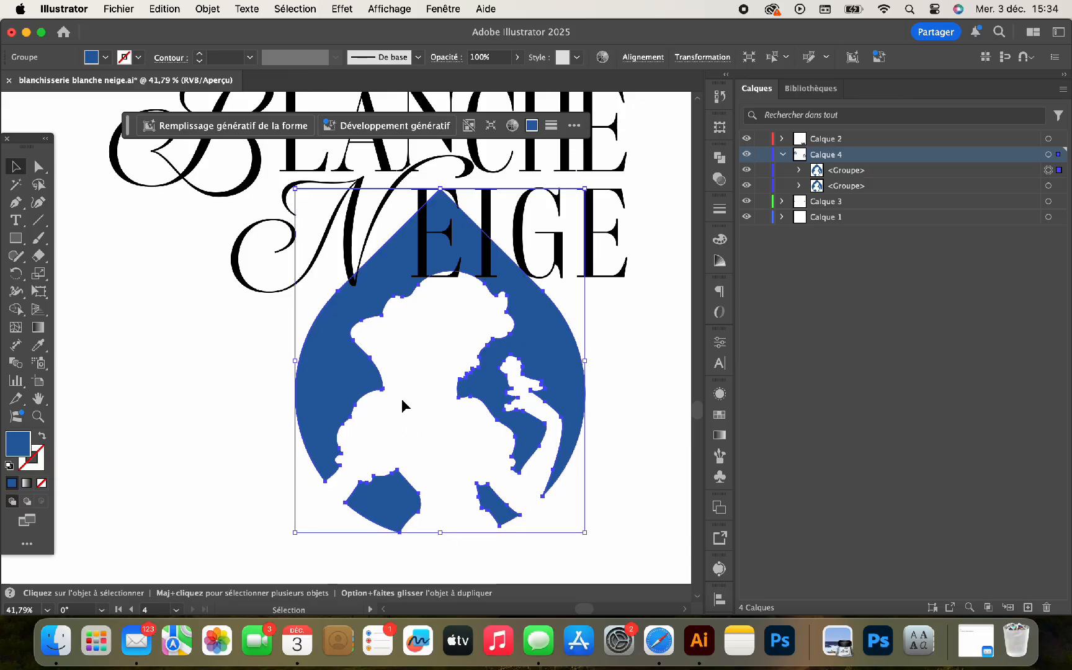
Step: Show the rulers, place a horizontal guide above the "NEIGE" letters and move the drop aside below the script B
{"action": "key", "text": "a"}
{"action": "key", "text": "super+r"}
{"action": "key", "text": "v"}
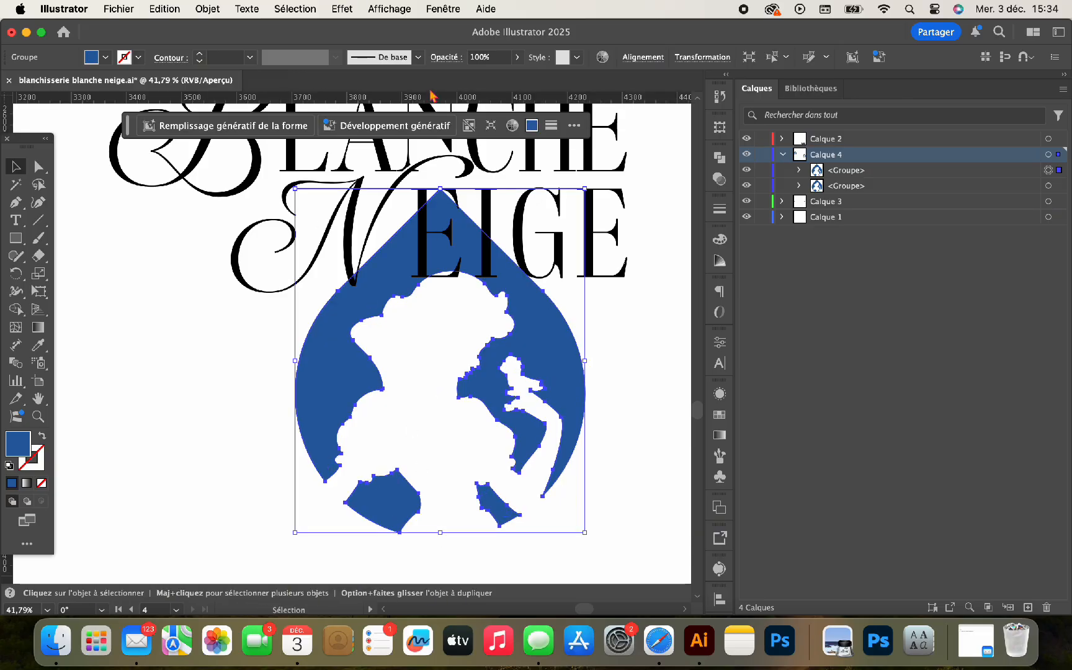
{"action": "left_click_drag", "start_coordinate": [433, 100], "coordinate": [440, 186]}
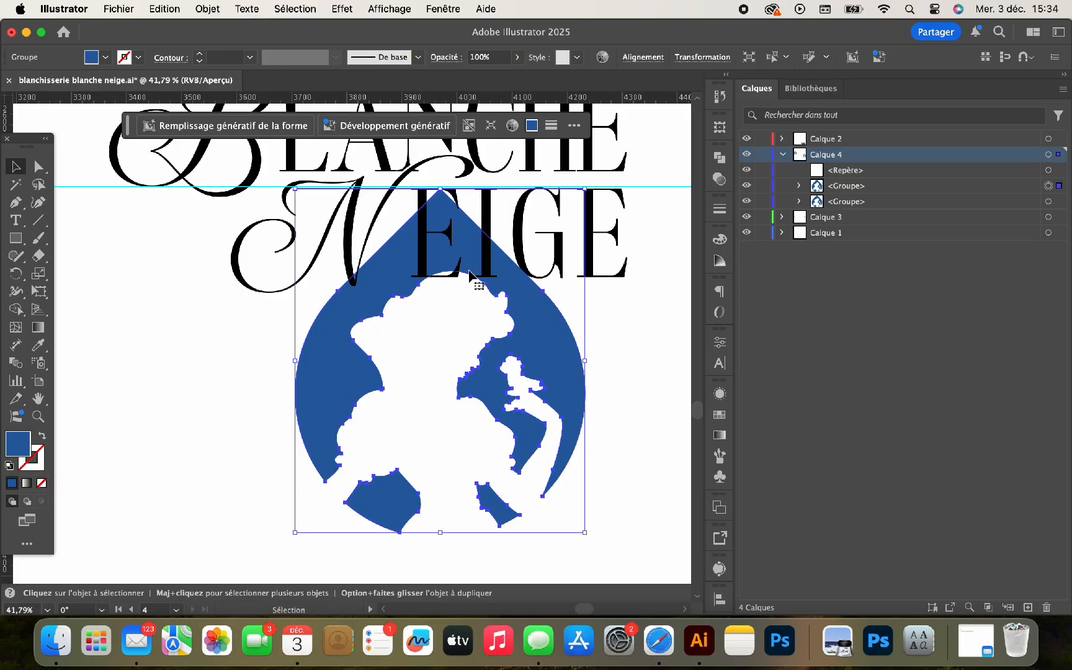
{"action": "left_click_drag", "start_coordinate": [534, 336], "coordinate": [236, 379]}
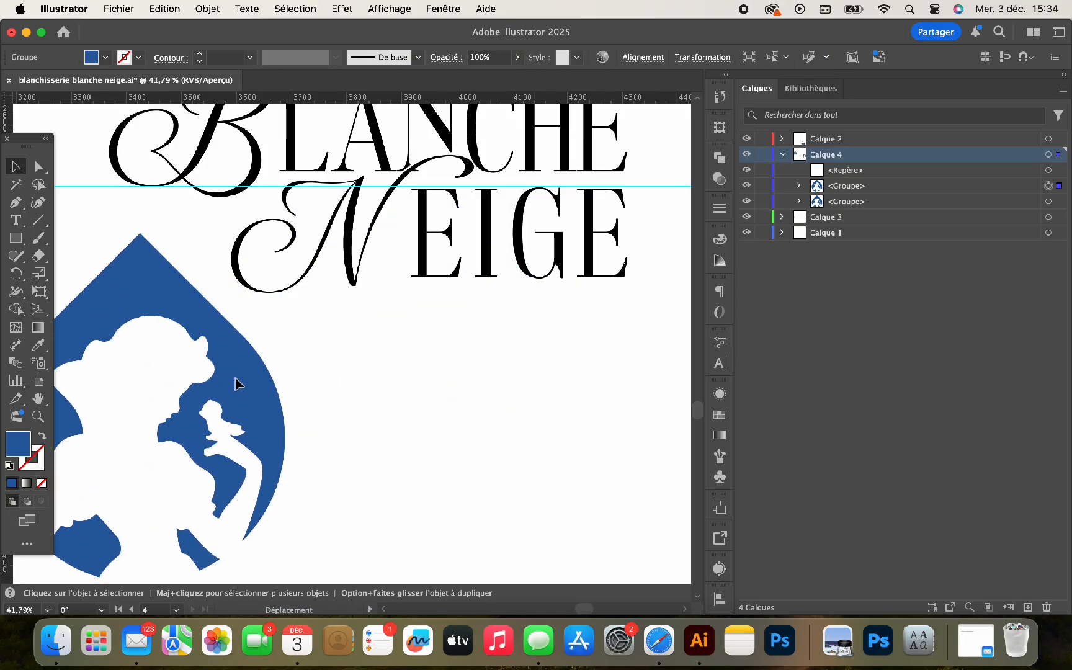
Step: Align the guide with the top of the "NEIGE" letters and add a second horizontal guide along their baseline
{"action": "left_click", "coordinate": [503, 187]}
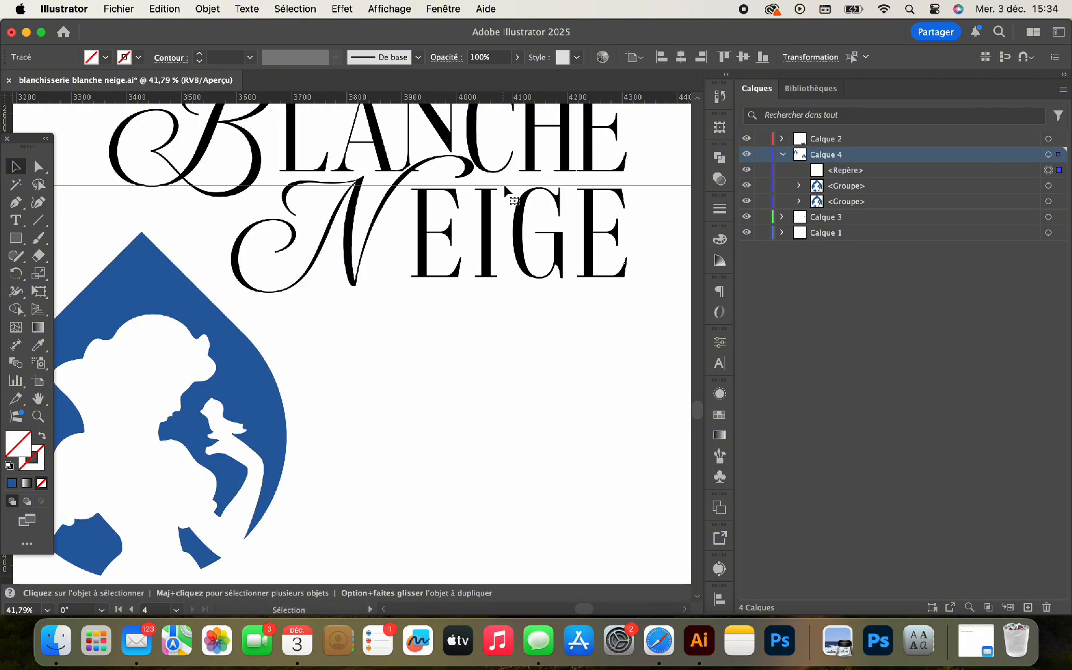
{"action": "scroll", "coordinate": [505, 187], "scroll_direction": "up", "scroll_amount": 3}
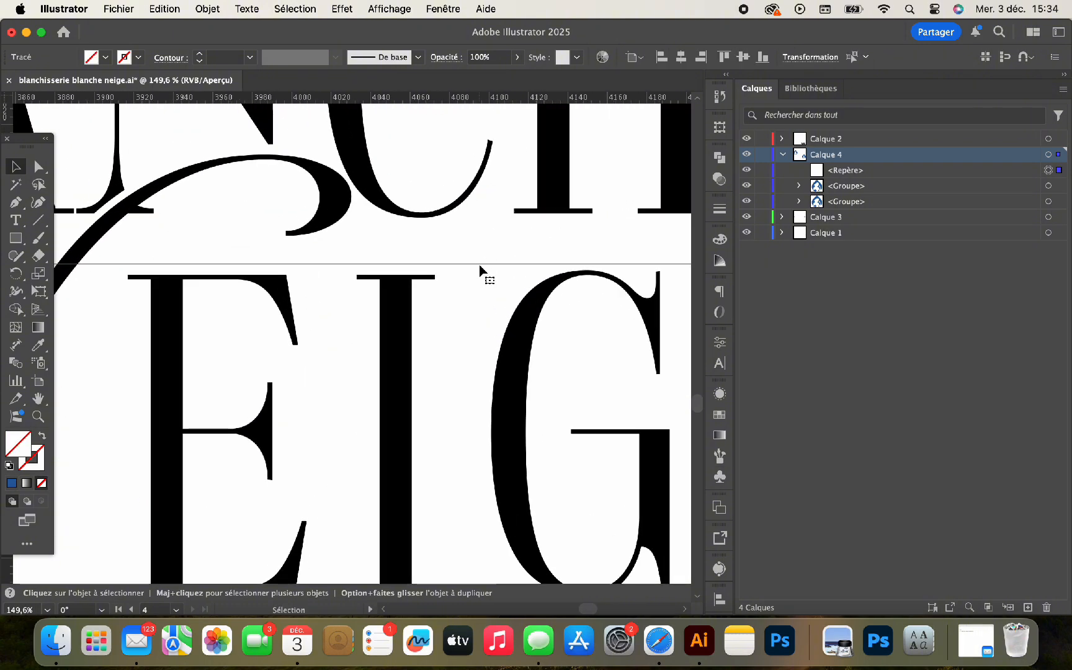
{"action": "left_click_drag", "start_coordinate": [481, 267], "coordinate": [480, 273]}
{"action": "scroll", "coordinate": [480, 274], "scroll_direction": "down", "scroll_amount": 5}
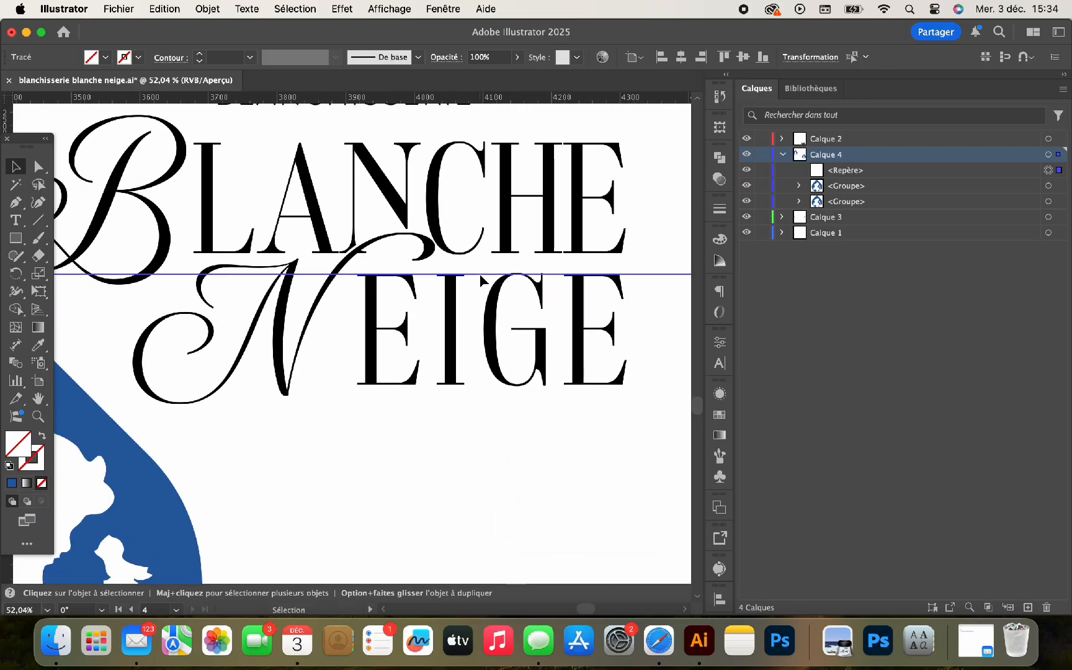
{"action": "left_click_drag", "start_coordinate": [472, 102], "coordinate": [480, 383]}
{"action": "scroll", "coordinate": [305, 421], "scroll_direction": "left", "scroll_amount": 5}
Step: Raise the drop emblem so that its tip touches the upper guide
{"action": "left_click", "coordinate": [275, 435]}
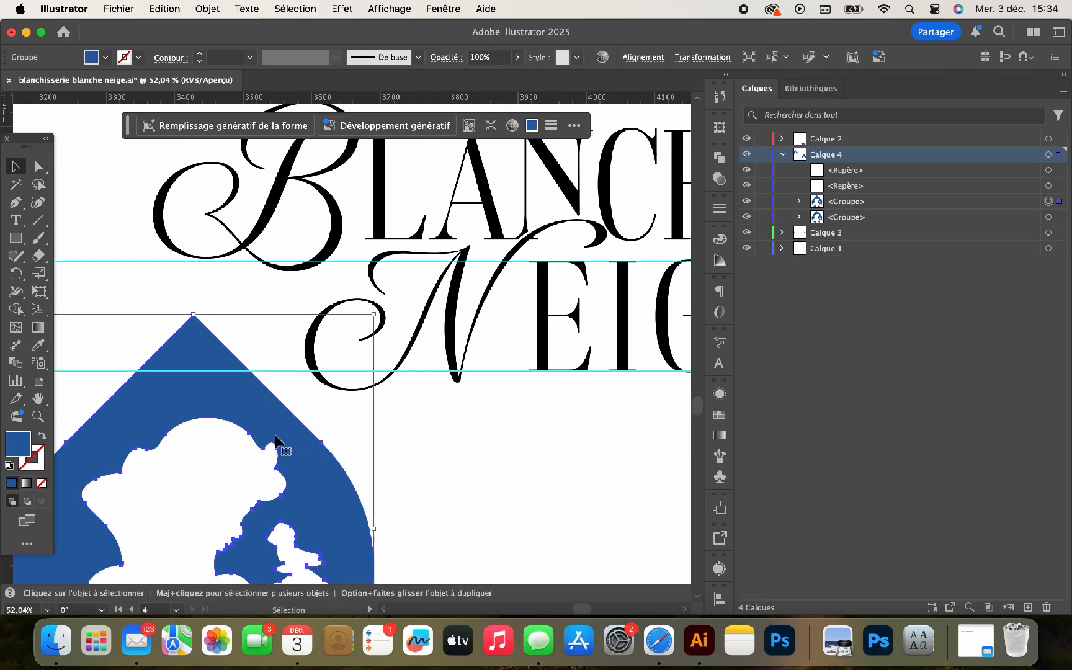
{"action": "scroll", "coordinate": [275, 435], "scroll_direction": "up", "scroll_amount": 5}
{"action": "scroll", "coordinate": [275, 435], "scroll_direction": "left", "scroll_amount": 4}
{"action": "scroll", "coordinate": [275, 435], "scroll_direction": "down", "scroll_amount": 6}
{"action": "scroll", "coordinate": [275, 435], "scroll_direction": "down", "scroll_amount": 2}
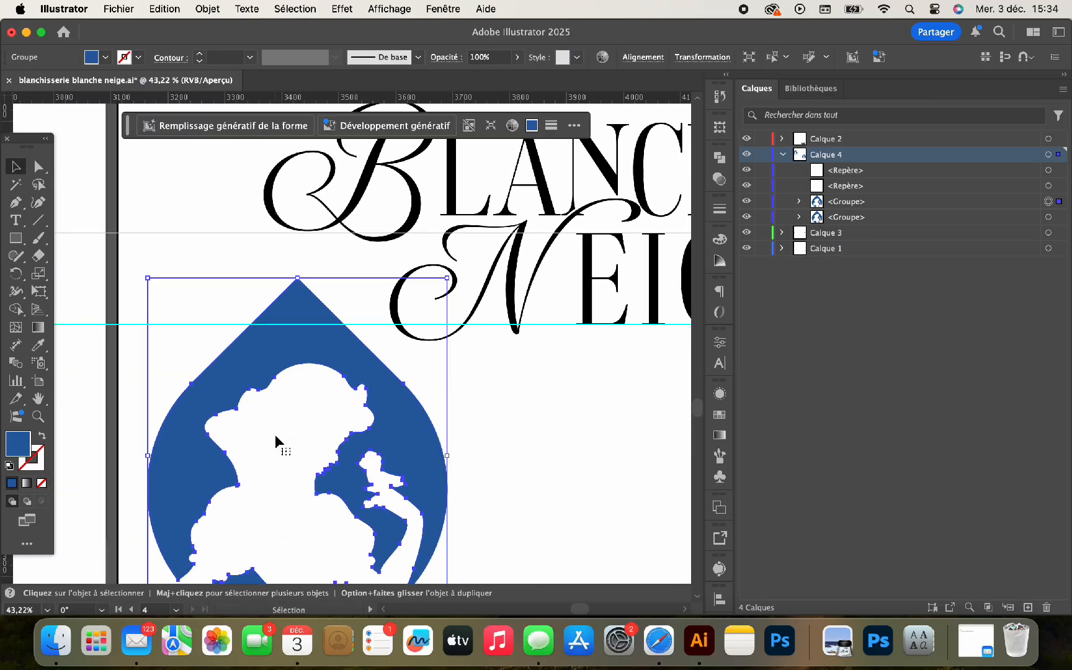
{"action": "scroll", "coordinate": [274, 435], "scroll_direction": "down", "scroll_amount": 3}
{"action": "left_click_drag", "start_coordinate": [292, 310], "coordinate": [289, 289]}
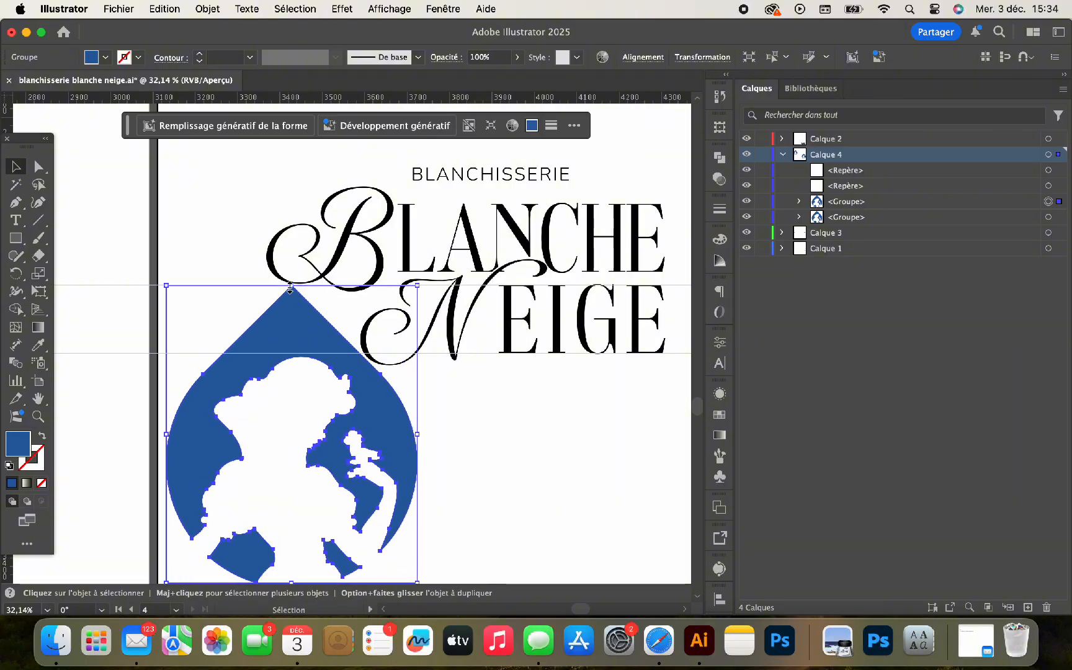
Step: Shrink the drop emblem to fit exactly between the two guides, beside the script N of "NEIGE"
{"action": "scroll", "coordinate": [289, 289], "scroll_direction": "down", "scroll_amount": 3}
{"action": "scroll", "coordinate": [290, 290], "scroll_direction": "left", "scroll_amount": 1}
{"action": "left_click_drag", "start_coordinate": [304, 539], "coordinate": [328, 288]}
{"action": "scroll", "coordinate": [288, 304], "scroll_direction": "up", "scroll_amount": 3}
{"action": "scroll", "coordinate": [328, 288], "scroll_direction": "up", "scroll_amount": 3}
{"action": "scroll", "coordinate": [329, 288], "scroll_direction": "right", "scroll_amount": 2}
{"action": "scroll", "coordinate": [329, 288], "scroll_direction": "down", "scroll_amount": 3}
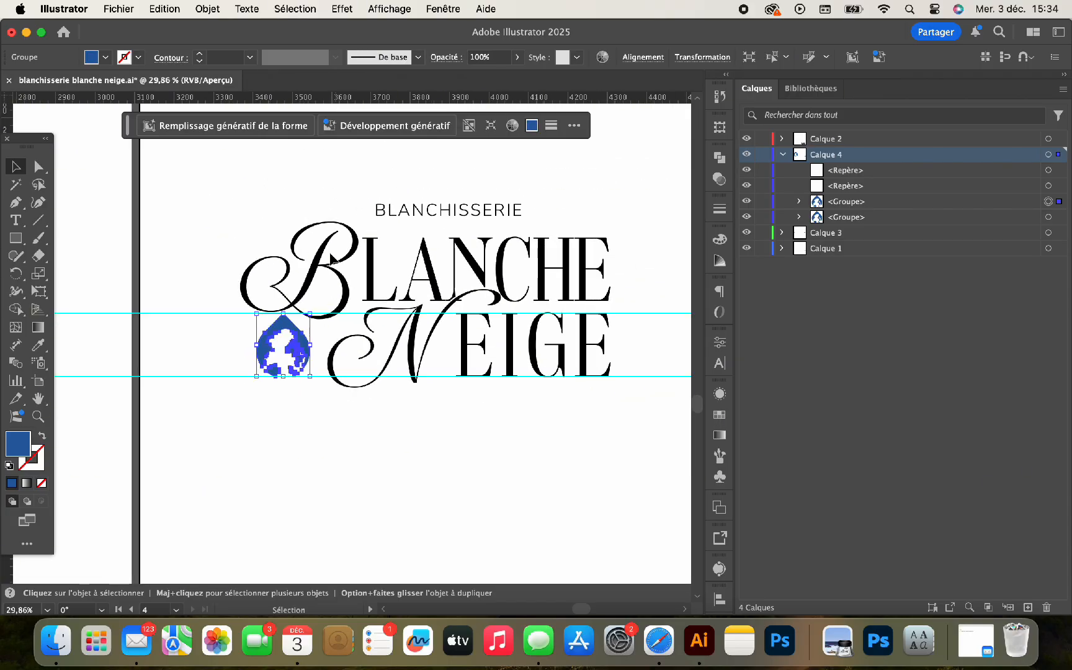
Step: Isolate the script B within the lettering group and stretch it slightly wider towards the L of "BLANCHE"
{"action": "left_click", "coordinate": [310, 280]}
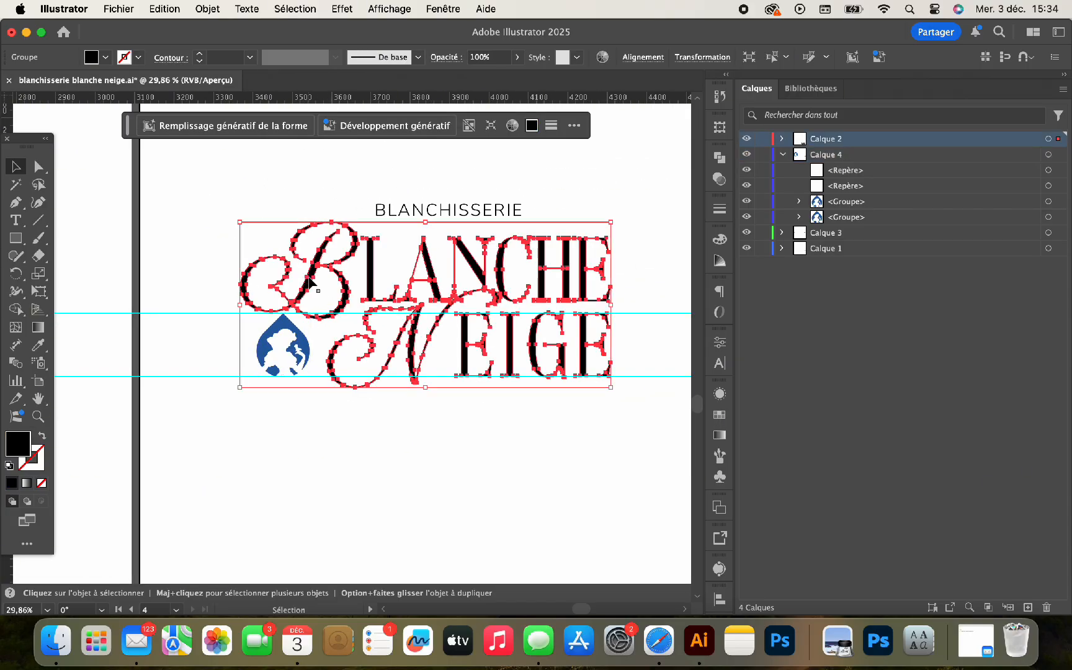
{"action": "double_click", "coordinate": [310, 280]}
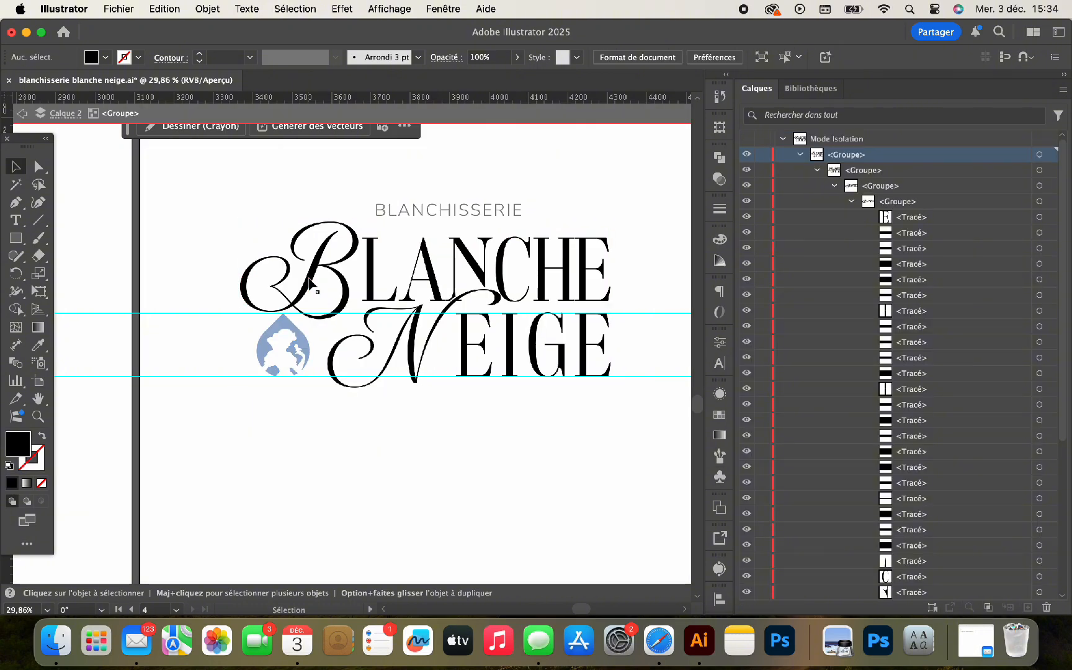
{"action": "left_click", "coordinate": [310, 280]}
{"action": "double_click", "coordinate": [310, 281]}
{"action": "left_click", "coordinate": [310, 280]}
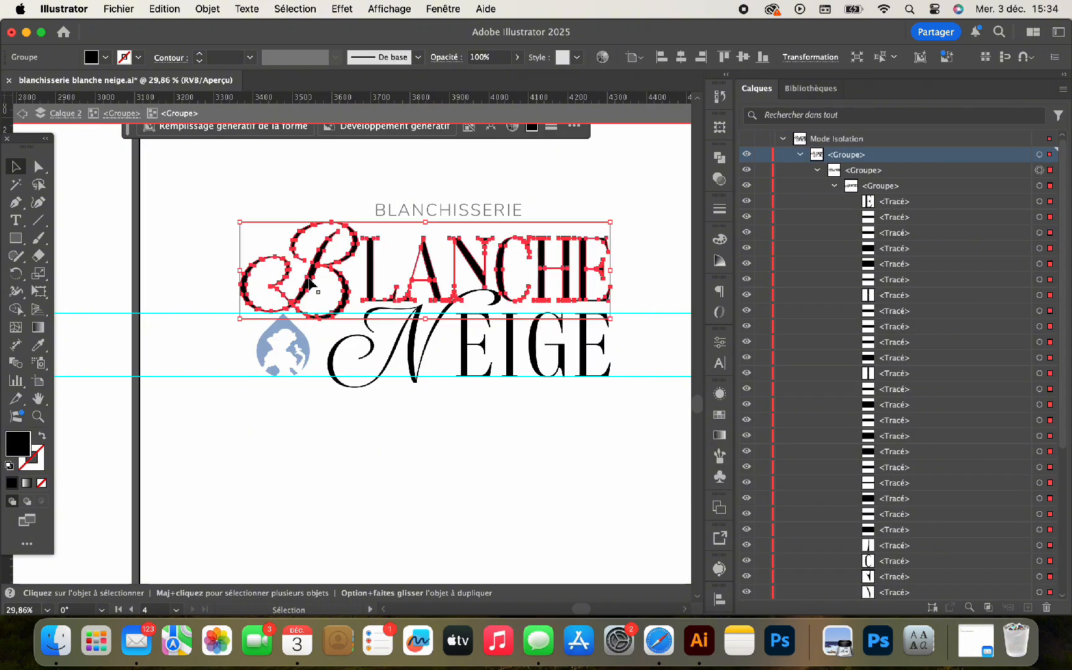
{"action": "key", "text": "a"}
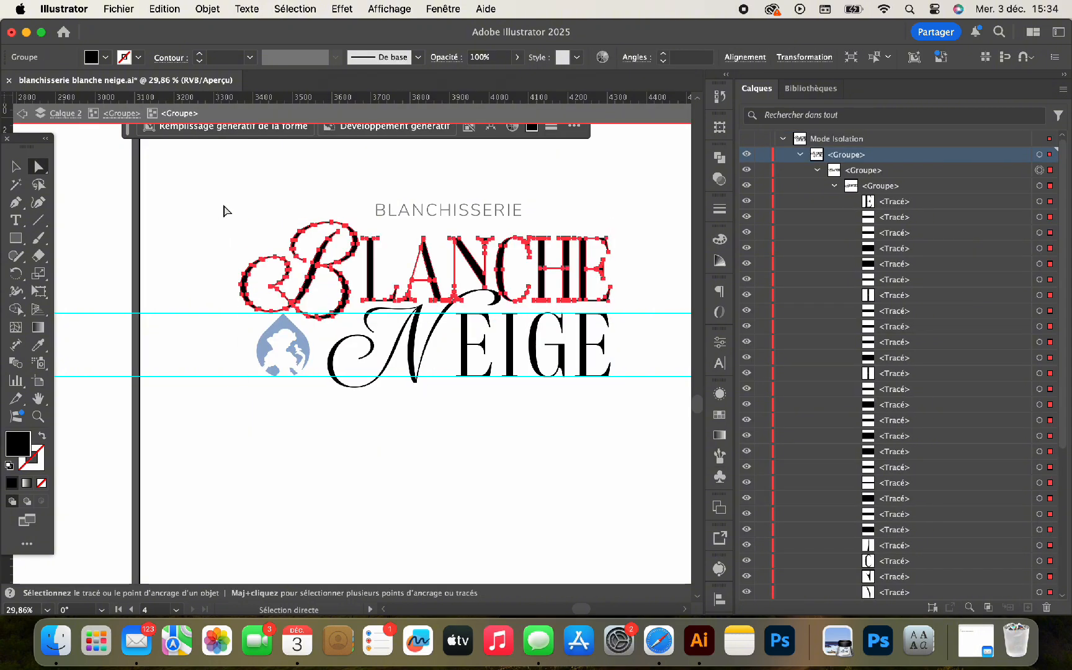
{"action": "scroll", "coordinate": [893, 490], "scroll_direction": "down", "scroll_amount": 5}
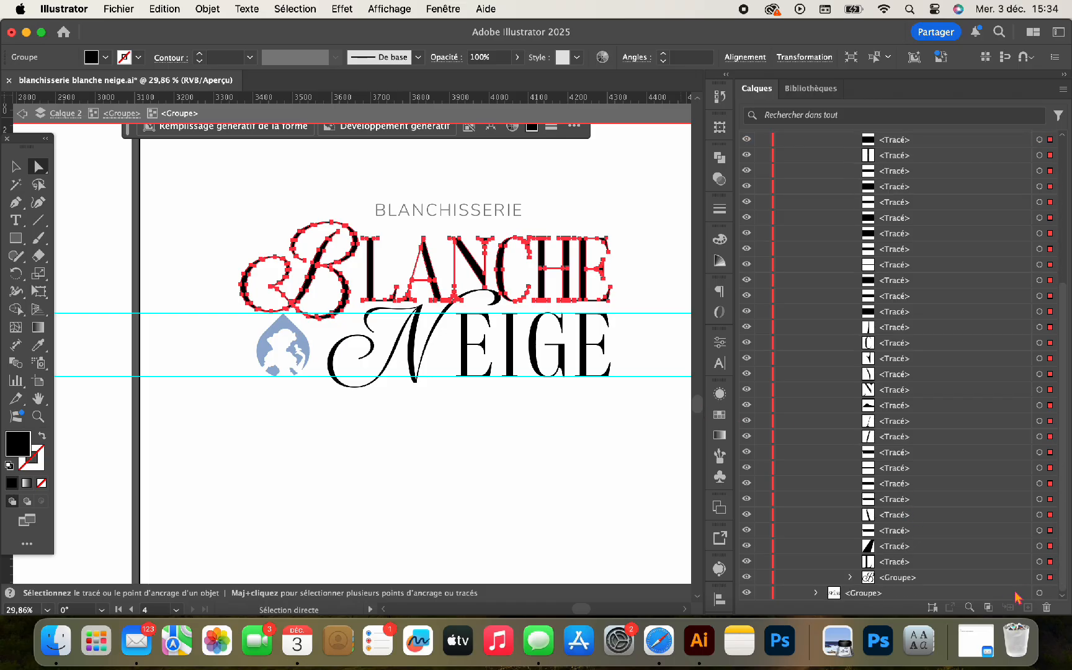
{"action": "left_click", "coordinate": [1039, 577]}
{"action": "scroll", "coordinate": [443, 363], "scroll_direction": "up", "scroll_amount": 5}
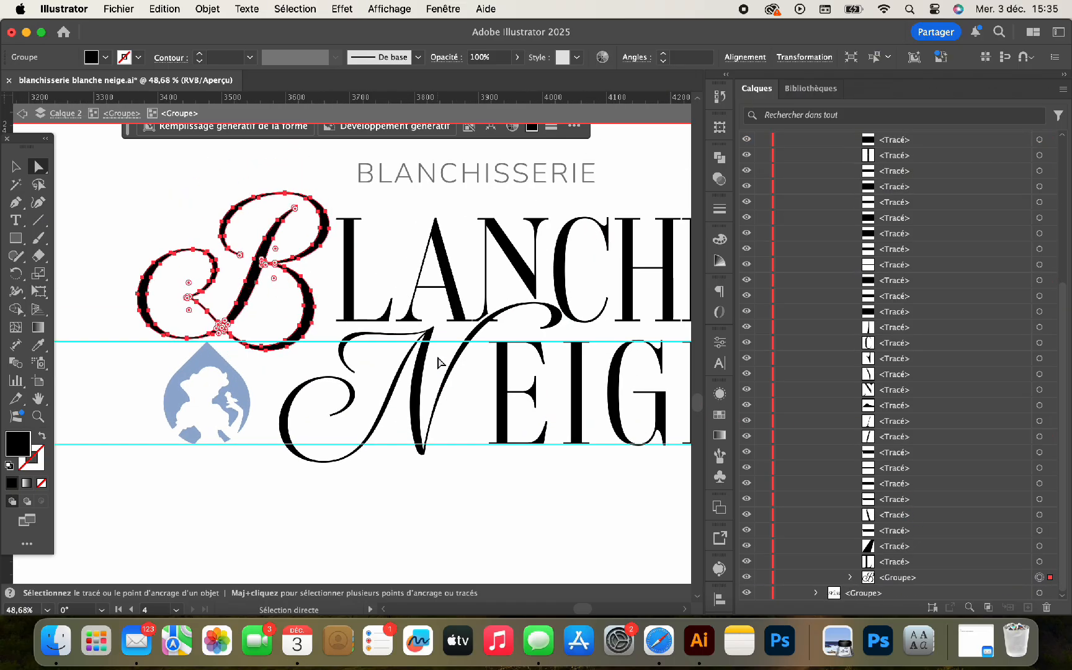
{"action": "key", "text": "v"}
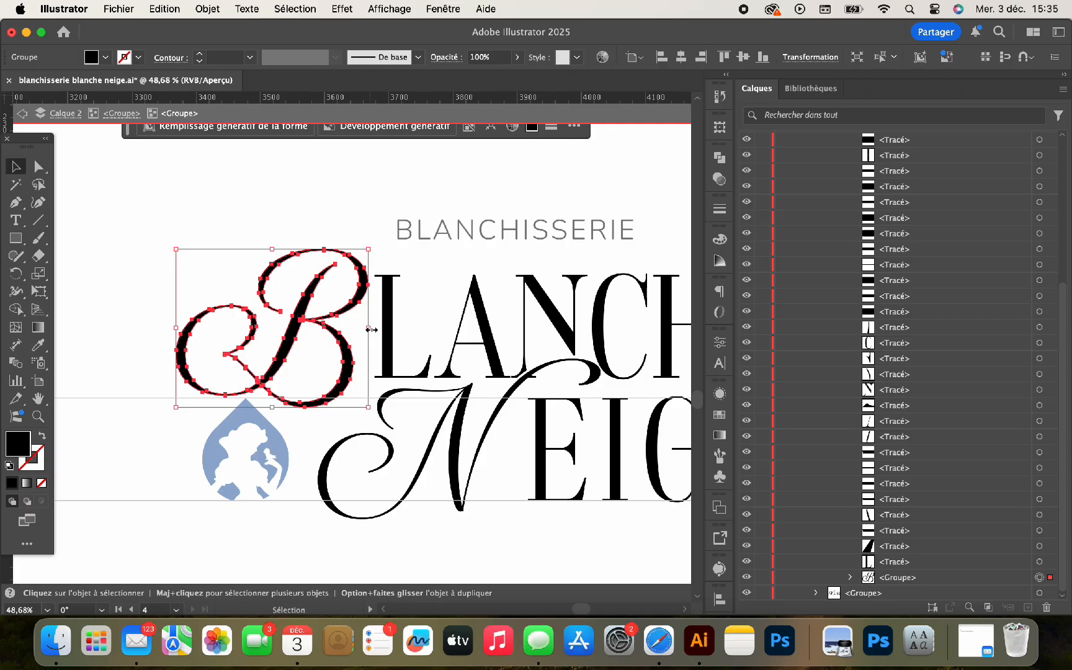
{"action": "left_click_drag", "start_coordinate": [371, 329], "coordinate": [371, 329]}
{"action": "double_click", "coordinate": [281, 467]}
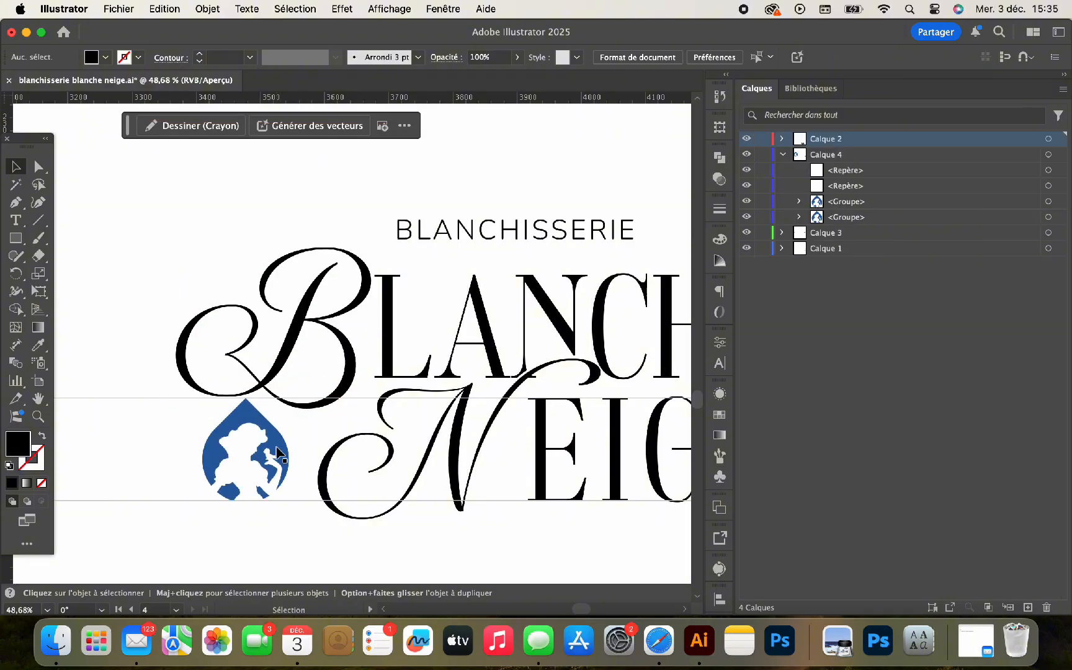
Step: Move the drop emblem slightly closer to the script N of "NEIGE", keeping it between the two guides
{"action": "left_click_drag", "start_coordinate": [277, 451], "coordinate": [290, 447]}
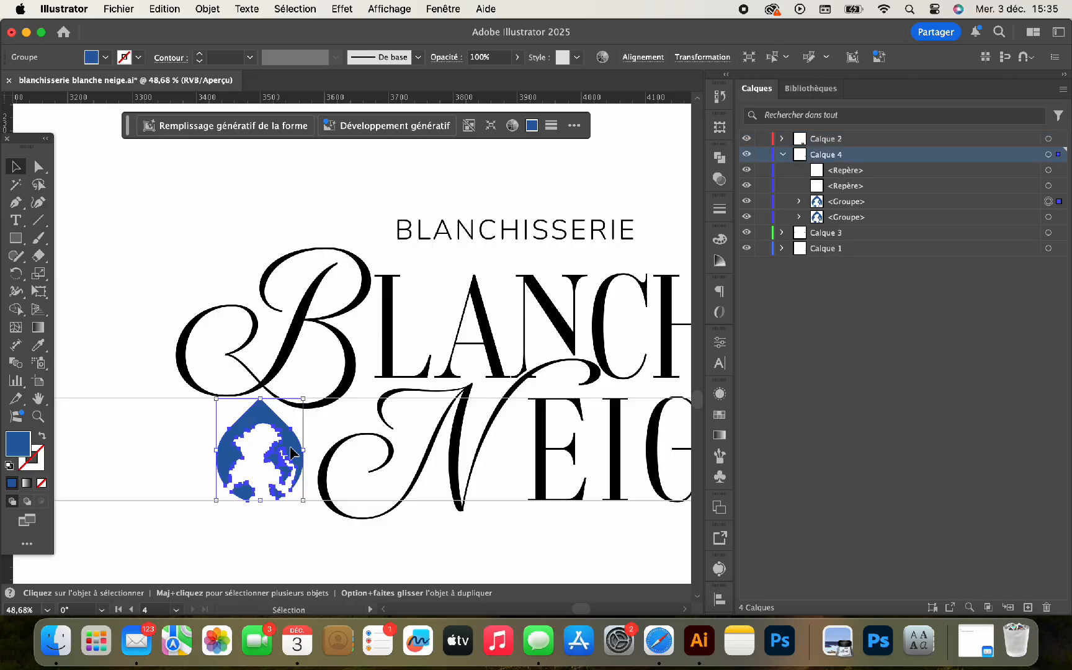
{"action": "left_click", "coordinate": [299, 530]}
{"action": "scroll", "coordinate": [299, 531], "scroll_direction": "down", "scroll_amount": 2}
{"action": "scroll", "coordinate": [299, 531], "scroll_direction": "down", "scroll_amount": 1}
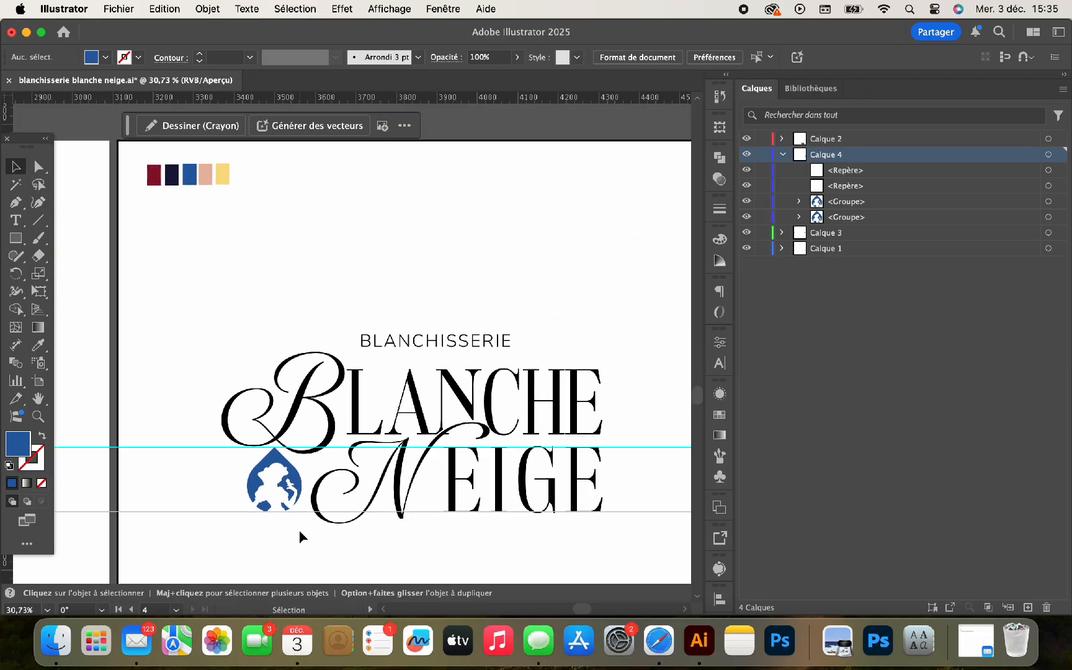
Step: Colour the "BLANCHISSERIE" text with the palette's blue and use the Regular weight of Nunito
{"action": "double_click", "coordinate": [428, 341]}
{"action": "key", "text": "Escape"}
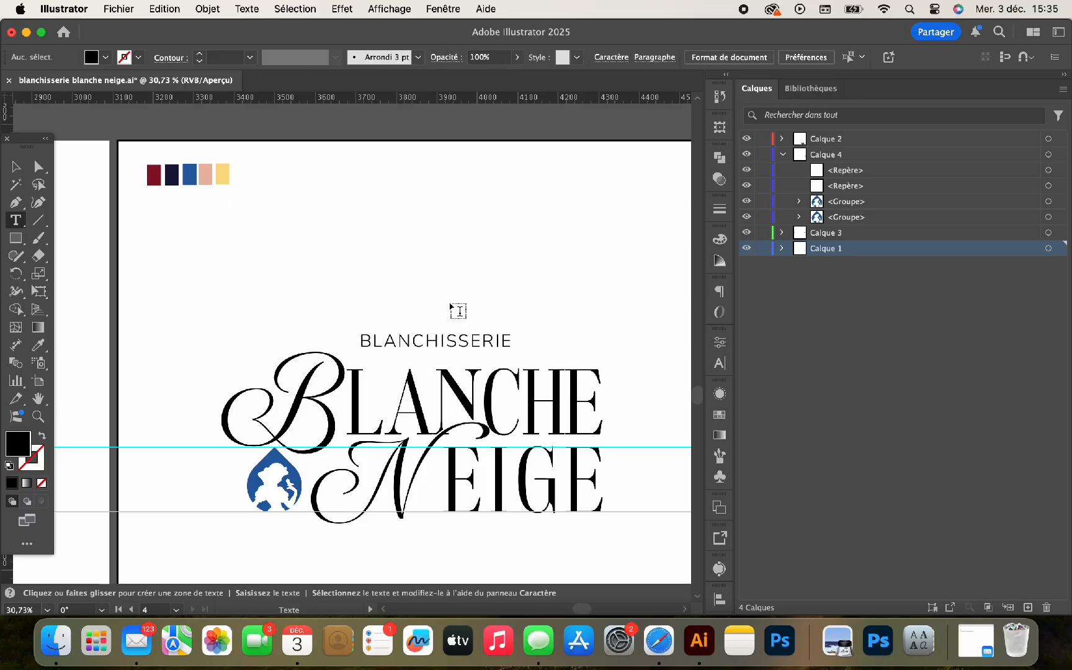
{"action": "left_click", "coordinate": [448, 342]}
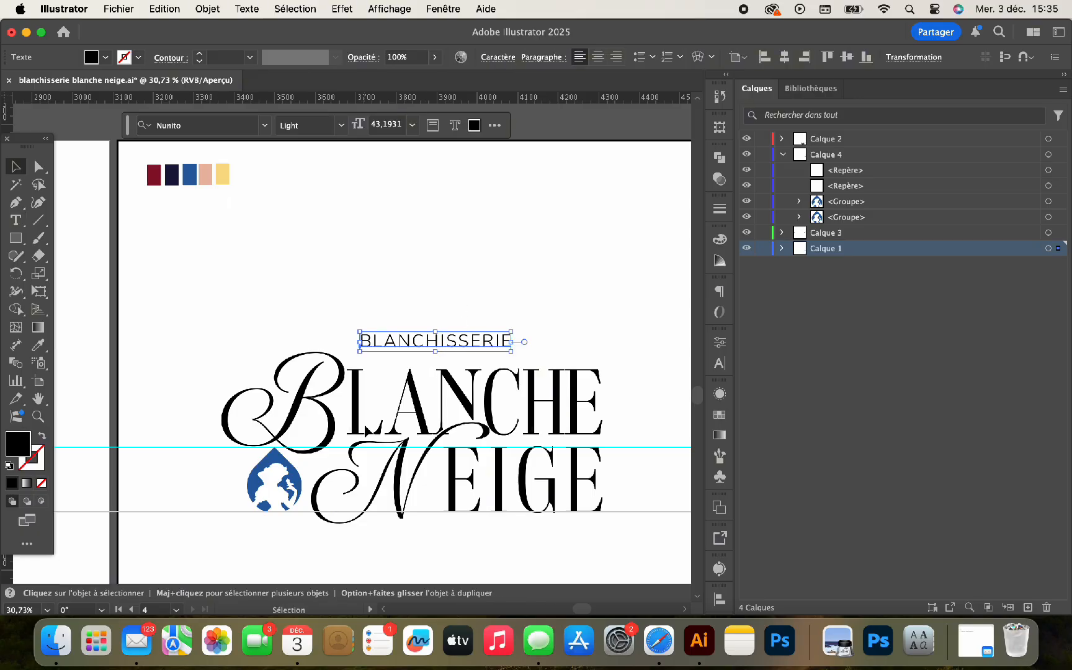
{"action": "left_click", "coordinate": [452, 344]}
Step: Colour the "BLANCHE NEIGE" lettering with the burgundy swatch of the palette, using the Eyedropper
{"action": "left_click", "coordinate": [329, 394]}
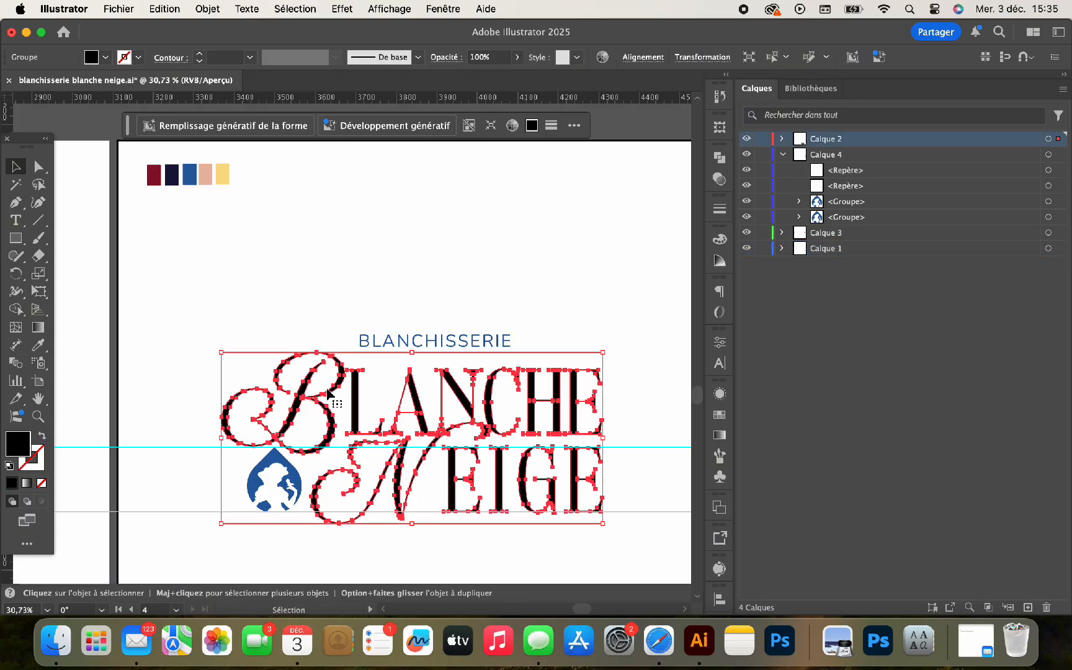
{"action": "key", "text": "i"}
{"action": "left_click", "coordinate": [155, 178]}
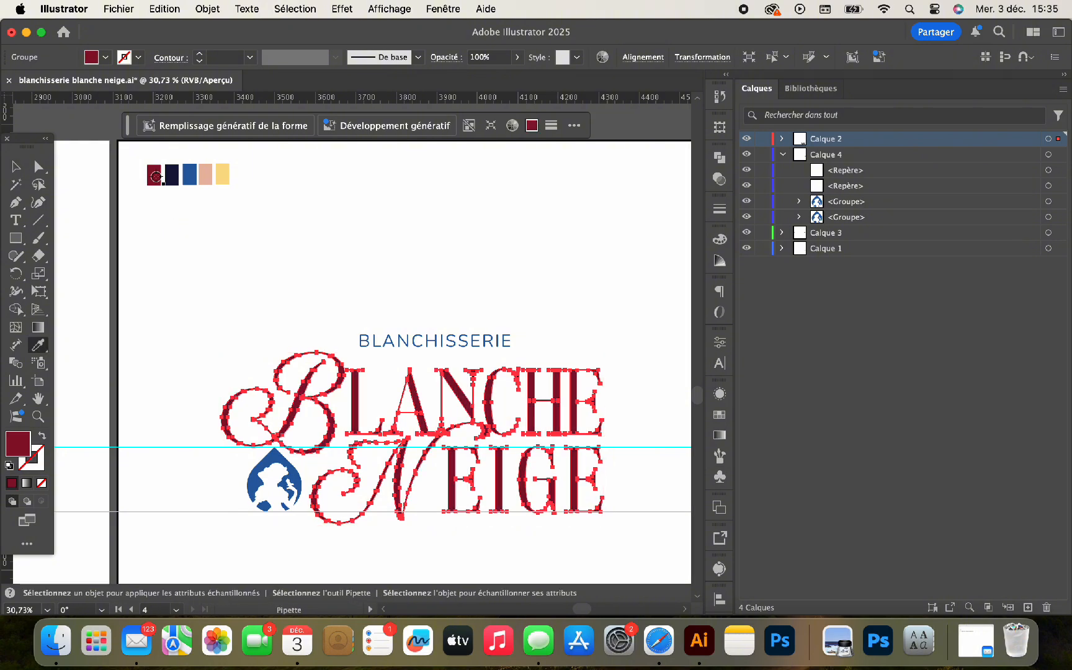
{"action": "key", "text": "v"}
{"action": "left_click", "coordinate": [210, 302]}
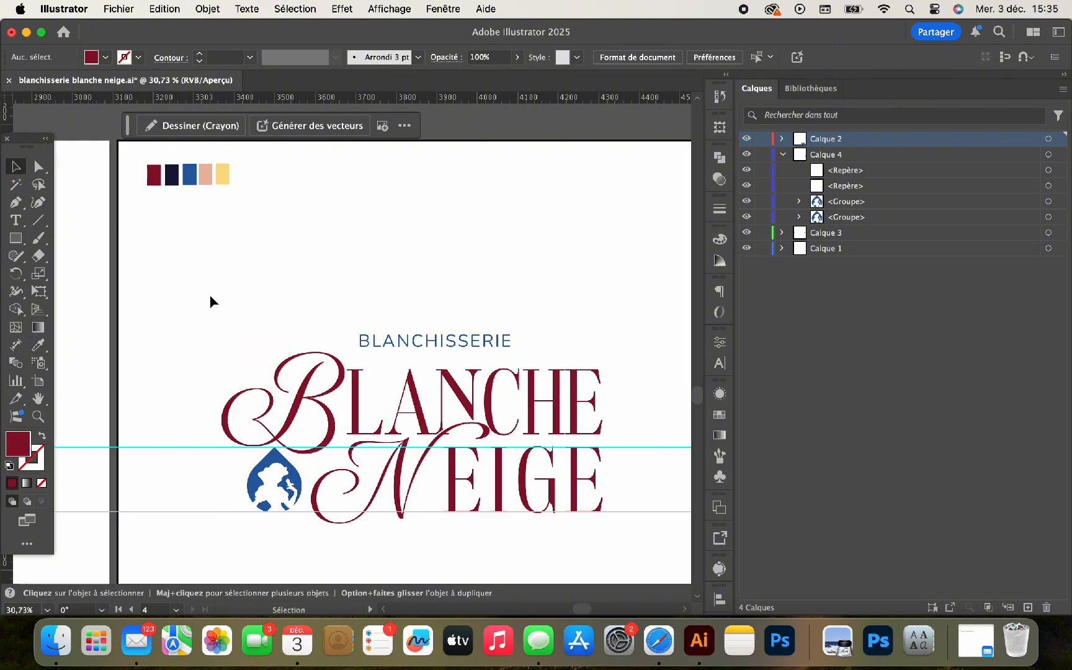
Step: Hide both horizontal guides in layer Calque 4
{"action": "scroll", "coordinate": [209, 297], "scroll_direction": "up", "scroll_amount": 2}
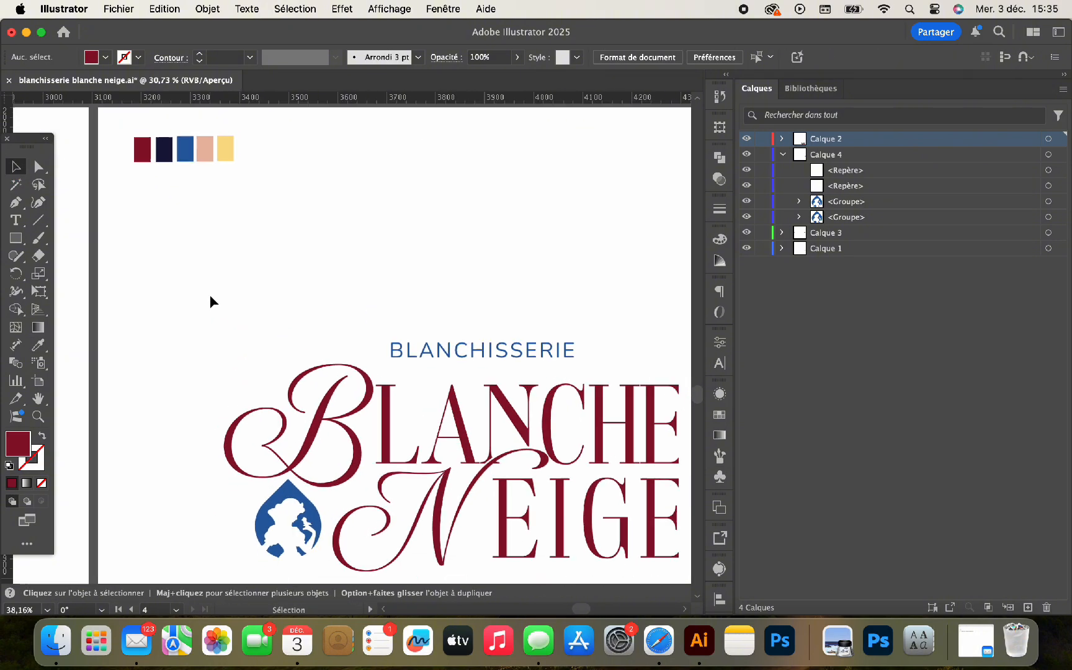
{"action": "scroll", "coordinate": [210, 298], "scroll_direction": "down", "scroll_amount": 2}
{"action": "left_click", "coordinate": [746, 170]}
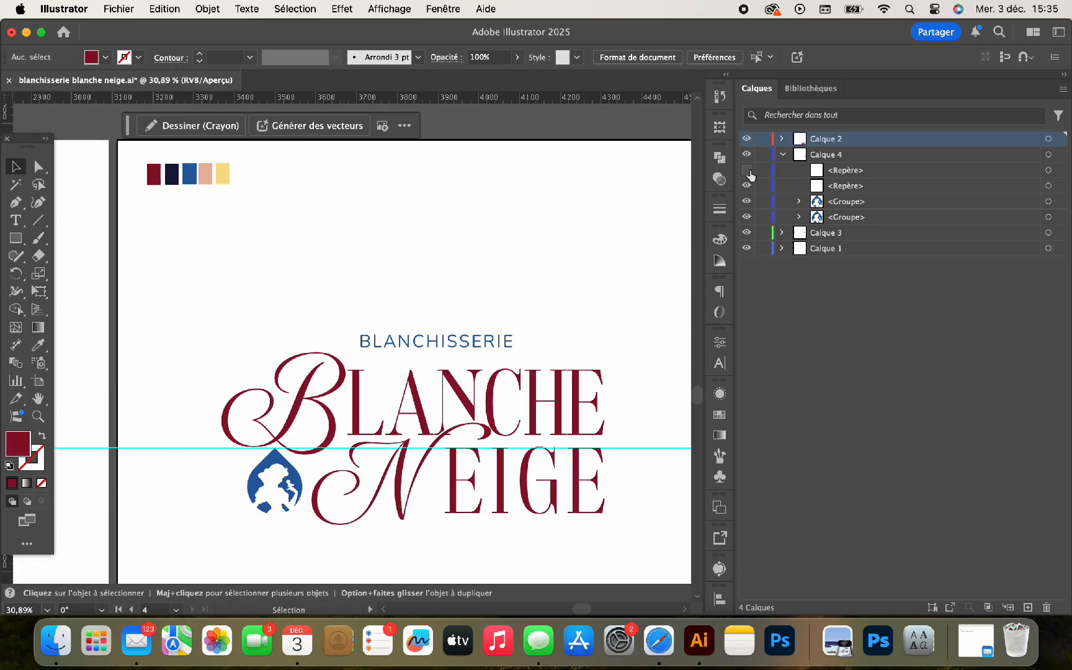
{"action": "left_click", "coordinate": [746, 185]}
{"action": "scroll", "coordinate": [596, 271], "scroll_direction": "up", "scroll_amount": 4}
{"action": "scroll", "coordinate": [595, 272], "scroll_direction": "down", "scroll_amount": 4}
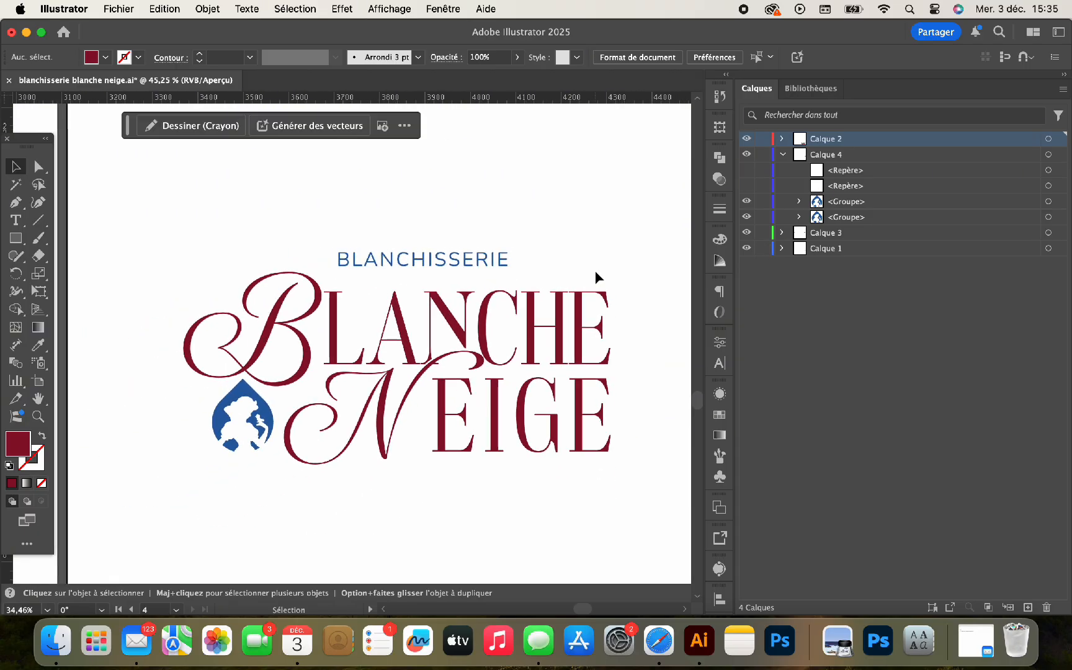
Step: Recolour the "BLANCHISSERIE" text with the dark navy swatch of the palette, using the Eyedropper
{"action": "left_click", "coordinate": [478, 319]}
{"action": "key", "text": "i"}
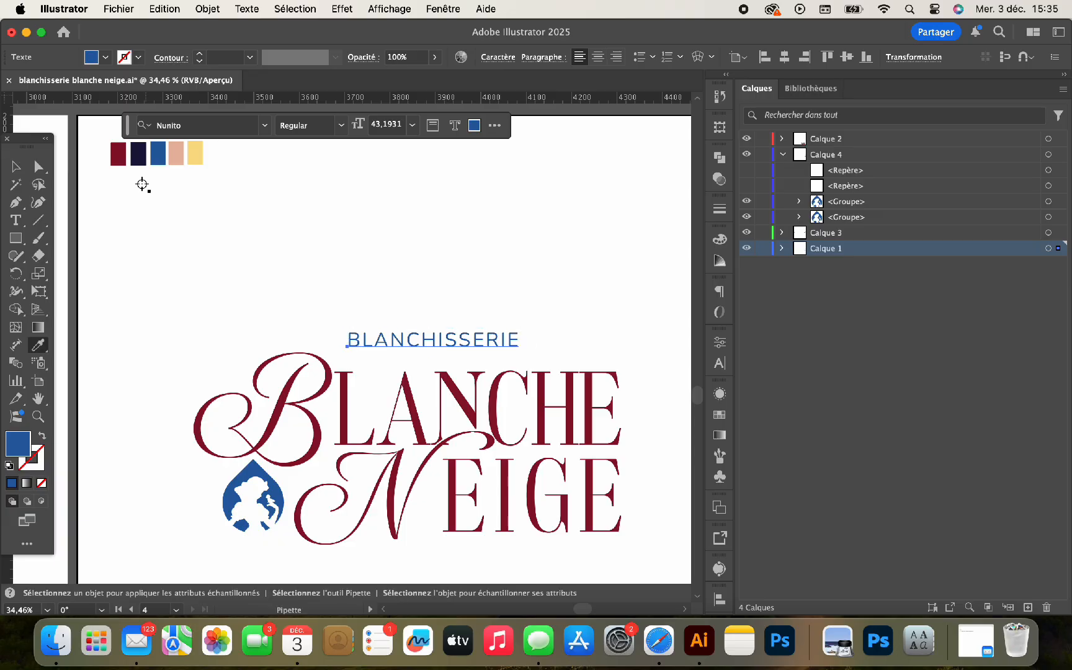
{"action": "left_click", "coordinate": [140, 160]}
{"action": "left_click", "coordinate": [14, 173]}
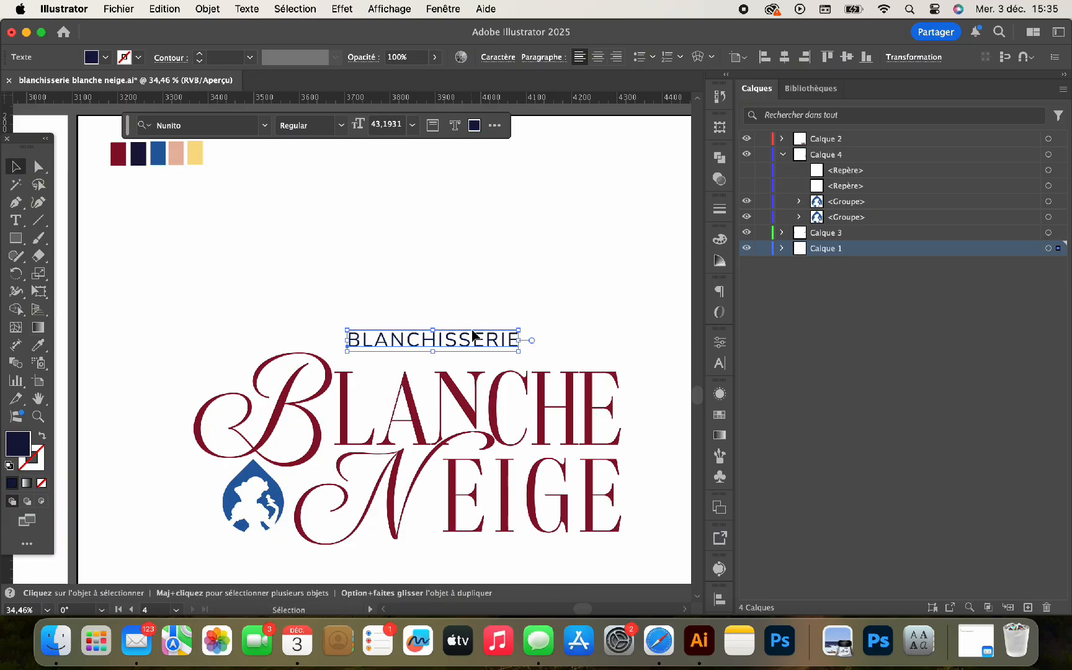
Step: Move the "BLANCHISSERIE" text slightly closer to the lettering below and set its font style to Light Italic
{"action": "left_click_drag", "start_coordinate": [473, 336], "coordinate": [474, 352]}
{"action": "left_click", "coordinate": [345, 128]}
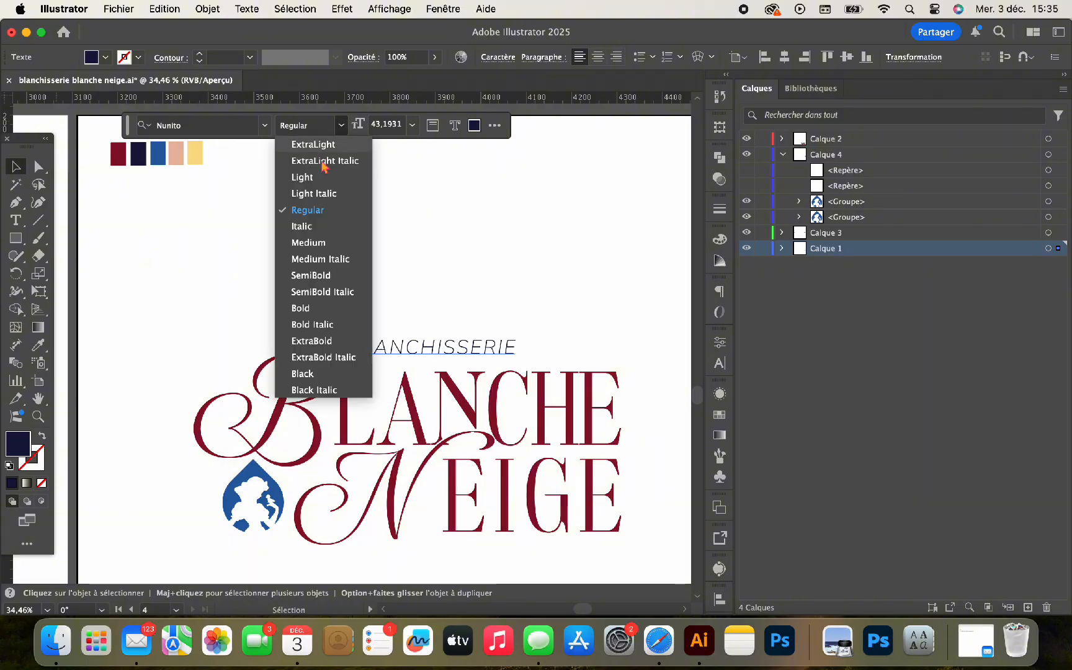
{"action": "left_click", "coordinate": [340, 194]}
{"action": "left_click", "coordinate": [446, 258]}
{"action": "key", "text": "super+minus"}
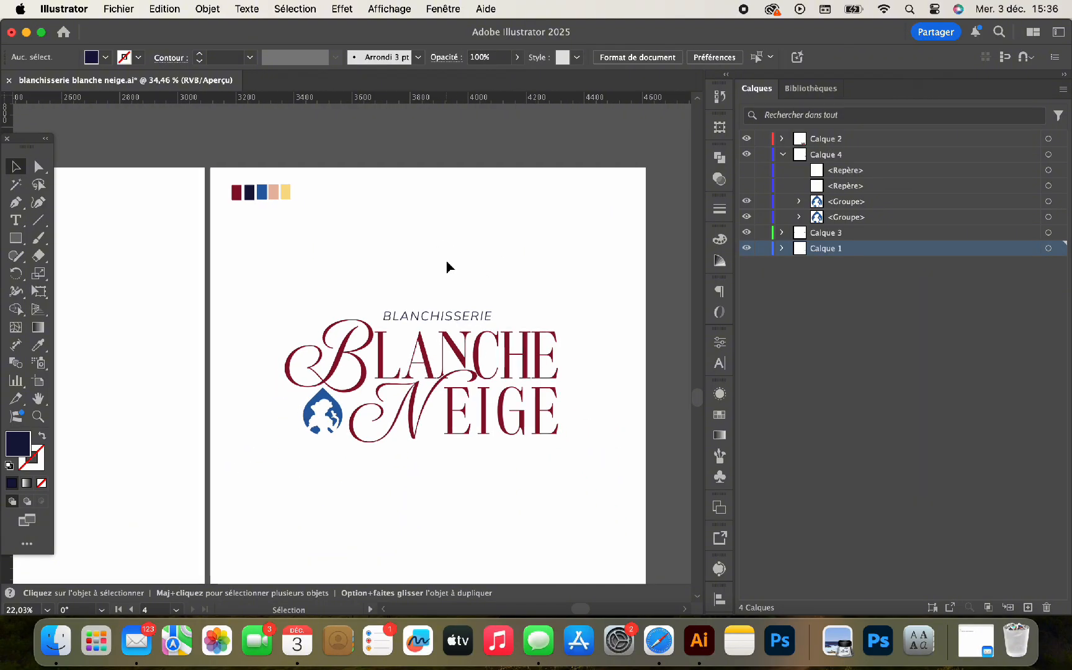
{"action": "scroll", "coordinate": [606, 264], "scroll_direction": "down", "scroll_amount": 1}
{"action": "scroll", "coordinate": [606, 265], "scroll_direction": "up", "scroll_amount": 1}
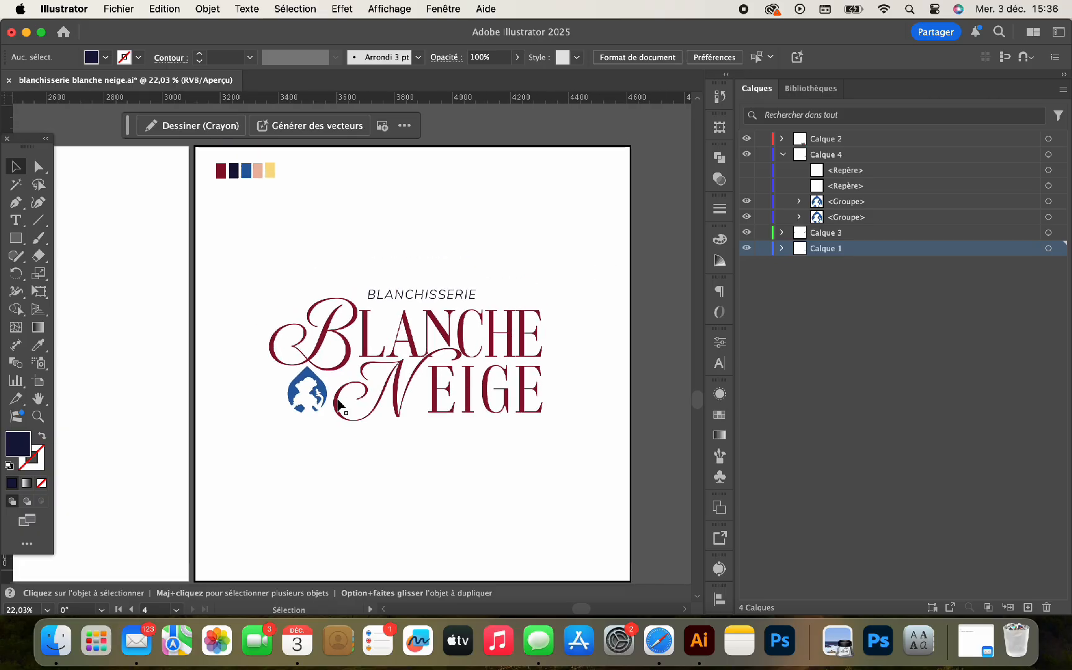
{"action": "scroll", "coordinate": [383, 442], "scroll_direction": "down", "scroll_amount": 1}
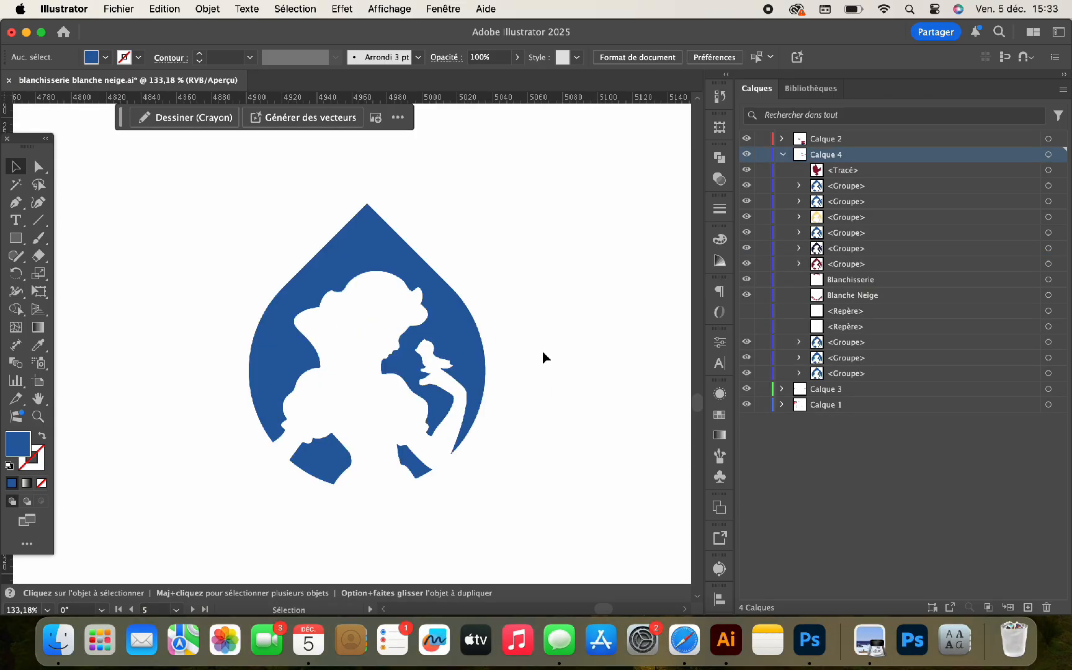
Step: Draw a blue square about 82 px wide to the right of the drop emblem, rotate it 45° and fully round its corners
{"action": "scroll", "coordinate": [543, 358], "scroll_direction": "right", "scroll_amount": 5}
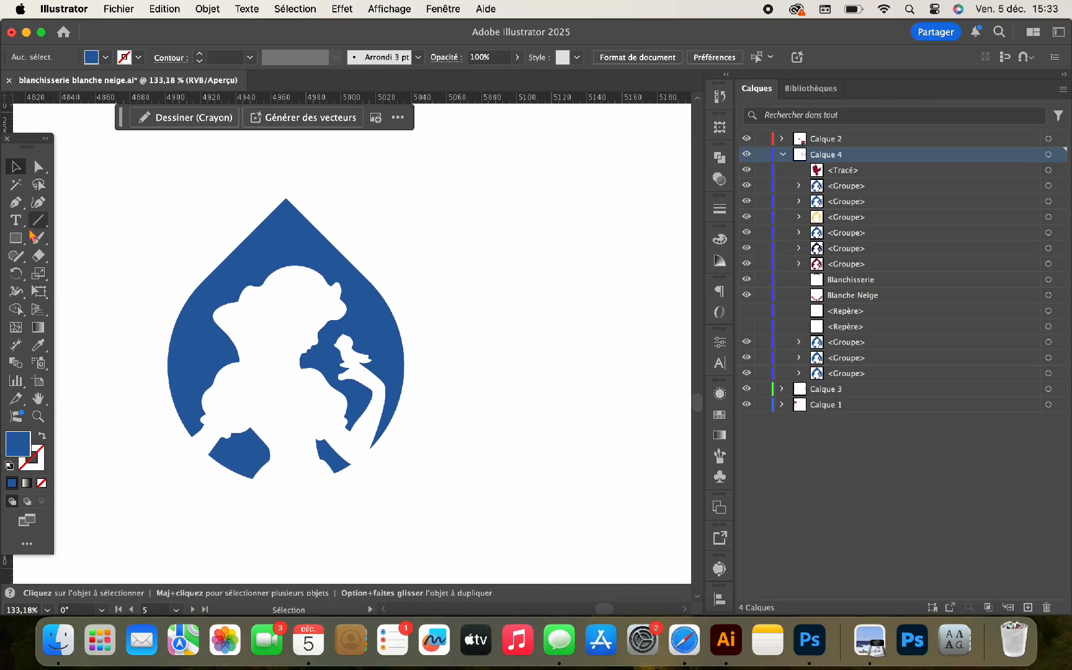
{"action": "left_click", "coordinate": [15, 237]}
{"action": "mouse_move", "coordinate": [473, 249]}
{"action": "left_mouse_down"}
{"action": "mouse_move", "coordinate": [639, 415]}
{"action": "mouse_move", "coordinate": [601, 381]}
{"action": "left_mouse_up"}
{"action": "left_click_drag", "start_coordinate": [625, 247], "coordinate": [546, 319]}
Step: Invert the rounded corners of the square and rotate it upright so that it forms a four-pointed star
{"action": "left_click", "coordinate": [547, 324]}
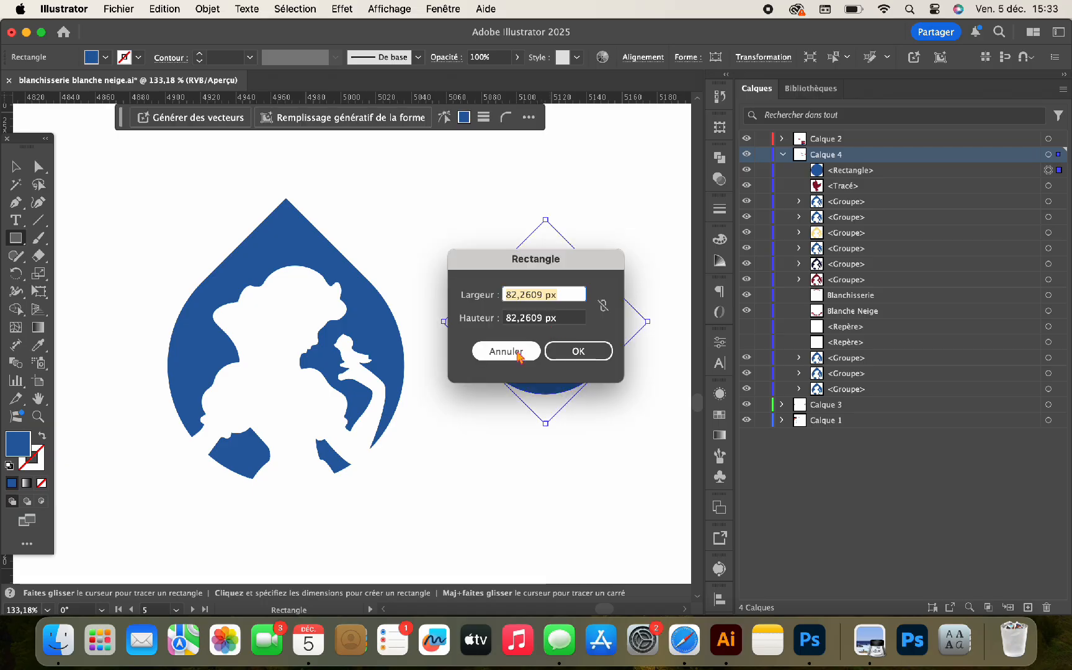
{"action": "left_click", "coordinate": [518, 353]}
{"action": "left_click", "coordinate": [548, 326], "text": "alt"}
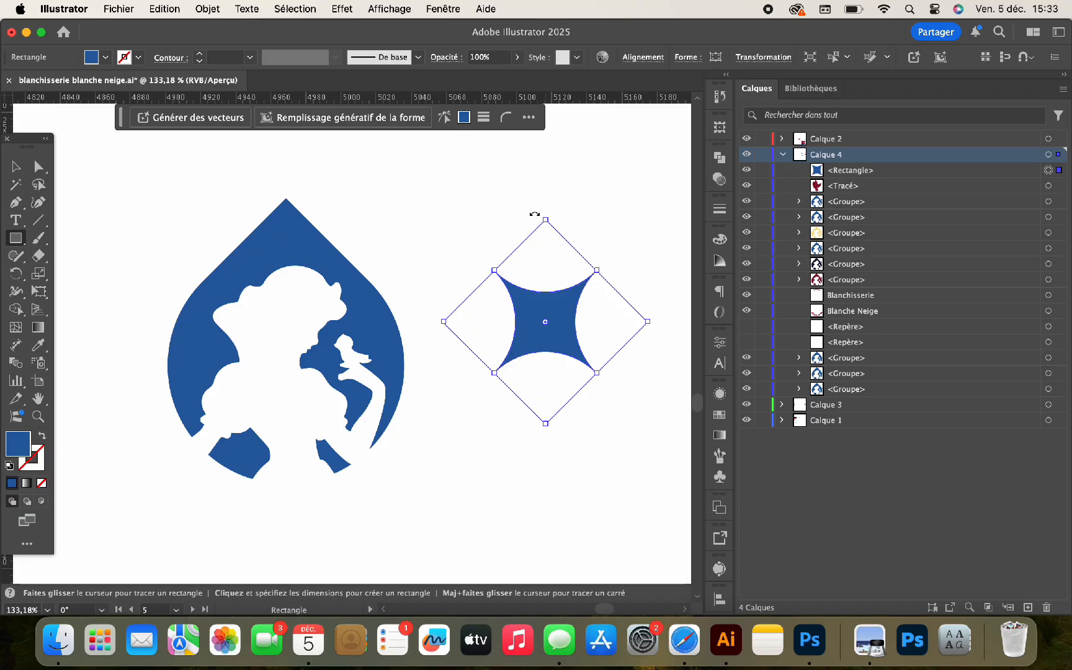
{"action": "left_click_drag", "start_coordinate": [535, 214], "coordinate": [497, 247]}
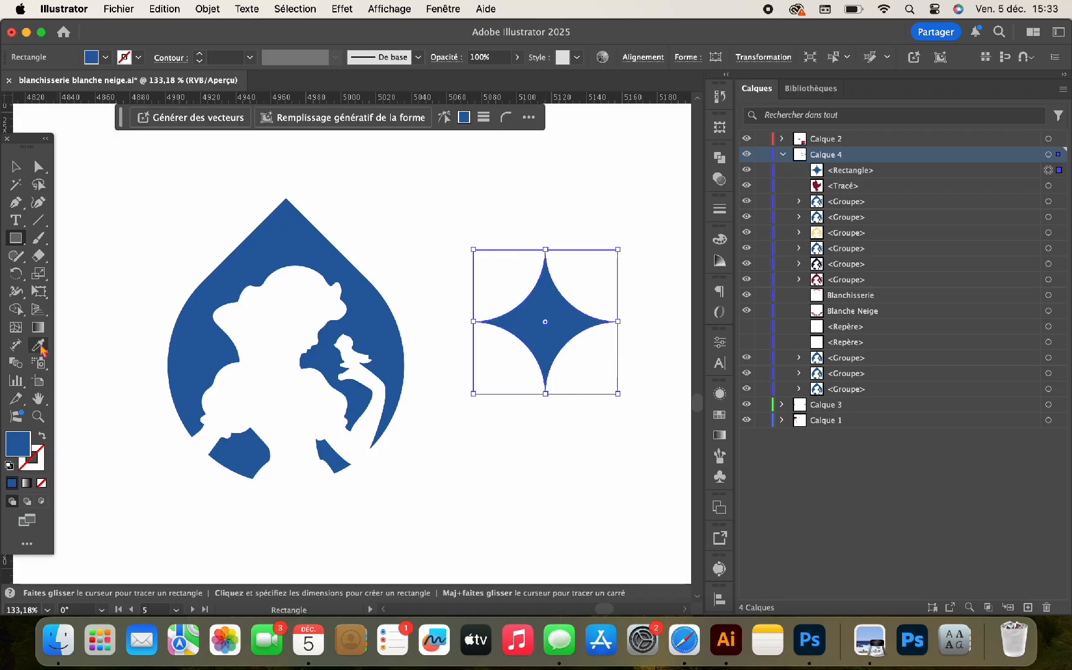
Step: Set the star's fill to light blue #61b0ff
{"action": "double_click", "coordinate": [17, 443]}
{"action": "left_click_drag", "start_coordinate": [675, 170], "coordinate": [727, 162]}
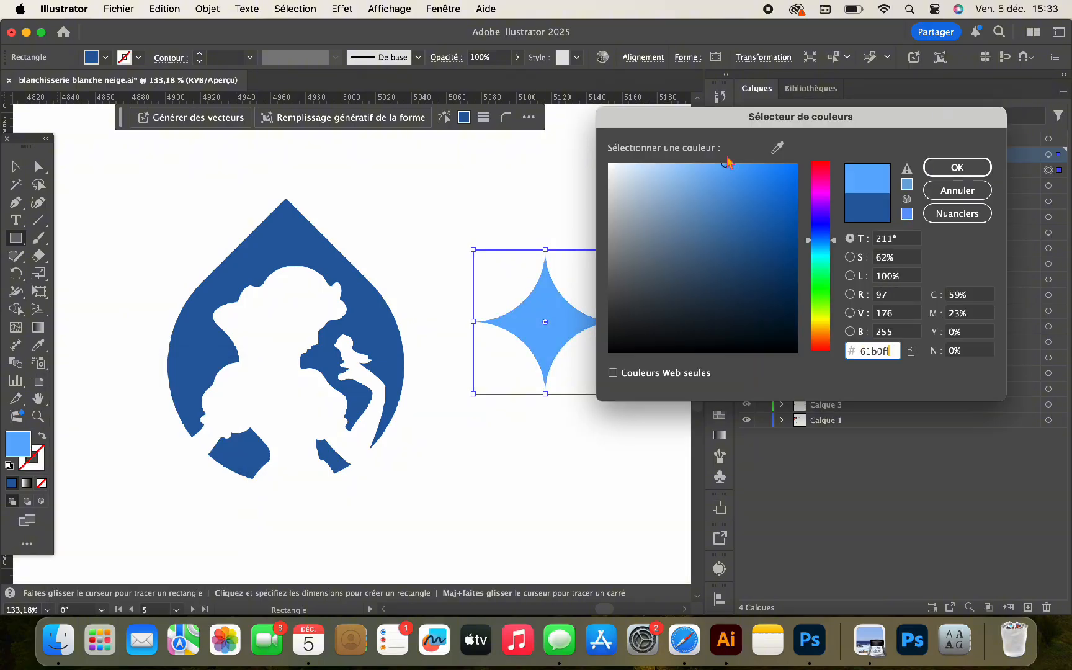
{"action": "key", "text": "Return"}
Step: Shrink the star to about half its size over the drop's upper right edge and divide both shapes with Pathfinder
{"action": "key", "text": "v"}
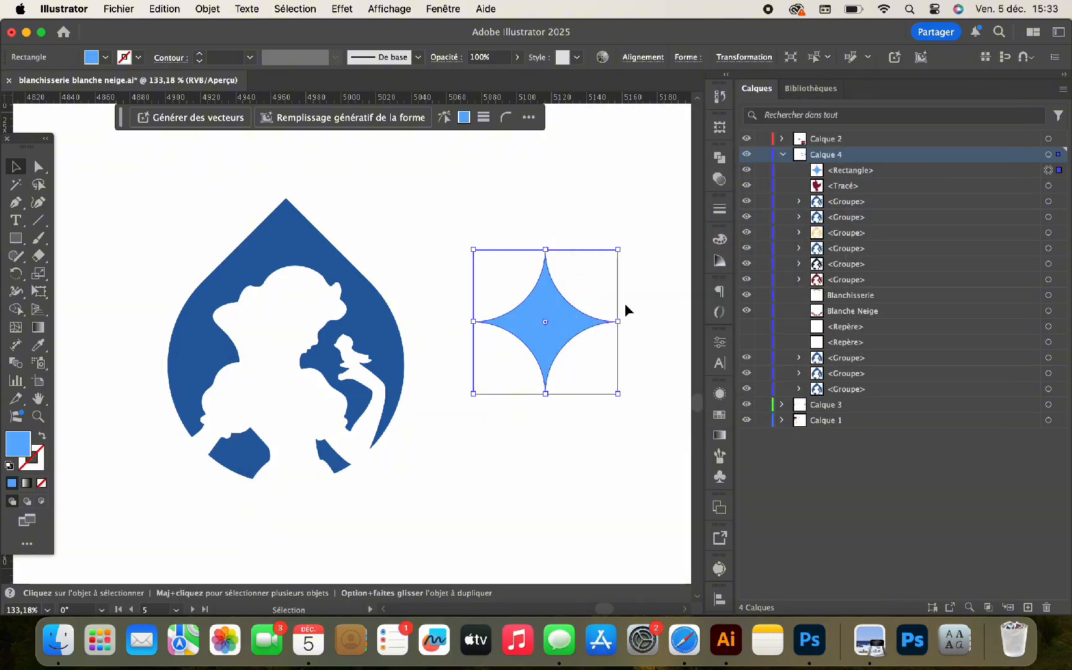
{"action": "left_click_drag", "start_coordinate": [620, 322], "coordinate": [397, 314]}
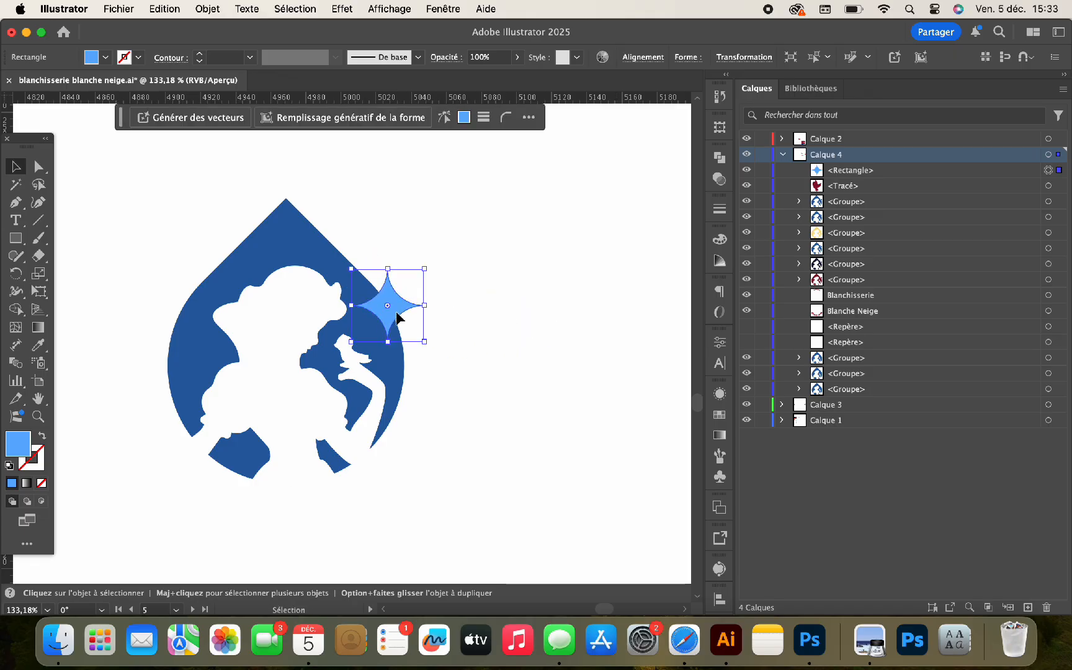
{"action": "left_click", "coordinate": [394, 354], "text": "shift"}
{"action": "left_click", "coordinate": [720, 159]}
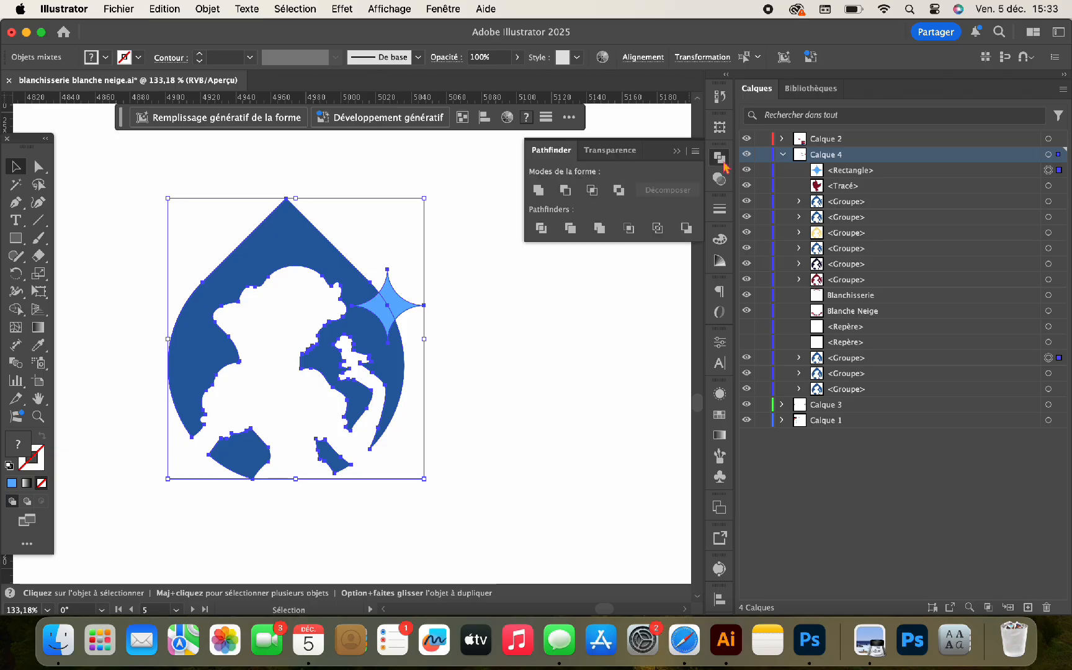
{"action": "left_click", "coordinate": [541, 229]}
{"action": "left_click", "coordinate": [437, 304]}
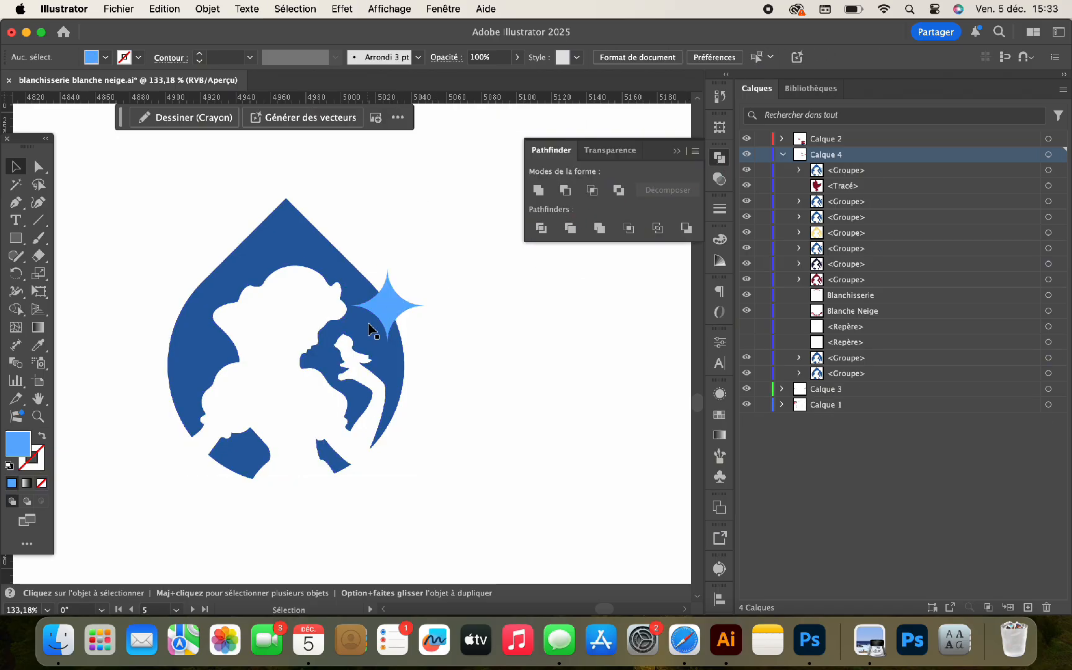
Step: Isolate the divided group, delete the star's part inside the drop and colour its outer part with the drop's dark blue
{"action": "left_click", "coordinate": [381, 319]}
{"action": "double_click", "coordinate": [381, 319]}
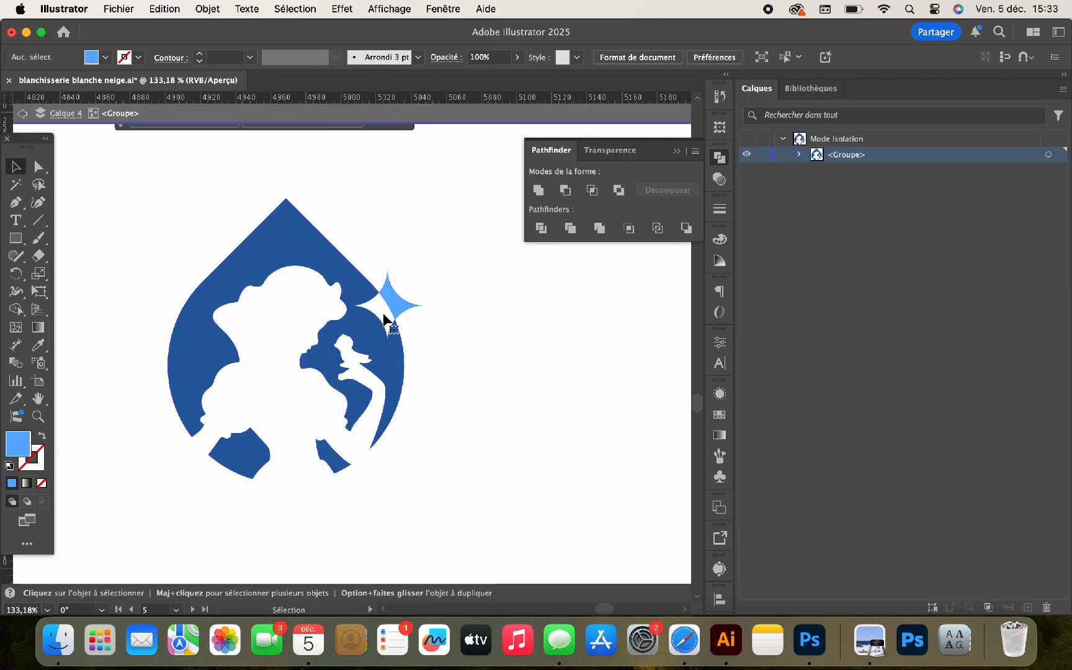
{"action": "left_click", "coordinate": [397, 312]}
{"action": "key", "text": "i"}
{"action": "left_click", "coordinate": [362, 276]}
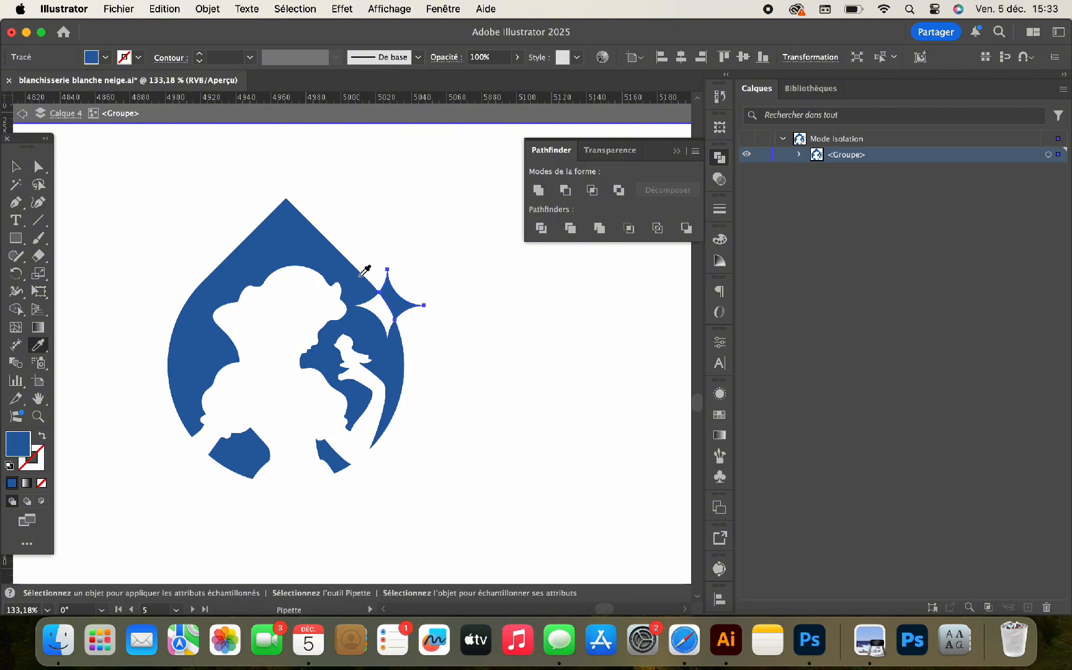
Step: Exit the isolated group and draw a dark red square near the small drop emblem, turning it into a small four-pointed star with inverted corners
{"action": "key", "text": "v"}
{"action": "left_click", "coordinate": [116, 233]}
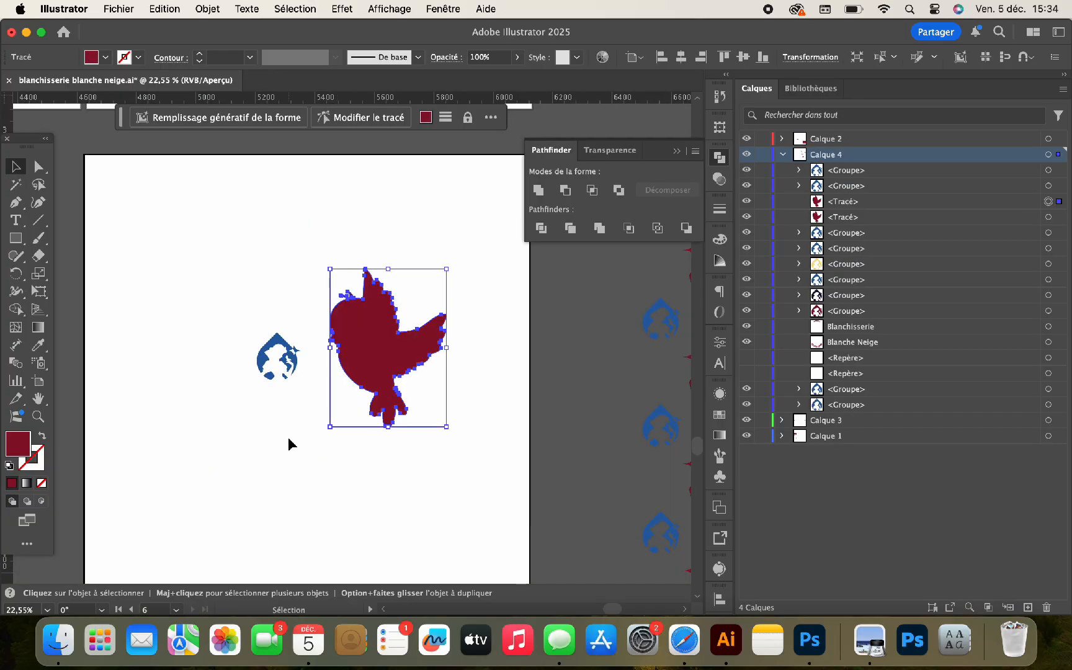
{"action": "scroll", "coordinate": [287, 445], "scroll_direction": "left", "scroll_amount": 3}
{"action": "scroll", "coordinate": [288, 445], "scroll_direction": "up", "scroll_amount": 1}
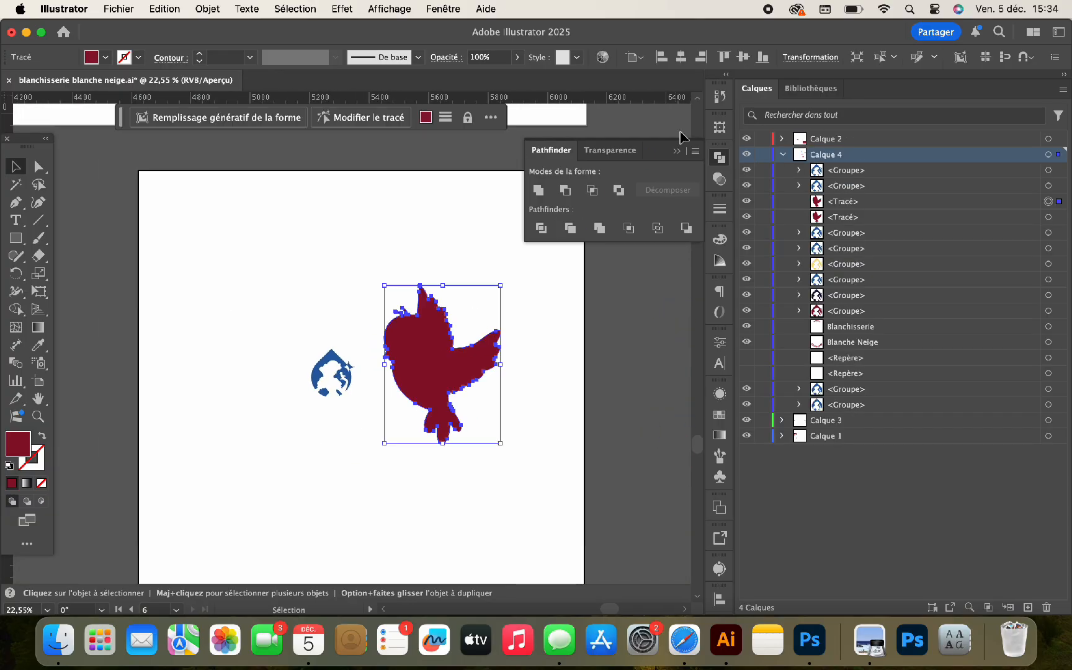
{"action": "left_click", "coordinate": [678, 151]}
{"action": "left_click", "coordinate": [514, 411]}
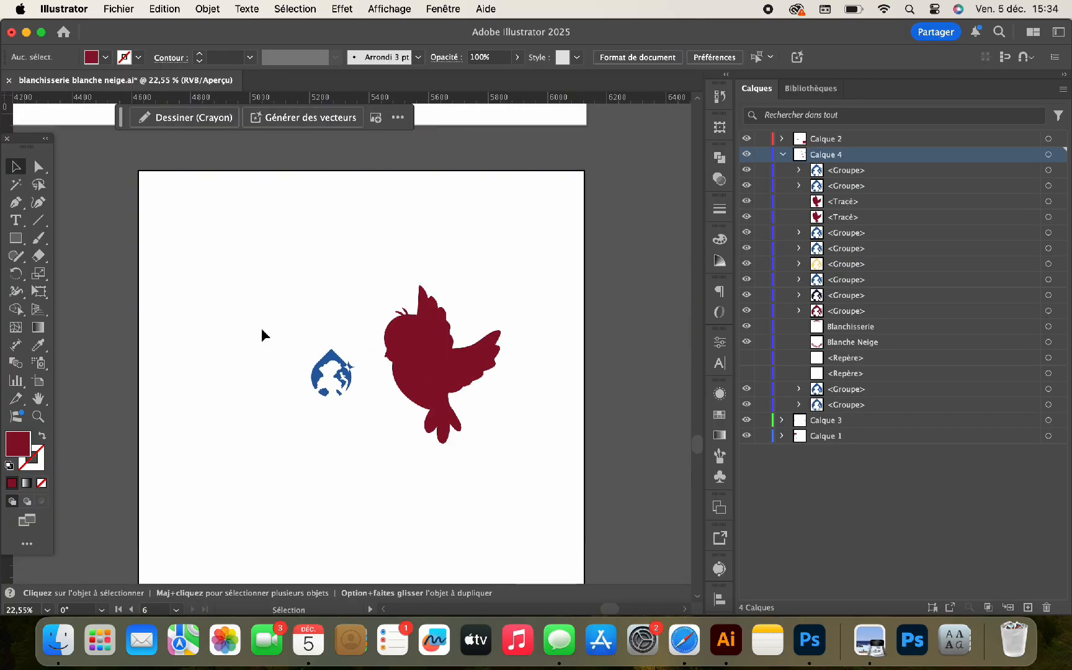
{"action": "key", "text": "m"}
{"action": "left_click_drag", "start_coordinate": [194, 277], "coordinate": [271, 355]}
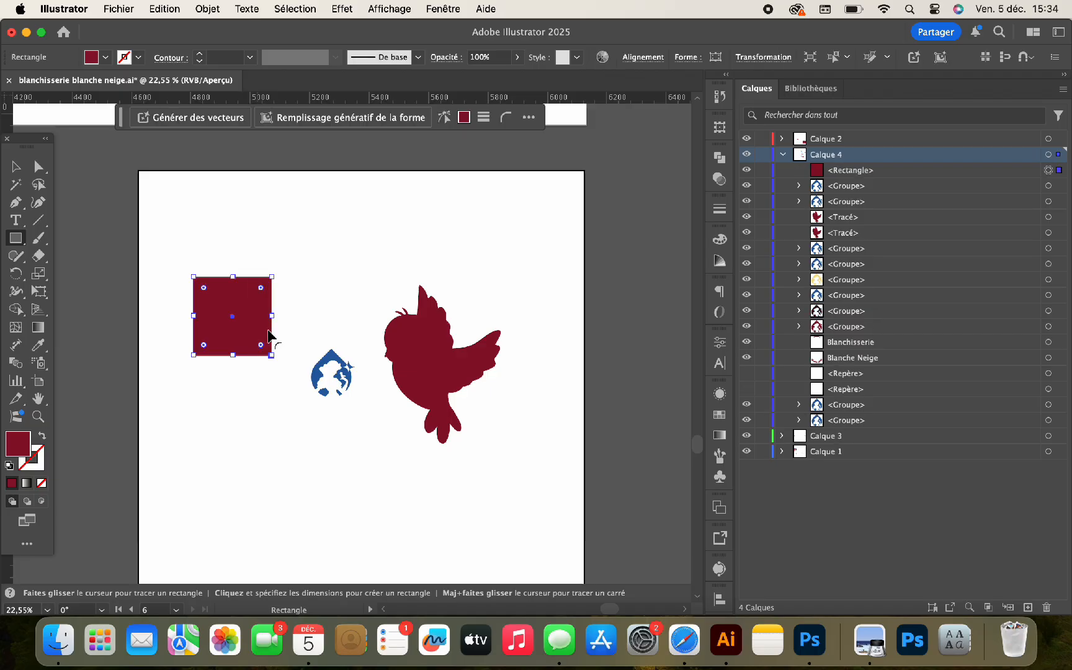
{"action": "left_click_drag", "start_coordinate": [261, 288], "coordinate": [278, 337]}
{"action": "left_click", "coordinate": [232, 317], "text": "alt"}
Step: Move the dark red bird towards the drop emblem and scale it down to about the size of the star
{"action": "key", "text": "v"}
{"action": "left_click_drag", "start_coordinate": [437, 307], "coordinate": [315, 345]}
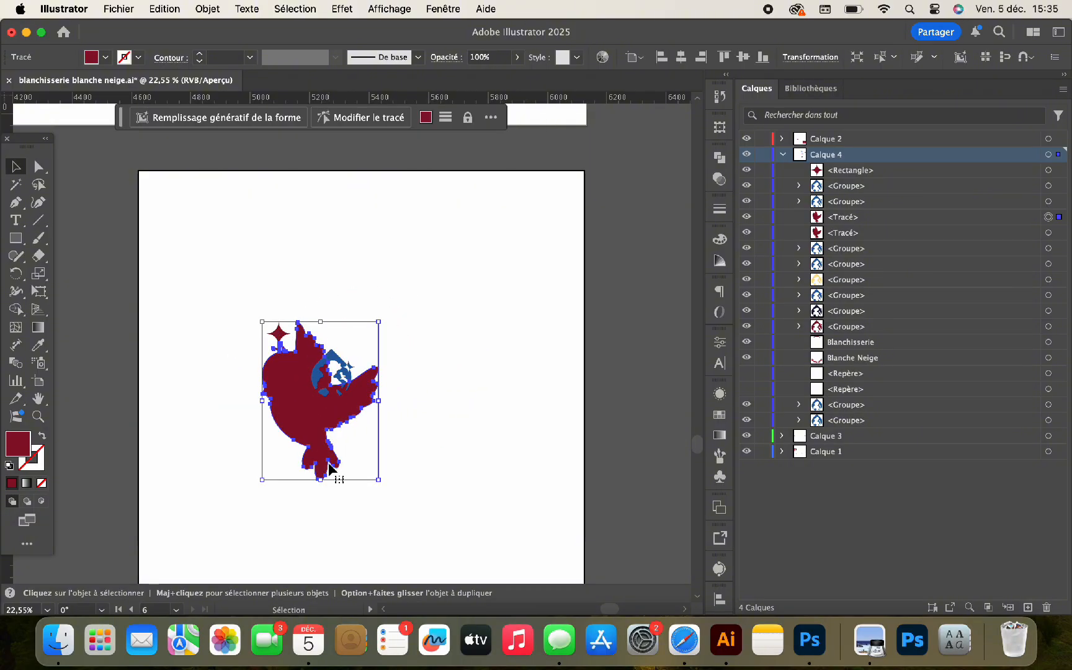
{"action": "left_click_drag", "start_coordinate": [320, 480], "coordinate": [392, 342]}
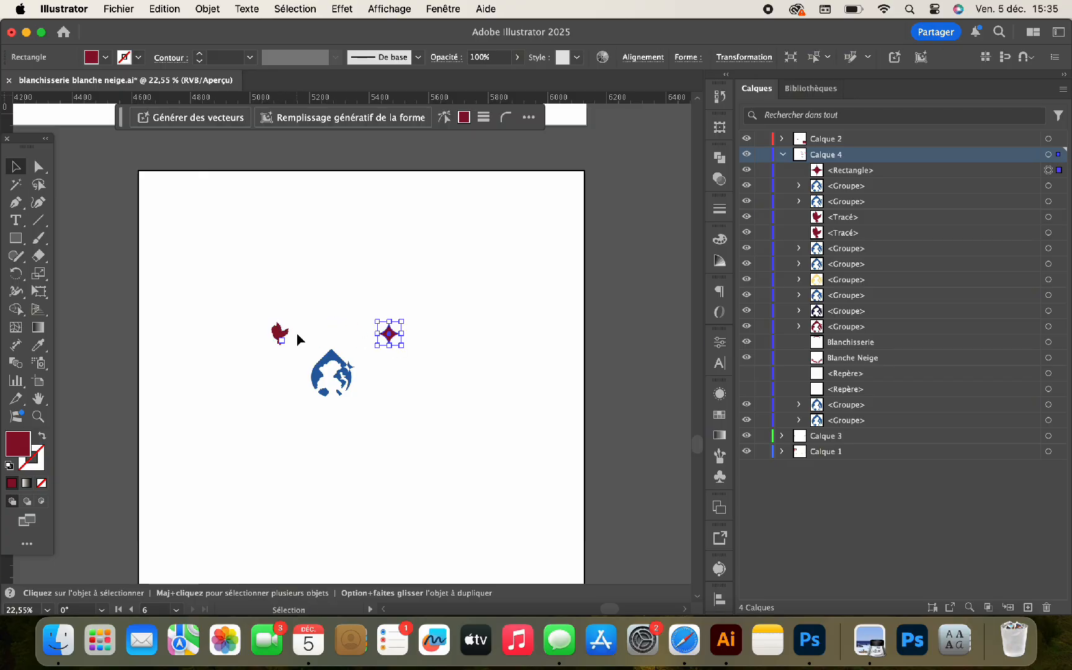
Step: Place the star above left and the bird above right of the drop emblem, and duplicate the pair below it
{"action": "left_click", "coordinate": [282, 338]}
{"action": "mouse_move", "coordinate": [283, 340]}
{"action": "left_mouse_down"}
{"action": "mouse_move", "coordinate": [405, 335]}
{"action": "mouse_move", "coordinate": [295, 350]}
{"action": "left_mouse_up"}
{"action": "left_click", "coordinate": [387, 334]}
{"action": "left_click_drag", "start_coordinate": [393, 340], "coordinate": [378, 415]}
{"action": "left_click", "coordinate": [290, 334]}
{"action": "left_click", "coordinate": [370, 333], "text": "shift"}
Step: Reflect the lower star and bird copies across a vertical axis so they sit diagonally opposite the upper pair
{"action": "right_click", "coordinate": [376, 415]}
{"action": "mouse_move", "coordinate": [472, 517]}
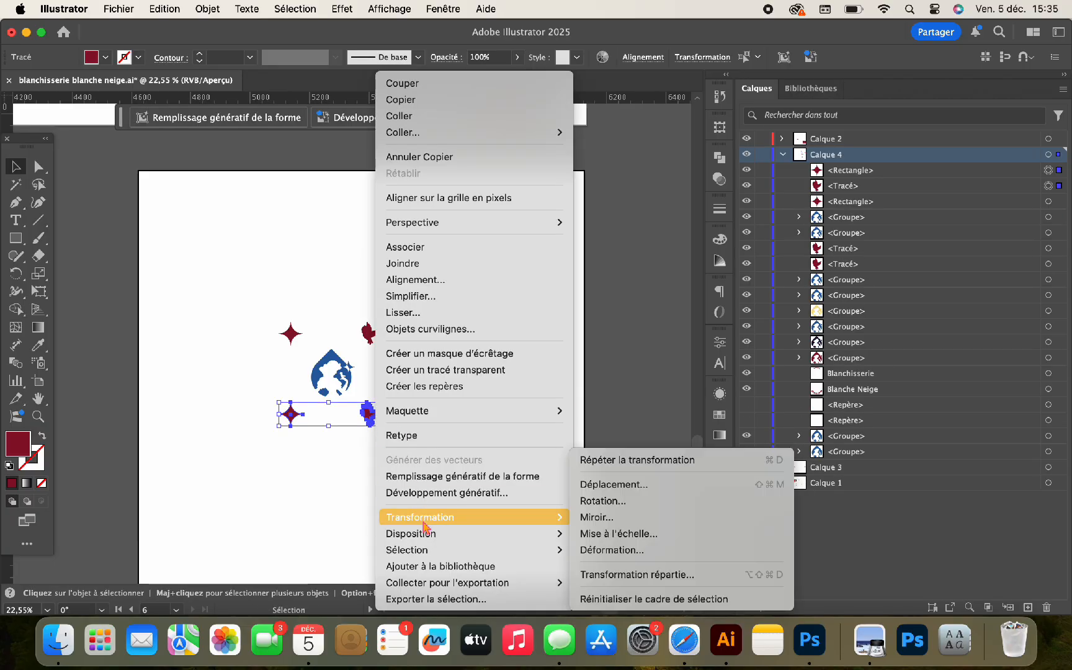
{"action": "left_click", "coordinate": [586, 521]}
{"action": "left_click", "coordinate": [1010, 430]}
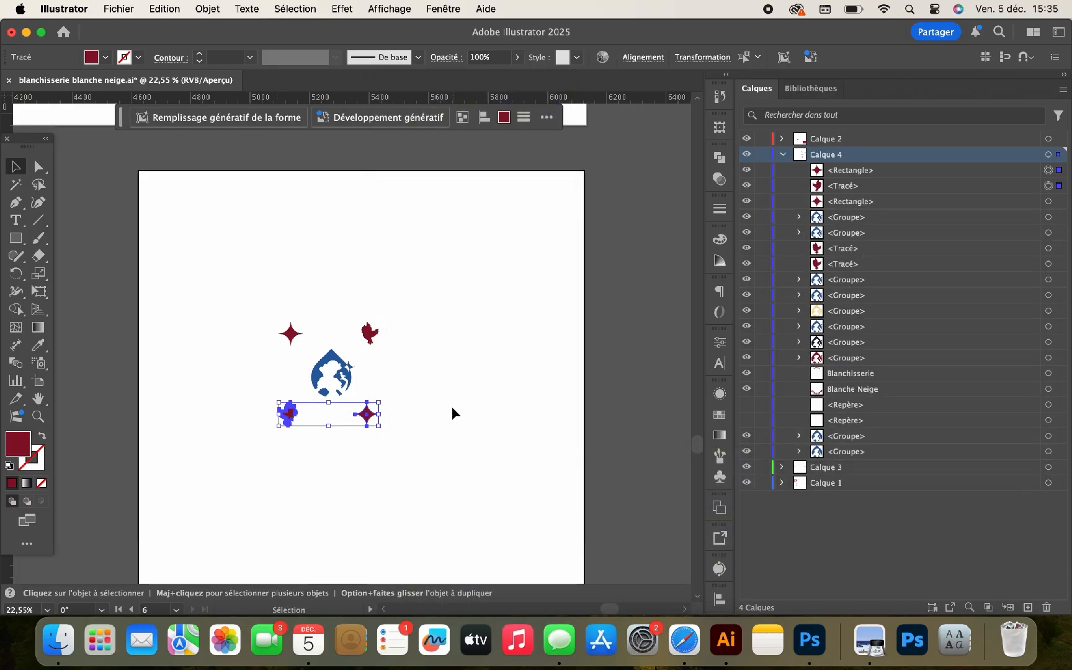
Step: Group the two stars and two birds, and centre the group with the drop emblem horizontally and vertically
{"action": "left_click", "coordinate": [375, 338], "text": "shift"}
{"action": "left_click", "coordinate": [290, 334], "text": "shift"}
{"action": "key", "text": "cmd+g"}
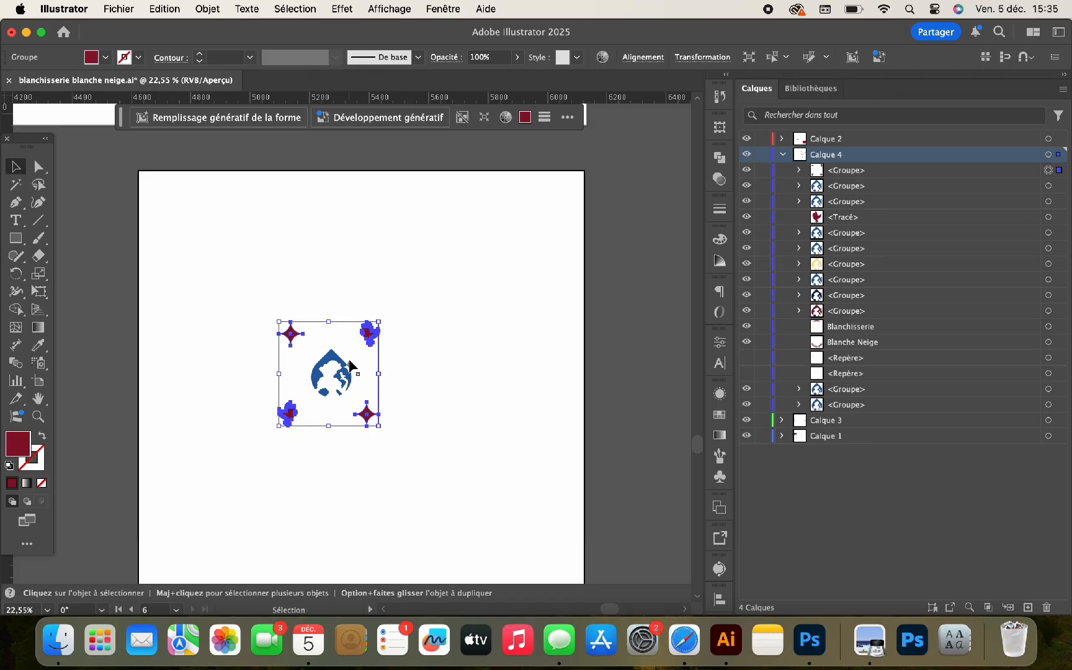
{"action": "left_click", "coordinate": [351, 366], "text": "shift"}
{"action": "left_click", "coordinate": [643, 57]}
{"action": "left_click", "coordinate": [625, 100]}
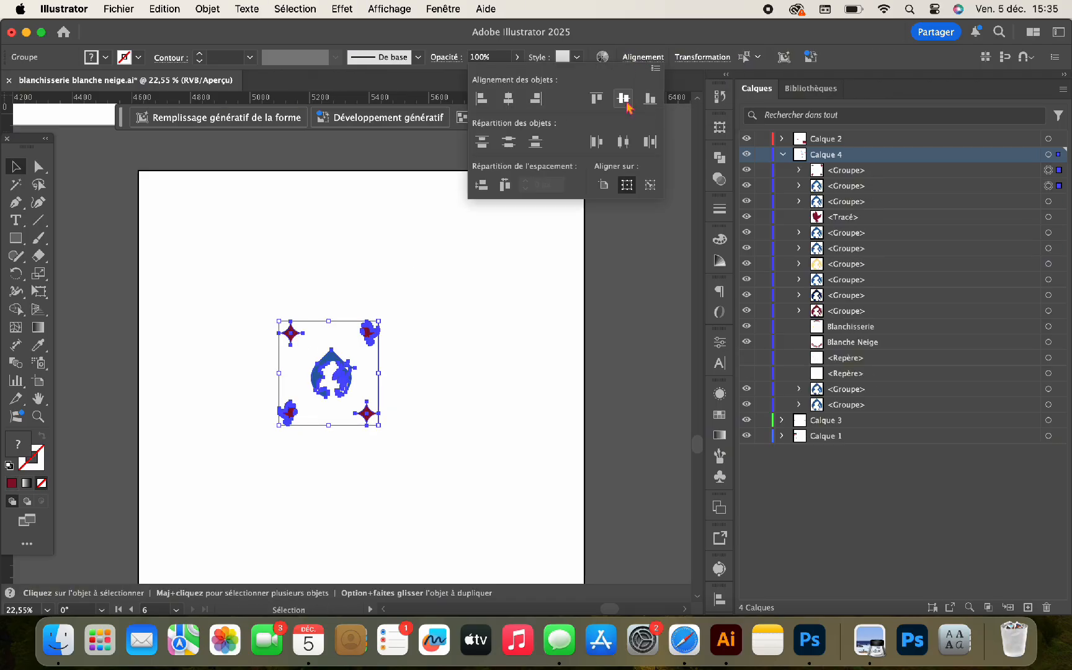
{"action": "left_click", "coordinate": [508, 98]}
Step: Create a new pattern from the drop emblem and its four surrounding motifs, and nudge the drop slightly inside the tile
{"action": "left_click_drag", "start_coordinate": [248, 459], "coordinate": [365, 328]}
{"action": "left_click", "coordinate": [164, 9]}
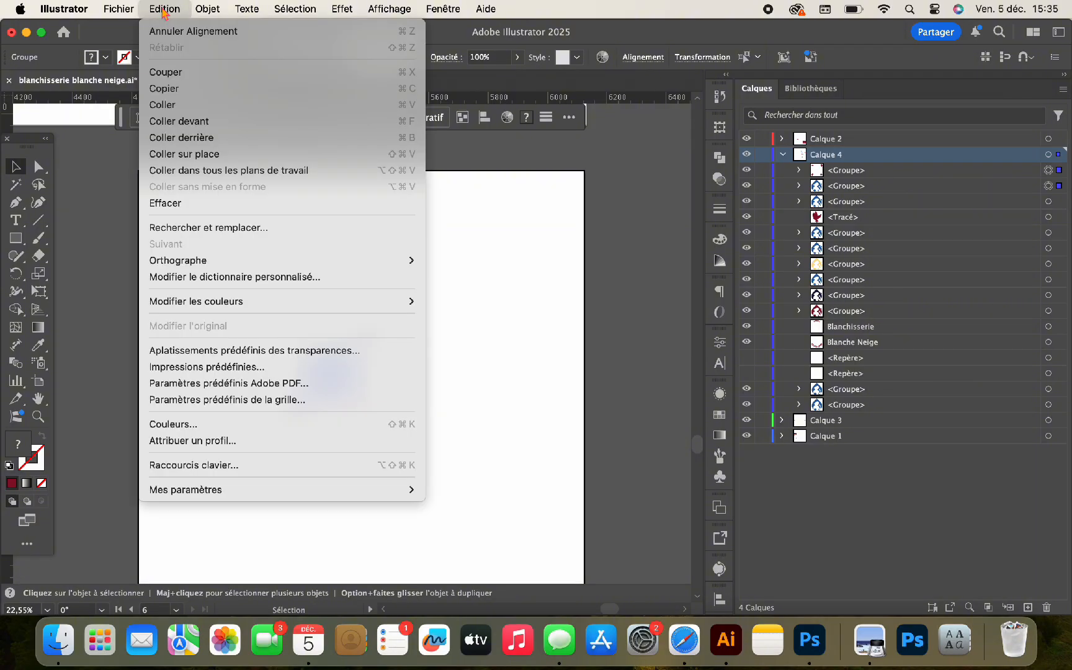
{"action": "mouse_move", "coordinate": [194, 9]}
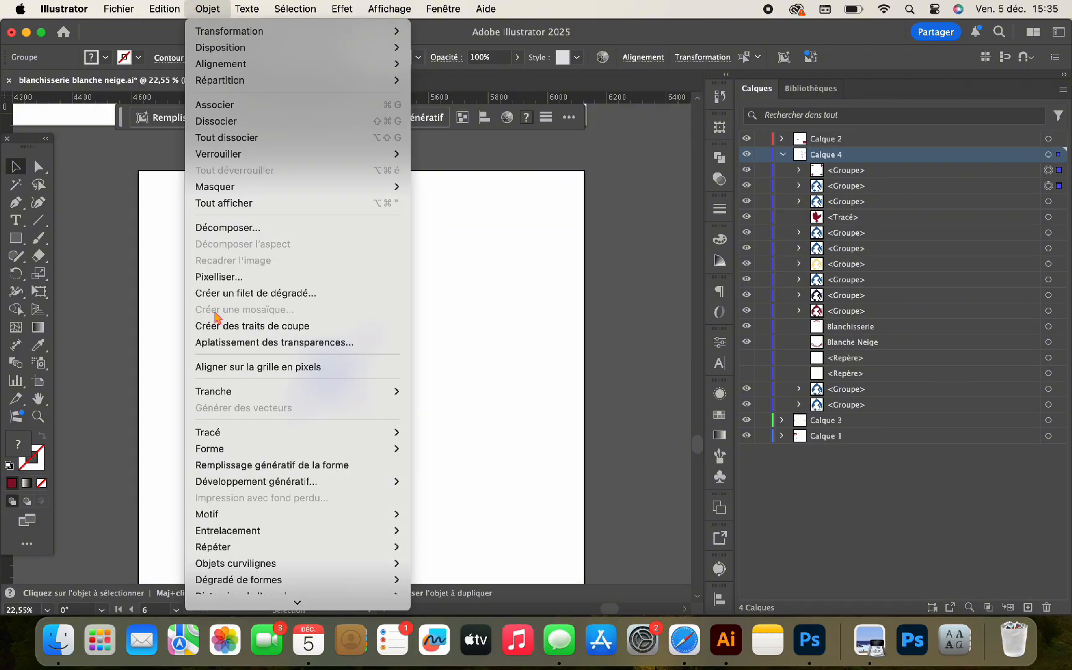
{"action": "mouse_move", "coordinate": [213, 515]}
{"action": "left_click", "coordinate": [441, 515]}
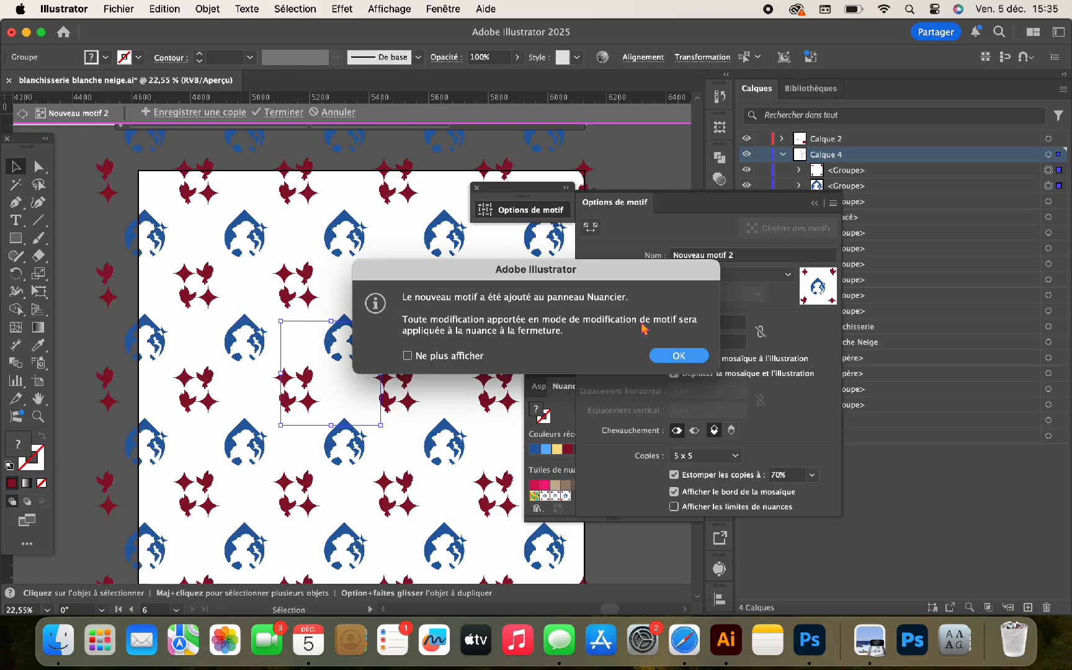
{"action": "left_click", "coordinate": [679, 356]}
{"action": "left_click_drag", "start_coordinate": [337, 346], "coordinate": [339, 349]}
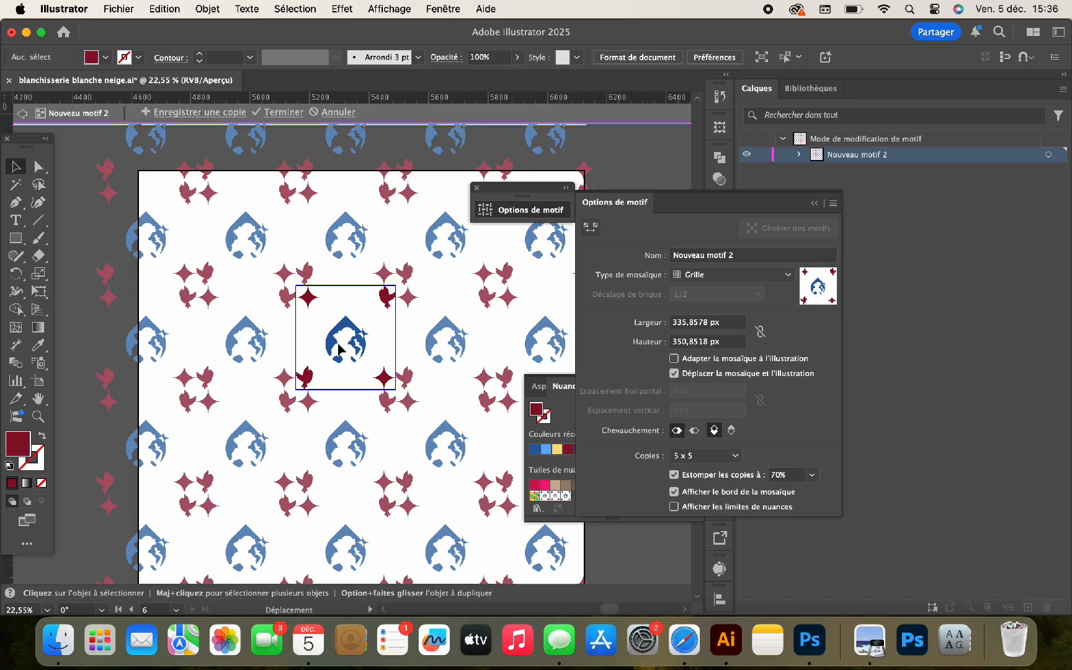
{"action": "left_click", "coordinate": [338, 350]}
{"action": "left_click_drag", "start_coordinate": [383, 303], "coordinate": [384, 303]}
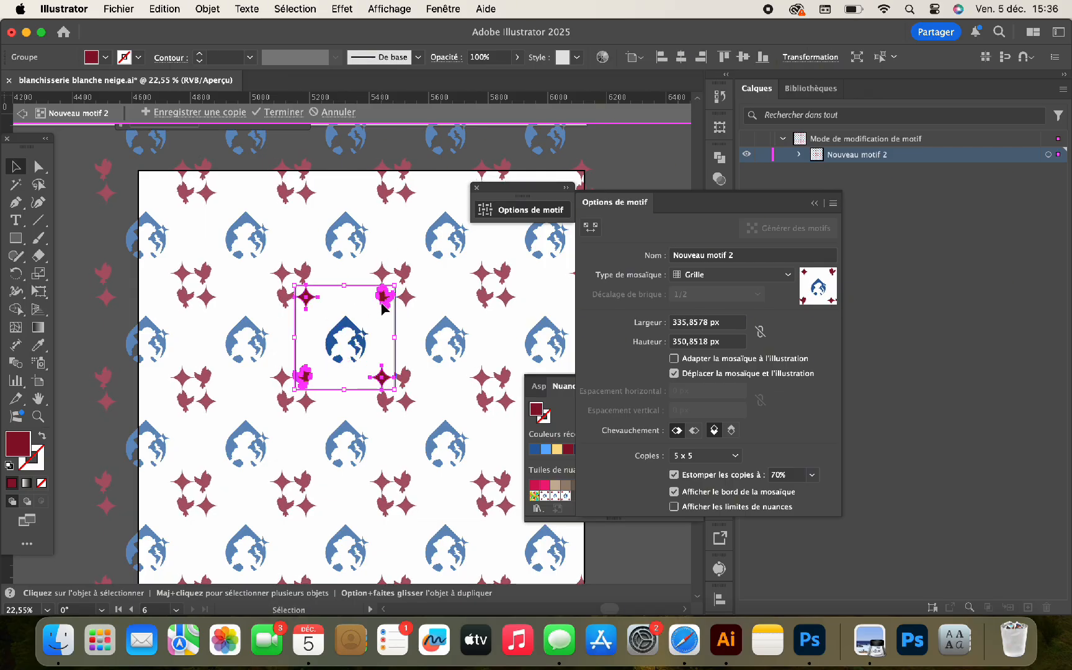
{"action": "left_click", "coordinate": [380, 306]}
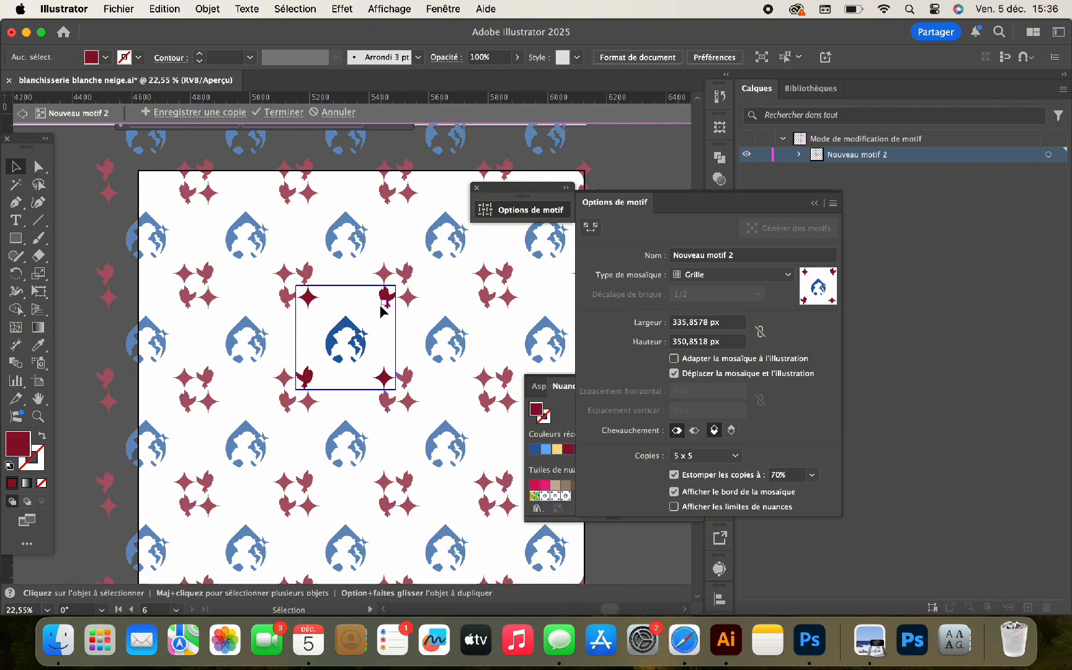
{"action": "left_click", "coordinate": [384, 297]}
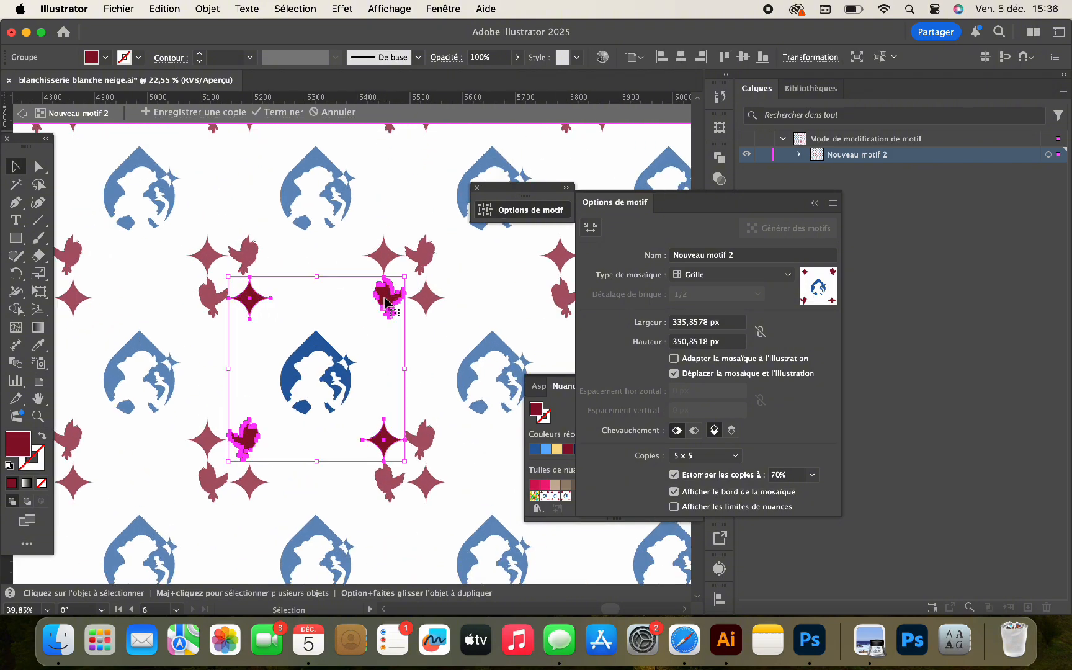
{"action": "scroll", "coordinate": [386, 303], "scroll_direction": "up", "scroll_amount": 5}
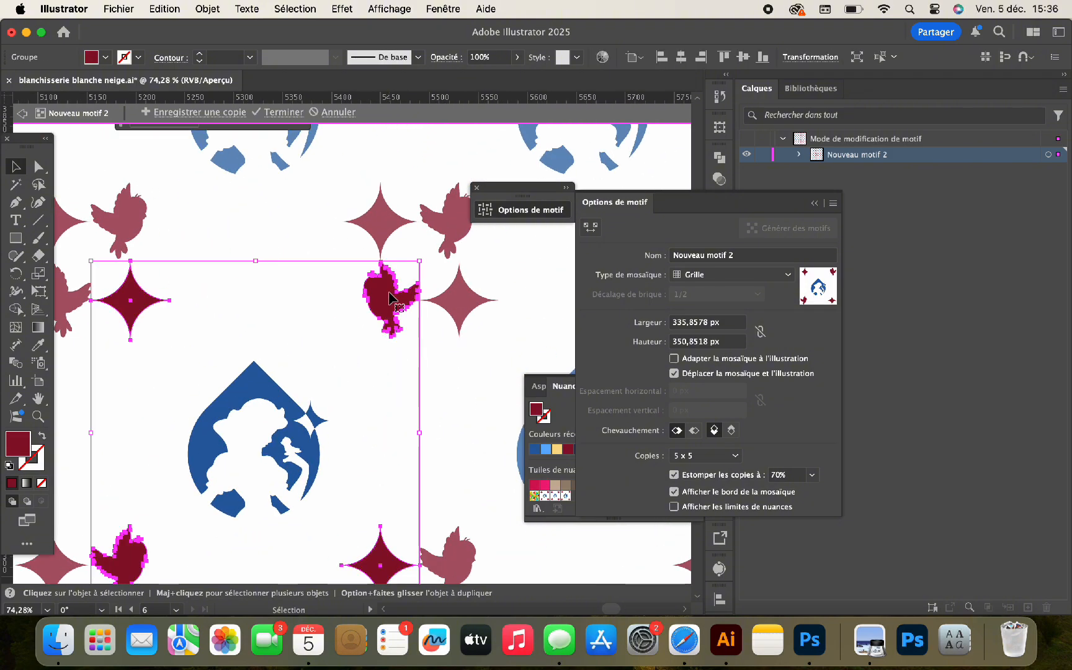
{"action": "key", "text": "a"}
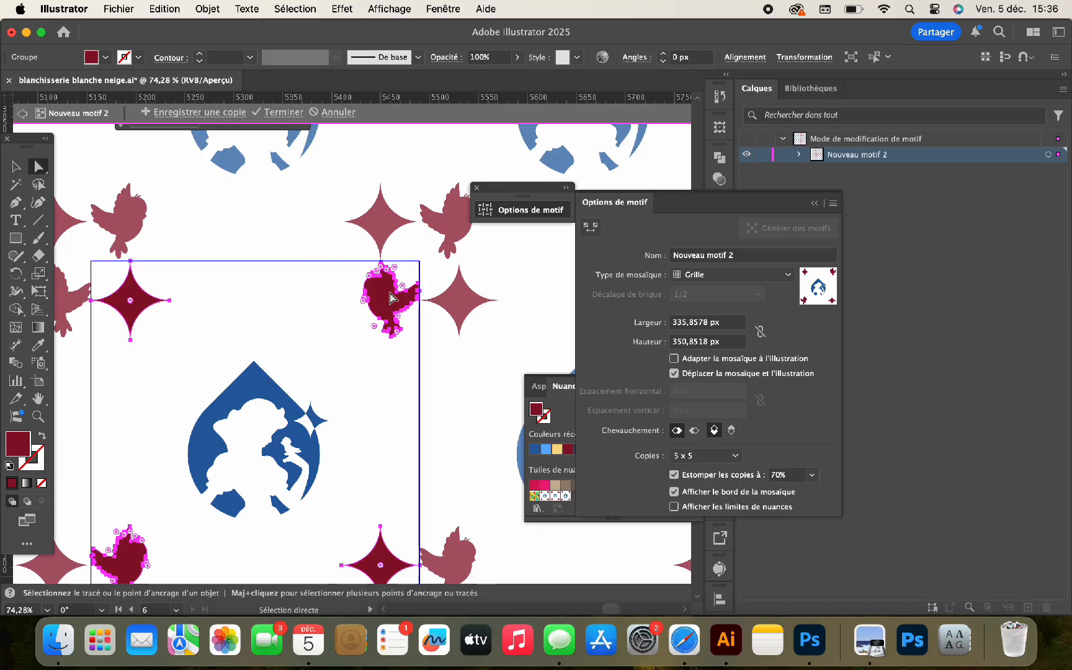
{"action": "left_click_drag", "start_coordinate": [390, 292], "coordinate": [377, 304]}
{"action": "key", "text": "super+z"}
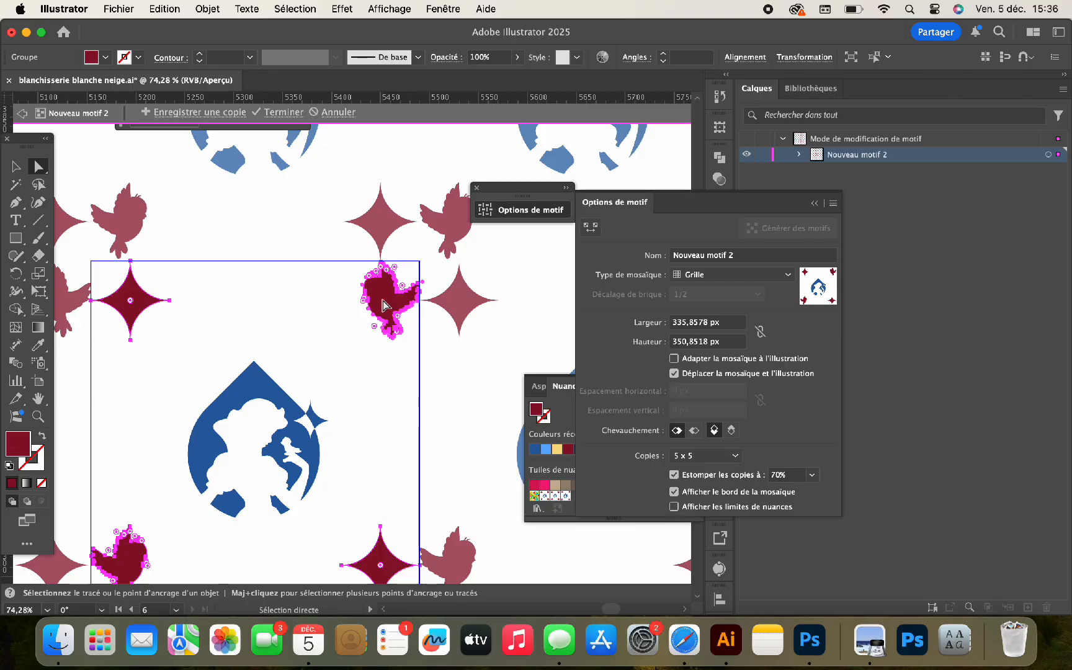
{"action": "left_click", "coordinate": [431, 355]}
{"action": "scroll", "coordinate": [382, 345], "scroll_direction": "down", "scroll_amount": 5}
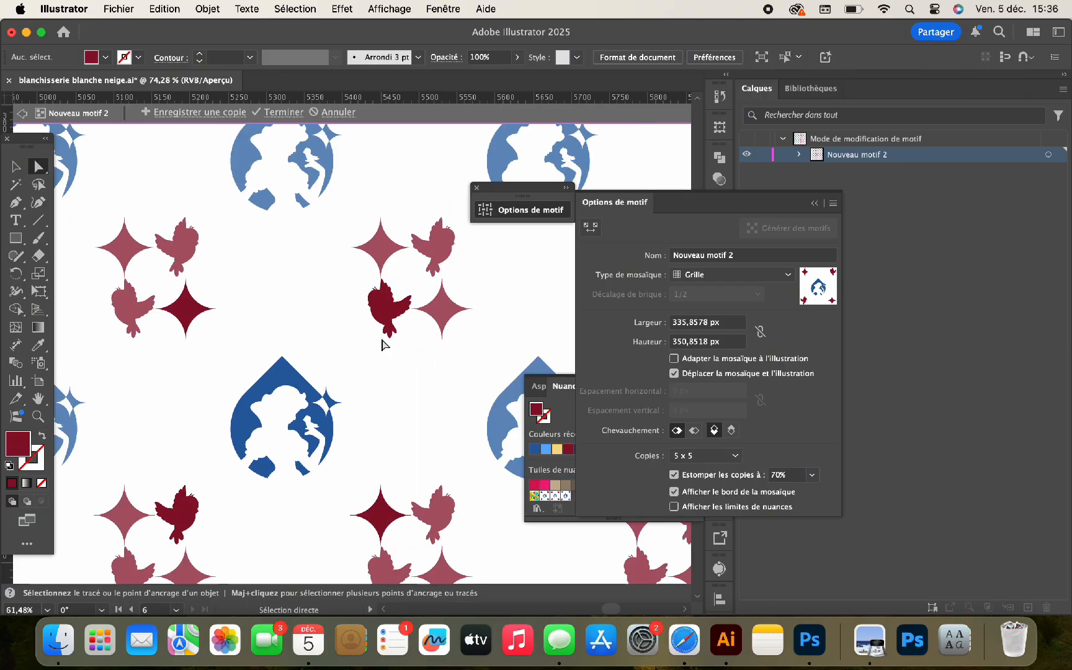
Step: Try the tile types Brique par rangée, Brique par colonne, Hex par colonne and Hex par rangée on the pattern
{"action": "left_click", "coordinate": [788, 273]}
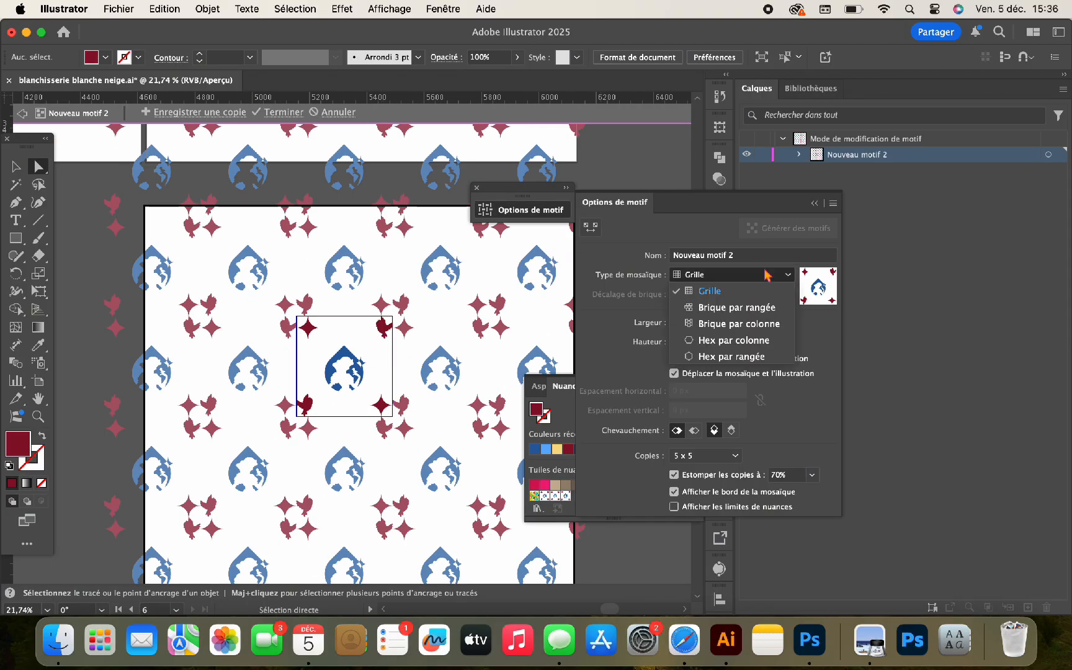
{"action": "left_click", "coordinate": [750, 309]}
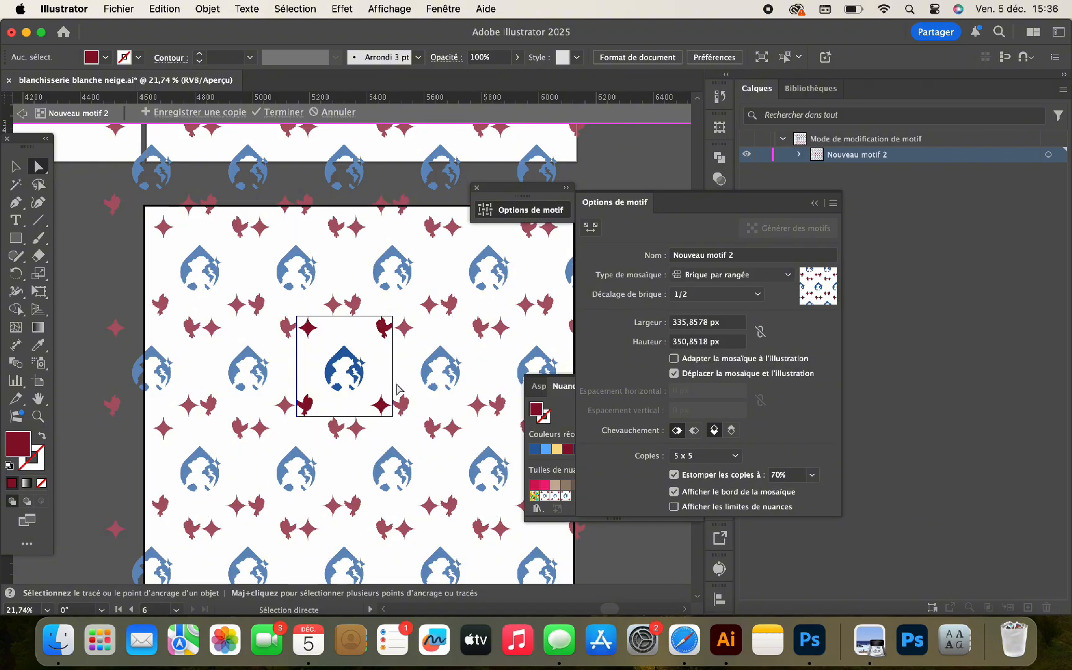
{"action": "scroll", "coordinate": [359, 402], "scroll_direction": "up", "scroll_amount": 3}
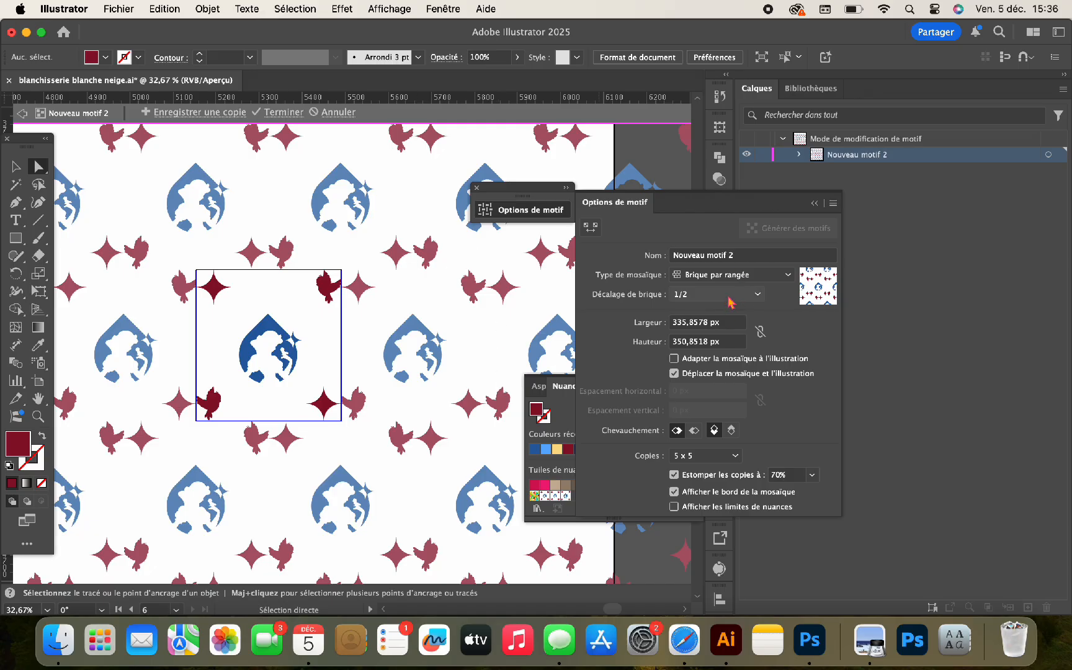
{"action": "left_click", "coordinate": [735, 278]}
{"action": "left_click", "coordinate": [731, 323]}
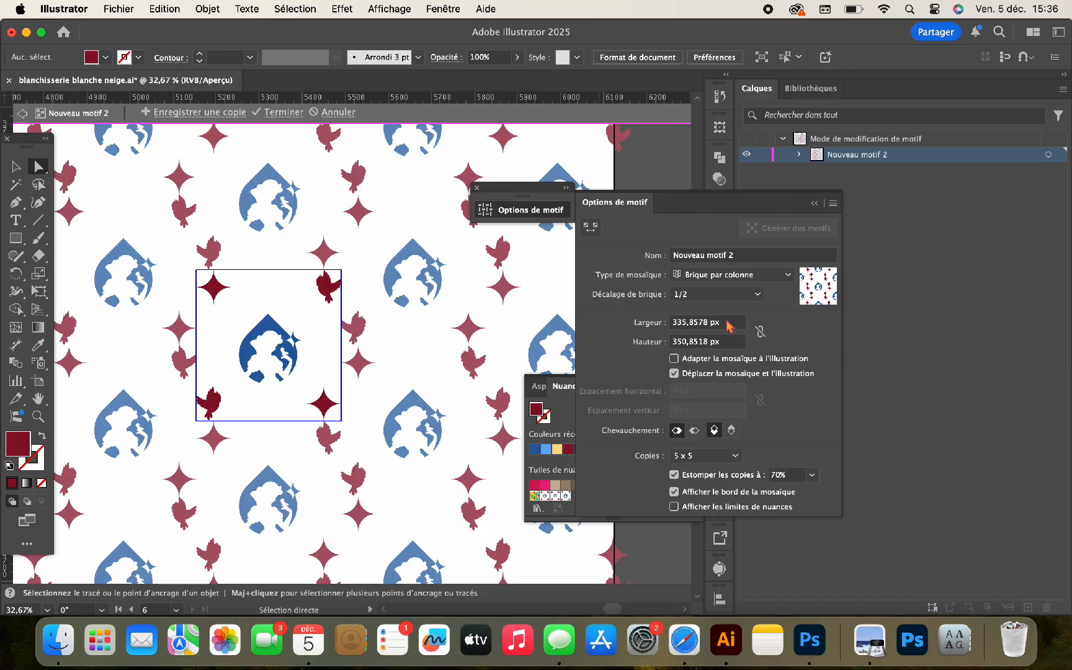
{"action": "left_click", "coordinate": [717, 298]}
{"action": "left_click", "coordinate": [716, 298]}
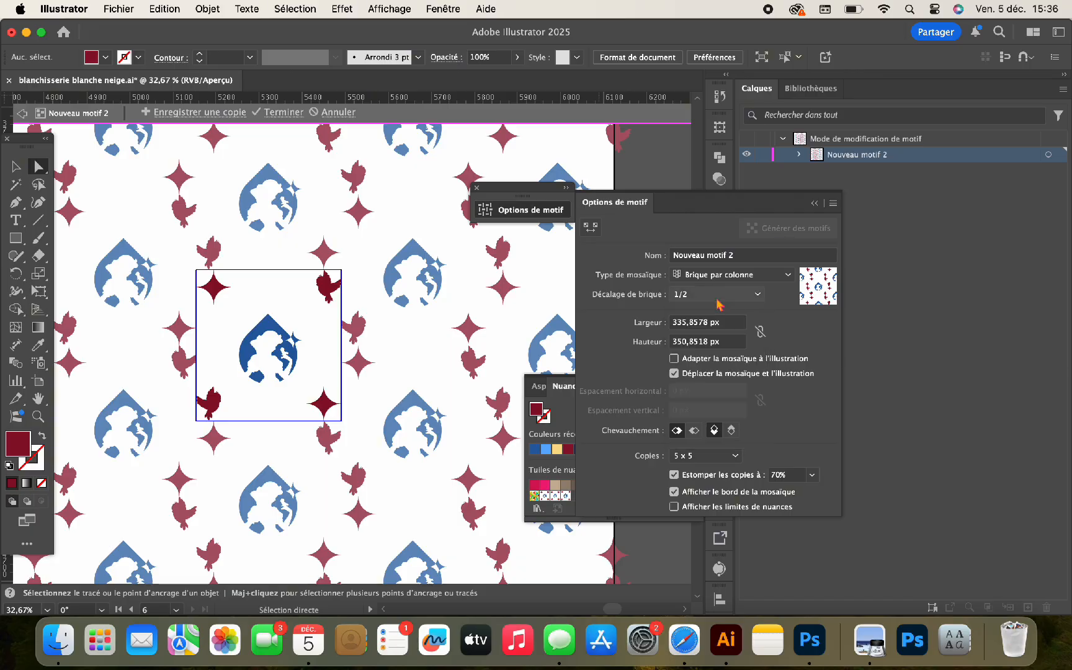
{"action": "left_click", "coordinate": [720, 277]}
{"action": "left_click", "coordinate": [724, 341]}
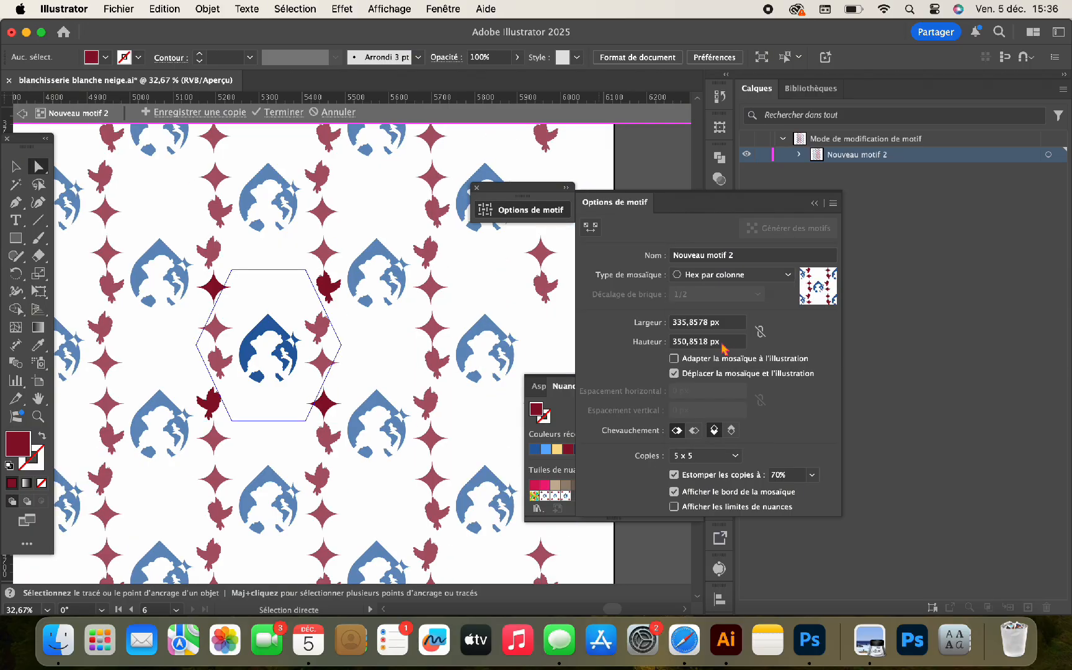
{"action": "left_click", "coordinate": [718, 278]}
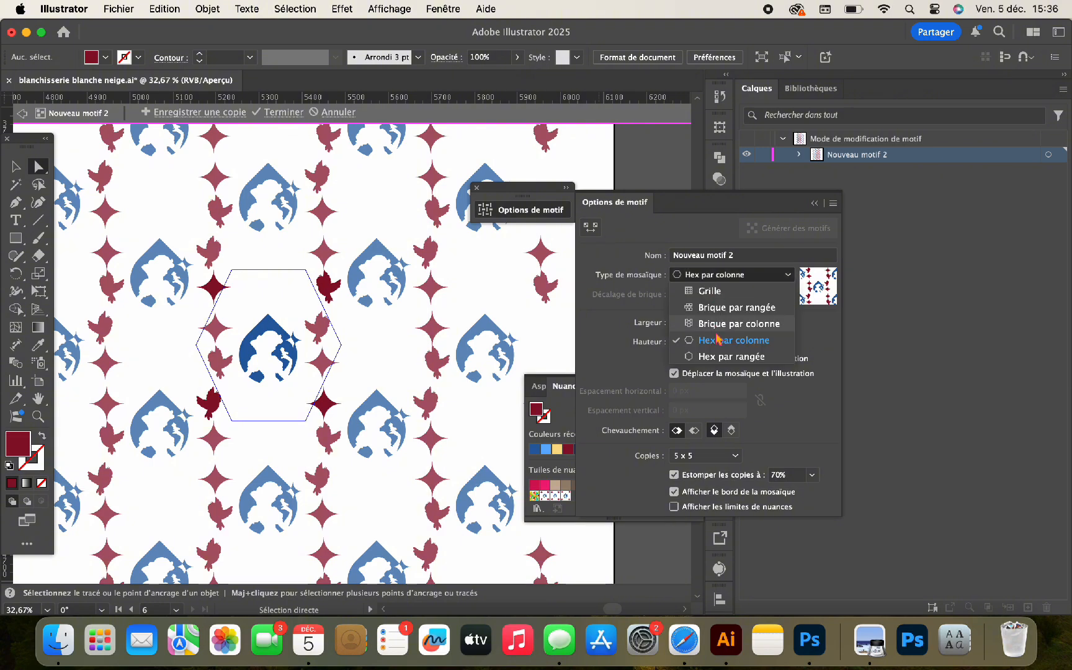
{"action": "left_click", "coordinate": [719, 361]}
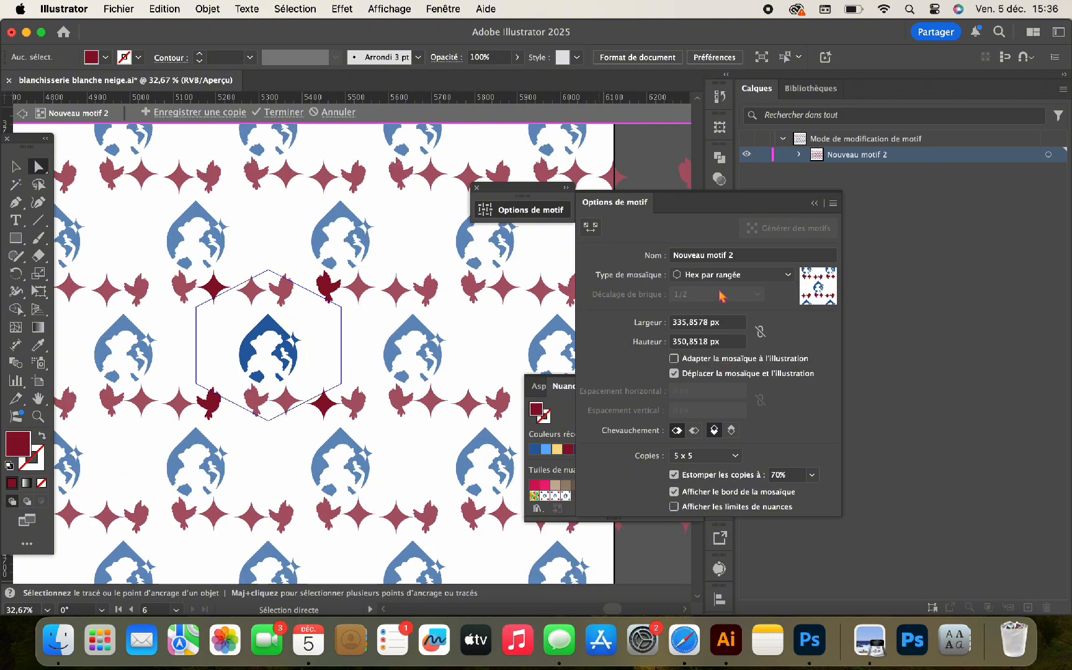
Step: Set the pattern's tile type to Brique par rangée and finish editing the pattern
{"action": "left_click", "coordinate": [720, 276]}
{"action": "left_click", "coordinate": [718, 307]}
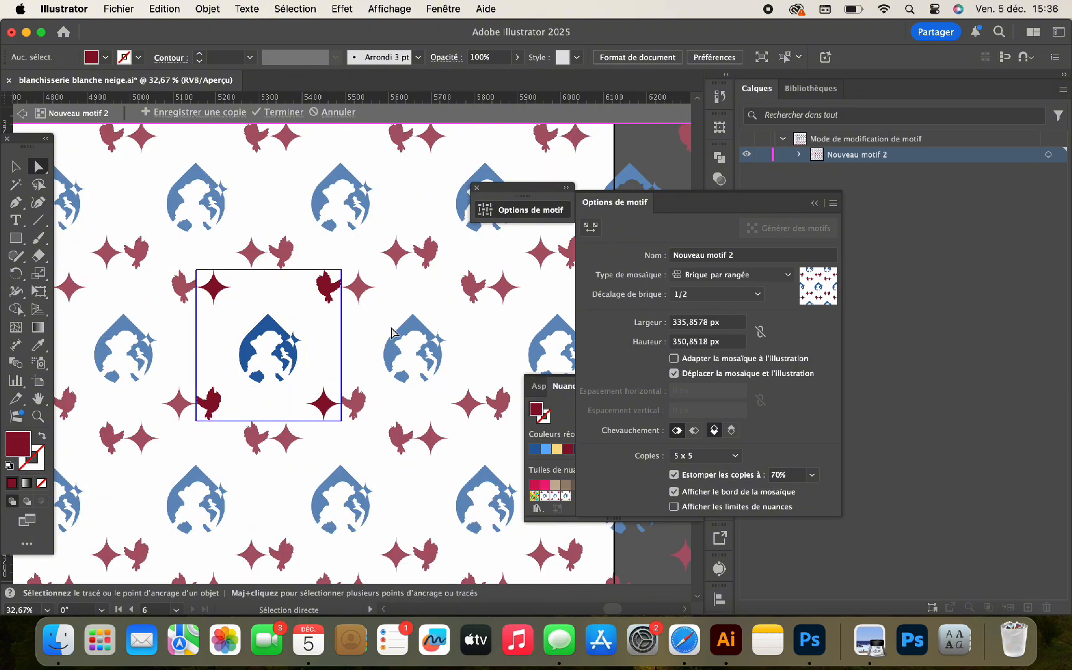
{"action": "scroll", "coordinate": [391, 332], "scroll_direction": "down", "scroll_amount": 4}
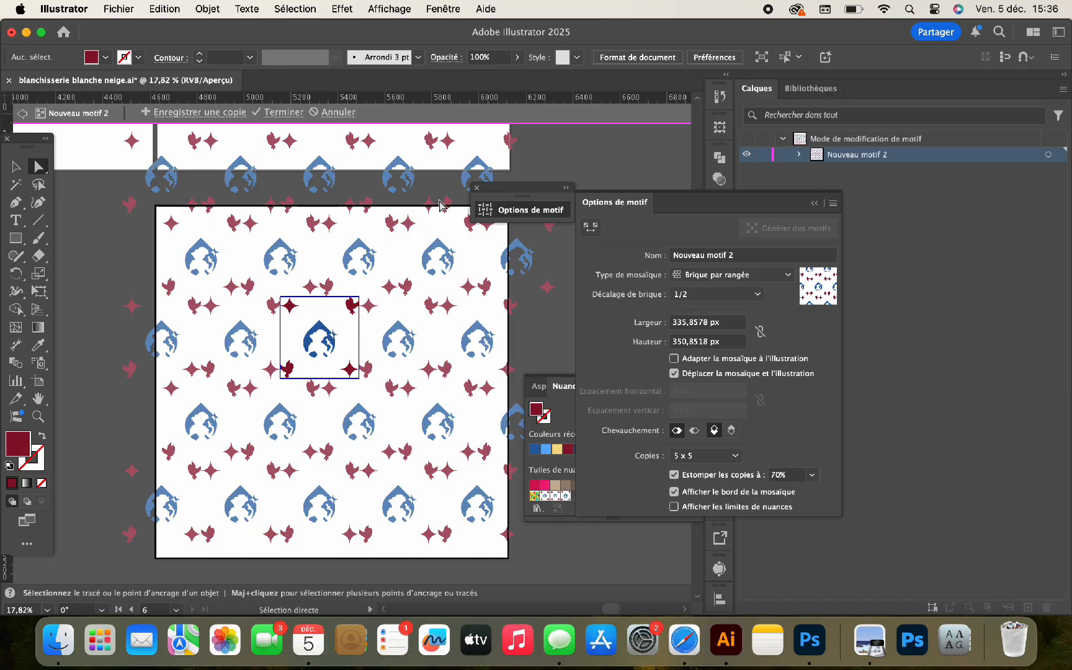
{"action": "left_click", "coordinate": [284, 114]}
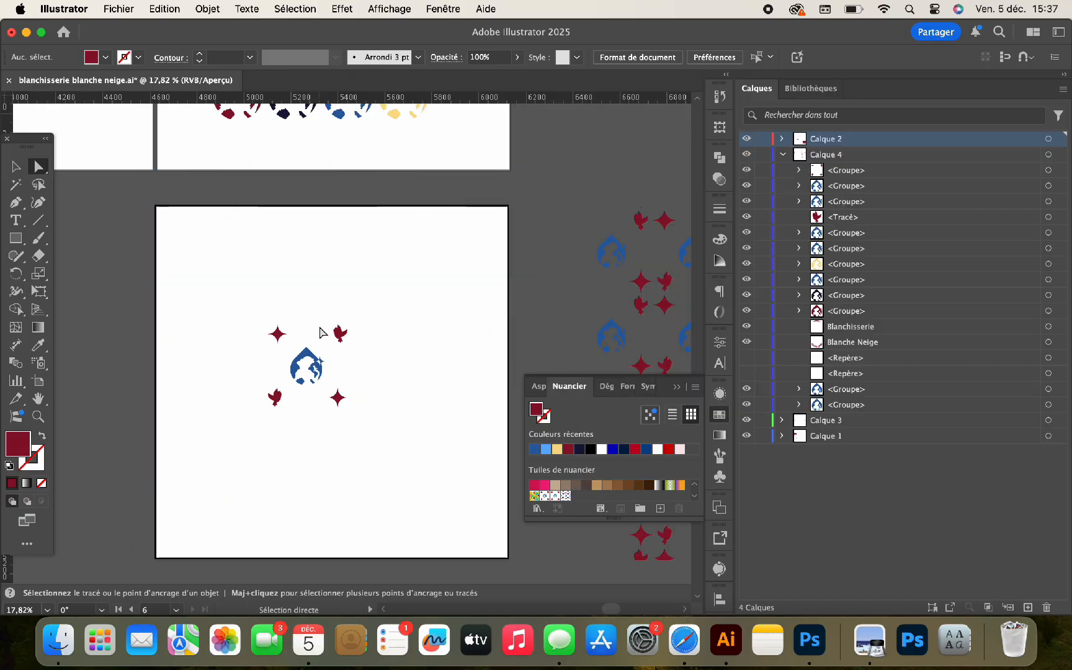
Step: Delete the original drop emblem and its four surrounding star and bird motifs from the artboard
{"action": "scroll", "coordinate": [299, 345], "scroll_direction": "down", "scroll_amount": 2}
{"action": "scroll", "coordinate": [299, 345], "scroll_direction": "left", "scroll_amount": 2}
{"action": "scroll", "coordinate": [299, 345], "scroll_direction": "up", "scroll_amount": 1}
{"action": "scroll", "coordinate": [299, 345], "scroll_direction": "up", "scroll_amount": 2}
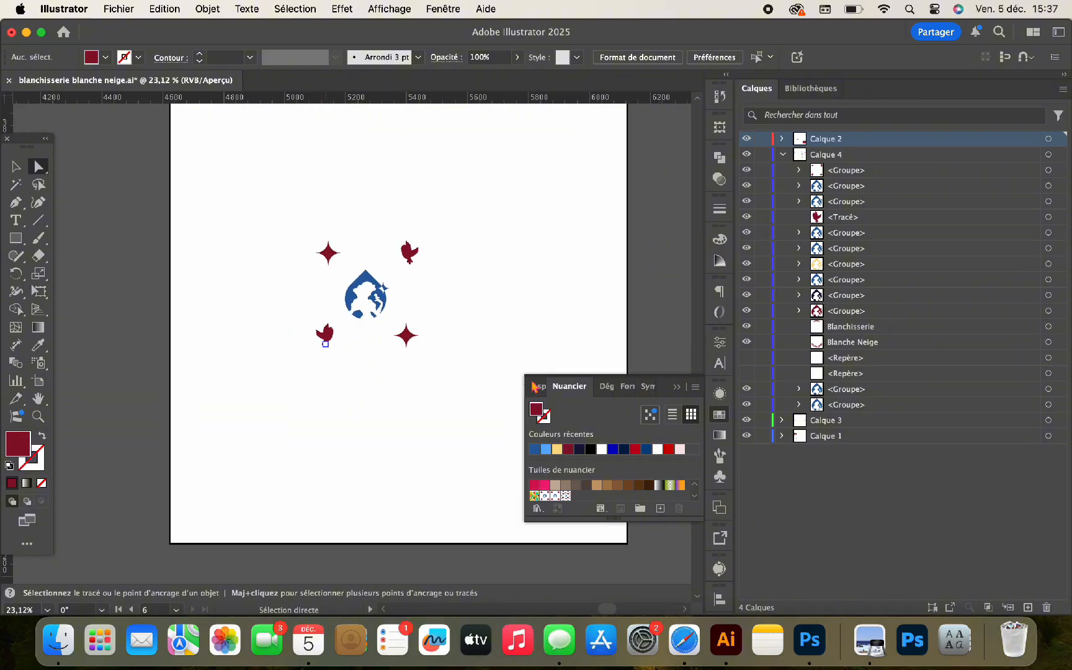
{"action": "left_click", "coordinate": [676, 388]}
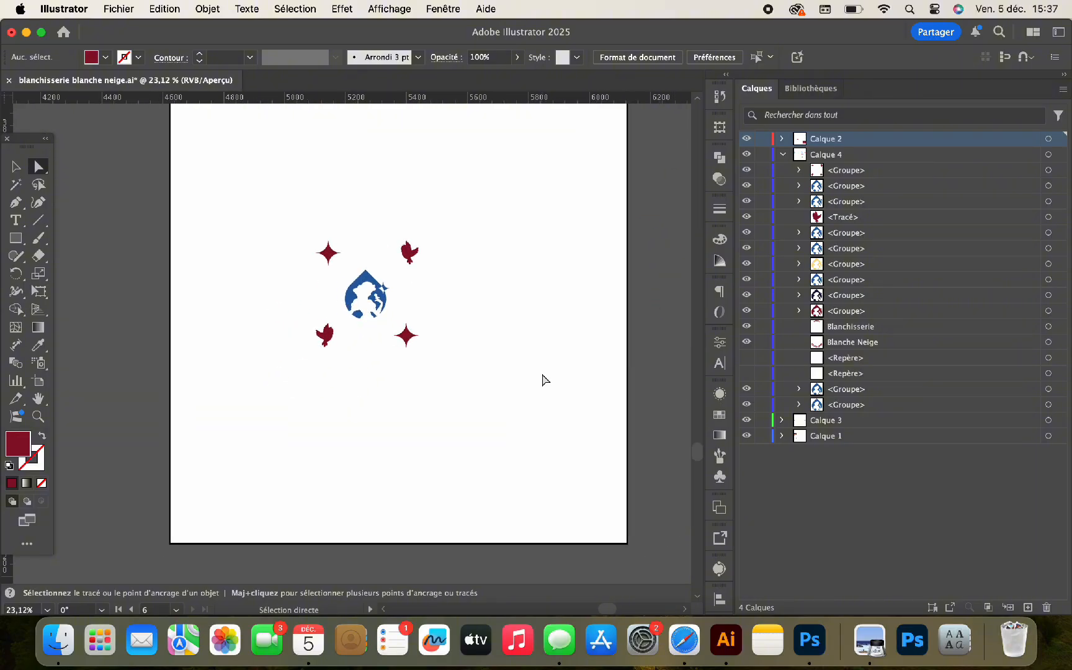
{"action": "left_click_drag", "start_coordinate": [444, 233], "coordinate": [261, 385]}
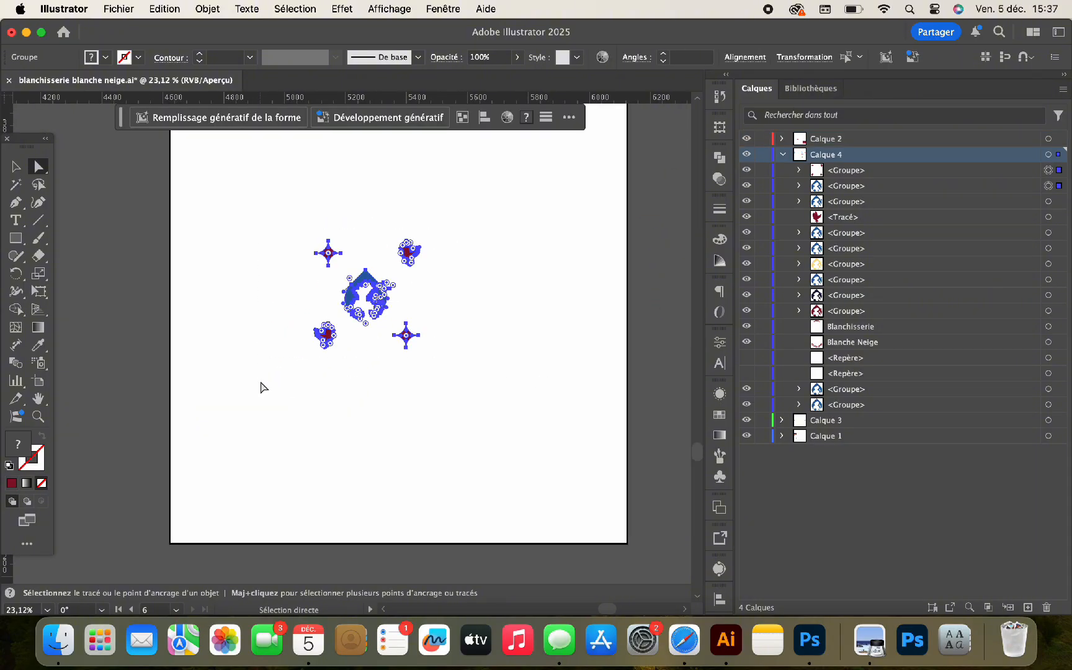
{"action": "key", "text": "Delete"}
Step: Draw a large five-pointed star over the emptied artboard with the Star tool
{"action": "key", "text": "m"}
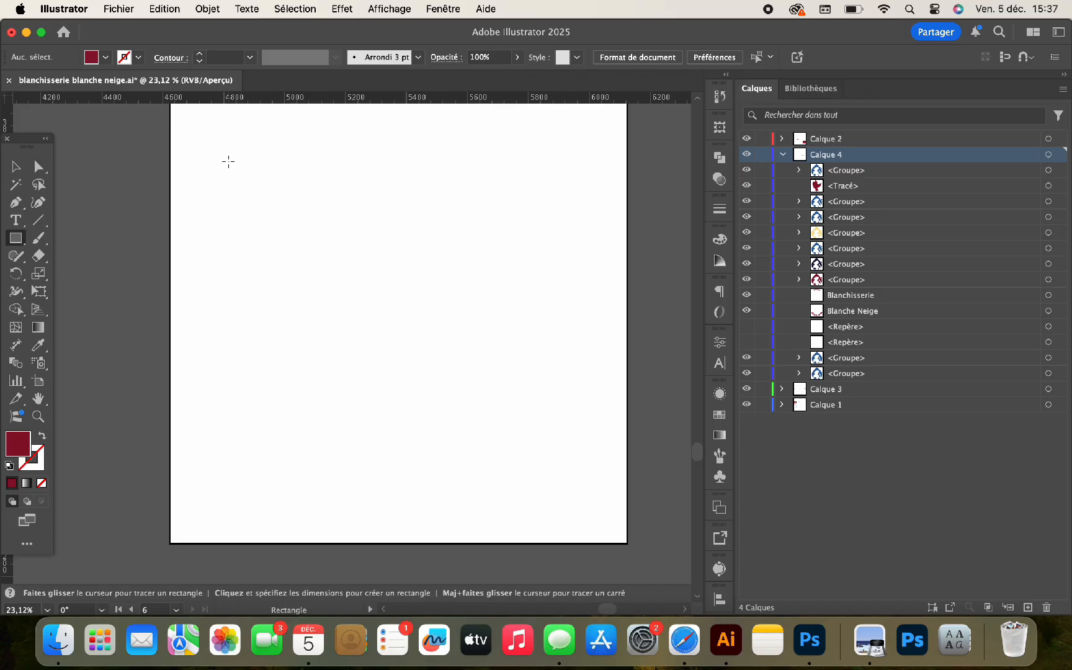
{"action": "left_click", "coordinate": [16, 239]}
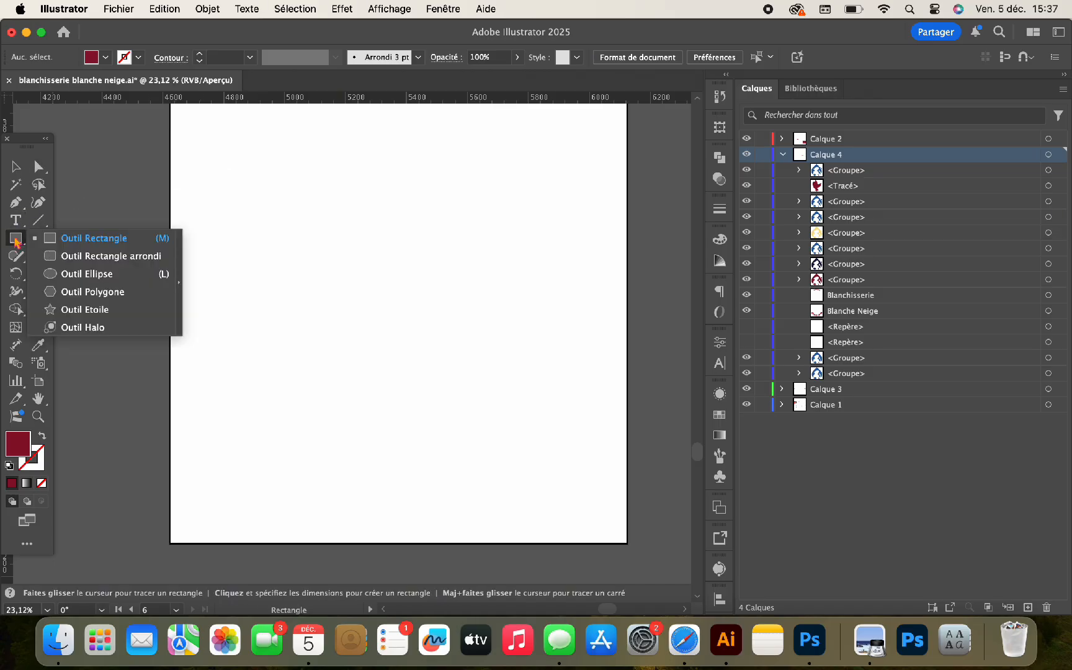
{"action": "left_click", "coordinate": [72, 310]}
{"action": "mouse_move", "coordinate": [223, 194]}
{"action": "left_mouse_down"}
{"action": "mouse_move", "coordinate": [400, 402]}
{"action": "mouse_move", "coordinate": [456, 444]}
{"action": "mouse_move", "coordinate": [235, 210]}
{"action": "left_mouse_up"}
{"action": "key", "text": "Delete"}
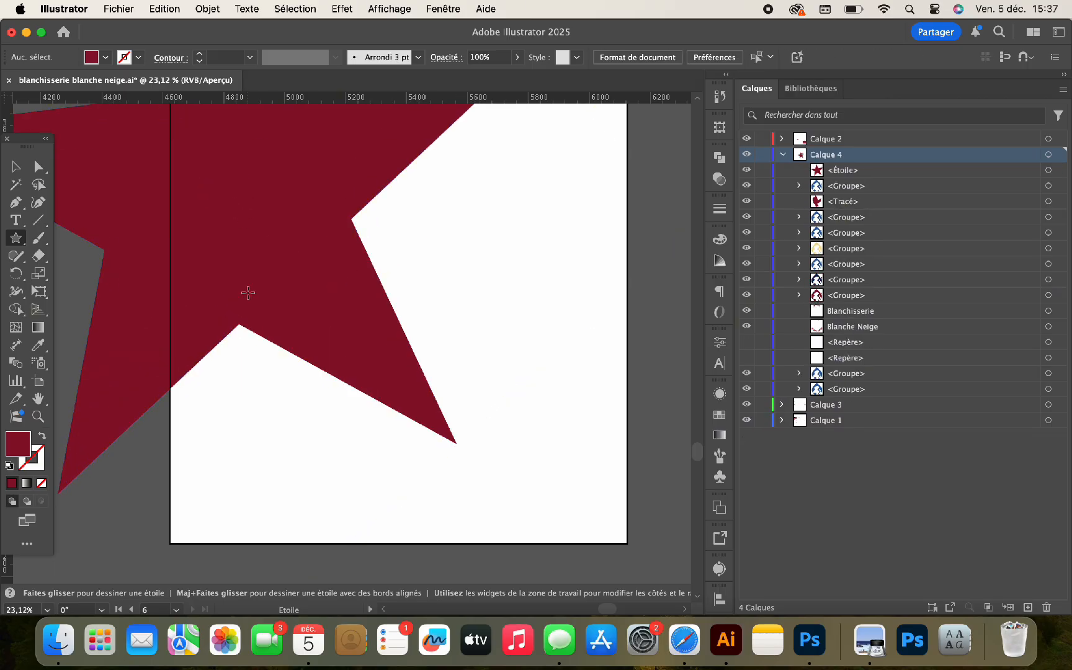
Step: Fill the large star with the new emblem, bird and star pattern swatch
{"action": "key", "text": "v"}
{"action": "left_click", "coordinate": [246, 263]}
{"action": "left_click", "coordinate": [720, 262]}
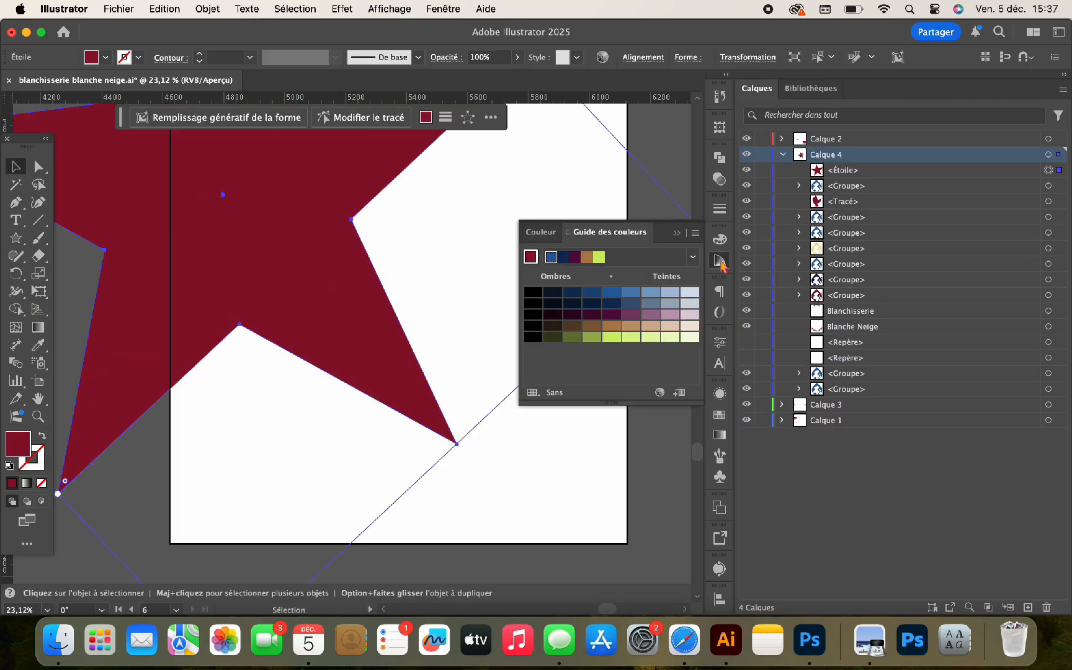
{"action": "left_click", "coordinate": [720, 178]}
{"action": "left_click", "coordinate": [720, 239]}
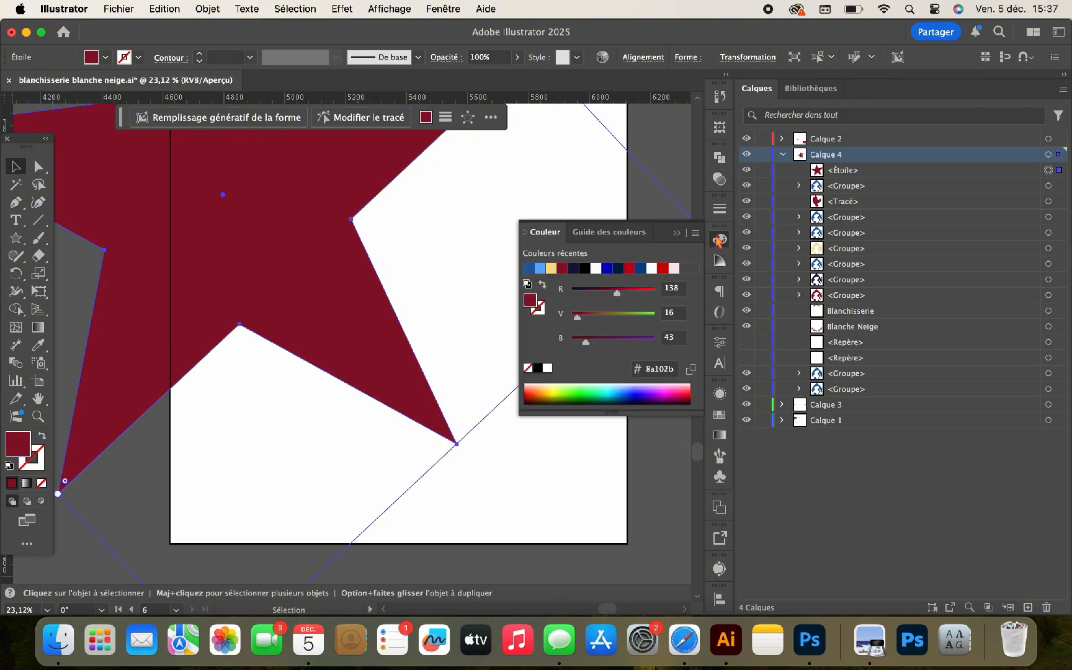
{"action": "left_click", "coordinate": [719, 416]}
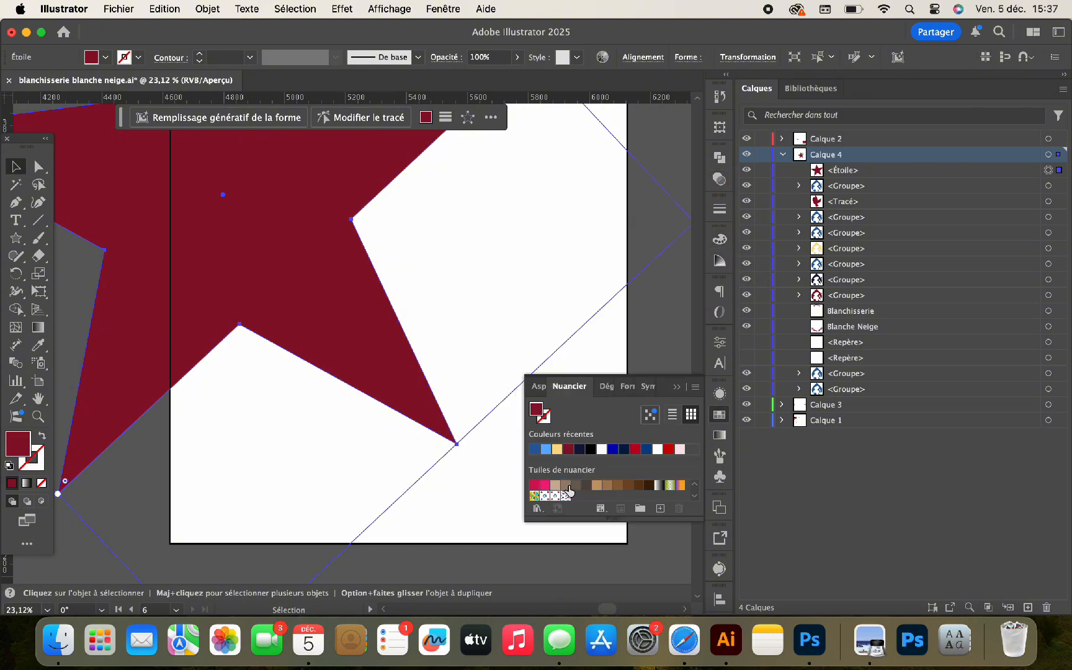
{"action": "left_click", "coordinate": [570, 491]}
{"action": "scroll", "coordinate": [271, 450], "scroll_direction": "down", "scroll_amount": 3}
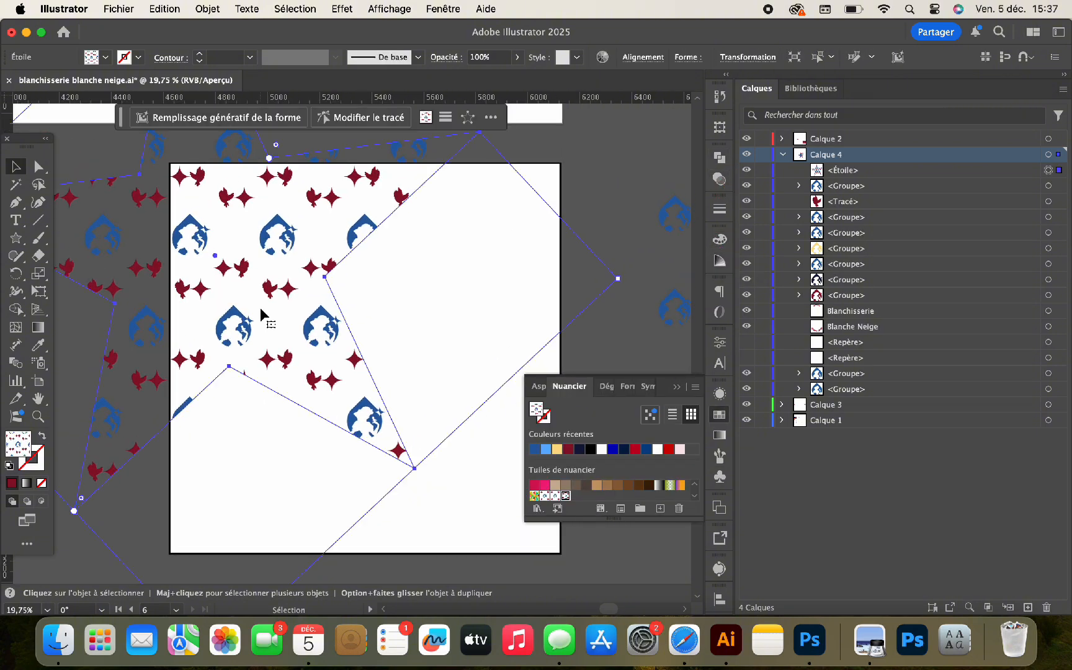
Step: Move the patterned star to the middle of the artboard and round its inner corners
{"action": "left_click_drag", "start_coordinate": [261, 311], "coordinate": [406, 380]}
{"action": "left_click_drag", "start_coordinate": [422, 215], "coordinate": [472, 166]}
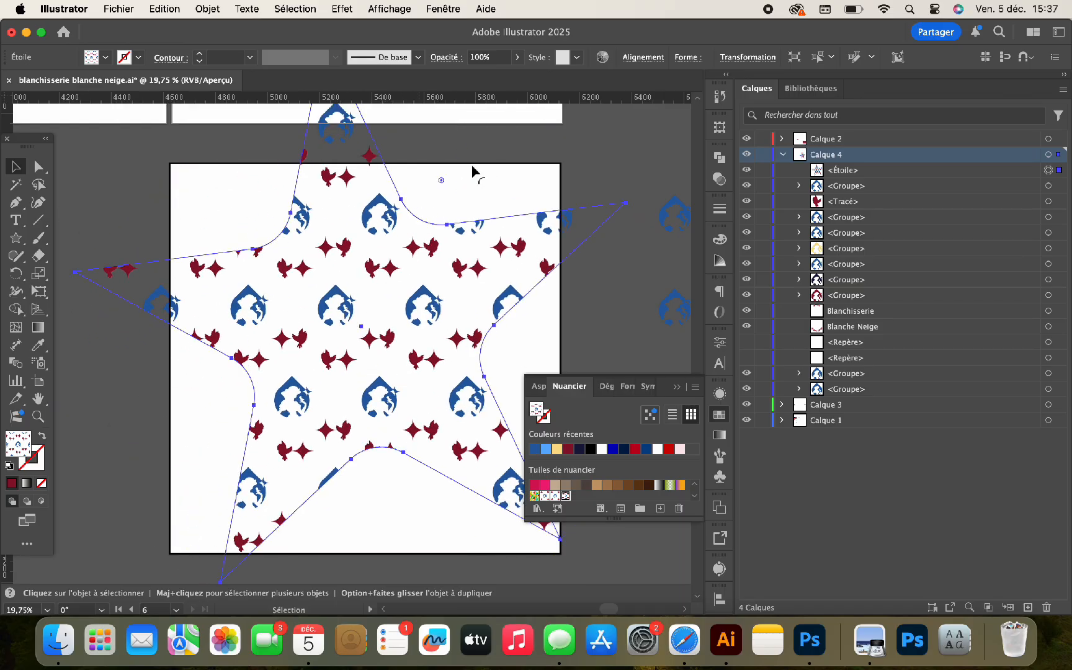
{"action": "left_click_drag", "start_coordinate": [448, 224], "coordinate": [478, 200]}
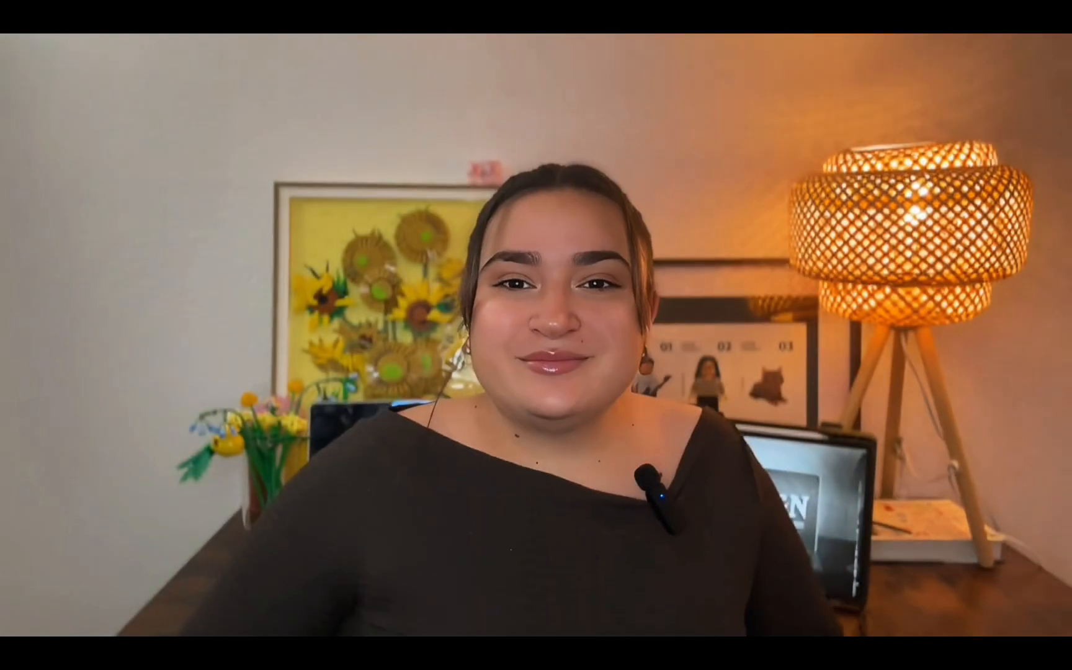